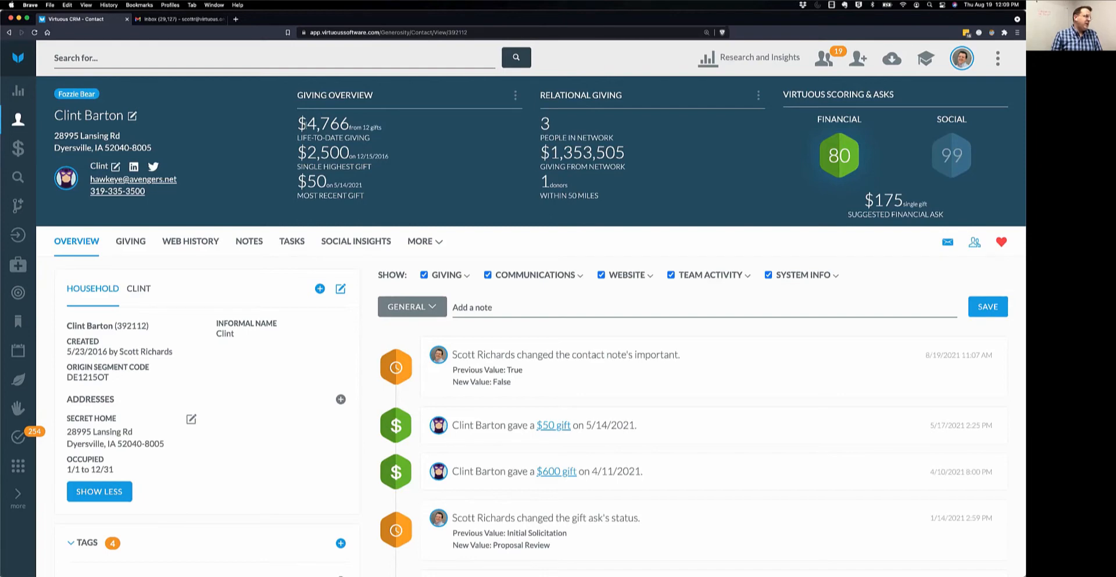
# Highlight the $4,766 life-to-date total, the $2,500 highest gift and the $50 most recent gift.
pyautogui.moveTo(298, 123); pyautogui.dragTo(386, 127)
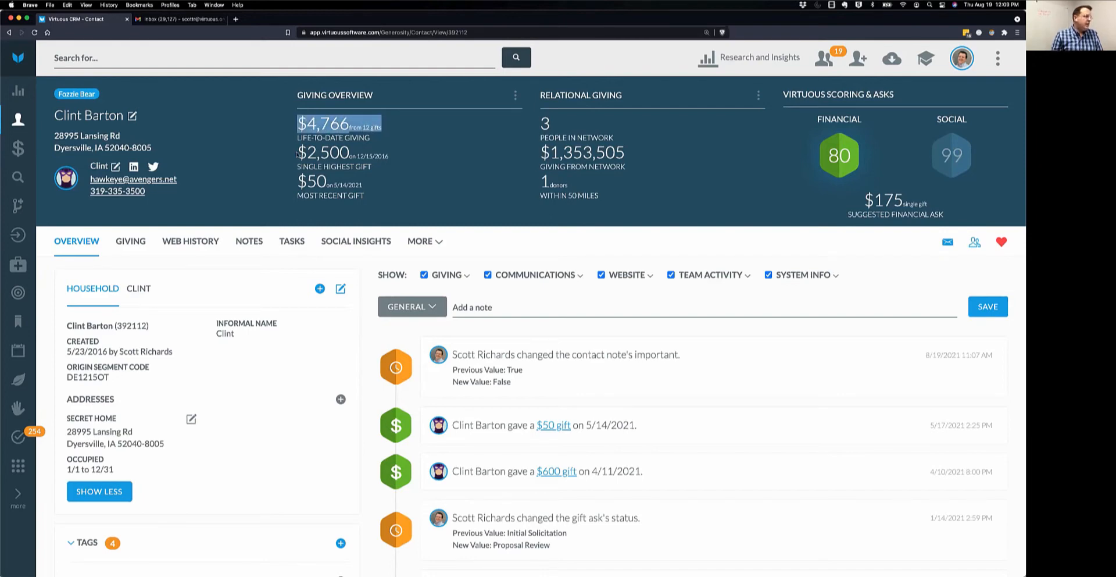
pyautogui.moveTo(297, 153); pyautogui.dragTo(352, 153)
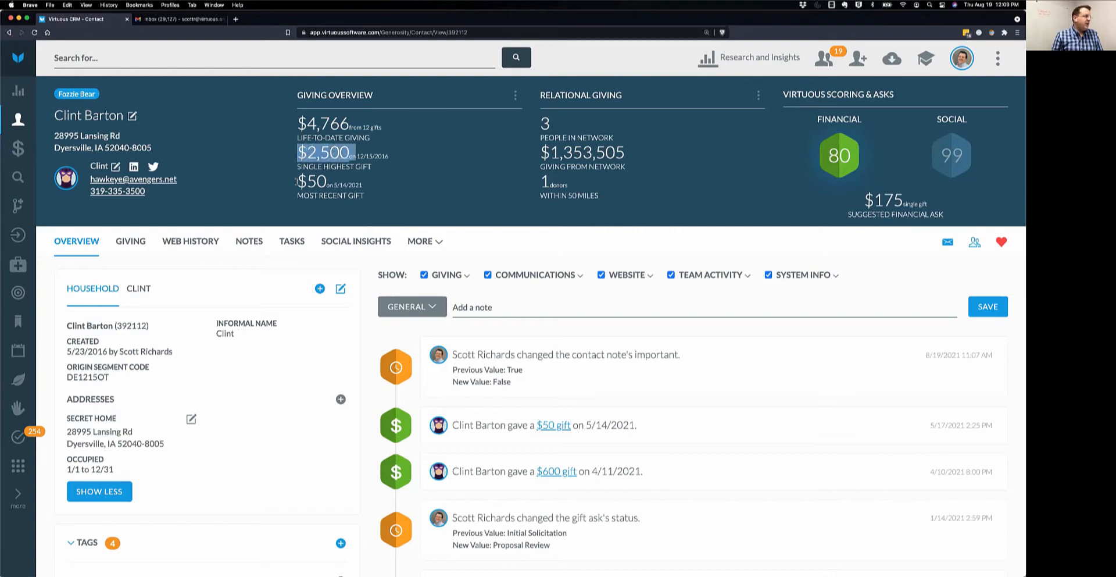
pyautogui.moveTo(298, 181); pyautogui.dragTo(365, 184)
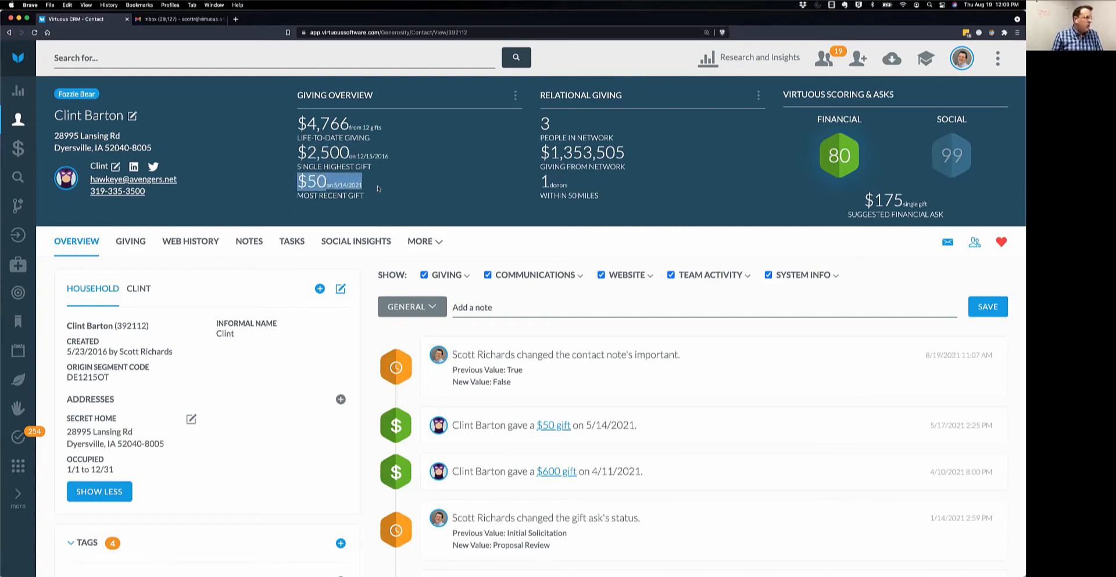
pyautogui.click(377, 188)
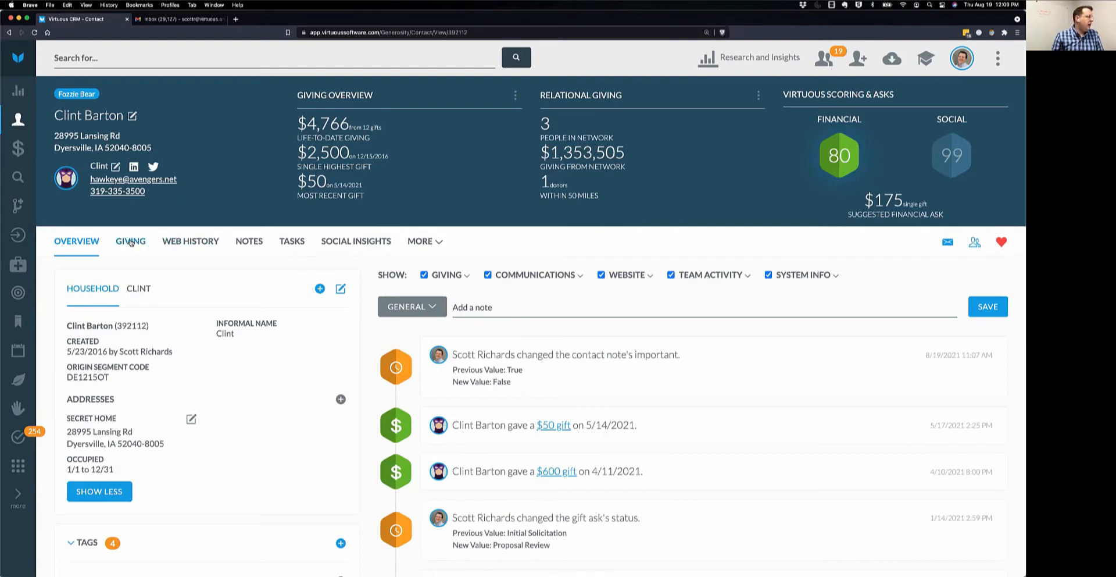
# Open the contact's GIVING tab and scroll through the gifts, recurring gifts and gift asks.
pyautogui.click(131, 241)
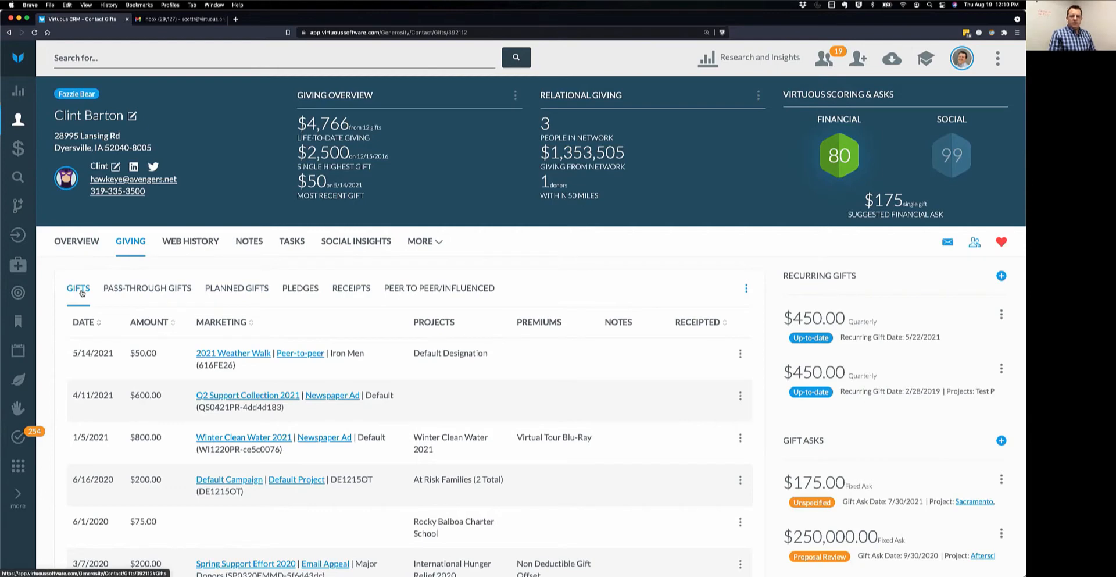
pyautogui.scroll(-3, 102, 303)
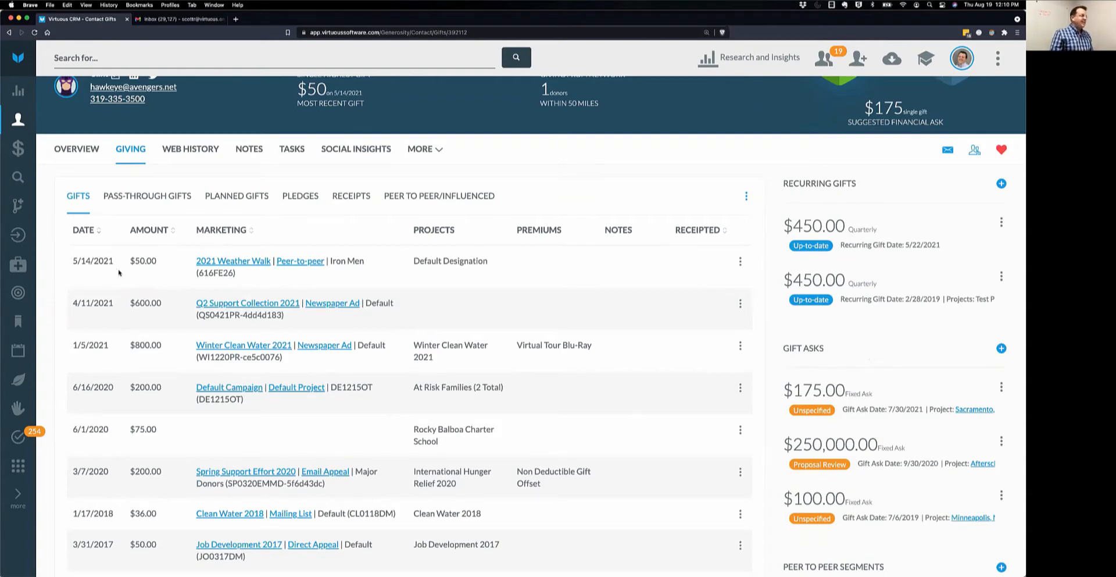
pyautogui.scroll(1, 114, 259)
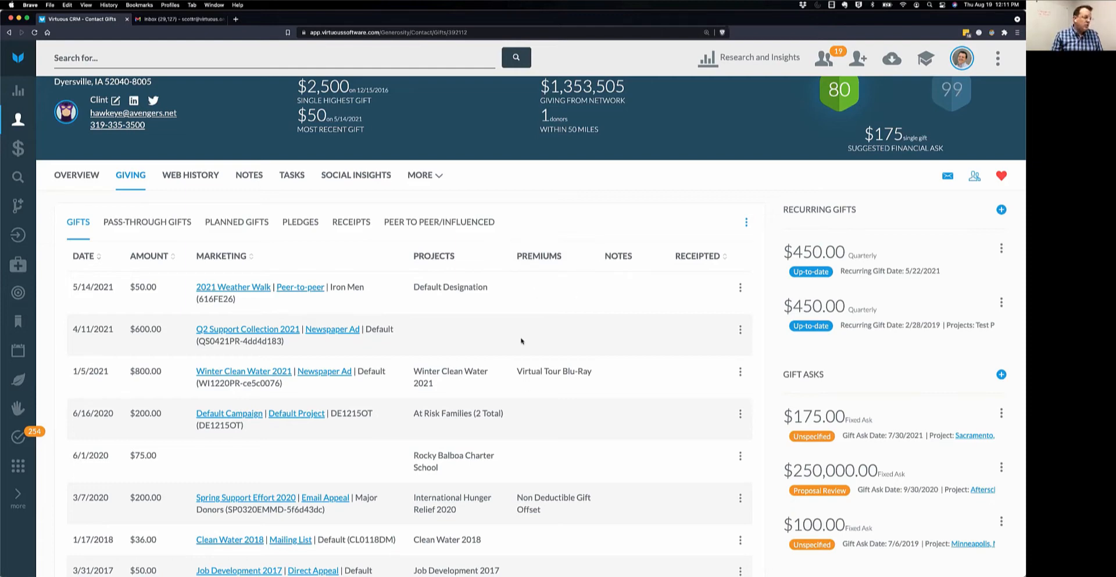
# Point out the Virtual Tour Blu-Ray premium, check the Gifts add options, then open the 5/14/2021 gift's actions.
pyautogui.moveTo(518, 372); pyautogui.dragTo(590, 371)
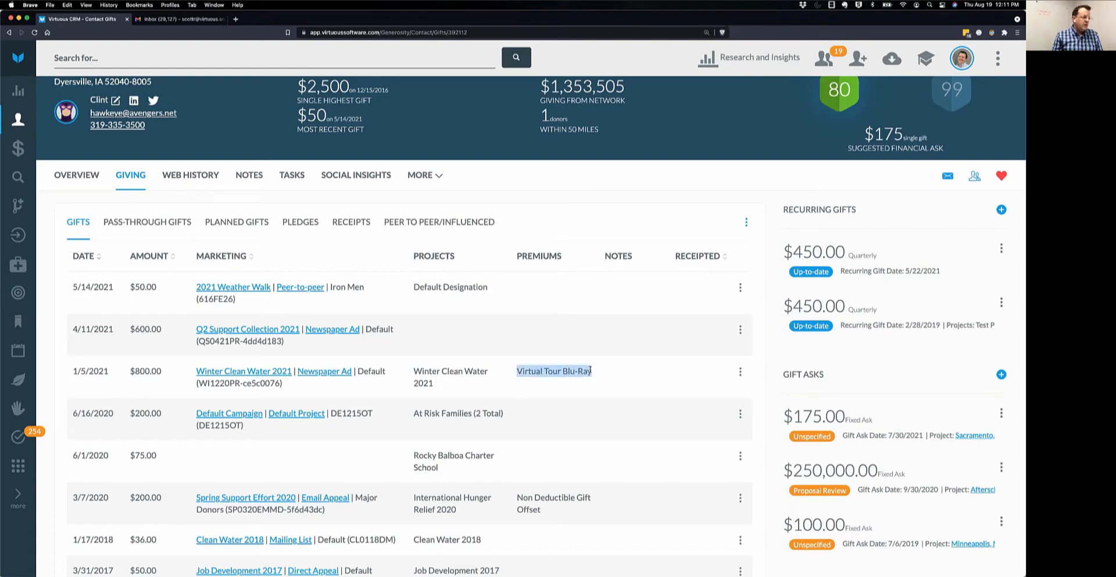
pyautogui.click(586, 196)
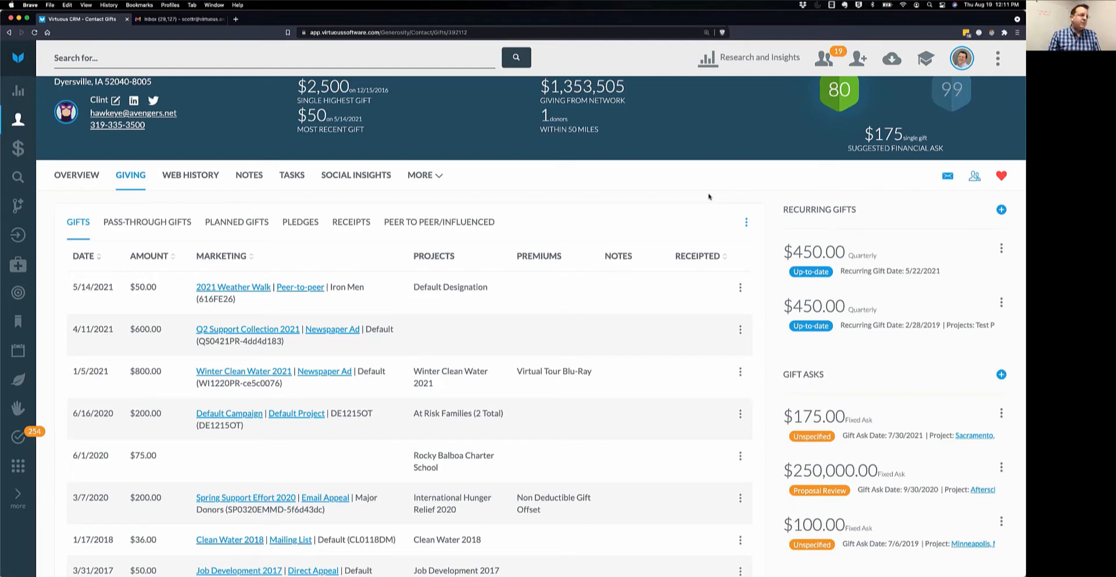
pyautogui.click(747, 223)
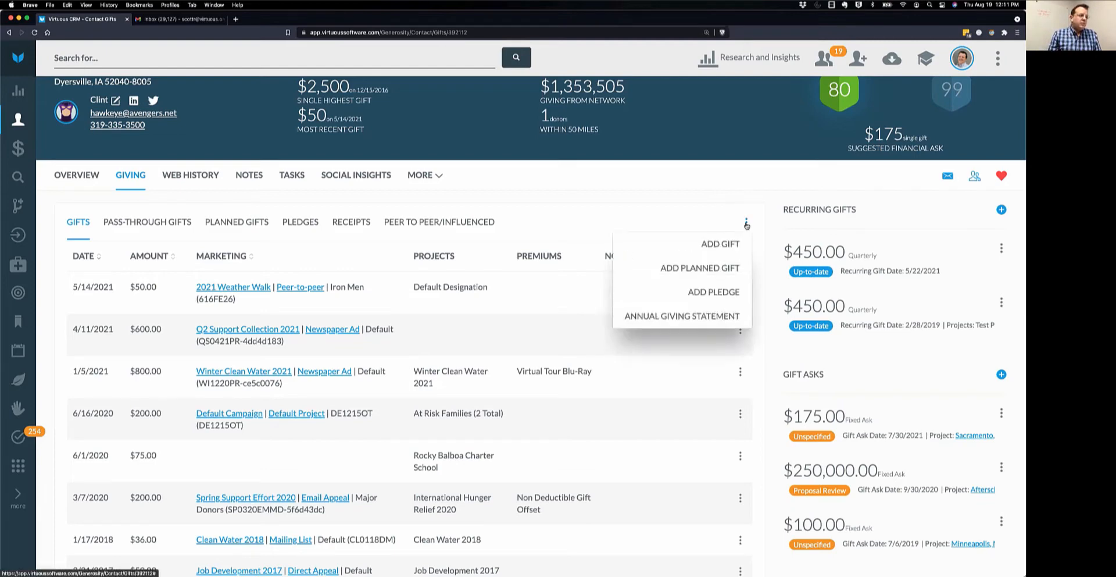
pyautogui.scroll(-1, 726, 267)
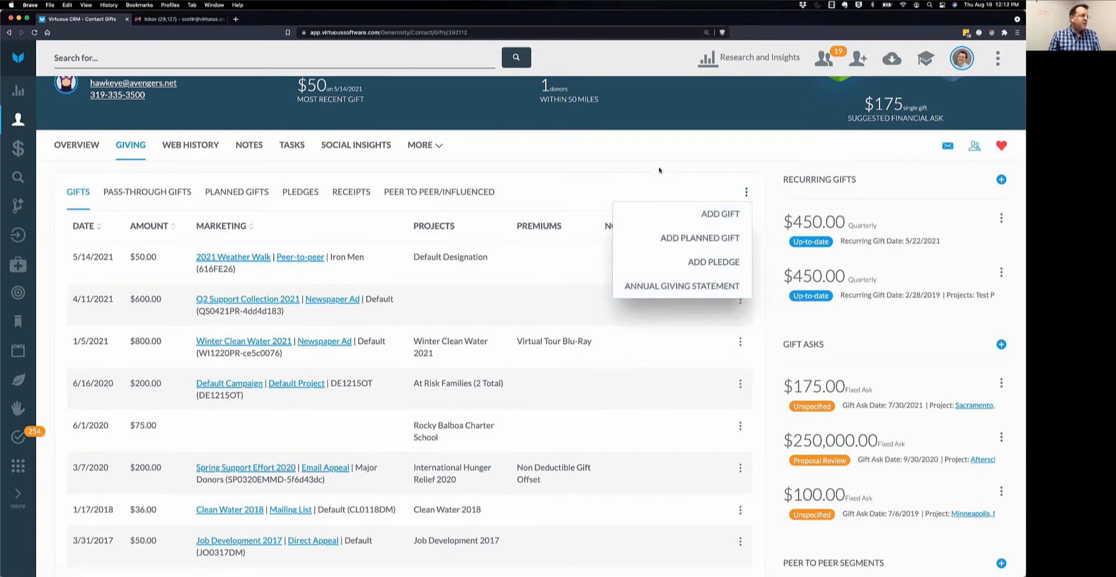
pyautogui.click(660, 170)
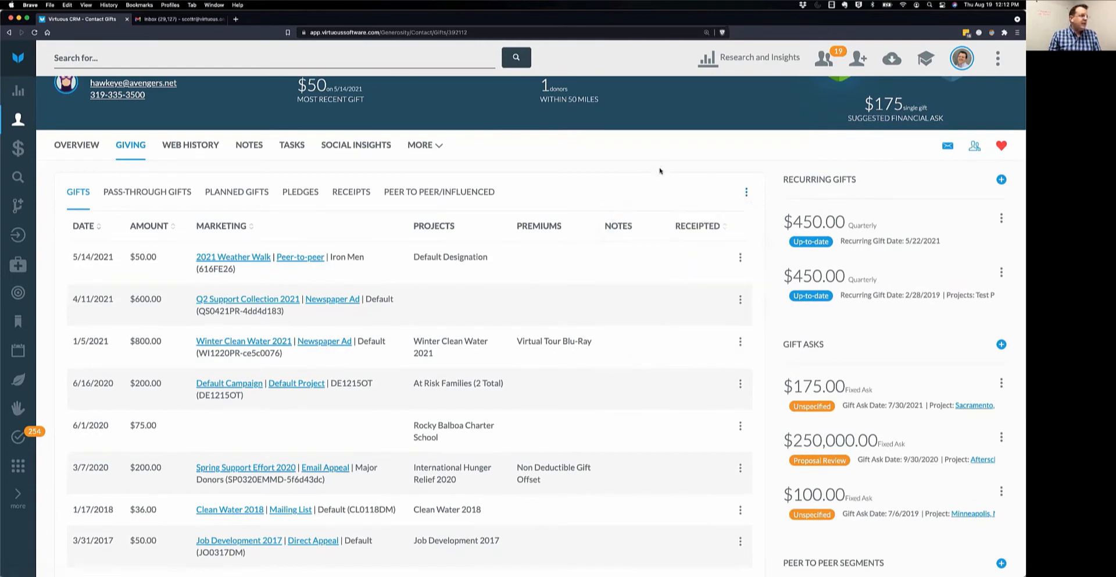
pyautogui.click(740, 259)
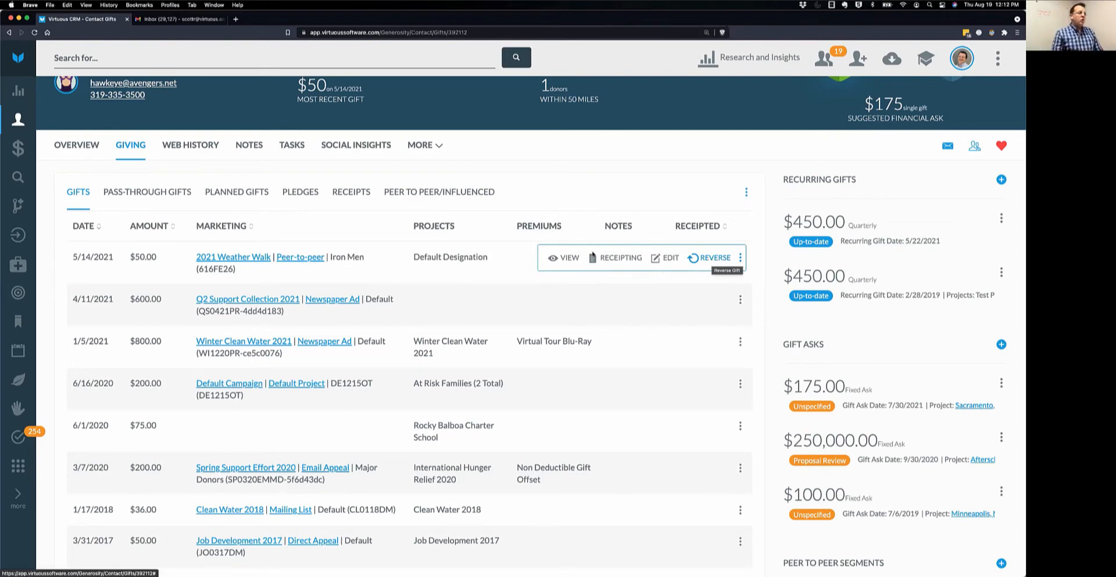
pyautogui.click(562, 259)
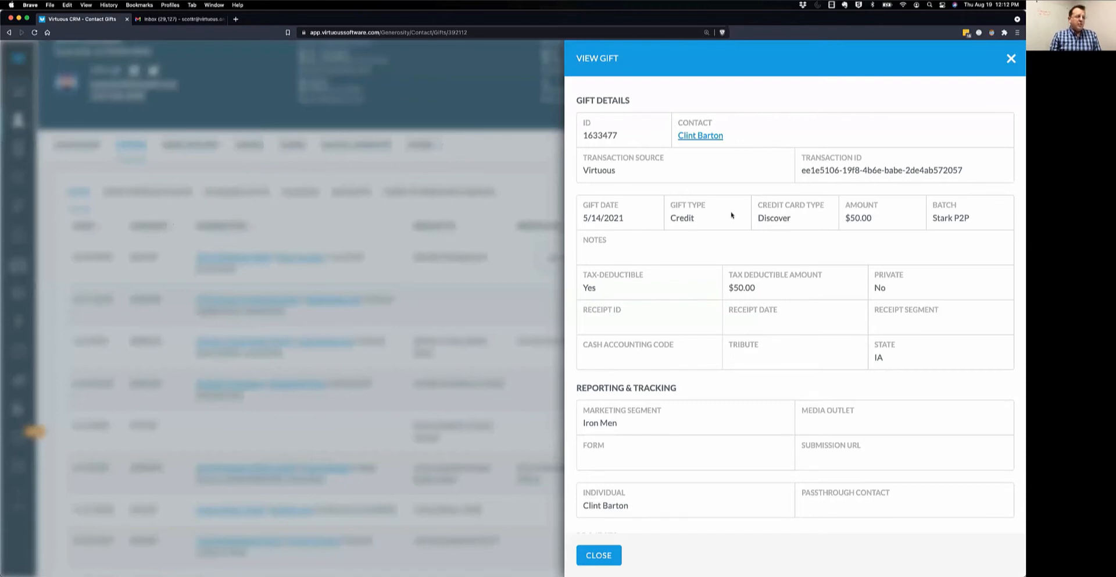
pyautogui.moveTo(672, 217); pyautogui.dragTo(796, 221)
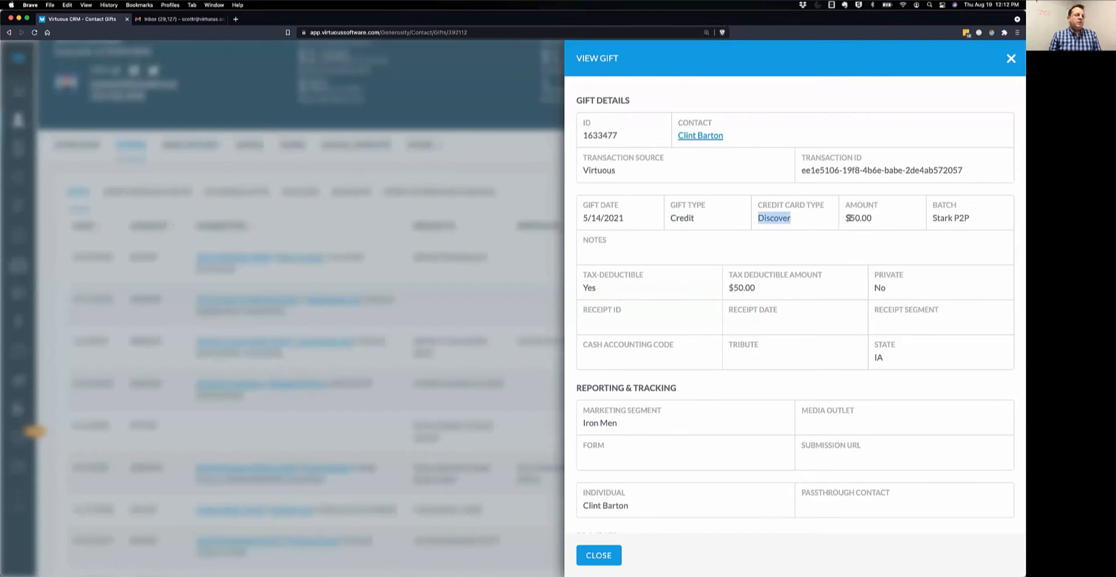
pyautogui.scroll(-3, 870, 446)
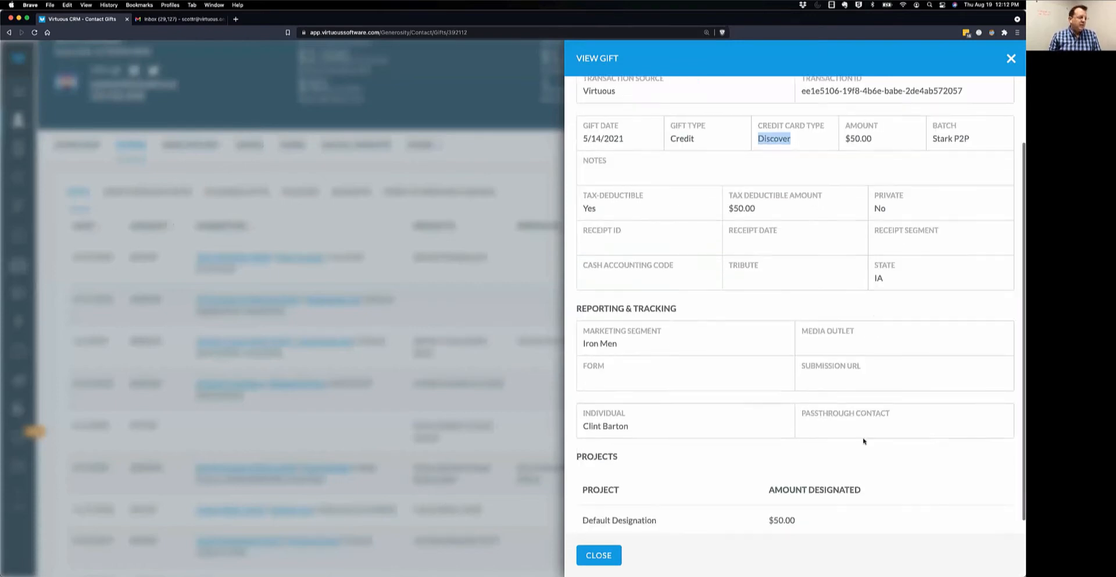
pyautogui.click(614, 559)
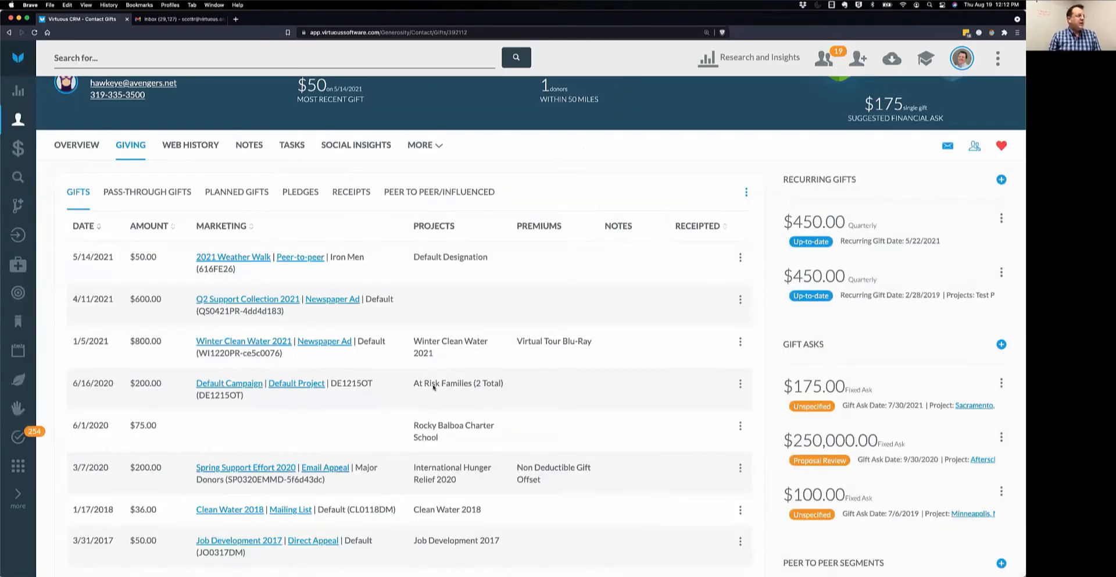
pyautogui.moveTo(413, 387); pyautogui.dragTo(508, 388)
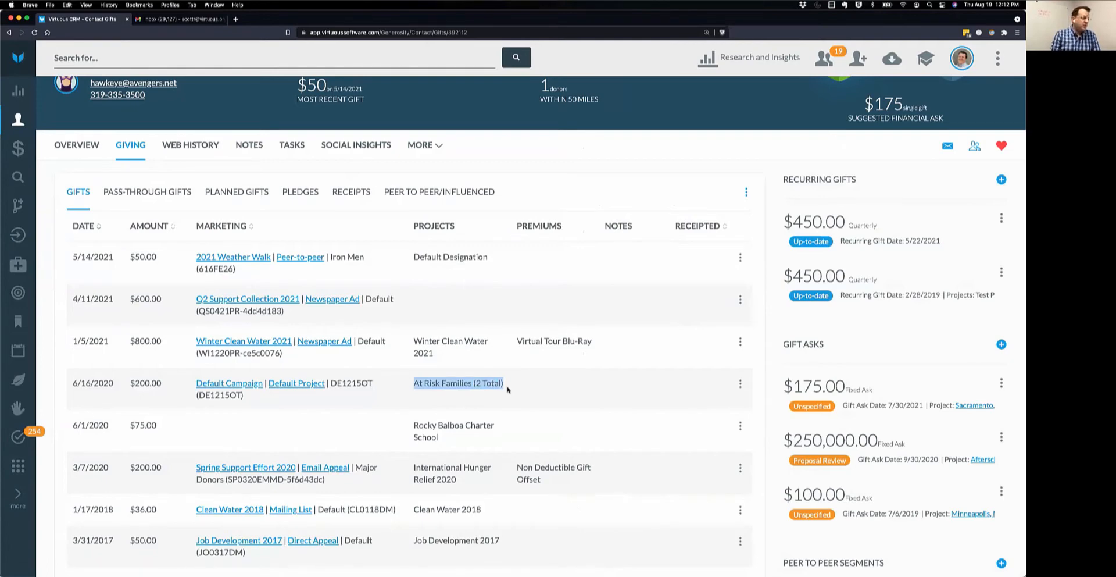
pyautogui.click(740, 384)
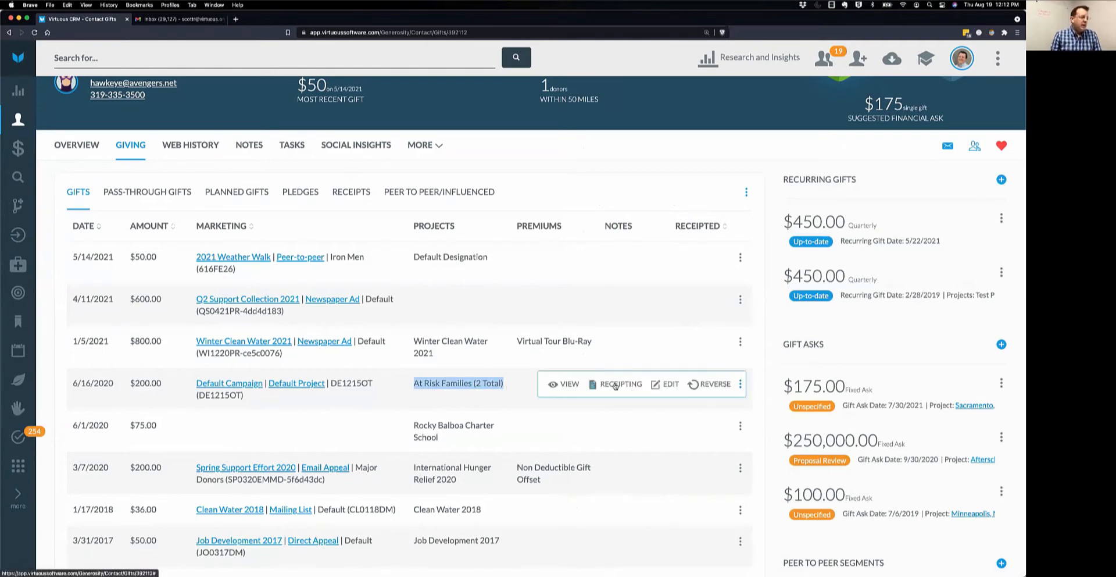
pyautogui.click(570, 386)
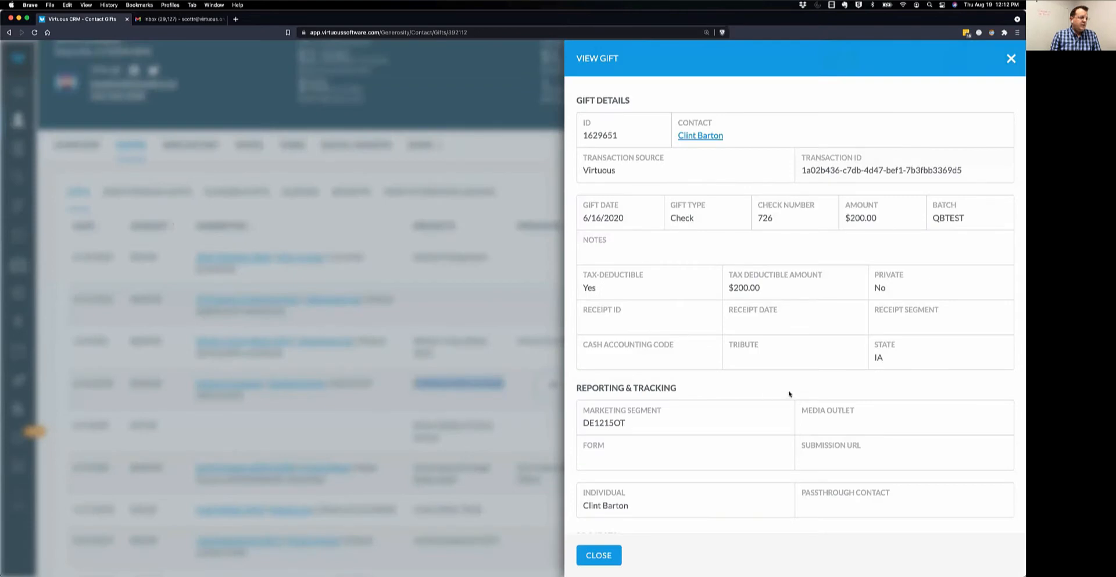
pyautogui.scroll(-3, 789, 393)
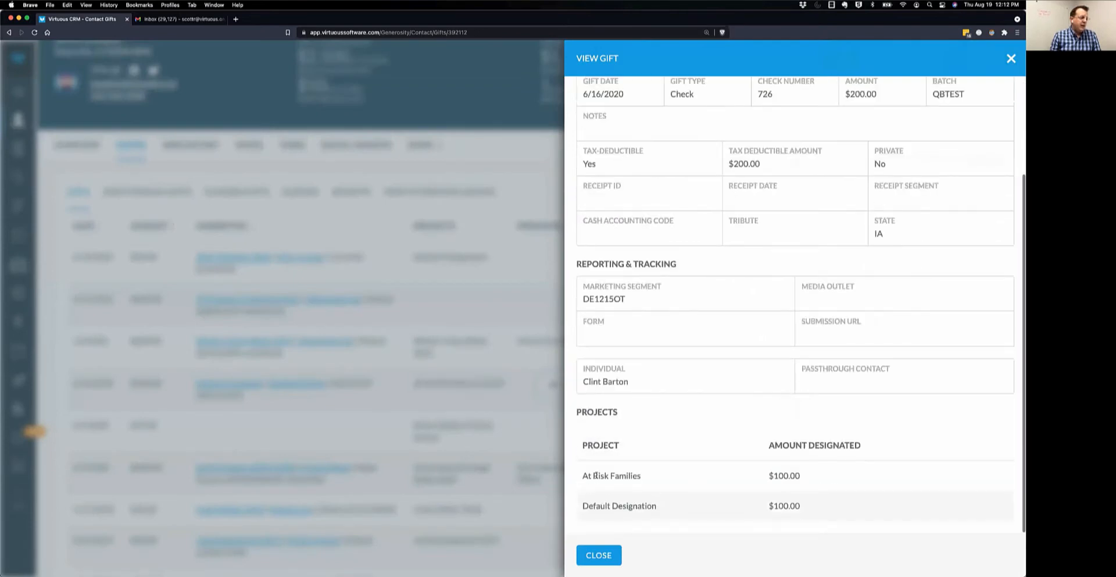
pyautogui.moveTo(581, 481); pyautogui.dragTo(802, 507)
pyautogui.click(743, 430)
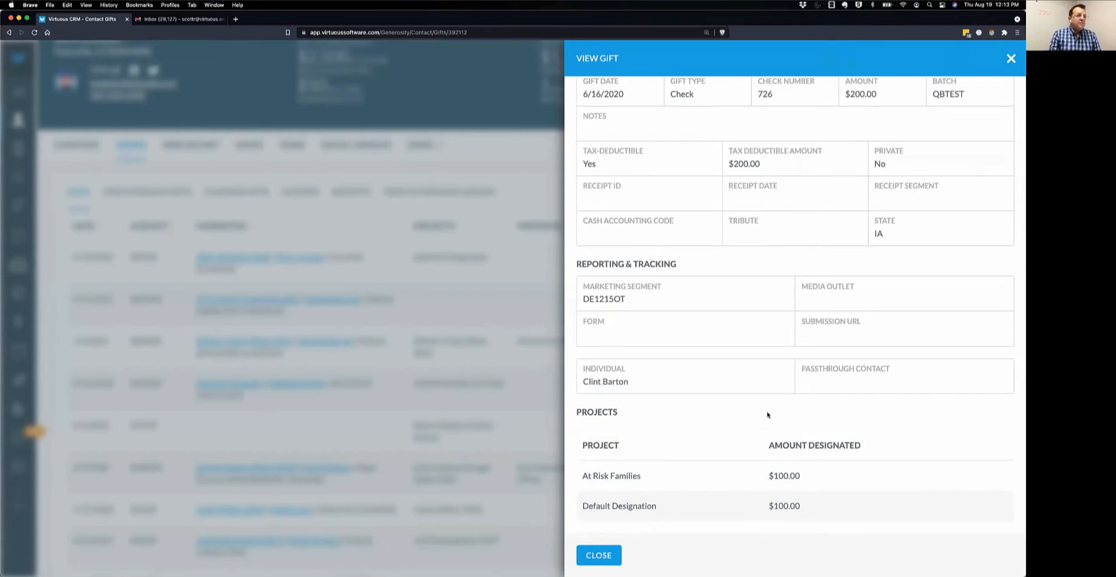
pyautogui.scroll(5, 767, 414)
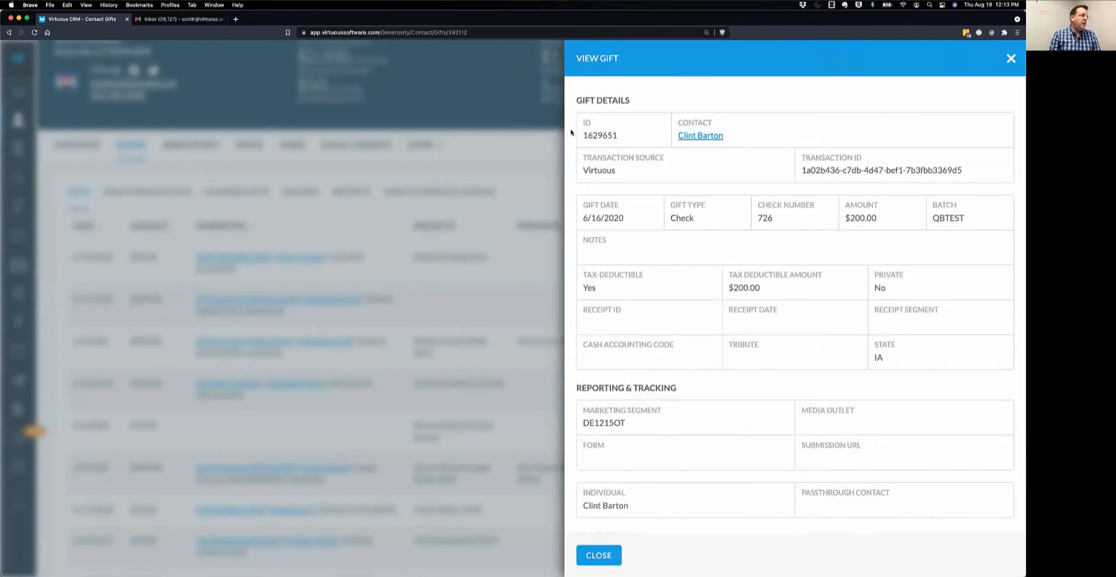
pyautogui.moveTo(583, 157); pyautogui.dragTo(636, 174)
pyautogui.scroll(-4, 709, 454)
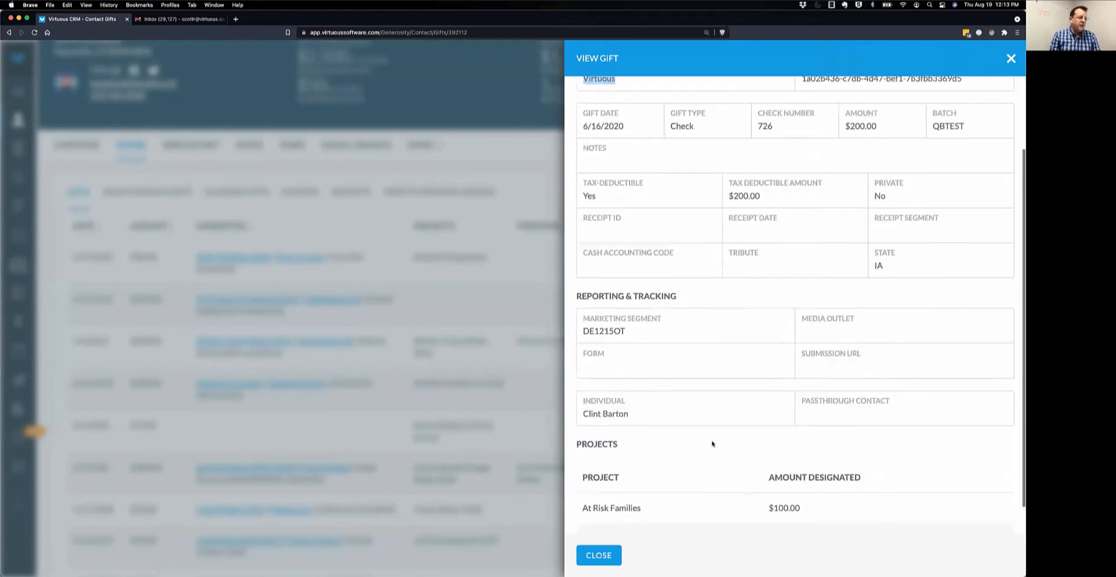
pyautogui.click(599, 554)
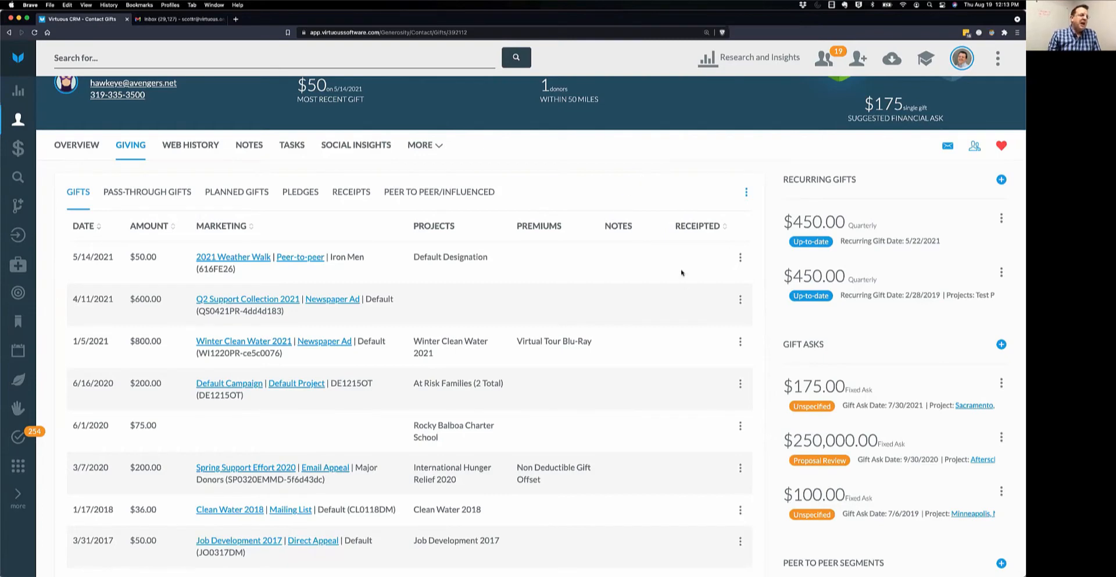
# Start a new gift with Add Gift from the Gifts menu and list the gift types.
pyautogui.click(746, 193)
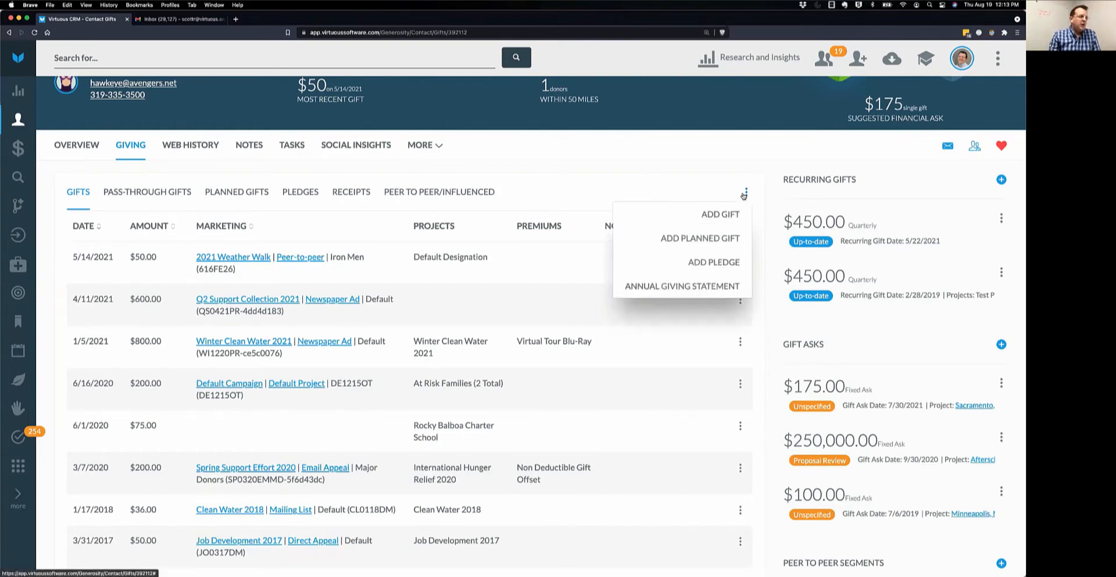
pyautogui.click(725, 214)
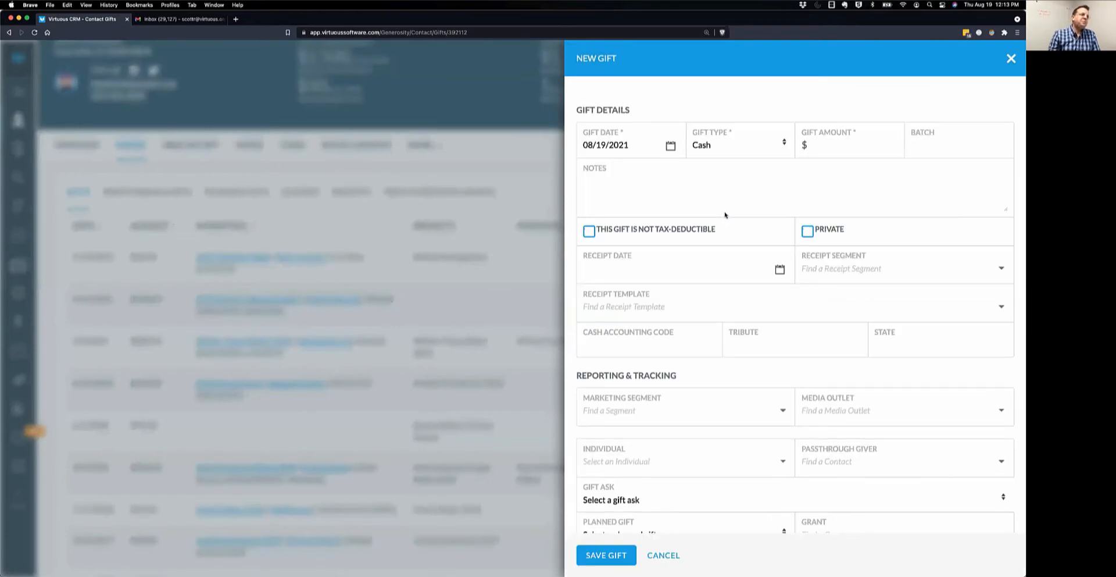
pyautogui.click(782, 142)
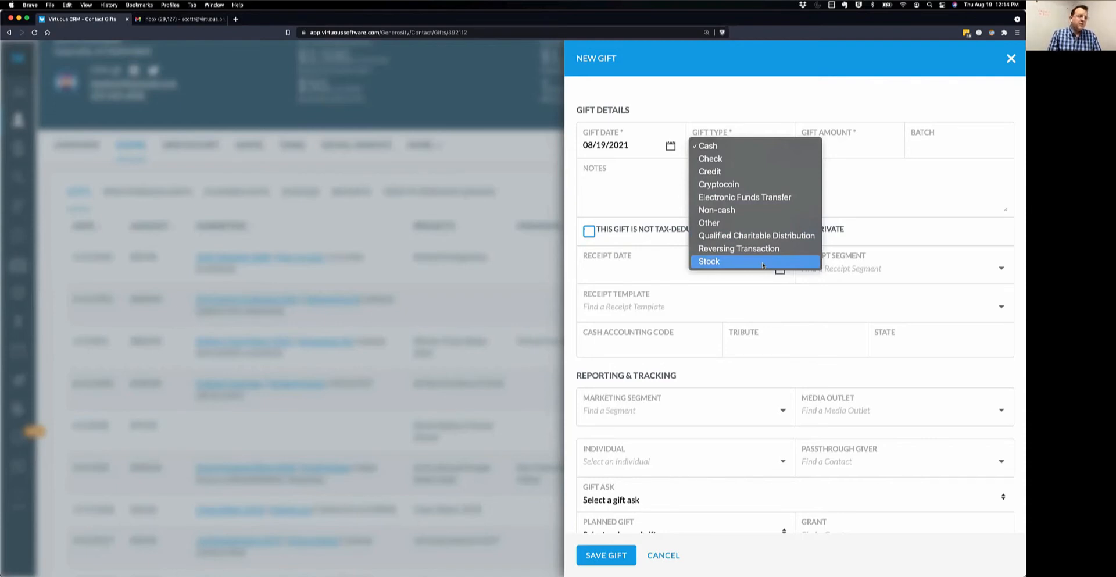
# Set the gift type to Non-cash and review its non-cash section and date of sale field.
pyautogui.click(732, 212)
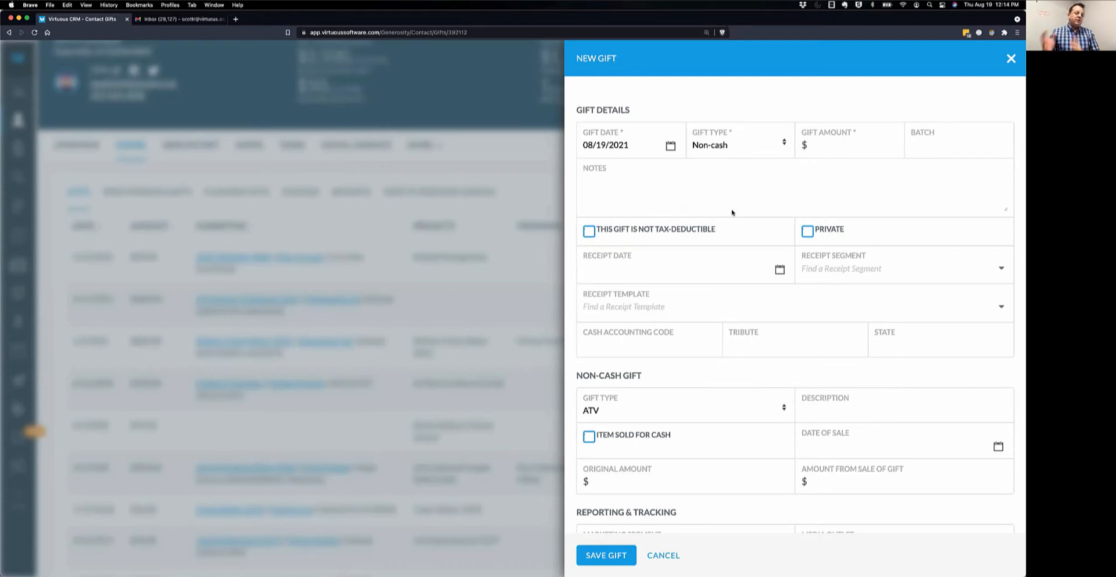
pyautogui.scroll(-3, 739, 263)
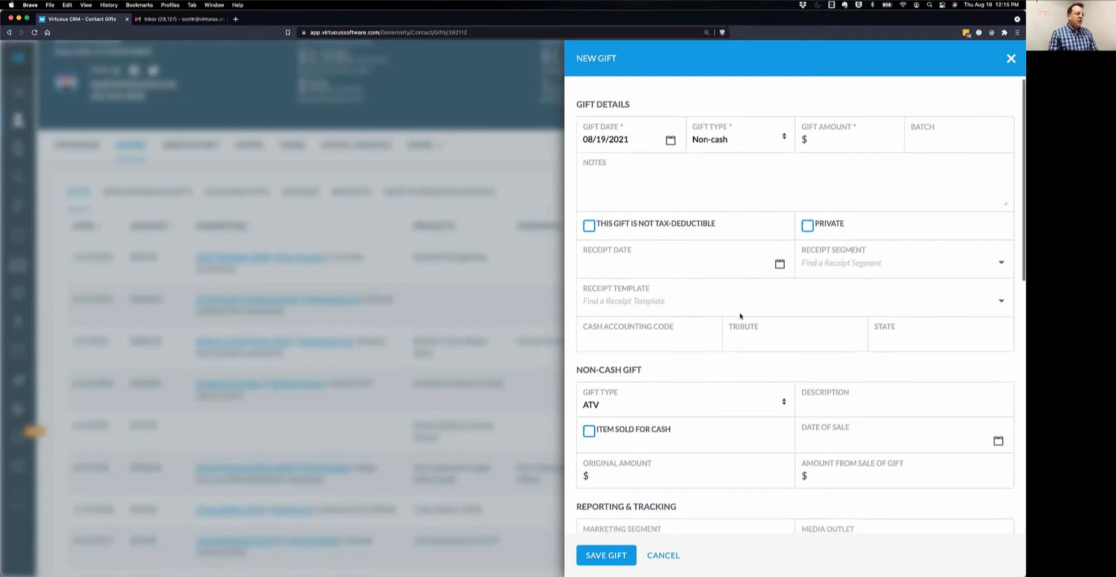
pyautogui.moveTo(575, 303); pyautogui.dragTo(643, 303)
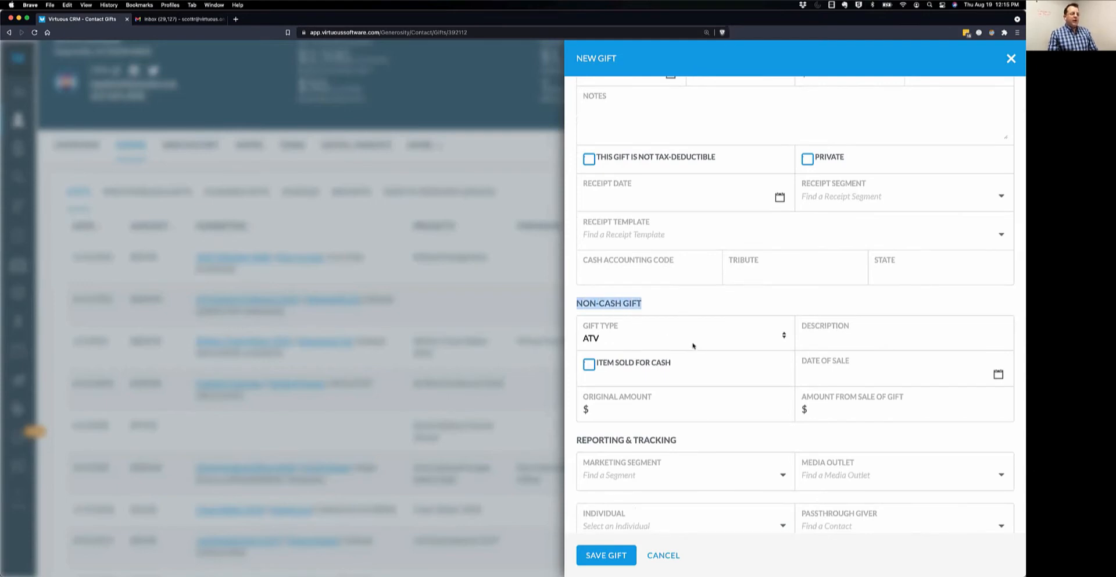
pyautogui.click(831, 334)
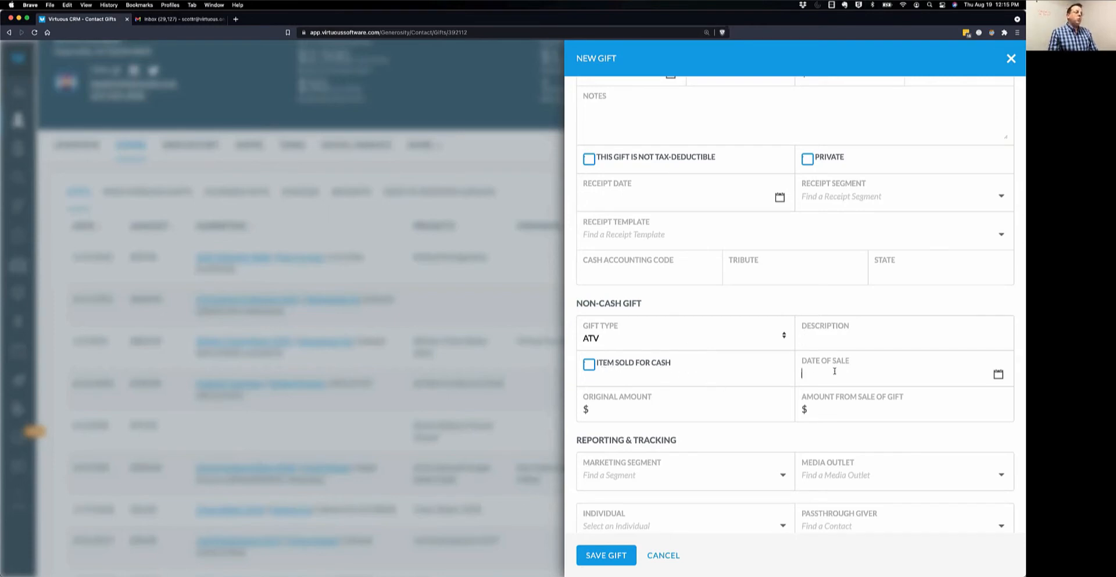
pyautogui.scroll(3, 797, 250)
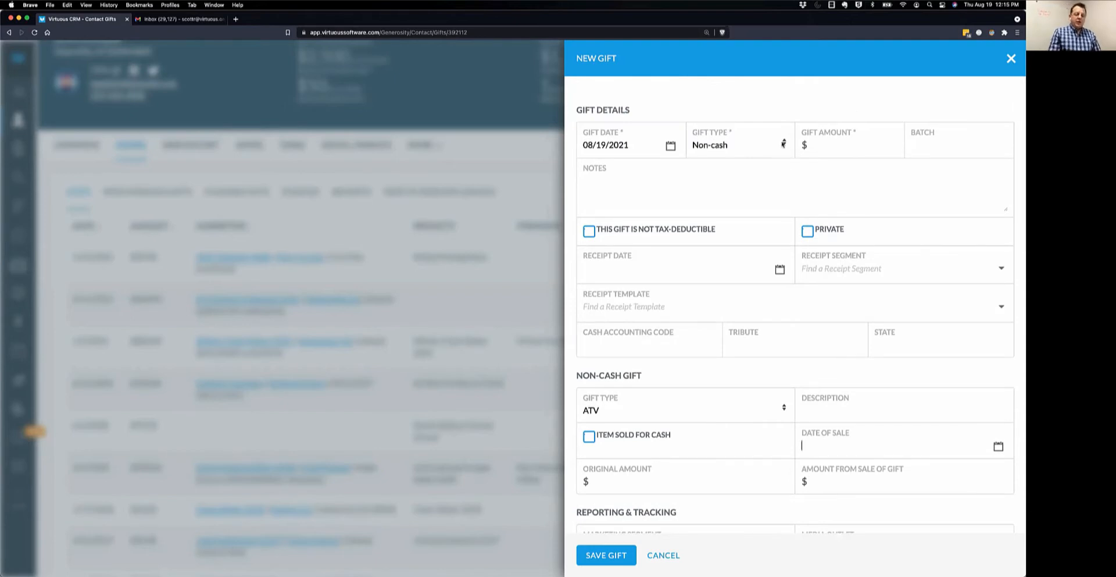
# Change the gift type to Cryptocoin.
pyautogui.click(783, 145)
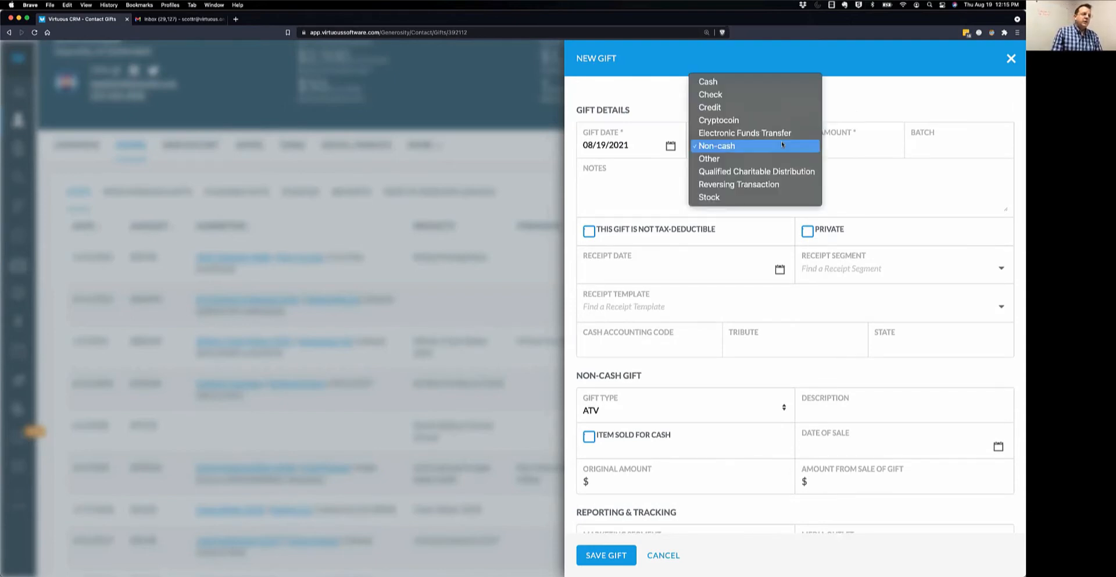
pyautogui.click(761, 122)
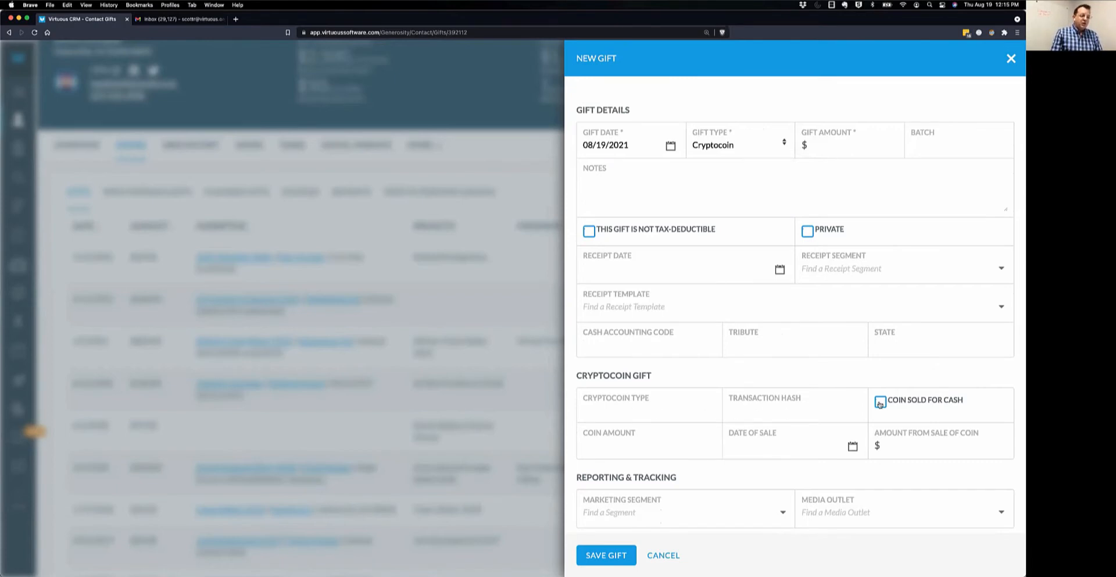
pyautogui.click(756, 144)
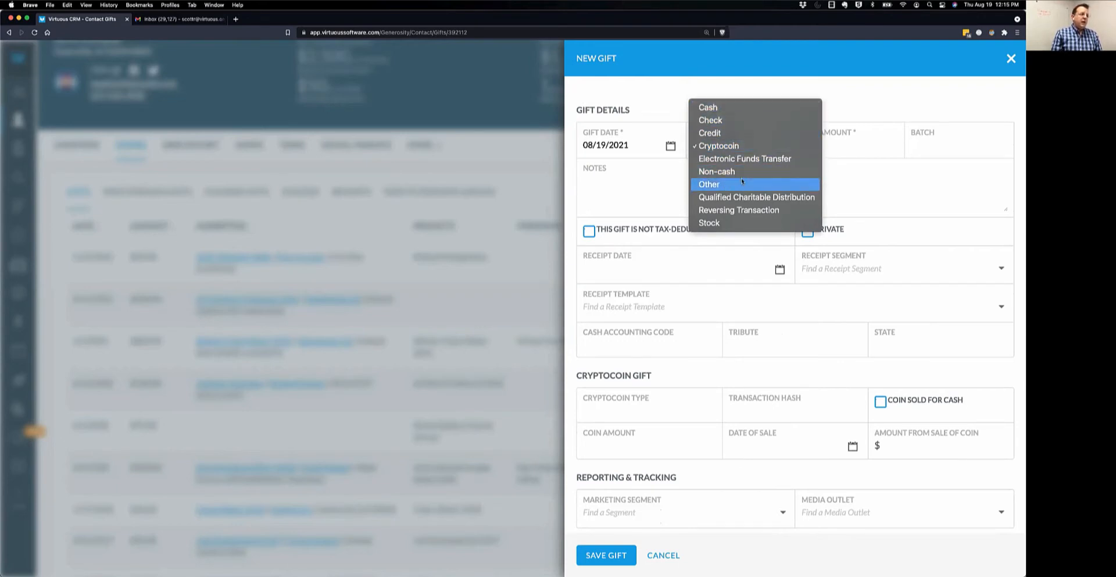
pyautogui.click(765, 88)
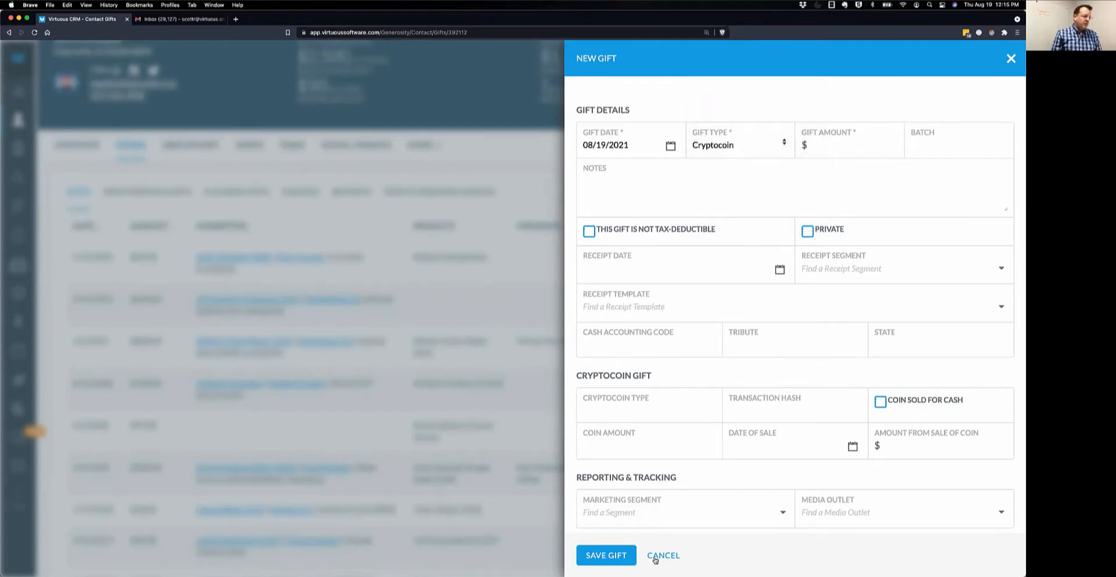
# Cancel the unsaved New Gift form.
pyautogui.click(660, 558)
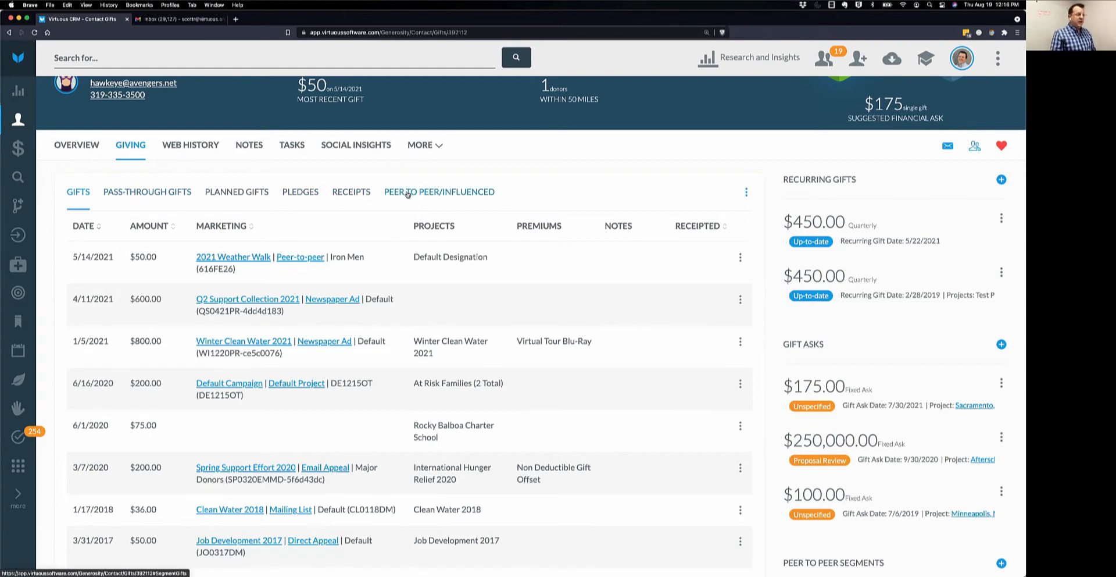
pyautogui.click(167, 195)
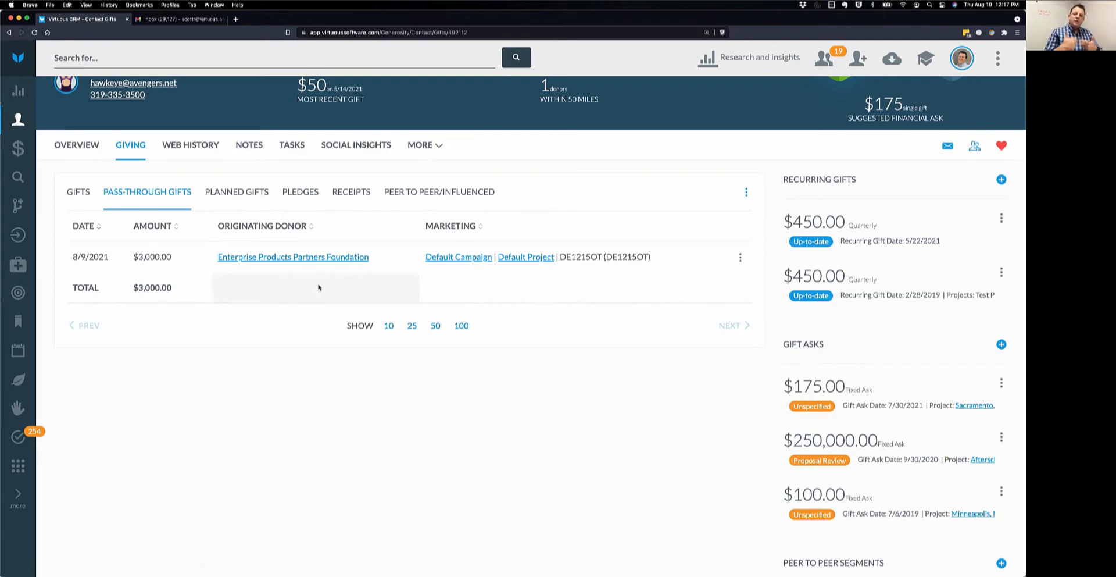
pyautogui.click(82, 196)
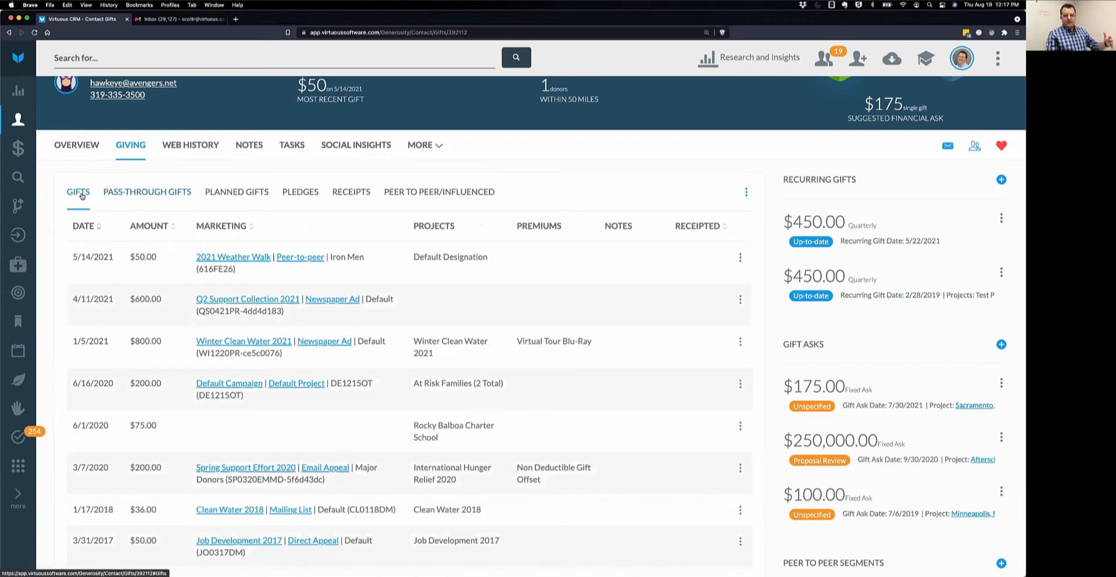
pyautogui.click(136, 192)
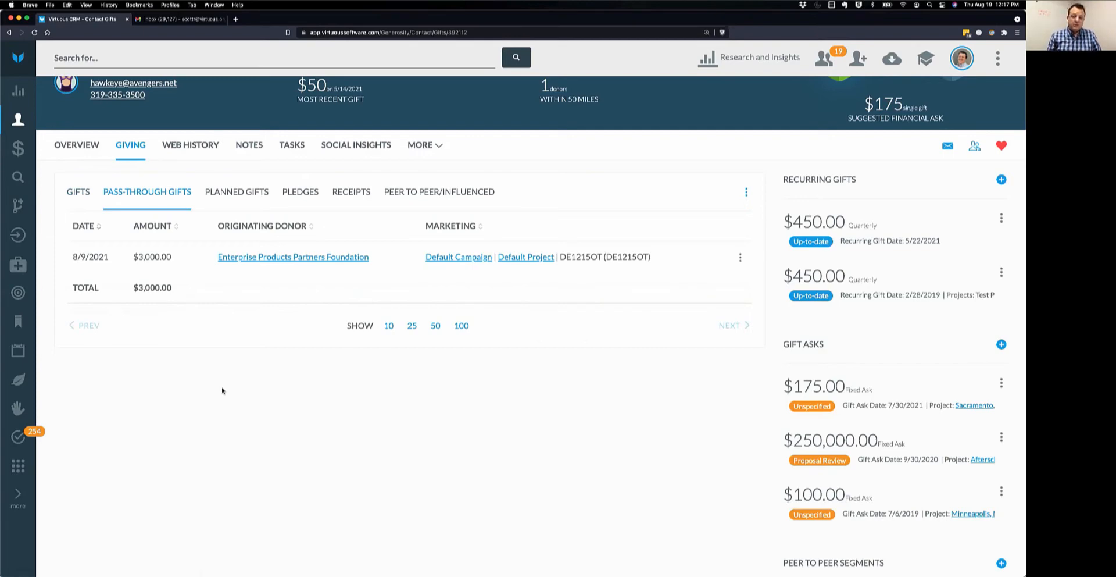
pyautogui.click(235, 195)
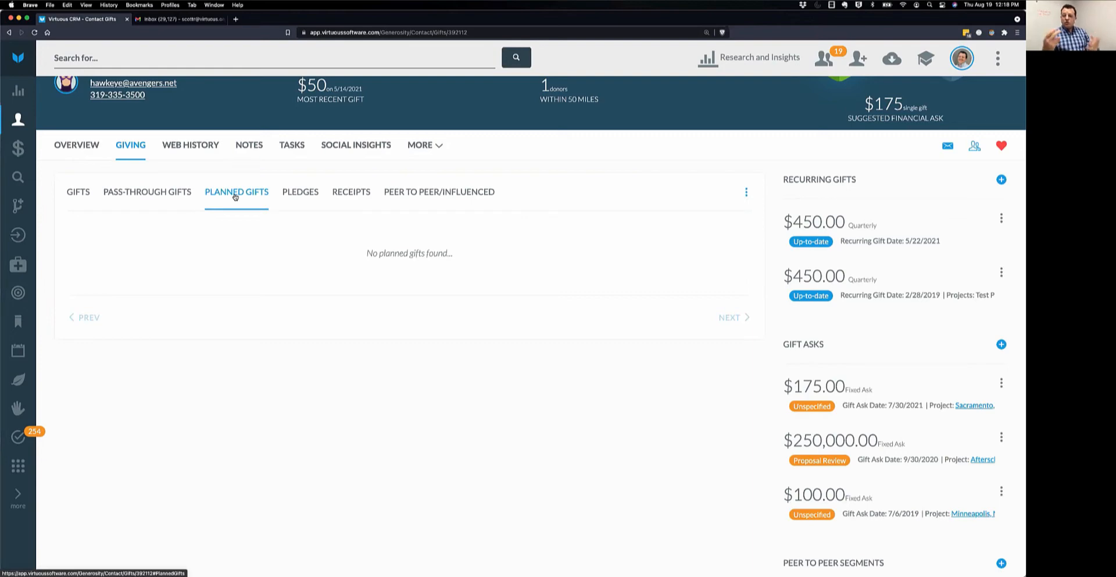
pyautogui.click(74, 195)
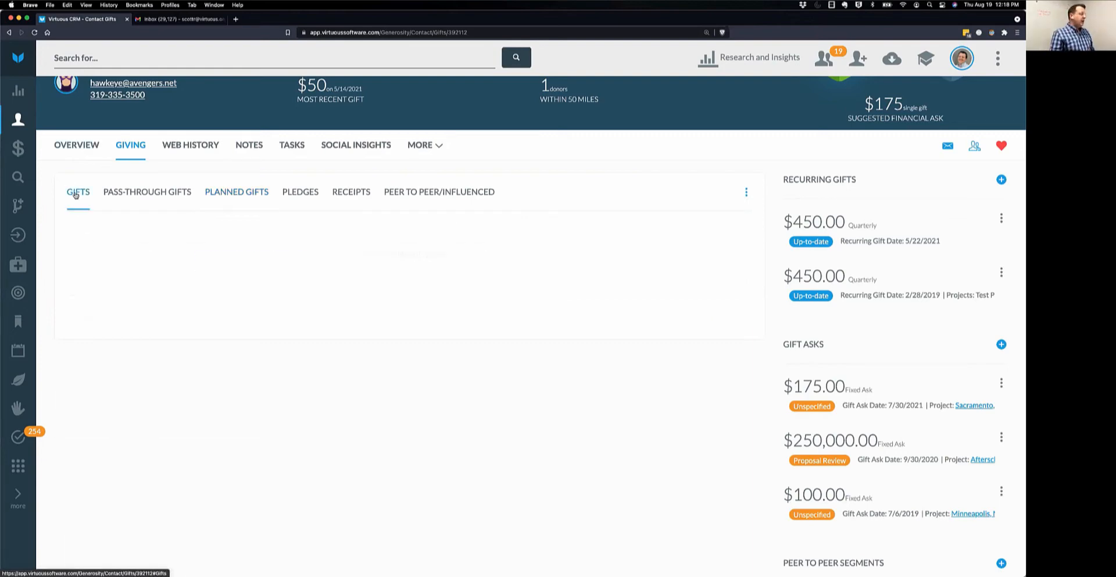
pyautogui.click(740, 257)
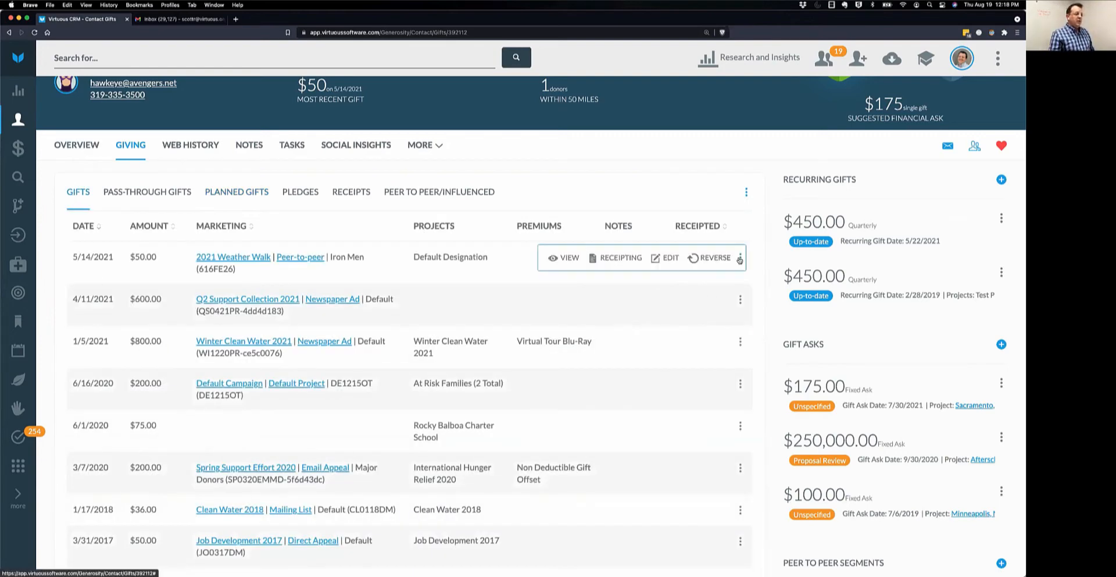
pyautogui.click(666, 258)
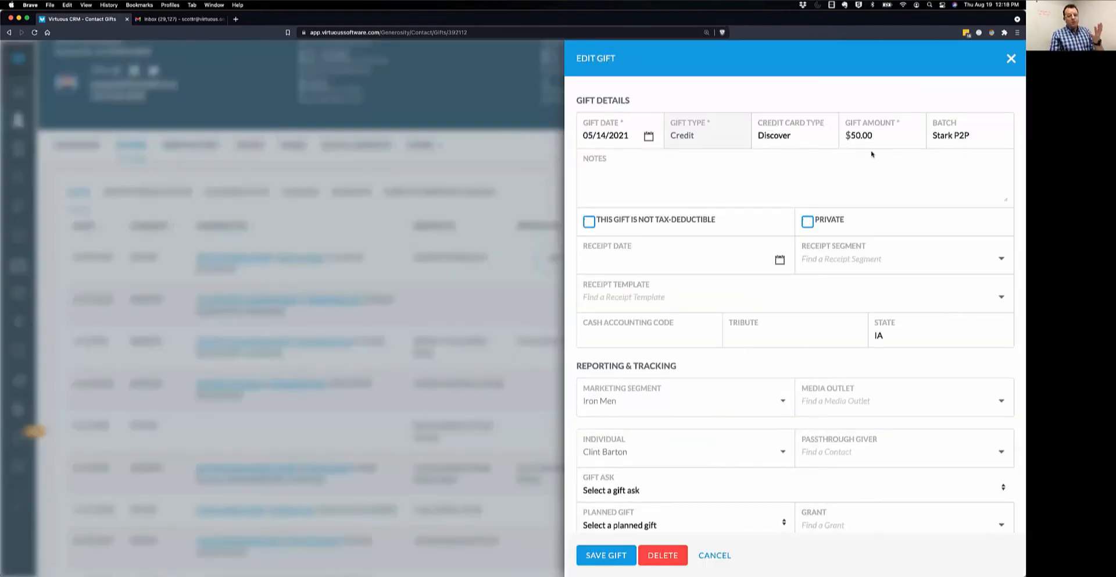
pyautogui.scroll(-1, 841, 276)
pyautogui.scroll(-8, 842, 276)
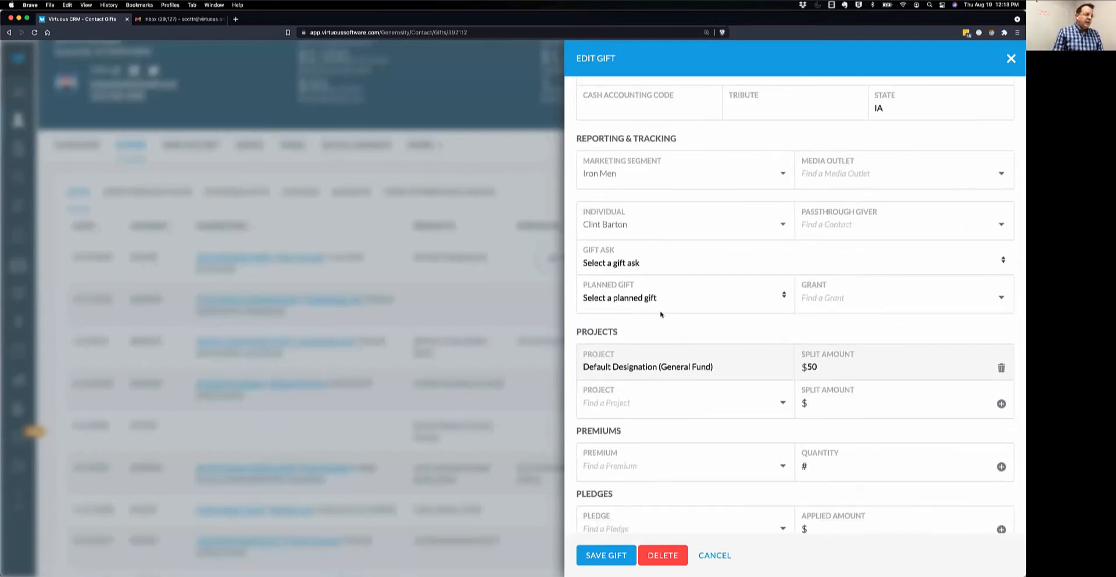
pyautogui.click(653, 299)
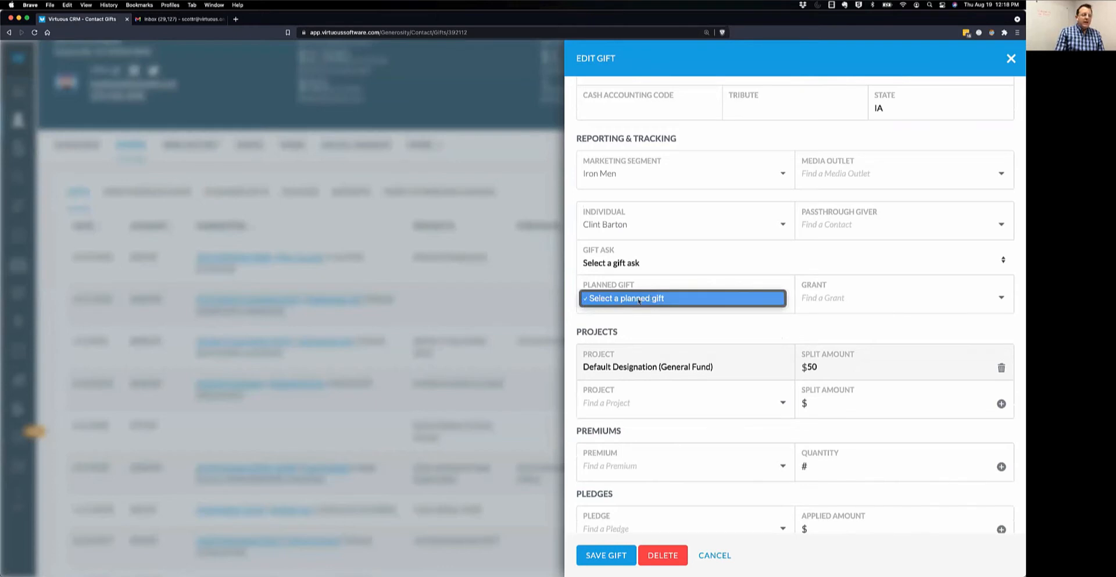
pyautogui.click(690, 302)
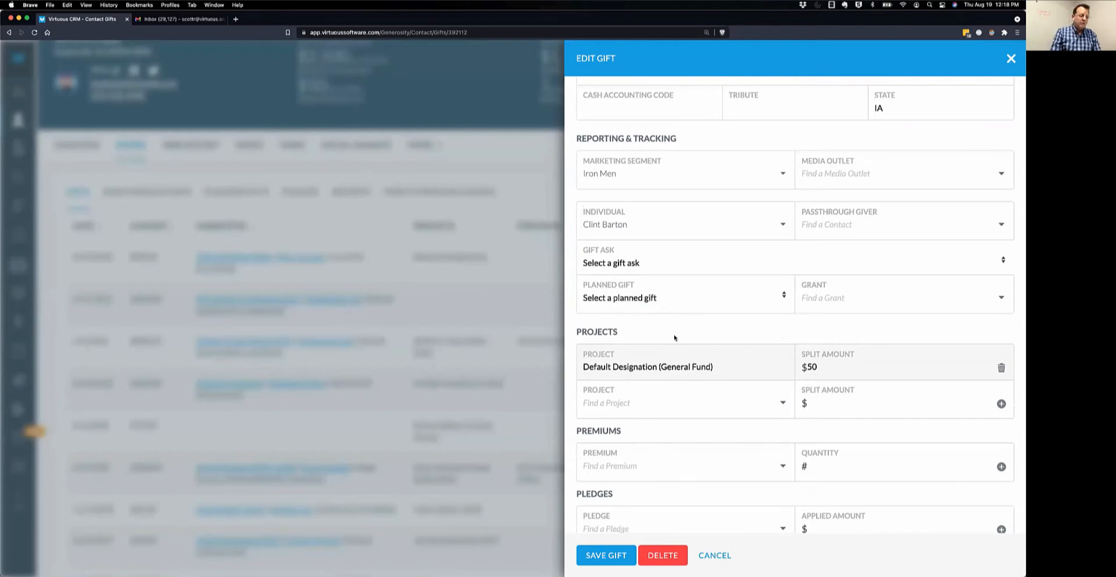
pyautogui.click(715, 555)
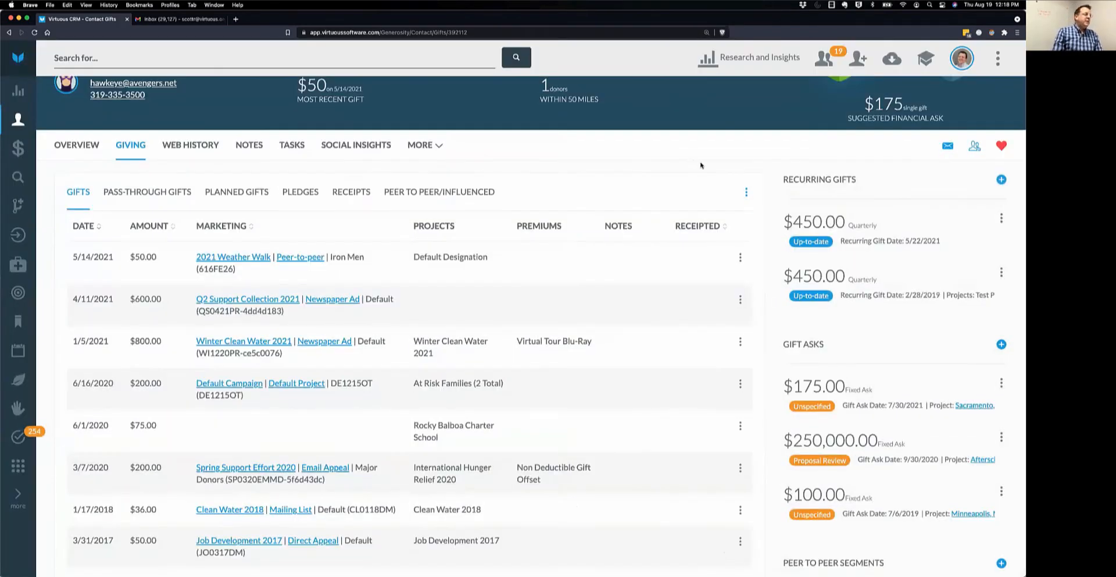
# Switch the Giving page to the Pledges sub-tab.
pyautogui.click(299, 193)
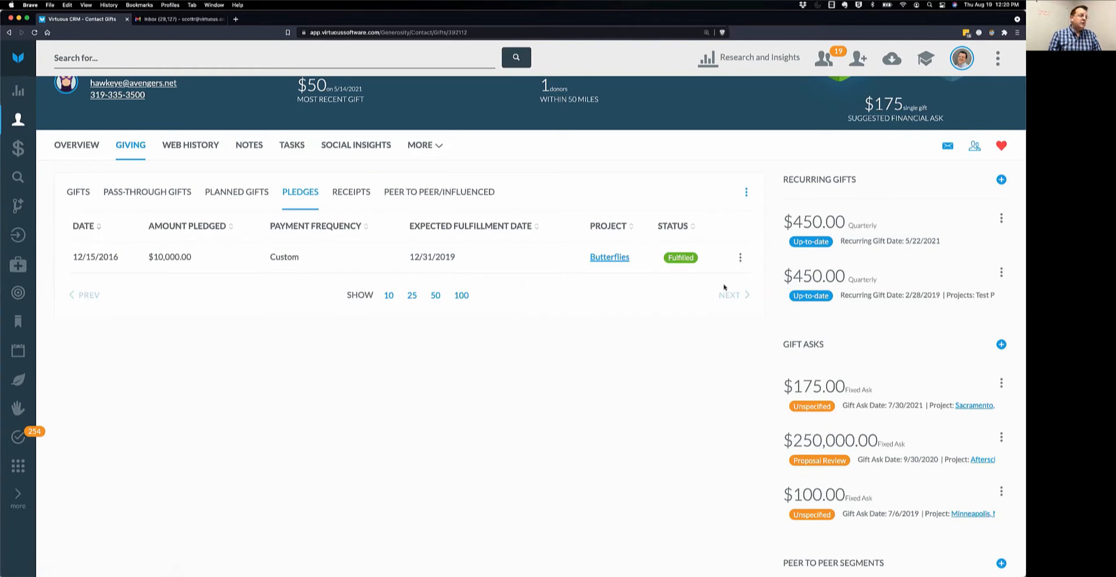
# Start a new pledge for the contact with an amount of 25000.
pyautogui.click(747, 191)
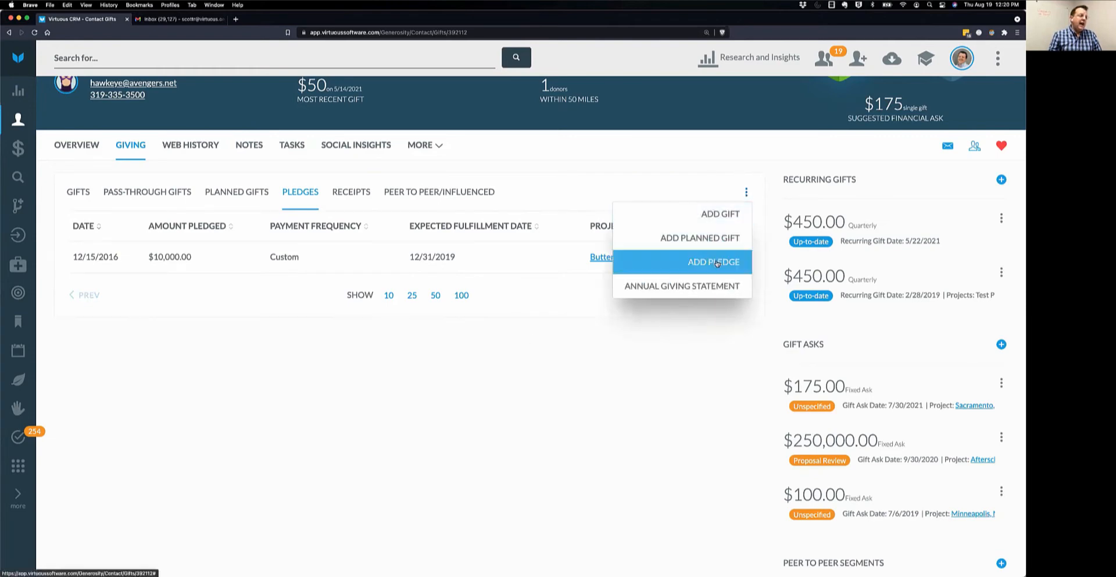
pyautogui.click(717, 263)
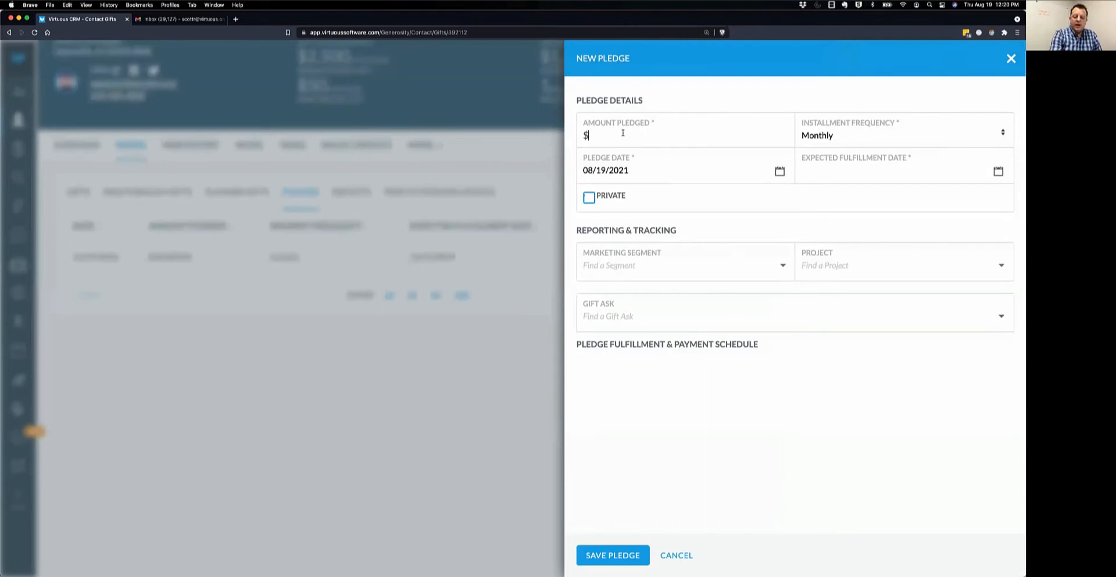
pyautogui.write('25000')
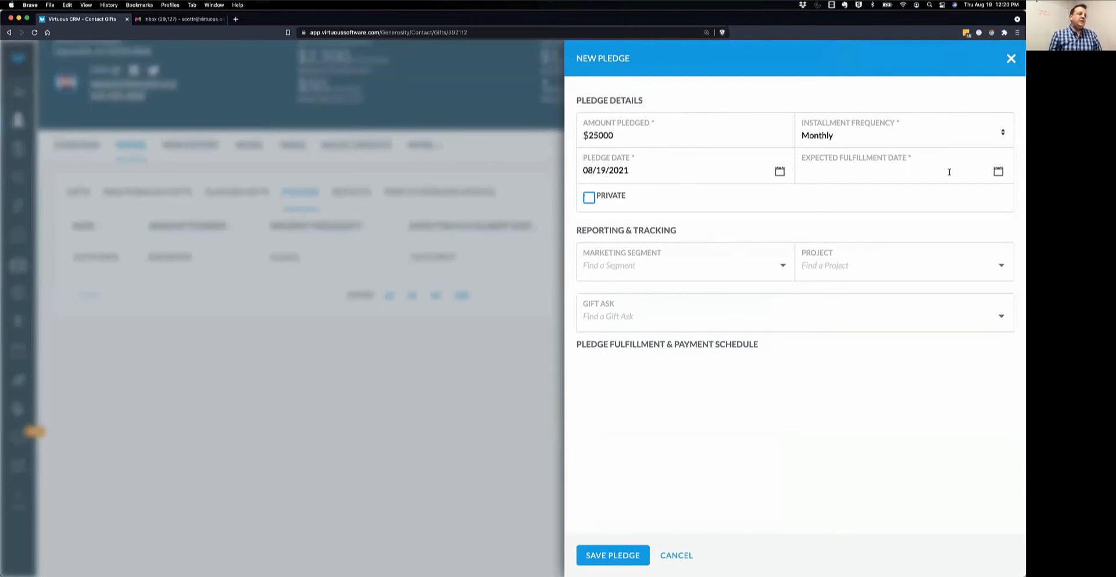
# Set the expected fulfillment date to 08/31/2025 and list the installment frequency options.
pyautogui.click(1000, 171)
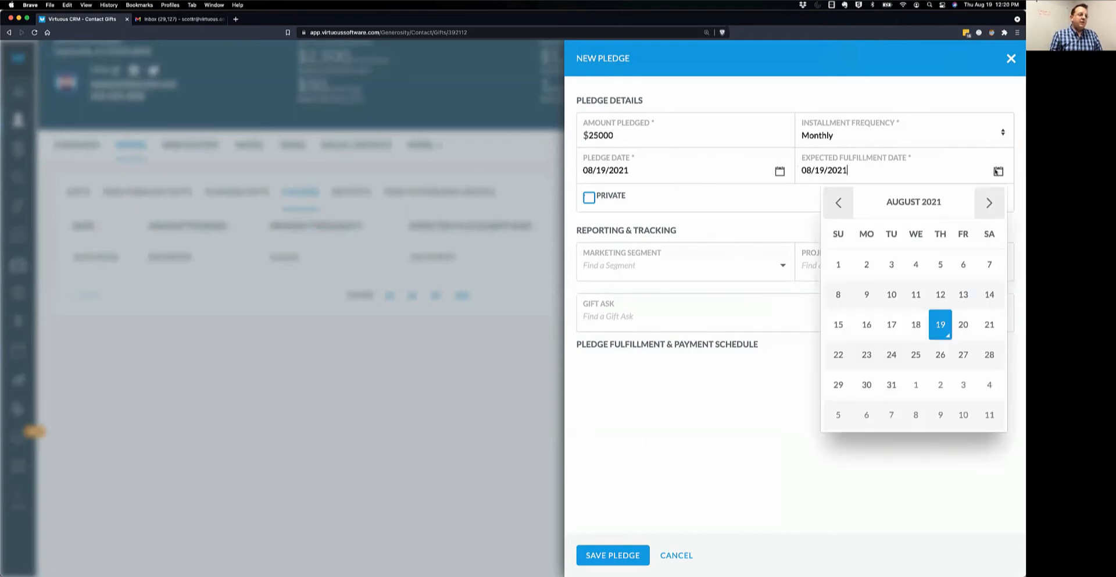
pyautogui.click(892, 385)
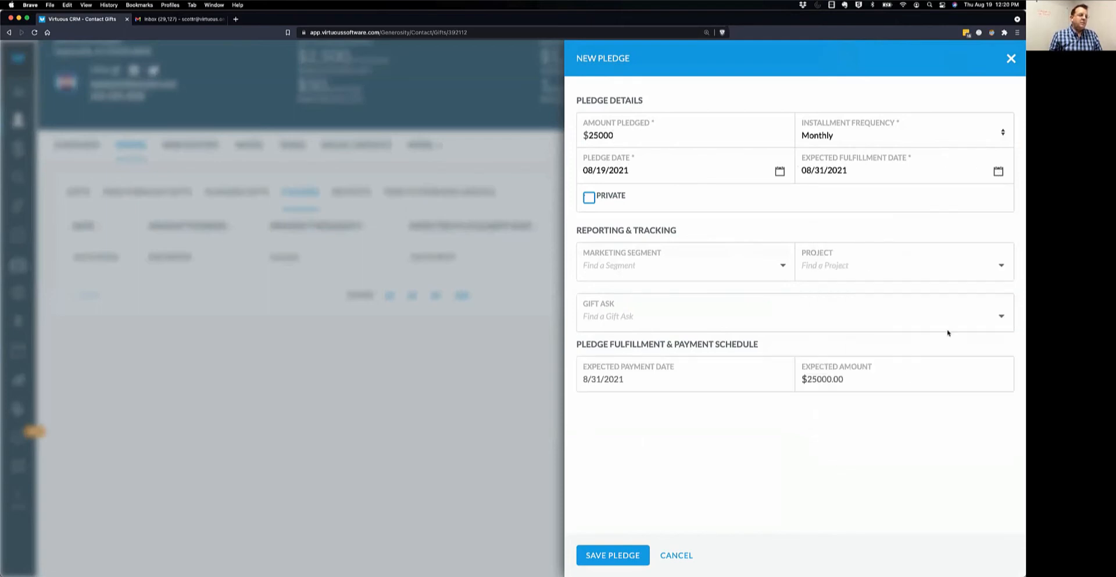
pyautogui.click(851, 170)
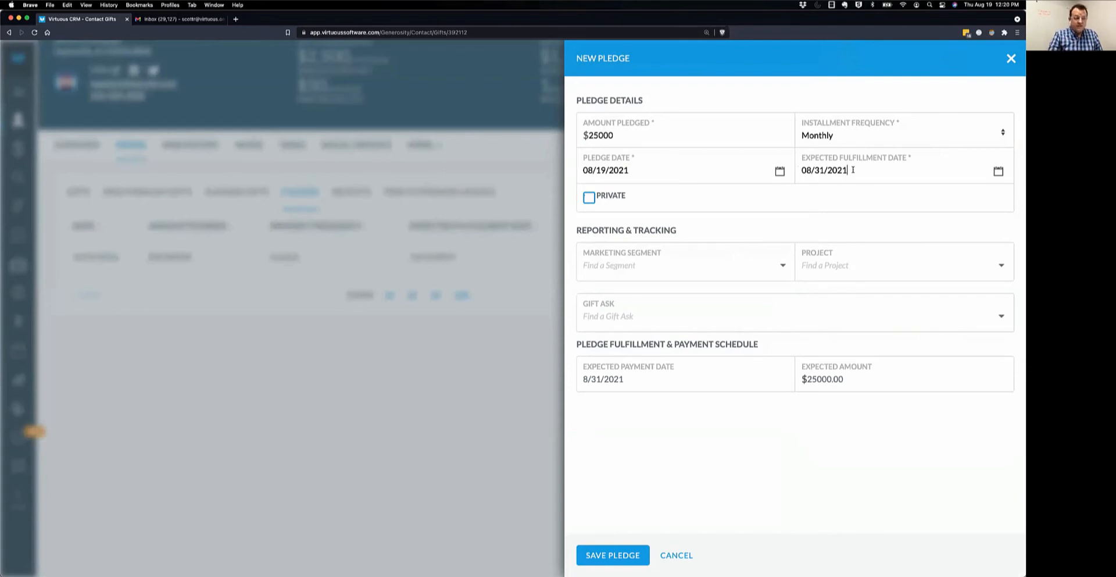
pyautogui.press('BackSpace')
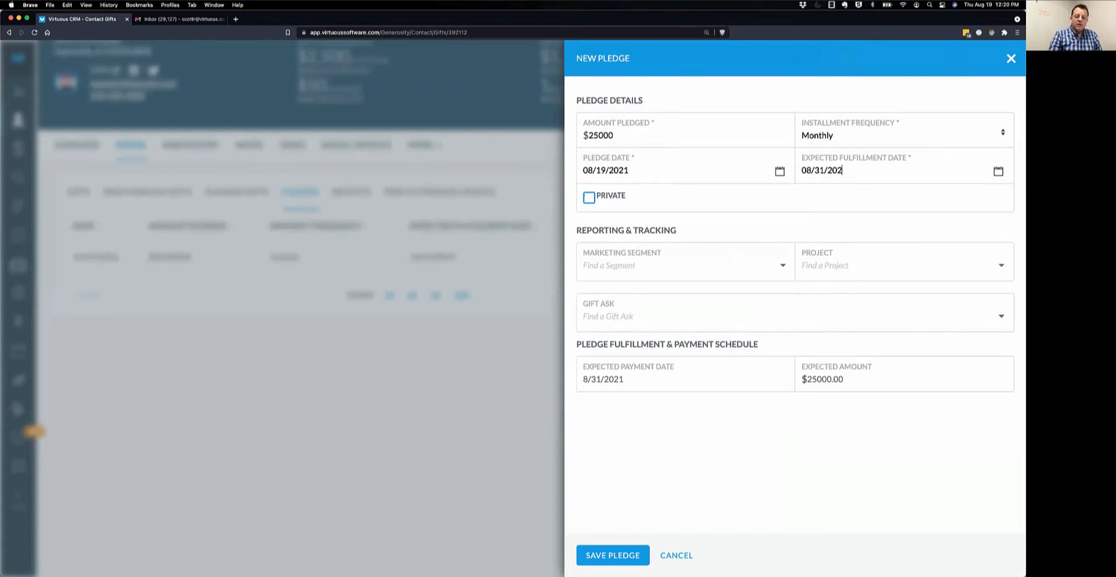
pyautogui.write('6')
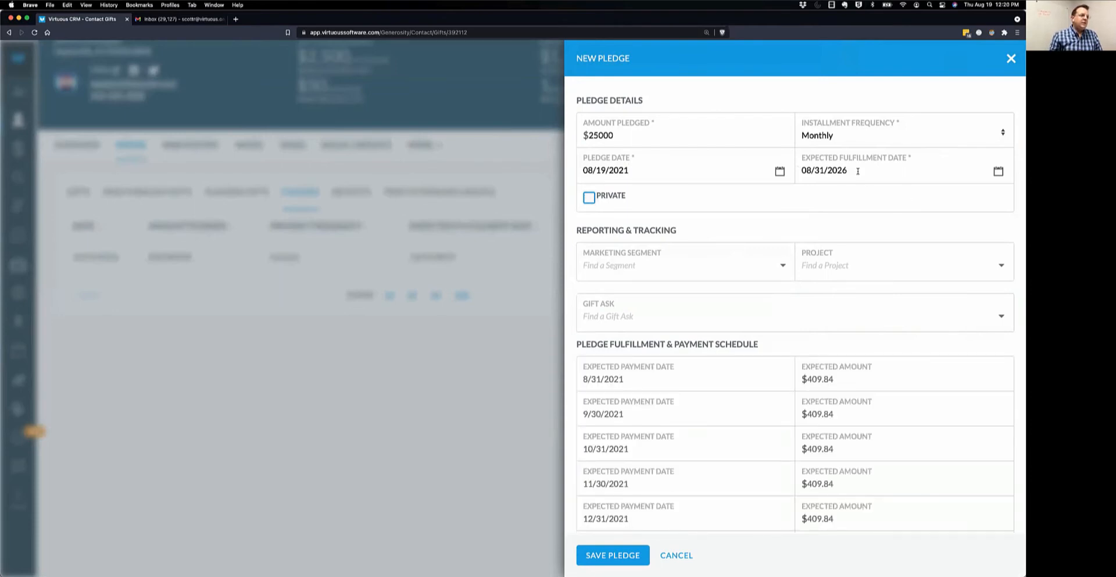
pyautogui.press('BackSpace')
pyautogui.write('5')
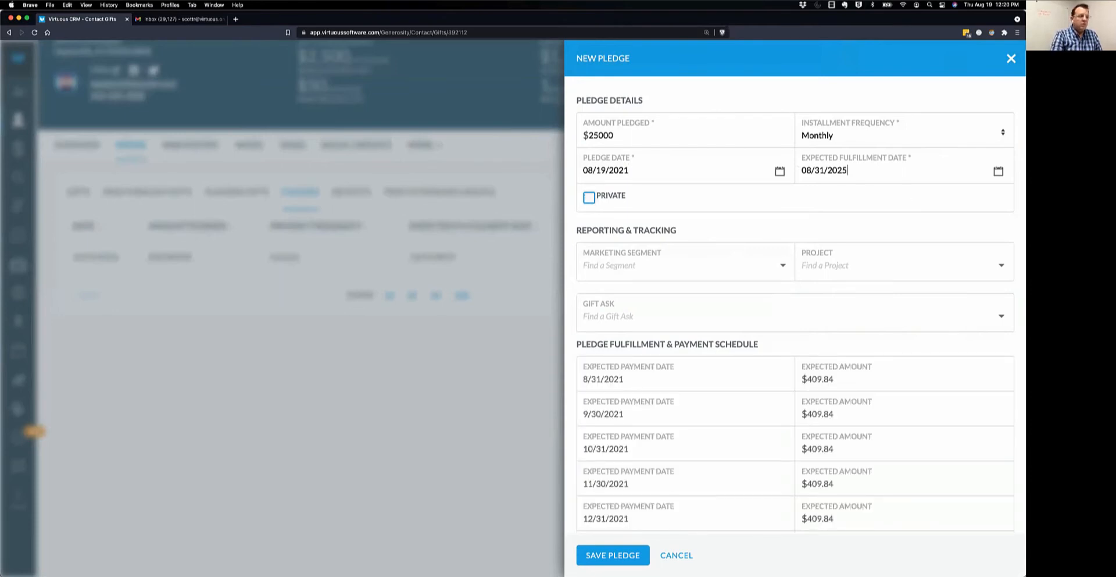
pyautogui.scroll(-3, 899, 332)
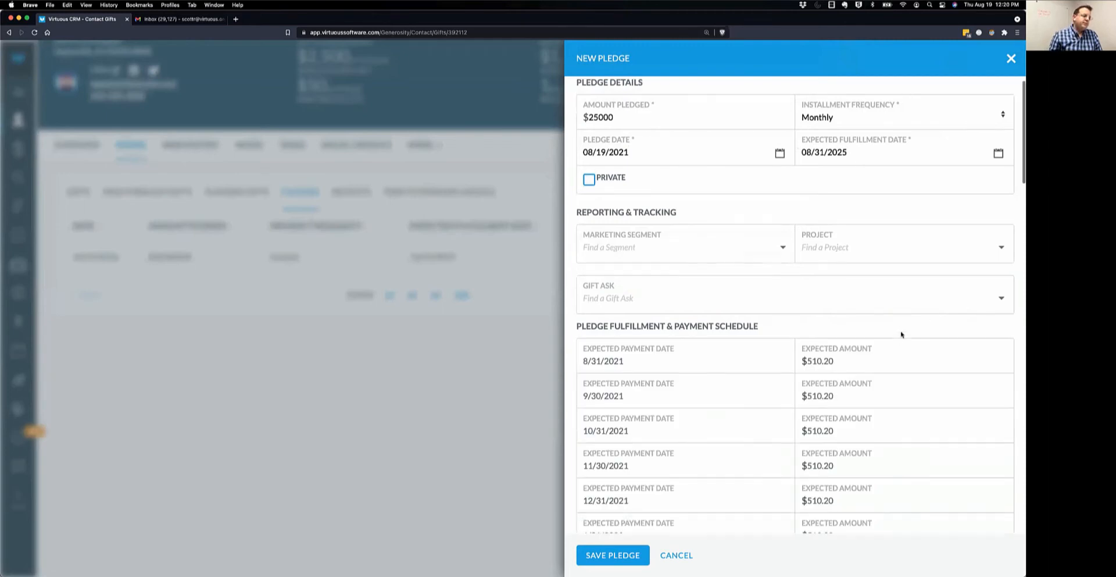
pyautogui.scroll(3, 900, 331)
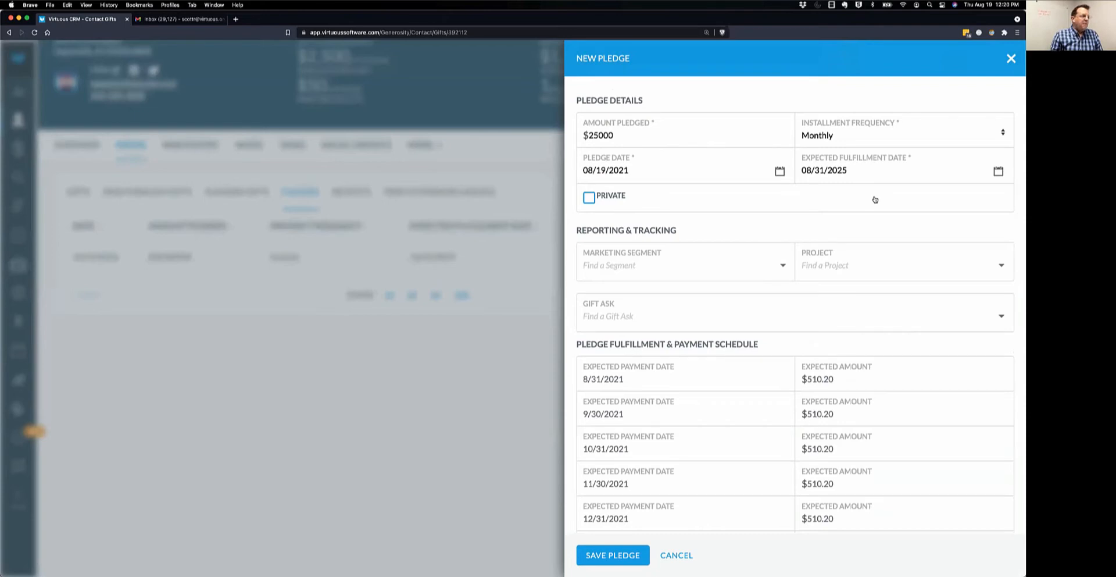
pyautogui.click(839, 137)
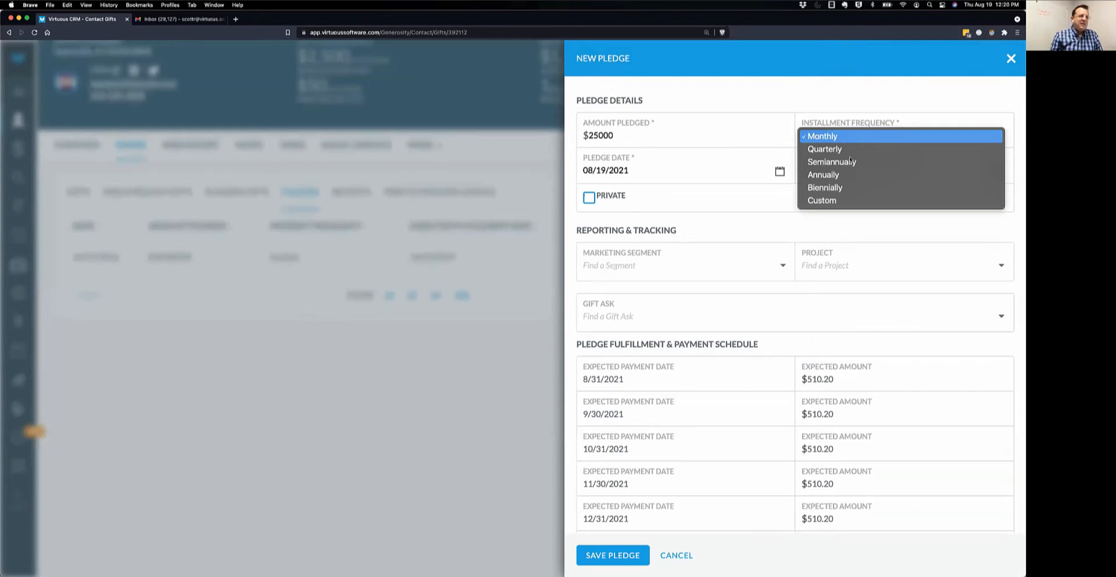
# Set the pledge's installment frequency to Annually.
pyautogui.click(842, 177)
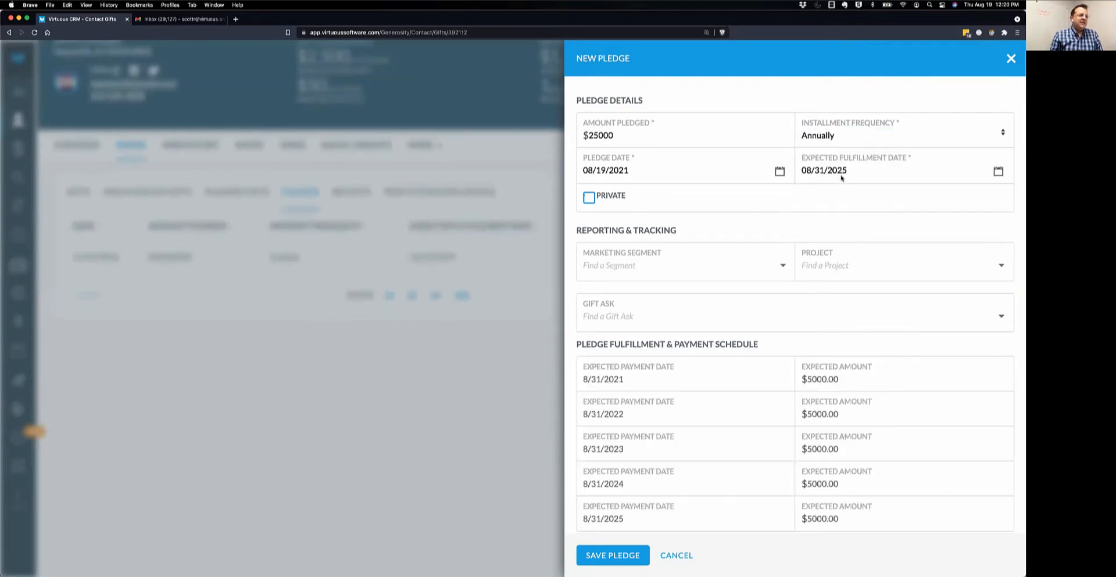
pyautogui.click(852, 138)
pyautogui.click(843, 195)
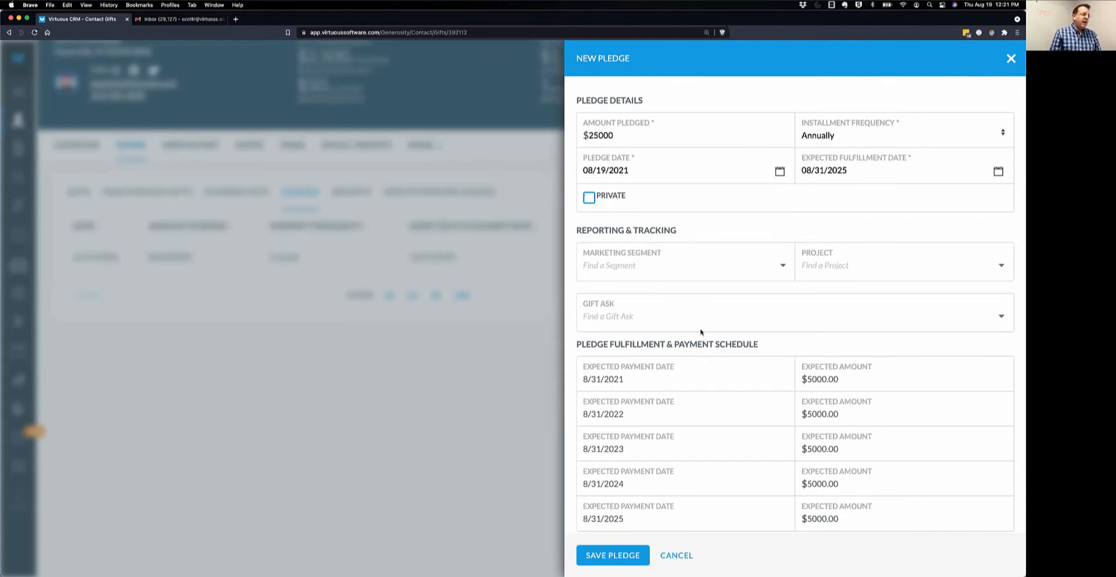
# Review the Gift Ask list without linking one, then highlight the pledge date.
pyautogui.click(669, 315)
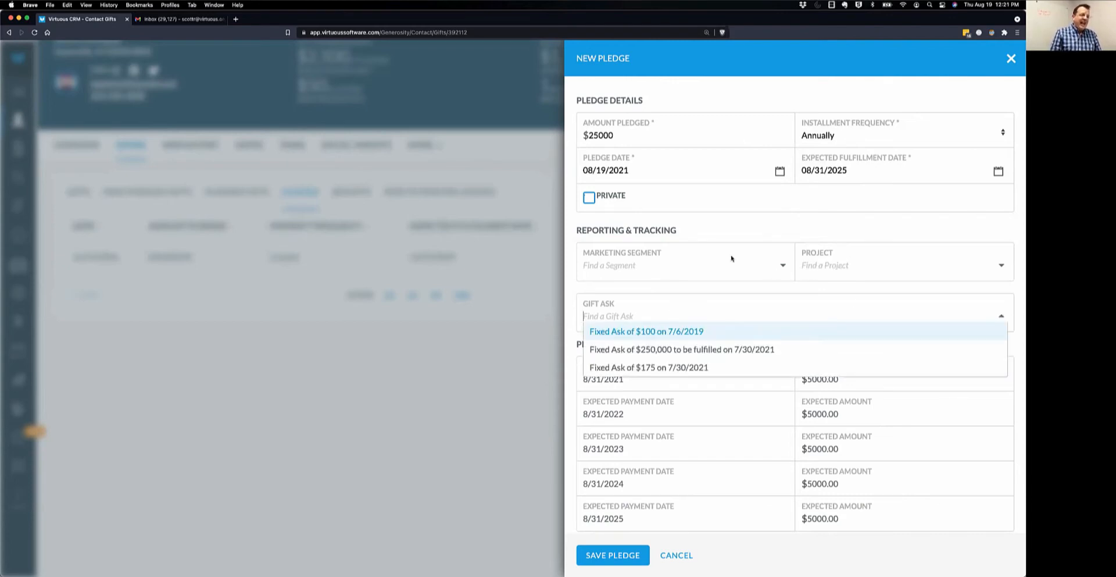
pyautogui.click(759, 227)
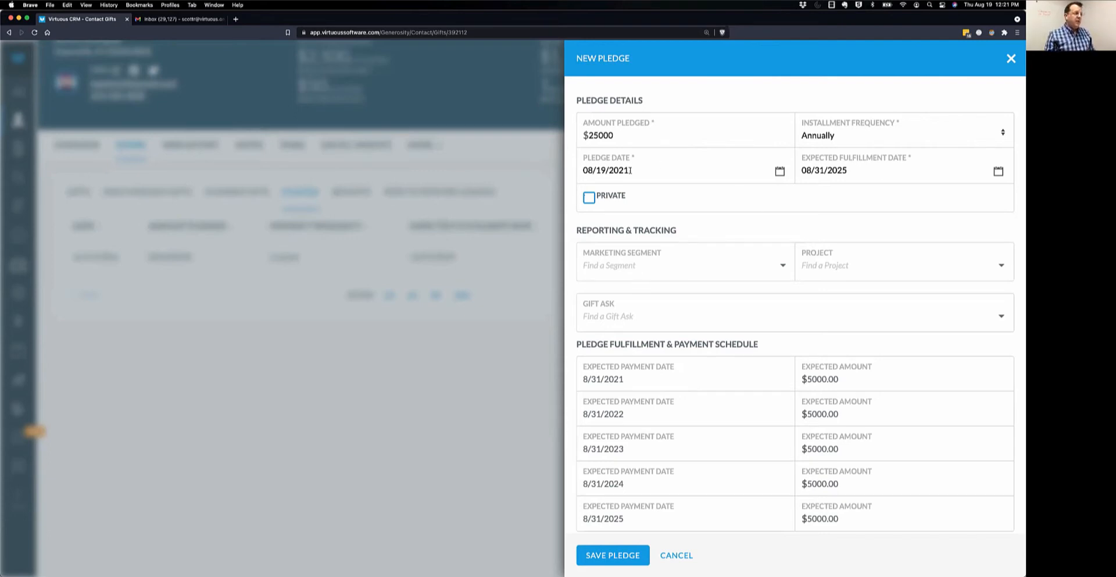
pyautogui.moveTo(629, 171); pyautogui.dragTo(573, 173)
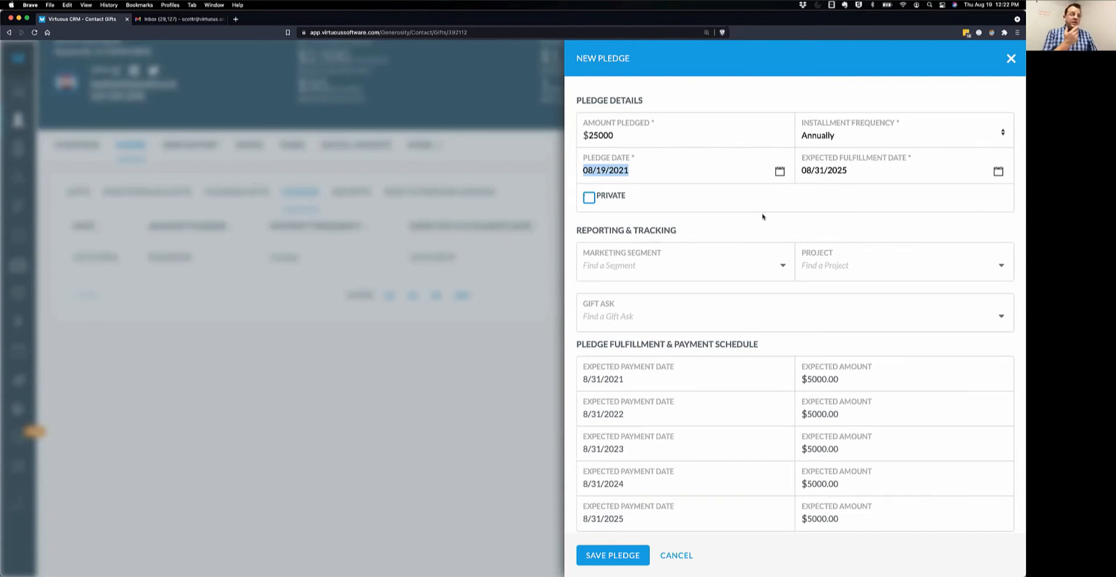
# Discard the new pledge and view the existing $10,000.00 Butterflies pledge's details.
pyautogui.click(681, 557)
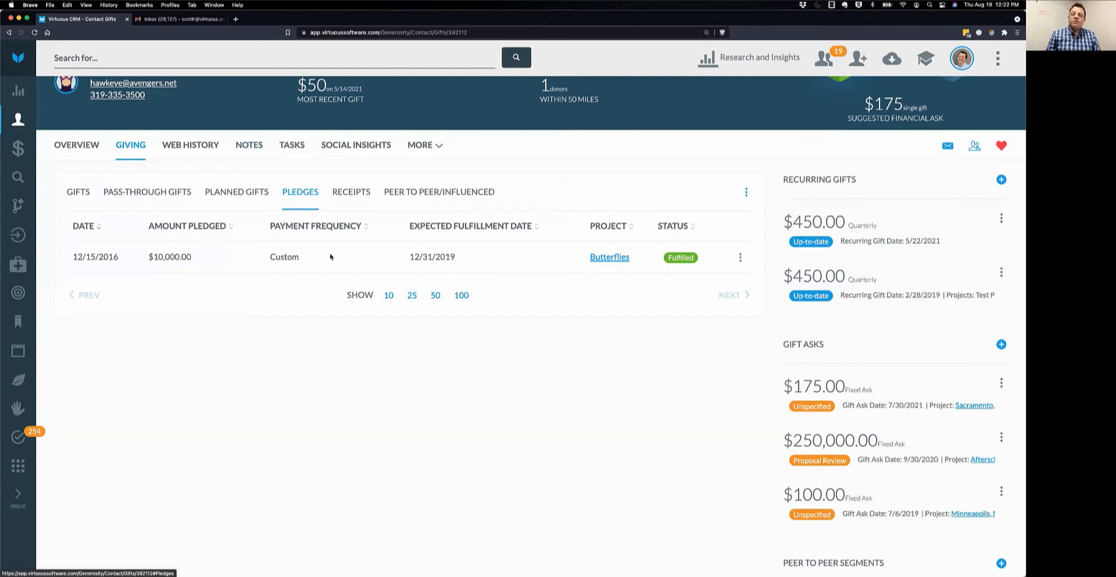
pyautogui.click(742, 256)
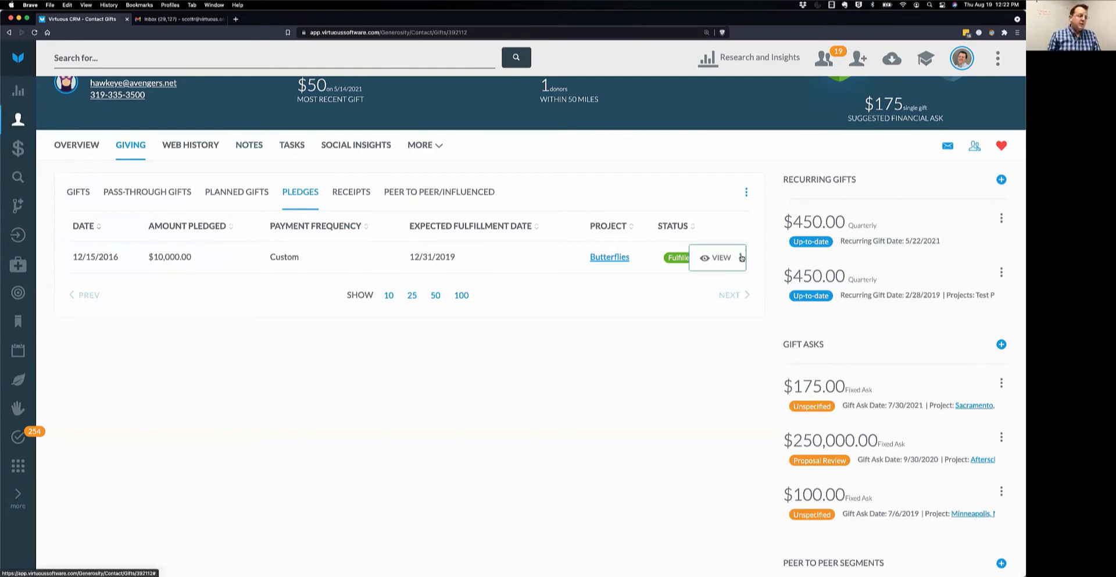
pyautogui.click(724, 258)
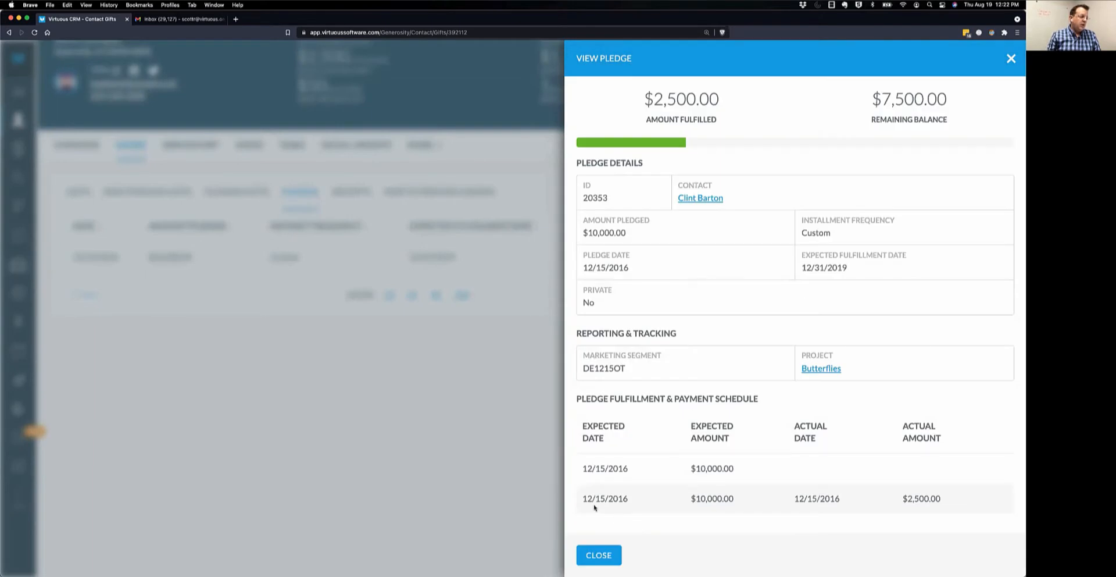
# Highlight the pledge's $10,000.00 expected amount and the actual amount received.
pyautogui.moveTo(688, 498); pyautogui.dragTo(746, 500)
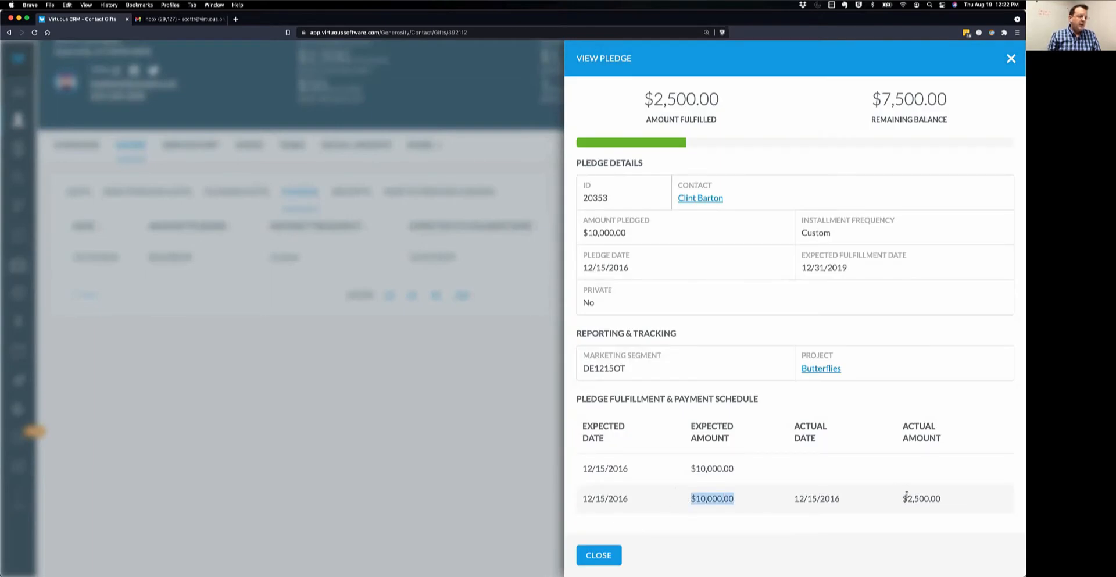
pyautogui.moveTo(900, 499); pyautogui.dragTo(963, 501)
pyautogui.click(963, 501)
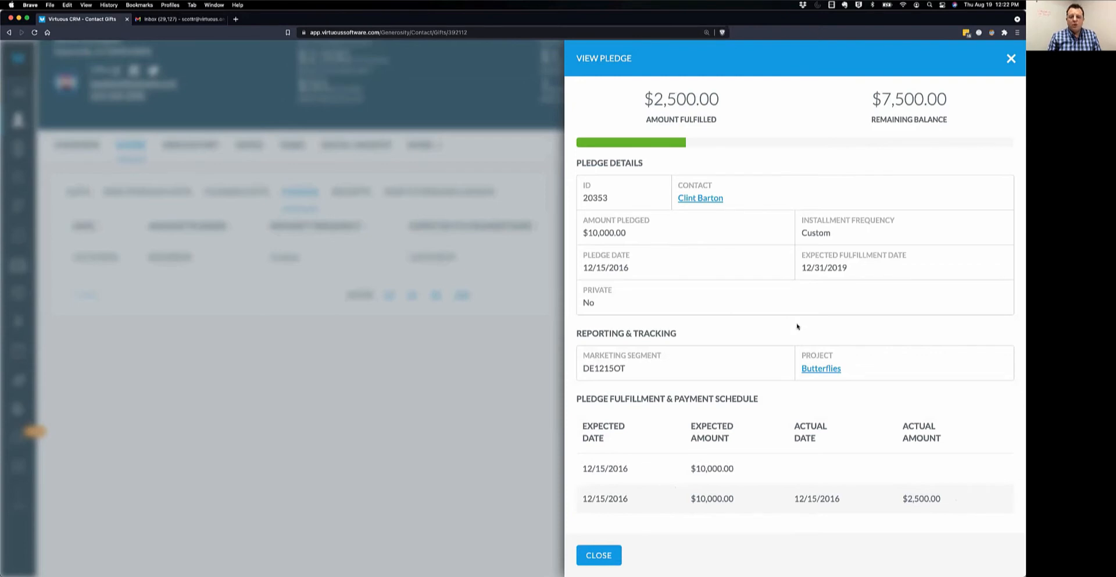
# Close the View Pledge panel and point out the Recurring Gifts heading on the Giving page.
pyautogui.click(599, 556)
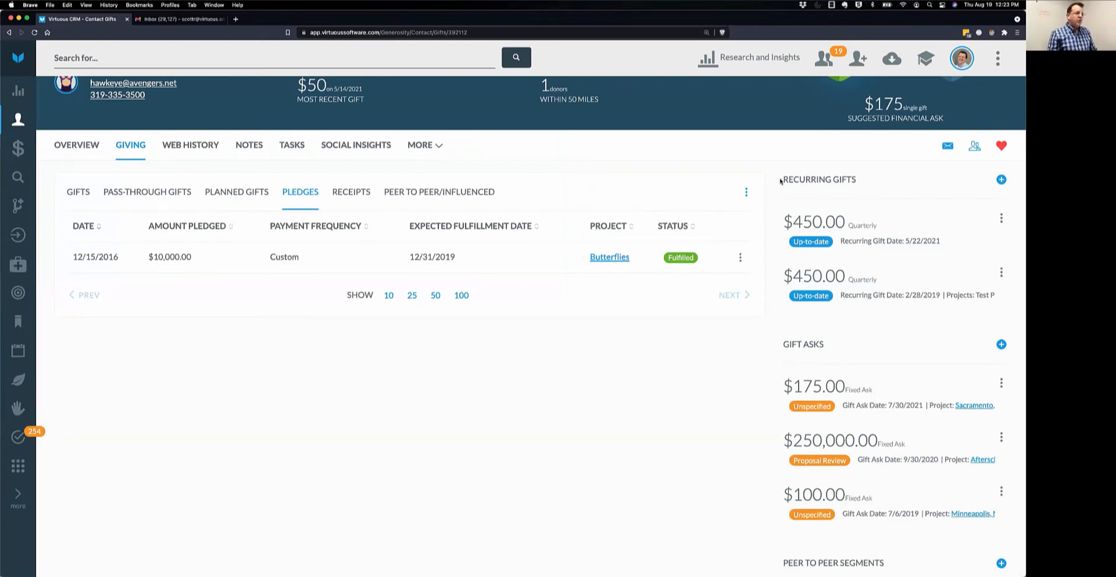
pyautogui.moveTo(782, 179); pyautogui.dragTo(885, 178)
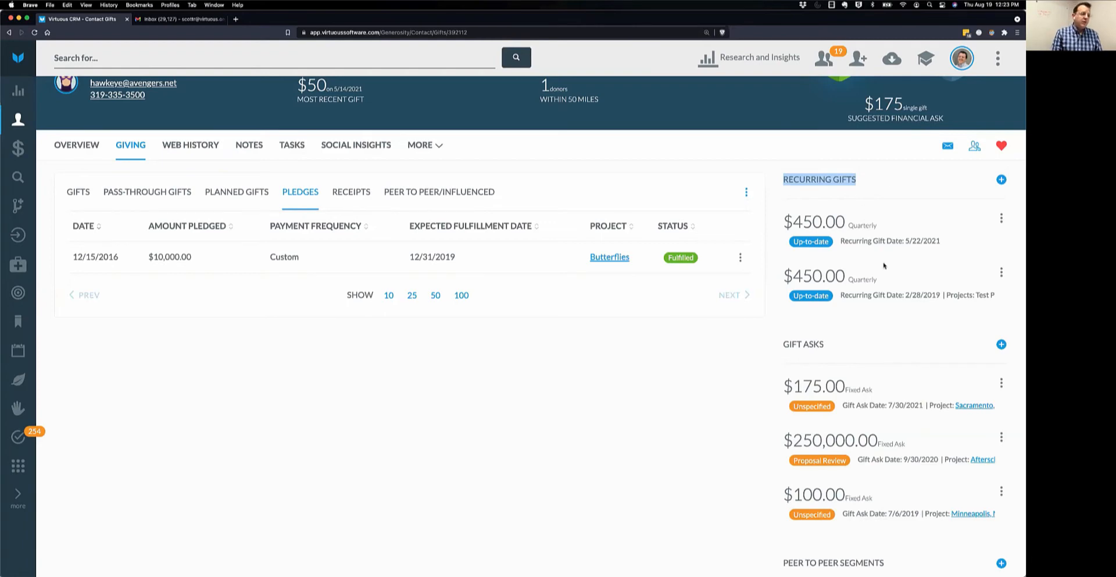
pyautogui.scroll(-2, 886, 263)
pyautogui.scroll(3, 888, 265)
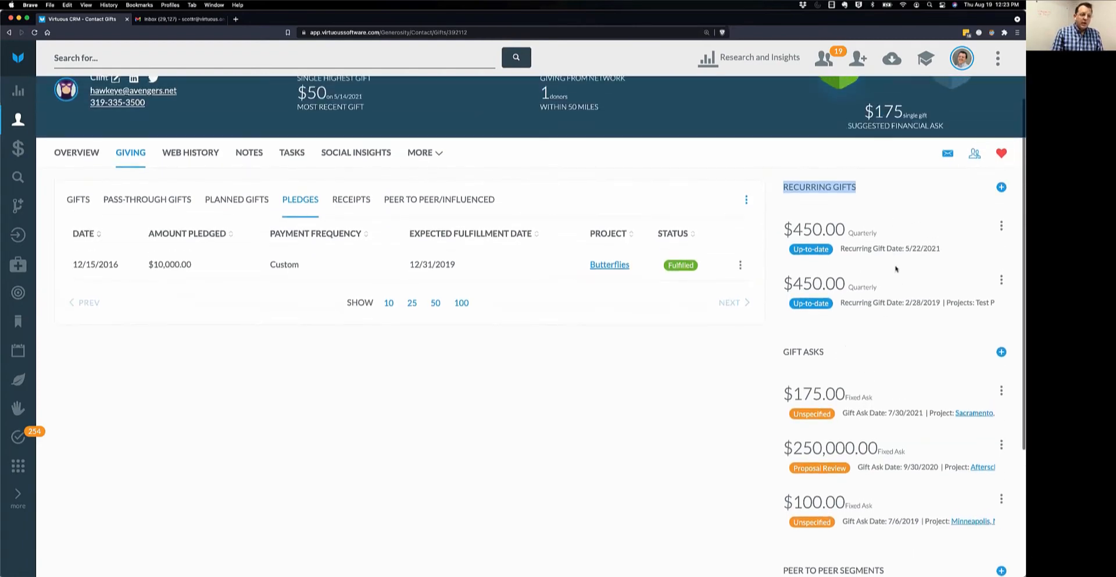
pyautogui.click(935, 198)
pyautogui.click(1001, 188)
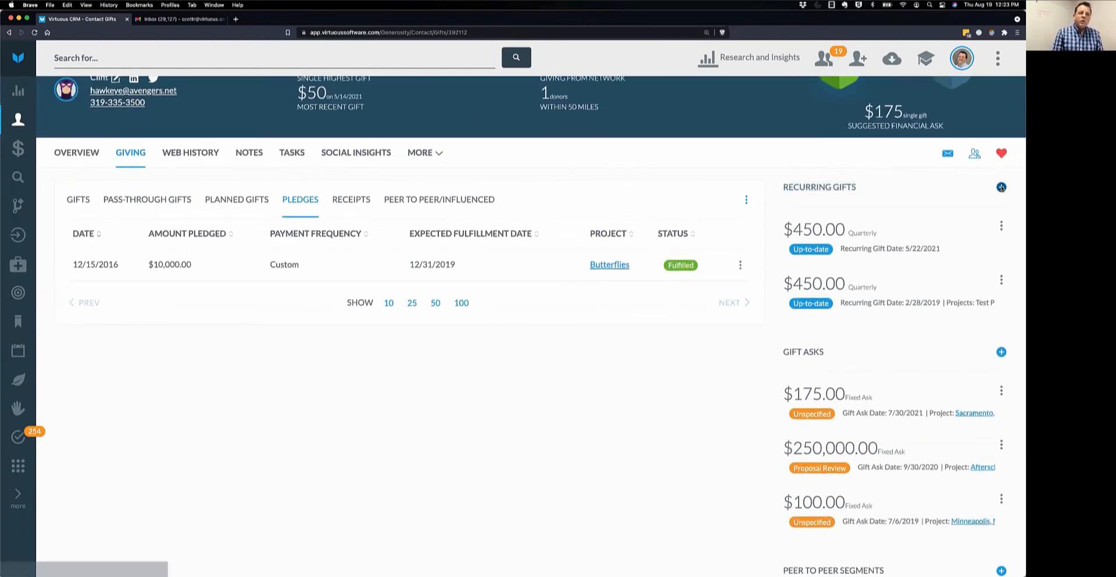
pyautogui.click(840, 139)
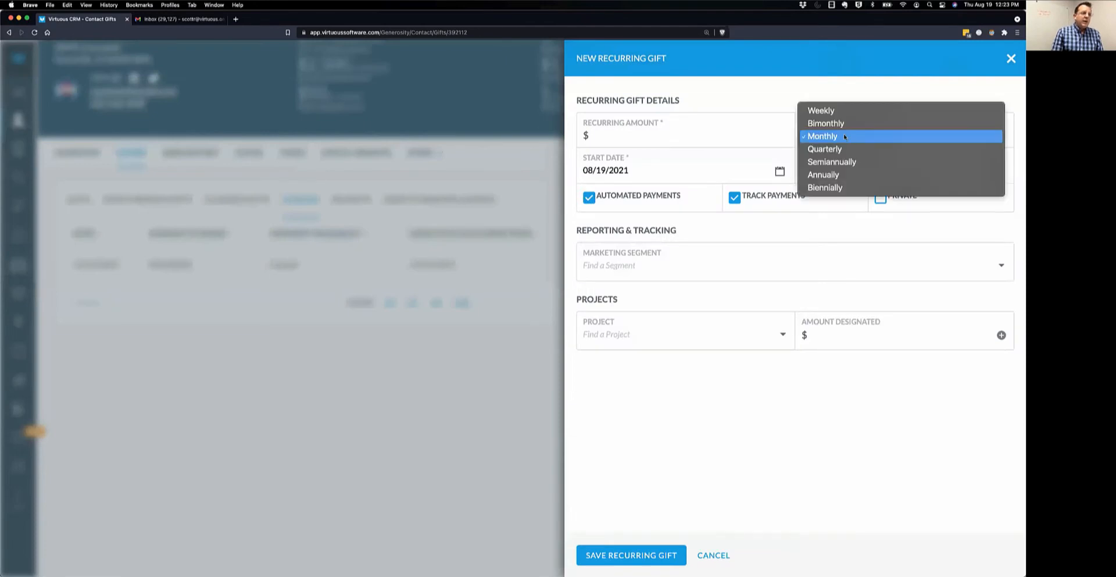
pyautogui.click(862, 135)
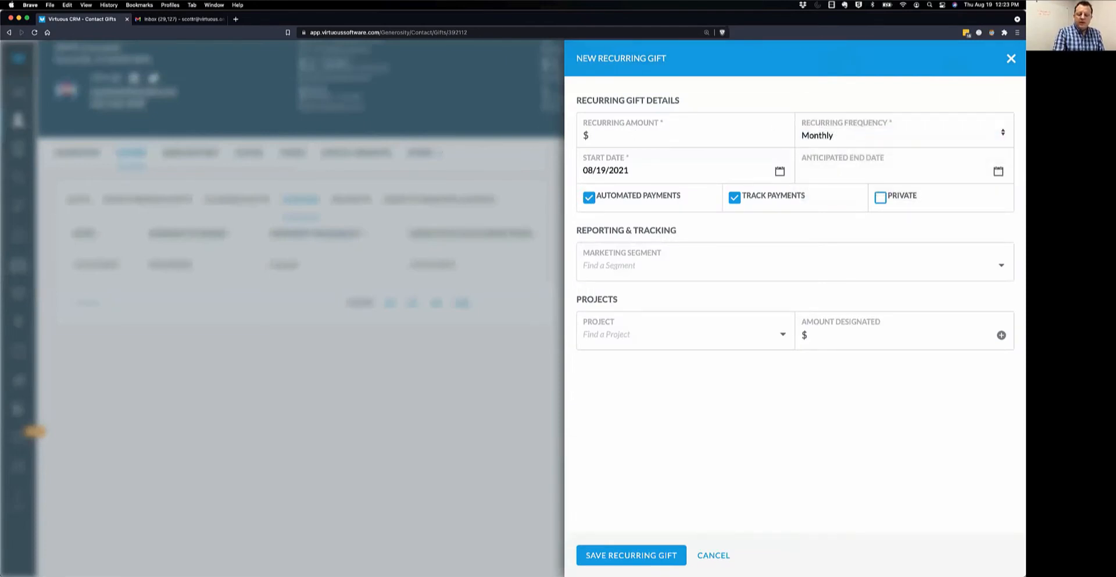
pyautogui.write('45')
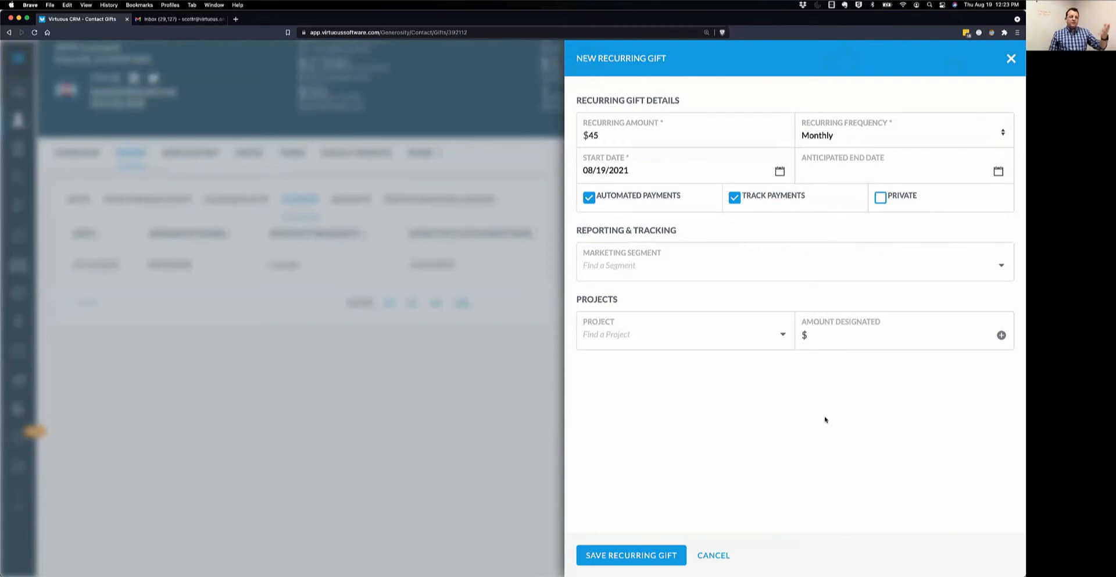
pyautogui.click(714, 555)
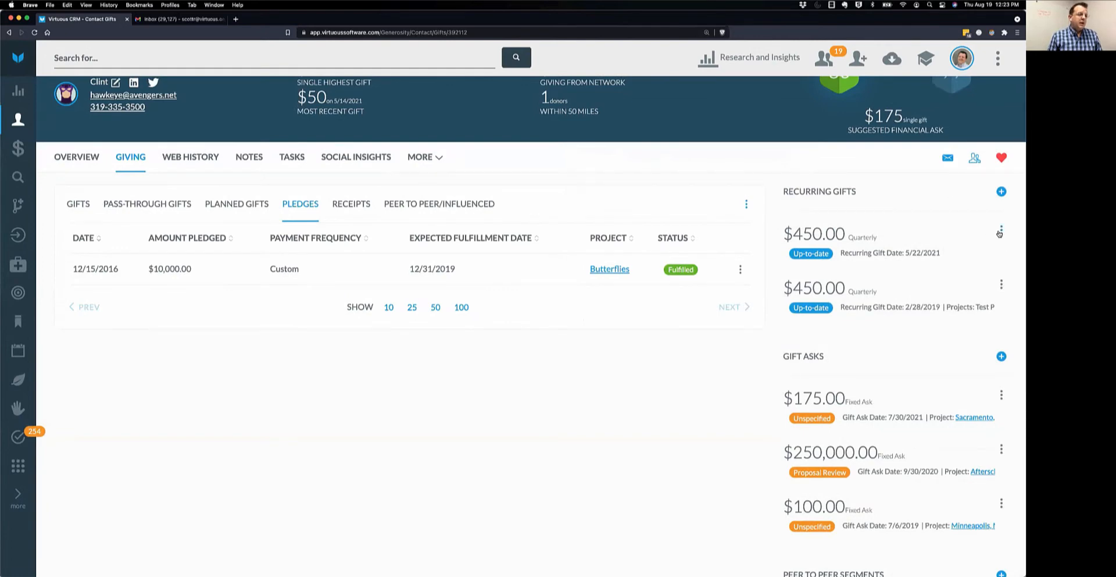
# Open the View Recurring Gift panel for the first $450.00 quarterly recurring gift.
pyautogui.click(1001, 230)
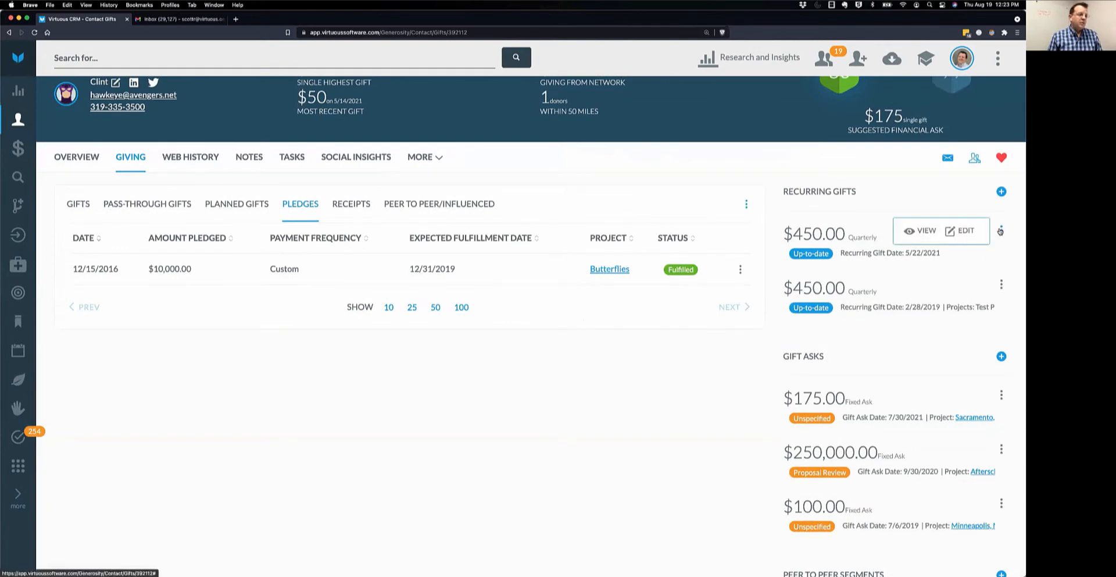
pyautogui.click(926, 232)
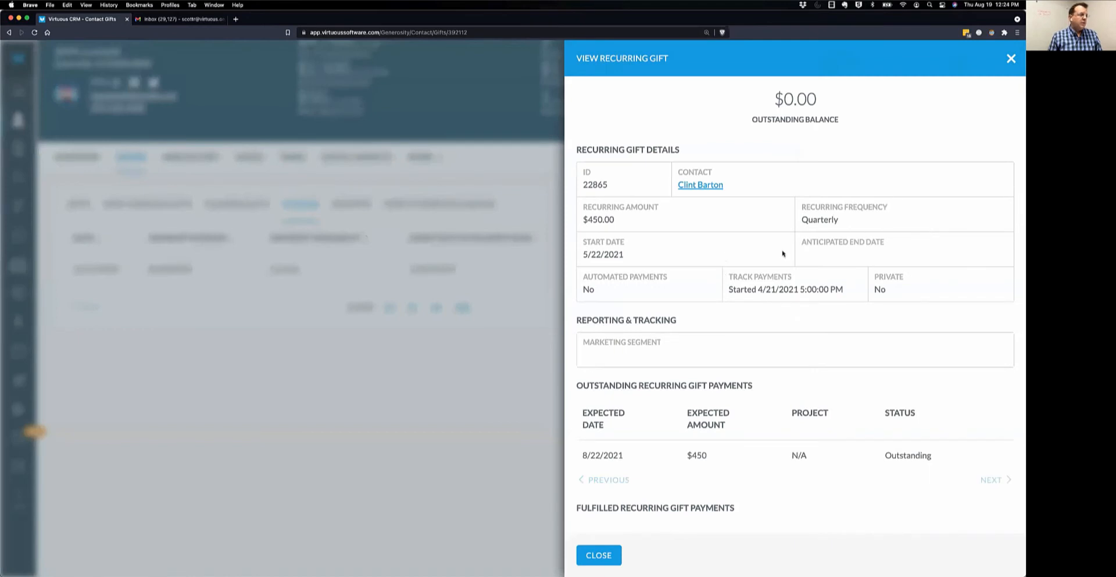
pyautogui.scroll(-3, 894, 271)
pyautogui.scroll(3, 878, 268)
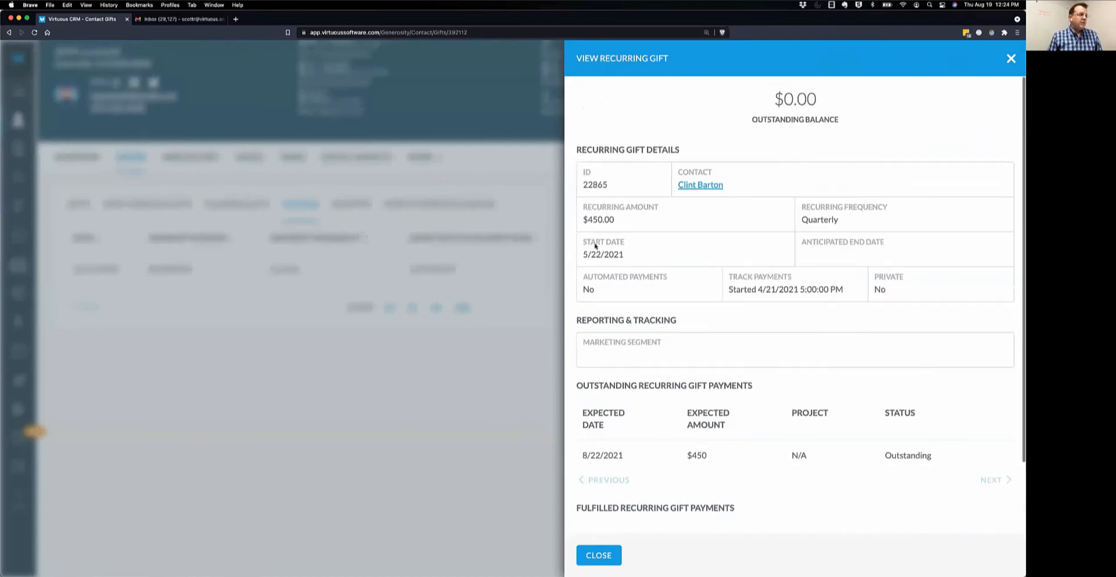
# Review the 5/22/2021 start date, when payment tracking started, and Automated Payments set to No.
pyautogui.moveTo(583, 254); pyautogui.dragTo(628, 257)
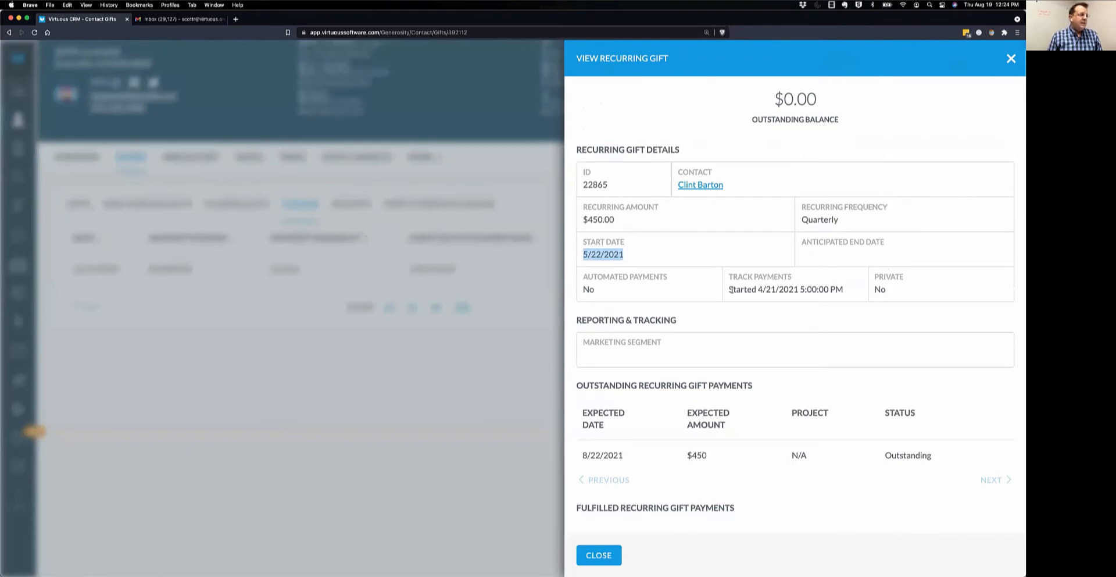
pyautogui.moveTo(634, 256); pyautogui.dragTo(579, 254)
pyautogui.moveTo(729, 289); pyautogui.dragTo(854, 290)
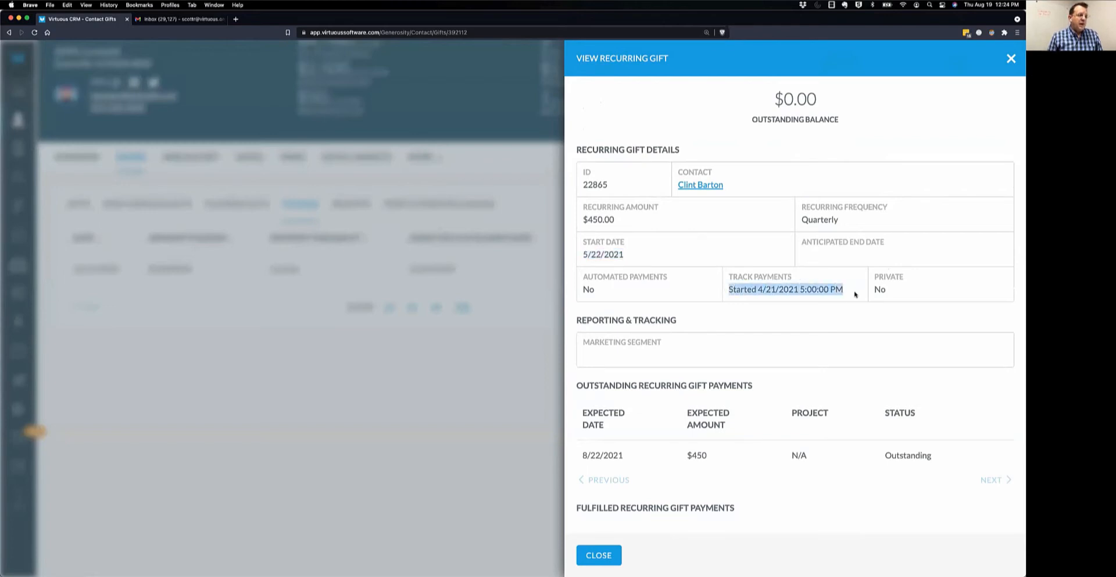
pyautogui.click(867, 319)
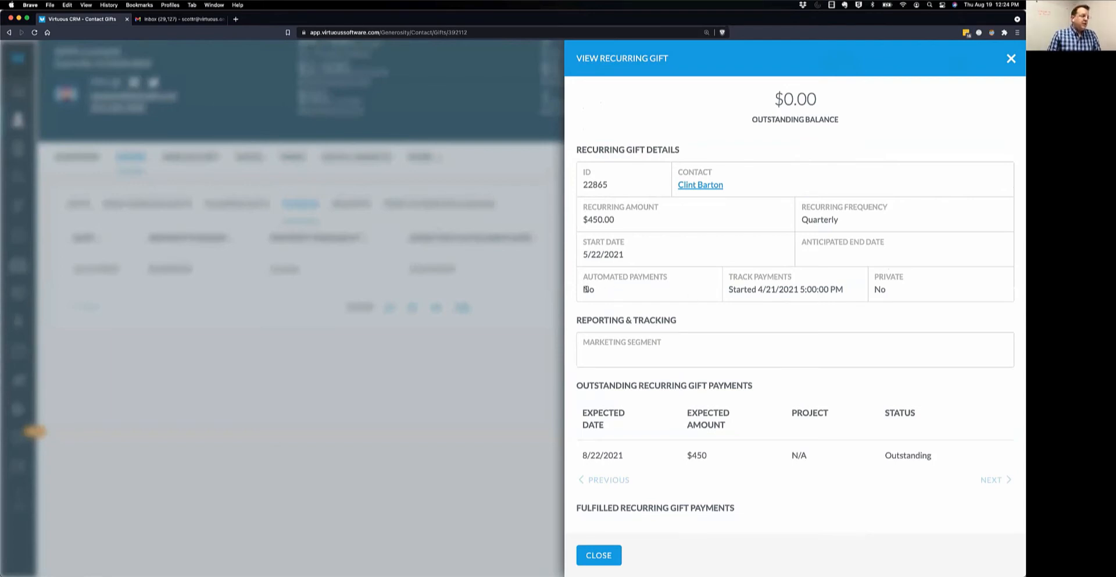
pyautogui.moveTo(583, 290); pyautogui.dragTo(598, 290)
pyautogui.click(758, 317)
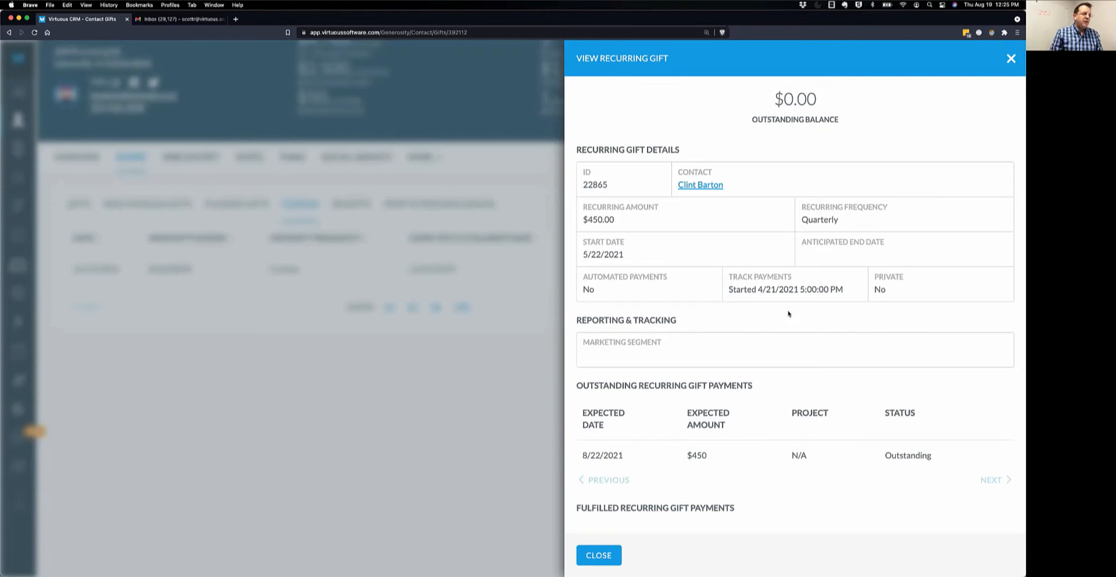
pyautogui.scroll(-3, 789, 314)
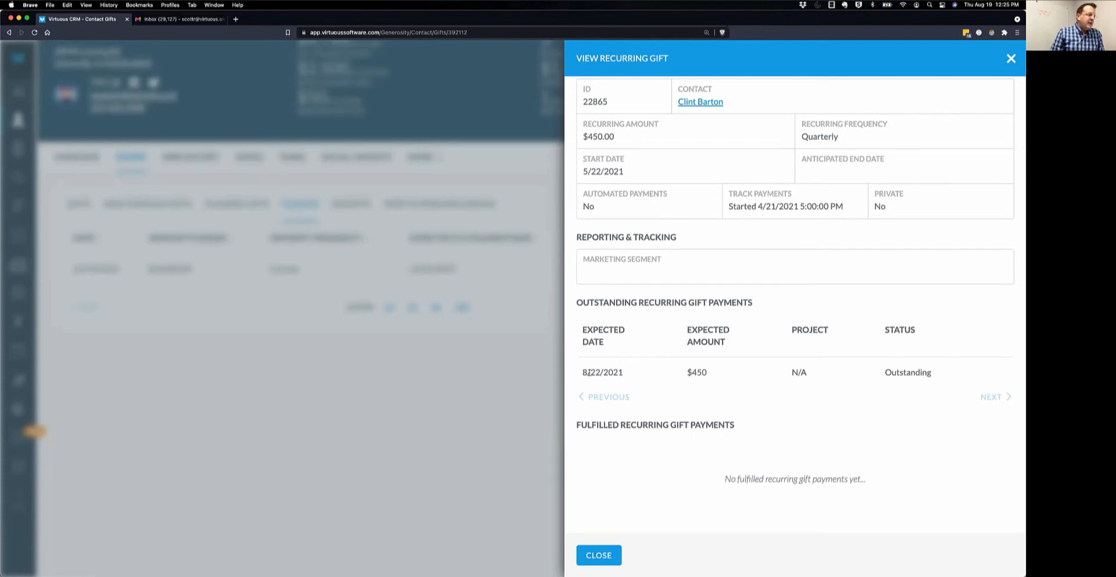
# Review the outstanding $450 payment row expected on 8/22/2021.
pyautogui.moveTo(582, 373); pyautogui.dragTo(943, 379)
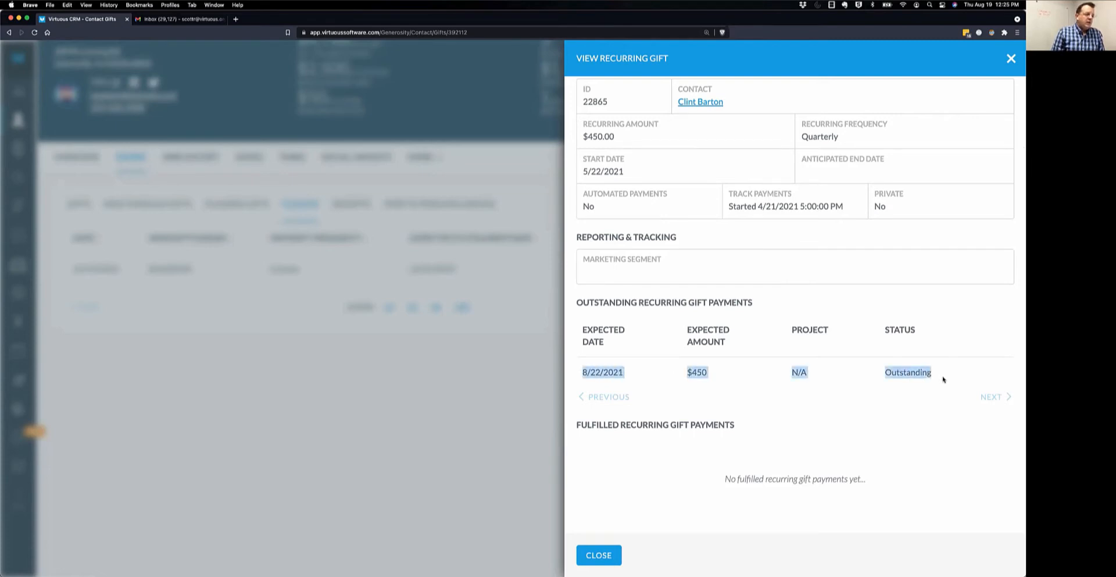
pyautogui.click(909, 300)
pyautogui.doubleClick(895, 373)
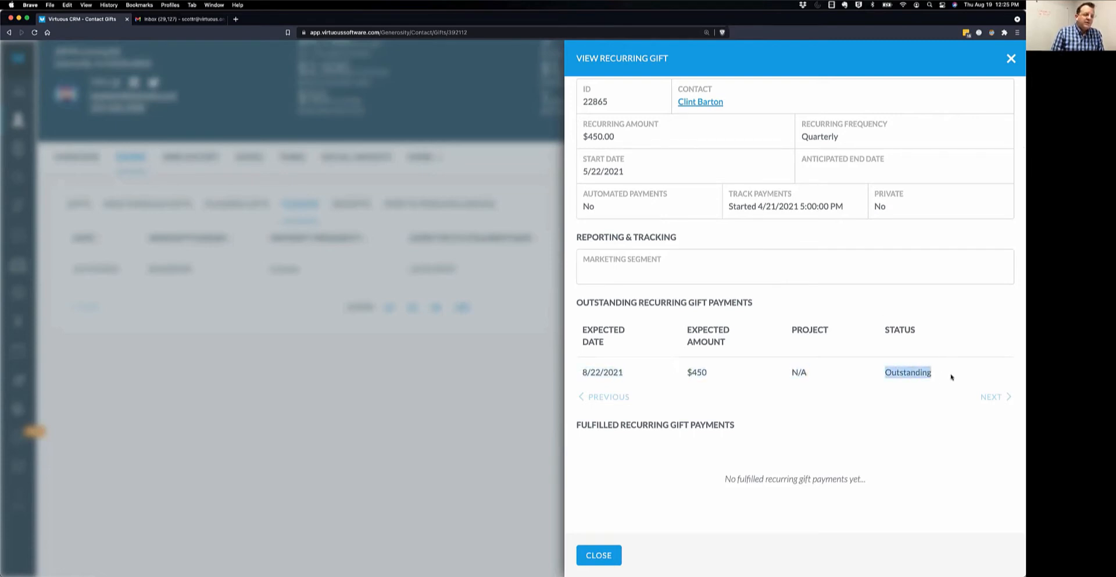
pyautogui.moveTo(582, 373); pyautogui.dragTo(634, 375)
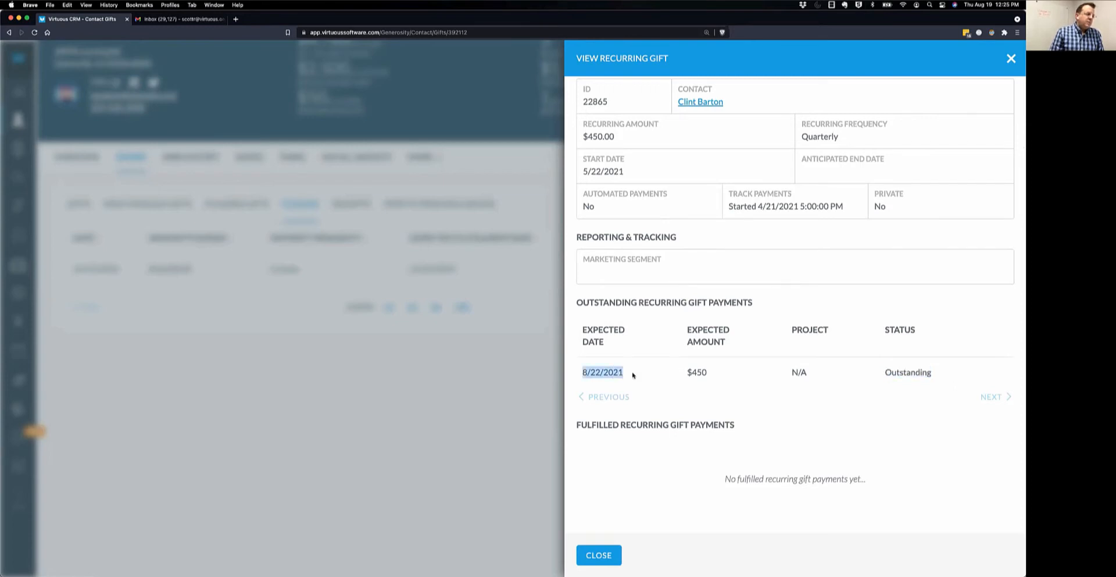
pyautogui.click(800, 297)
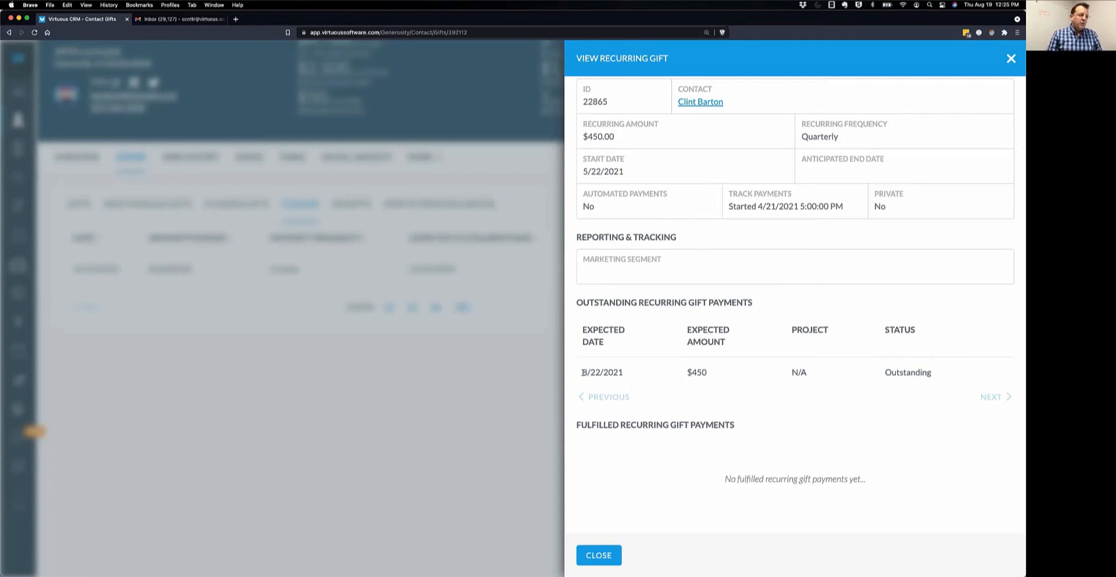
# Check the $0.00 balance and the note that no payments are fulfilled, then close the panel.
pyautogui.scroll(3, 808, 301)
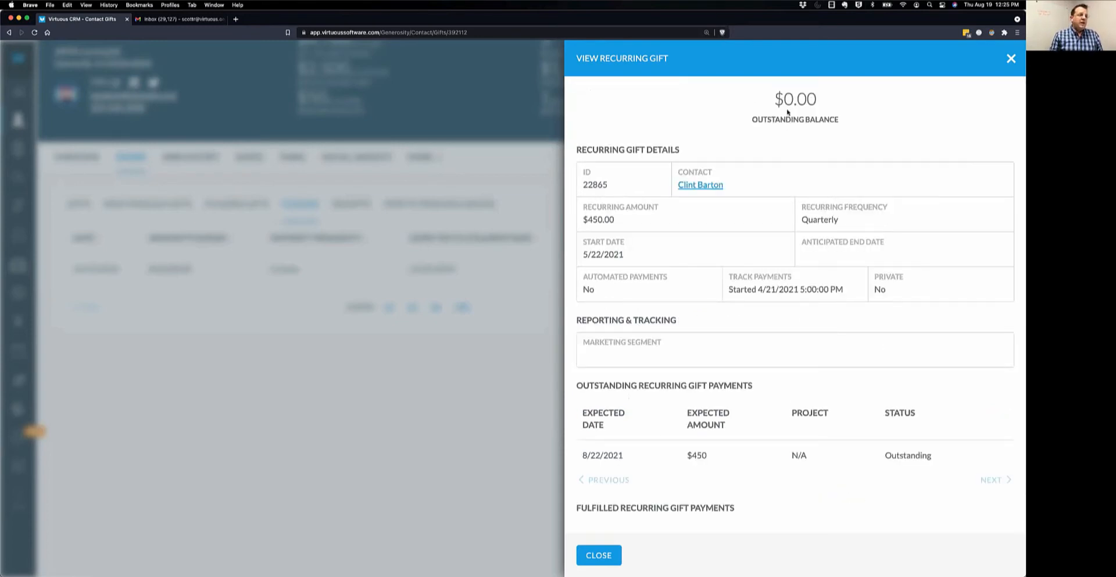
pyautogui.moveTo(775, 95); pyautogui.dragTo(846, 121)
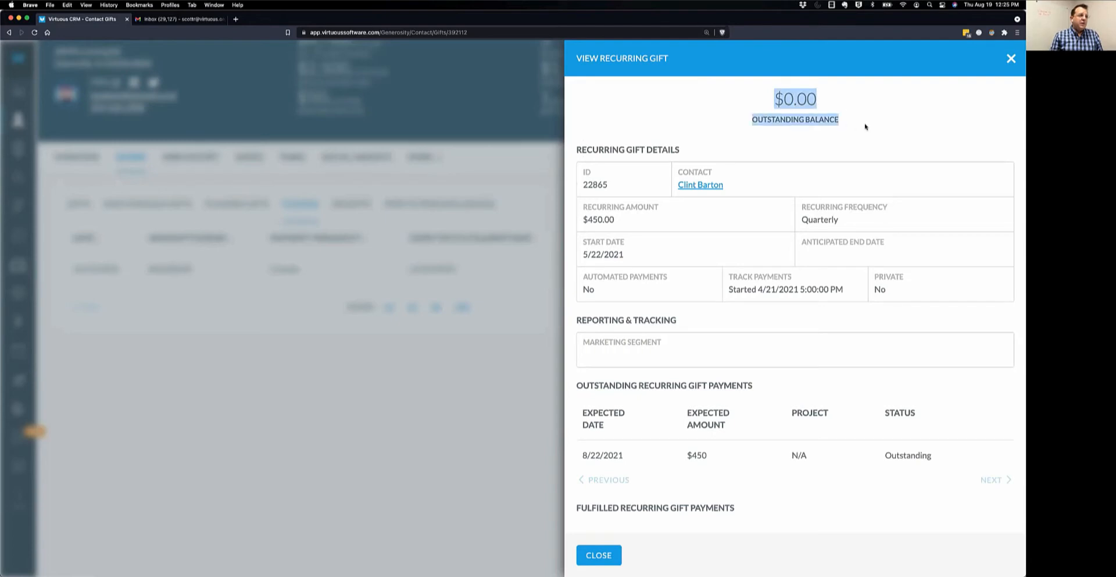
pyautogui.click(865, 127)
pyautogui.scroll(-3, 915, 182)
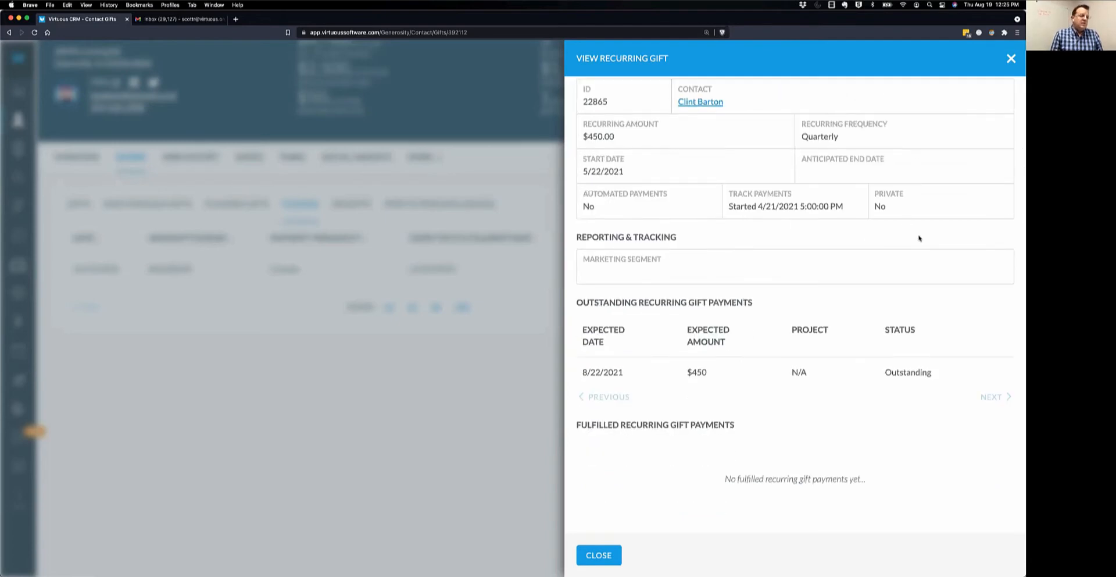
pyautogui.moveTo(887, 370); pyautogui.dragTo(953, 375)
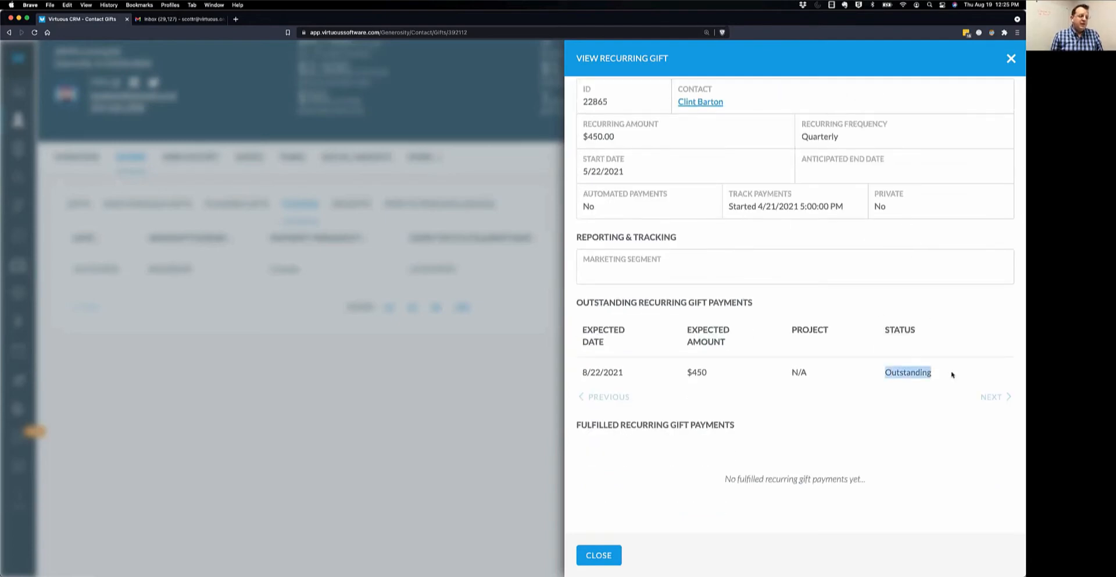
pyautogui.click(882, 299)
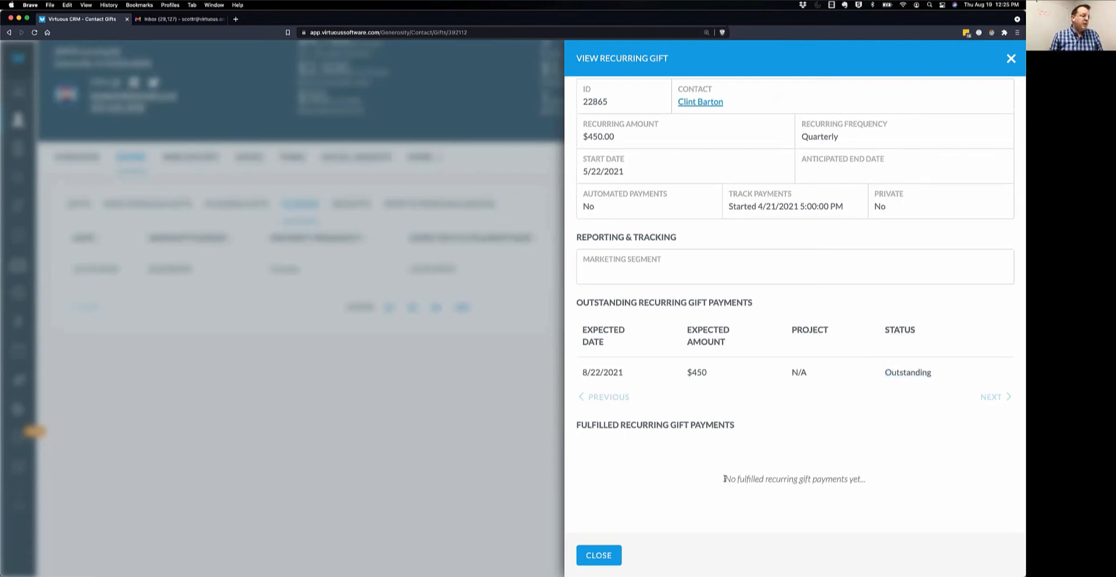
pyautogui.moveTo(724, 476); pyautogui.dragTo(846, 478)
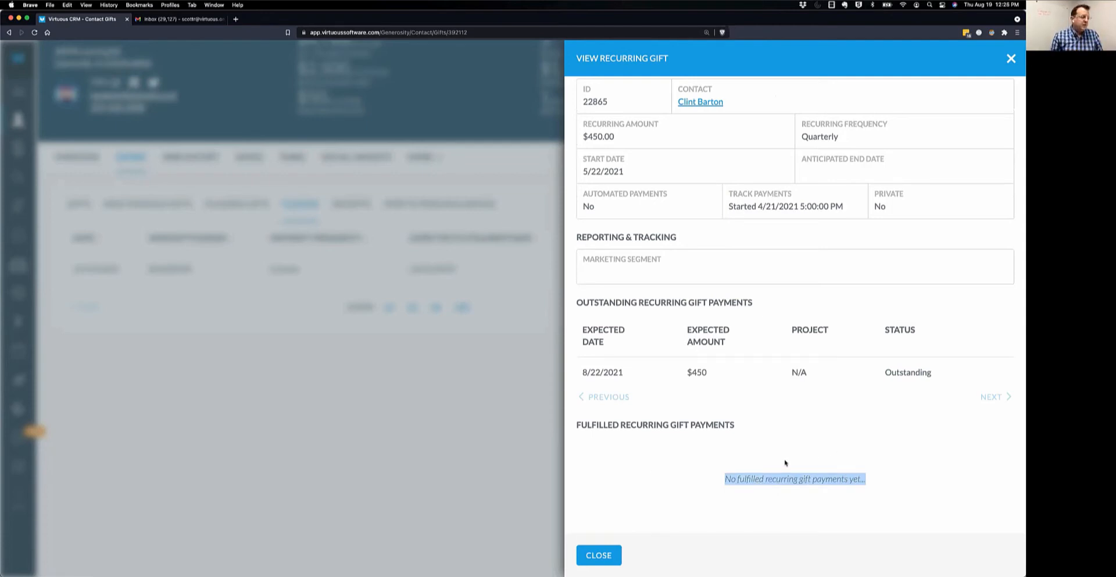
pyautogui.click(599, 555)
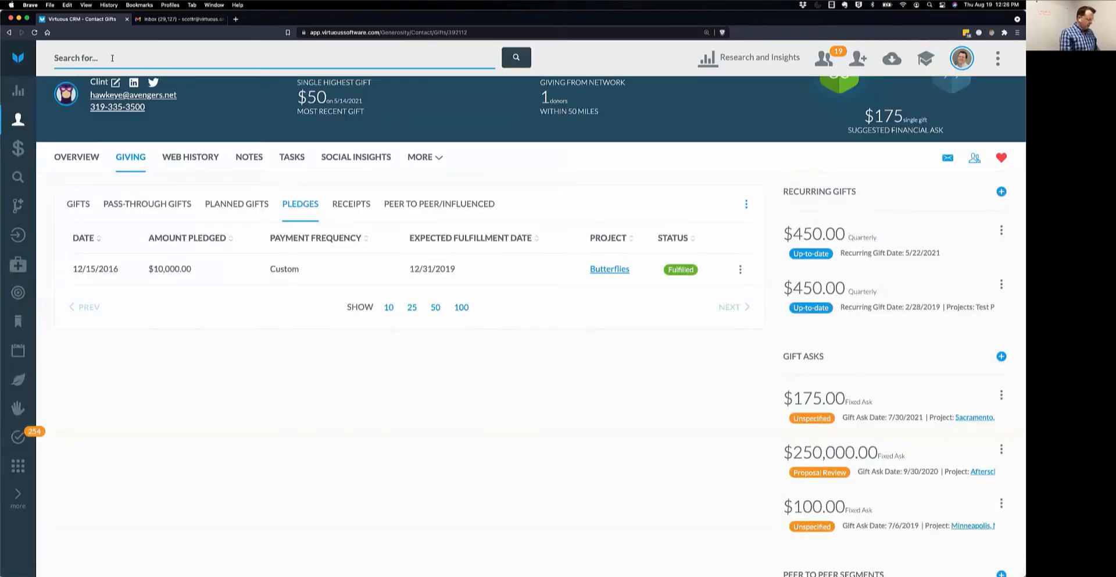
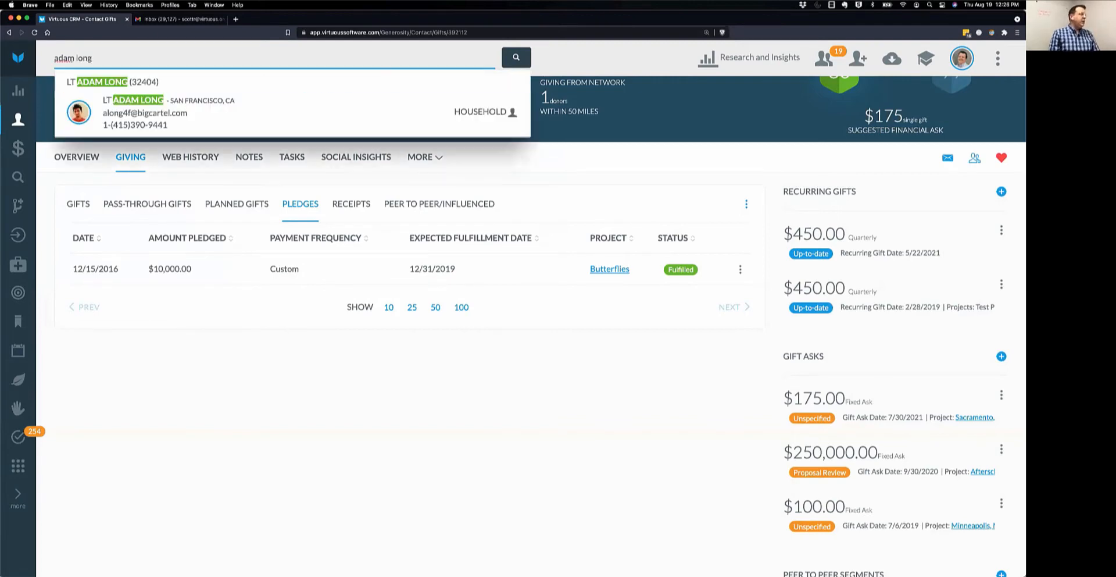
# Search for the other contact, open their record in a new tab, and close the Inbox tab.
pyautogui.rightClick(133, 94)
pyautogui.click(135, 96)
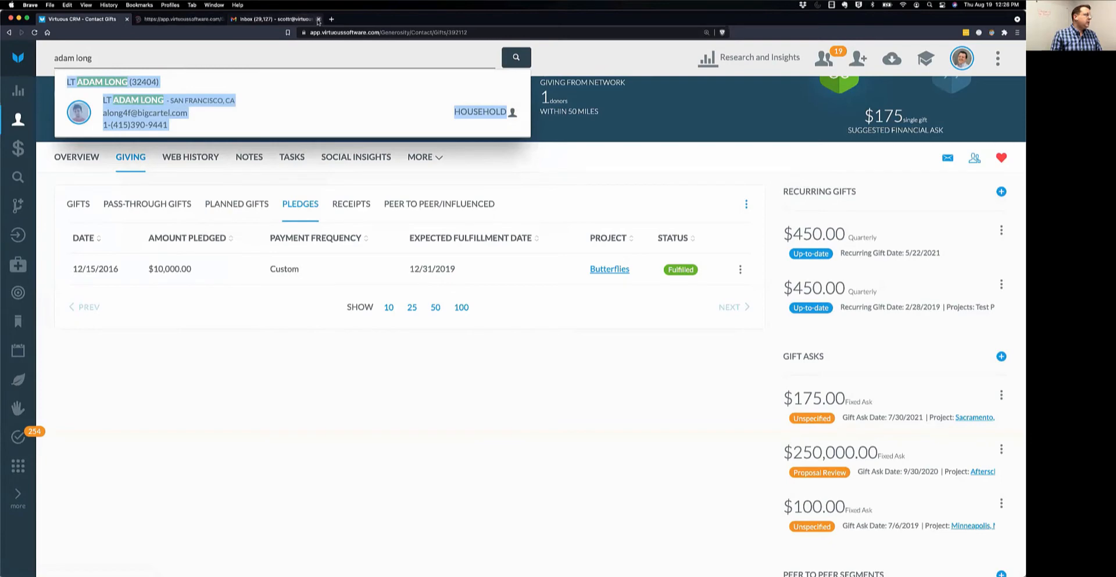
pyautogui.click(319, 19)
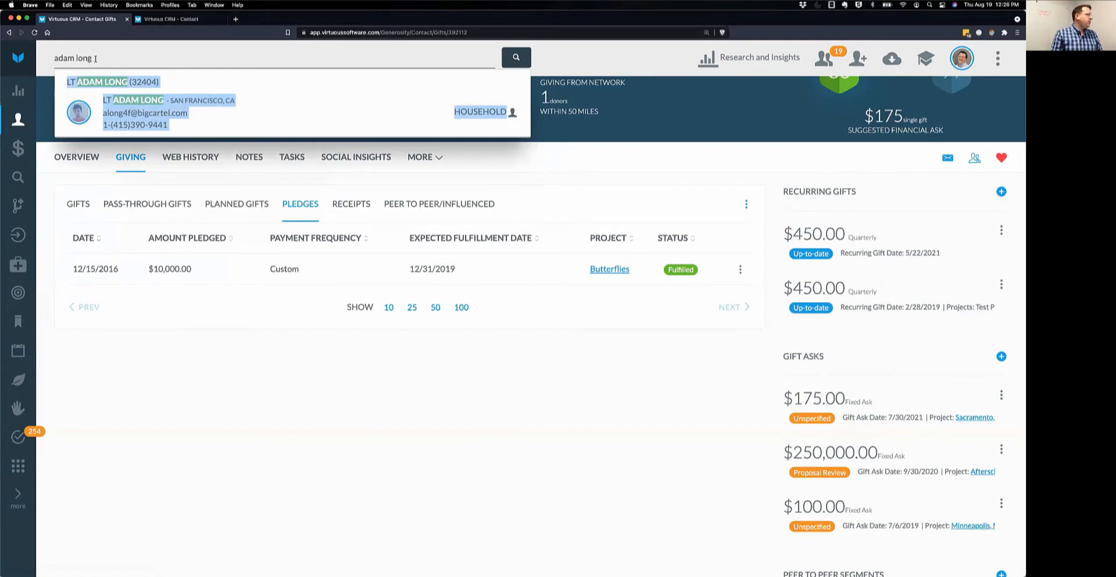
# Clear the search field and show the new contact's Giving history.
pyautogui.moveTo(95, 58); pyautogui.dragTo(56, 57)
pyautogui.press('BackSpace')
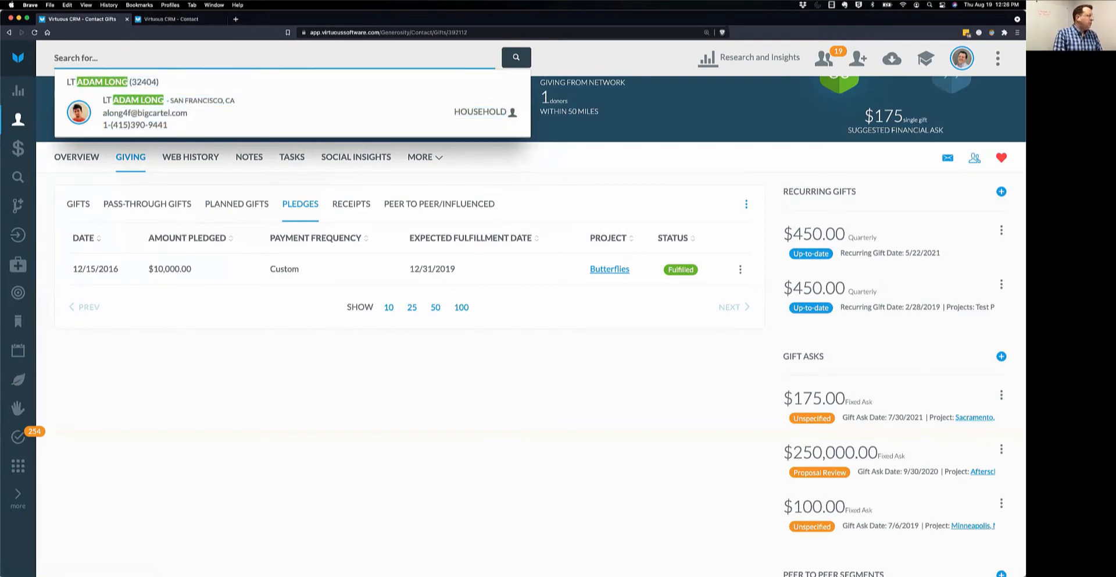
pyautogui.click(171, 19)
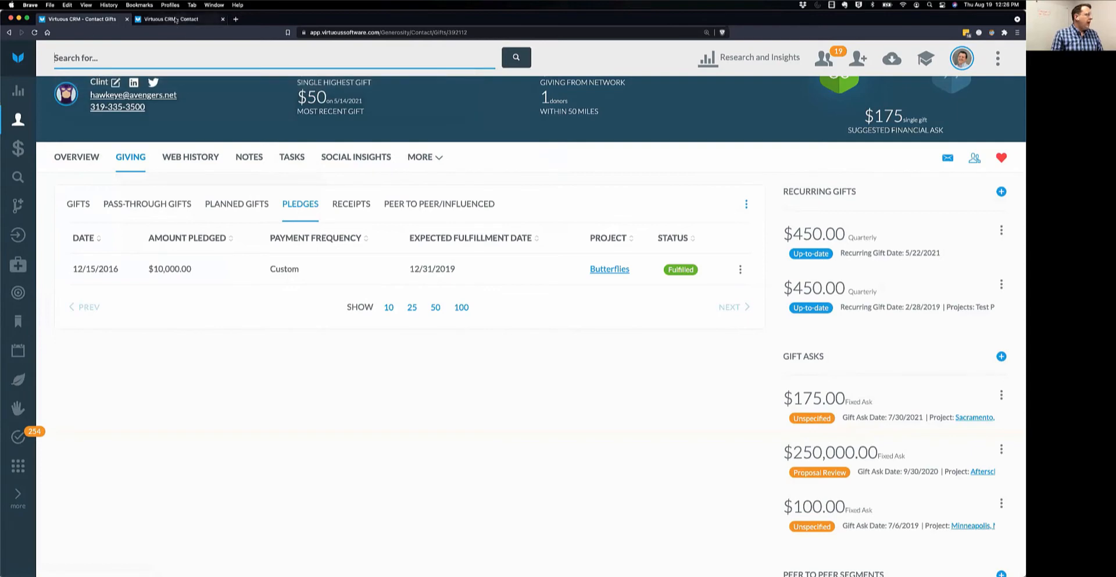
pyautogui.click(131, 259)
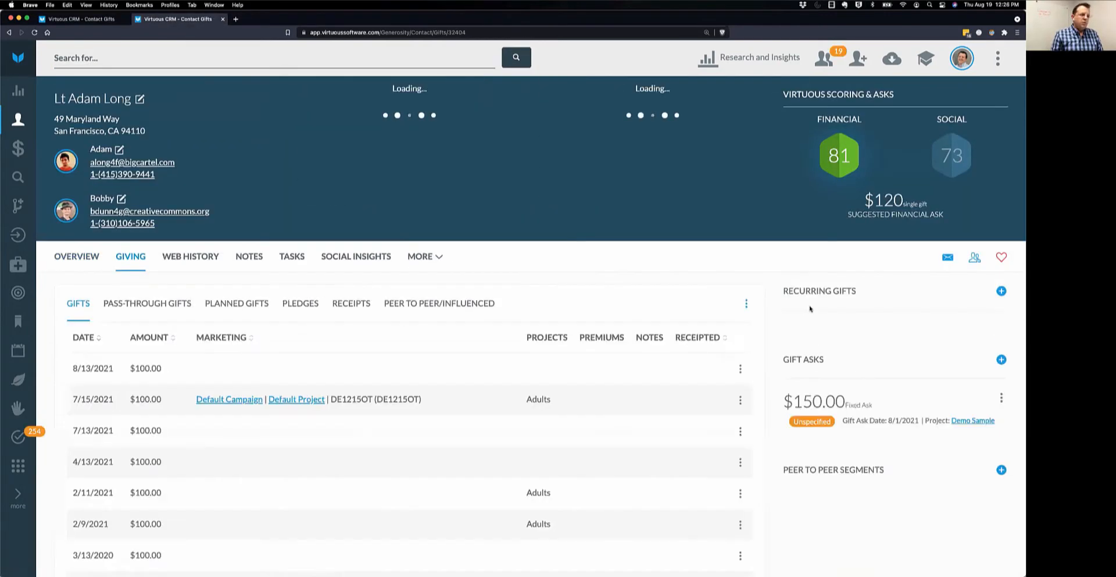
pyautogui.scroll(-2, 819, 326)
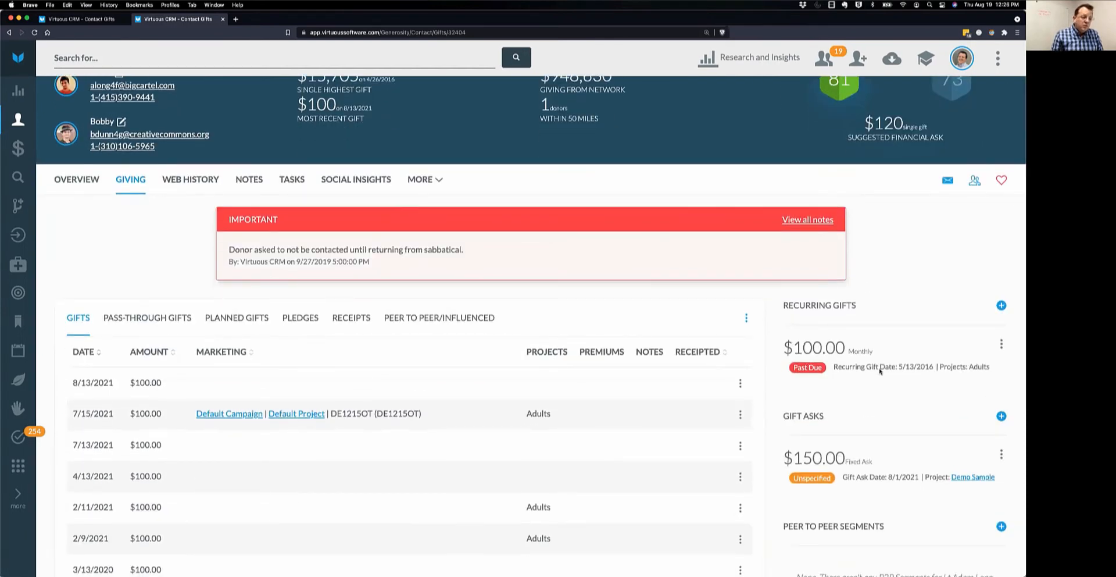
pyautogui.moveTo(835, 367); pyautogui.dragTo(933, 367)
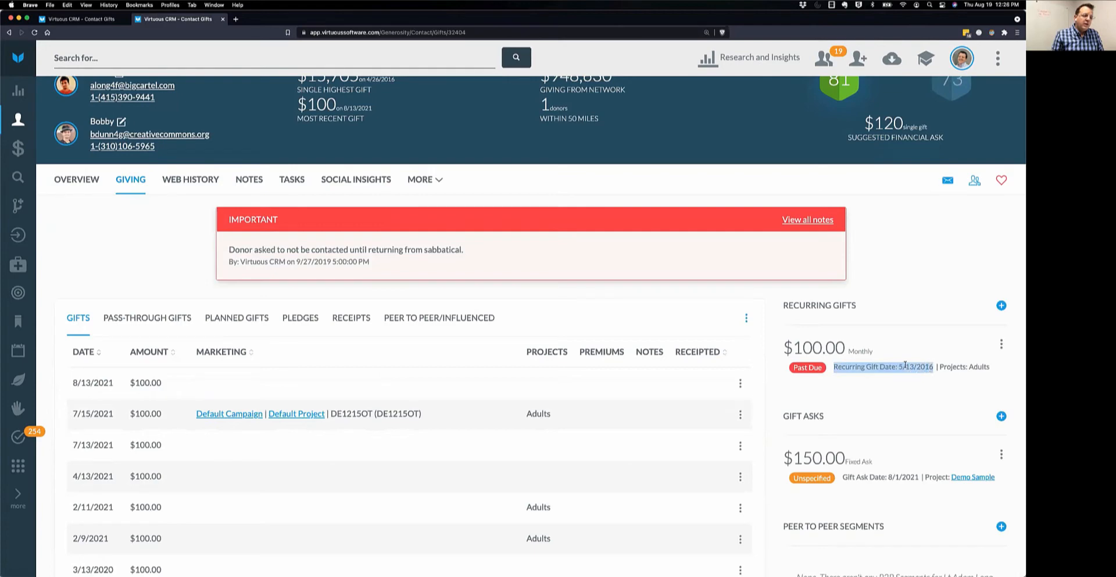
pyautogui.moveTo(850, 352); pyautogui.dragTo(873, 353)
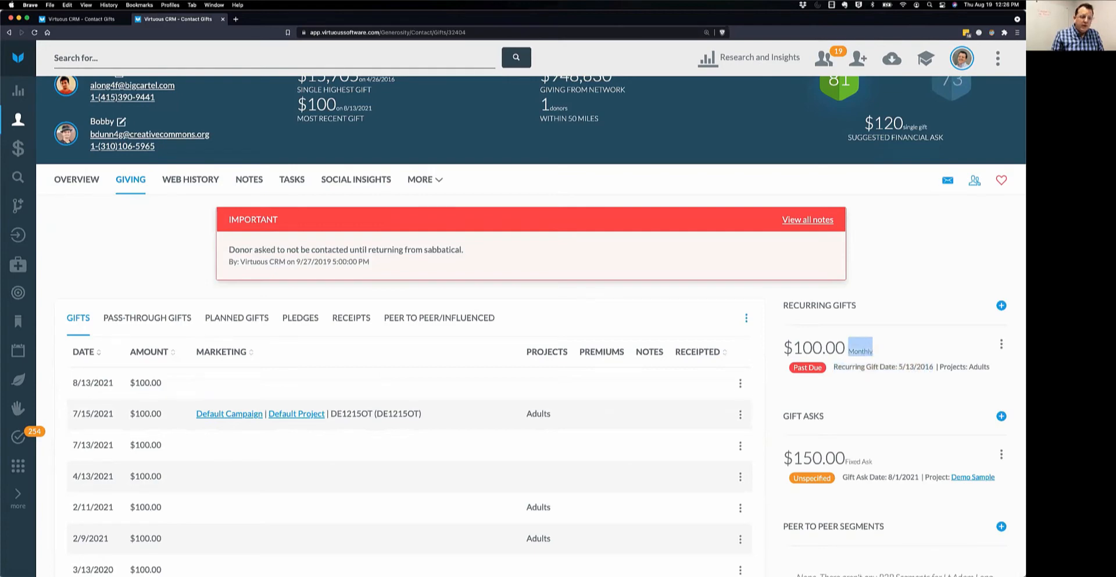
pyautogui.moveTo(1001, 344)
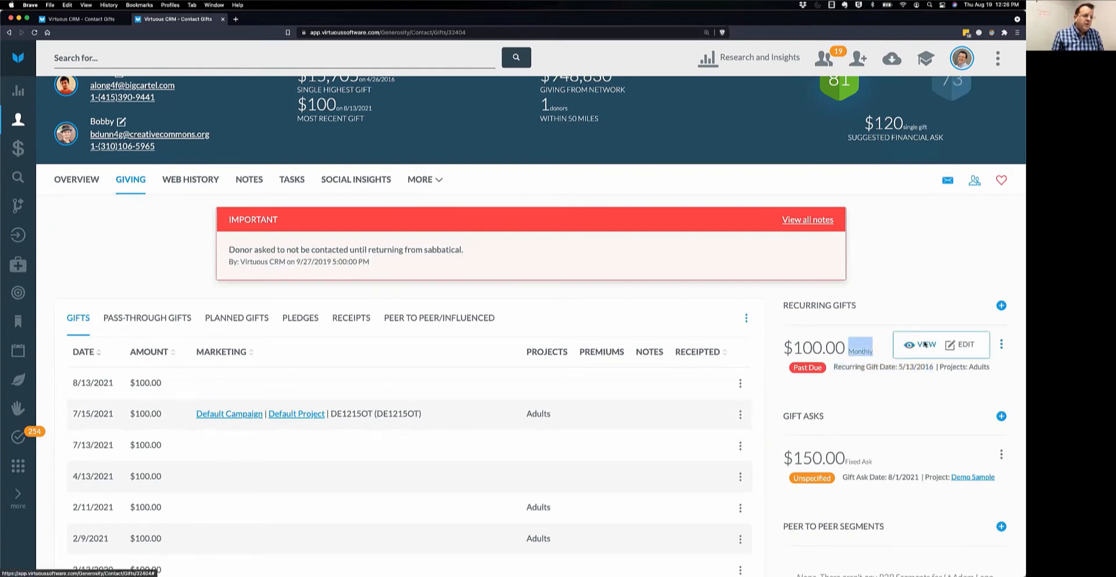
# Open the $100 monthly recurring gift's details and scroll down its payment list.
pyautogui.click(925, 345)
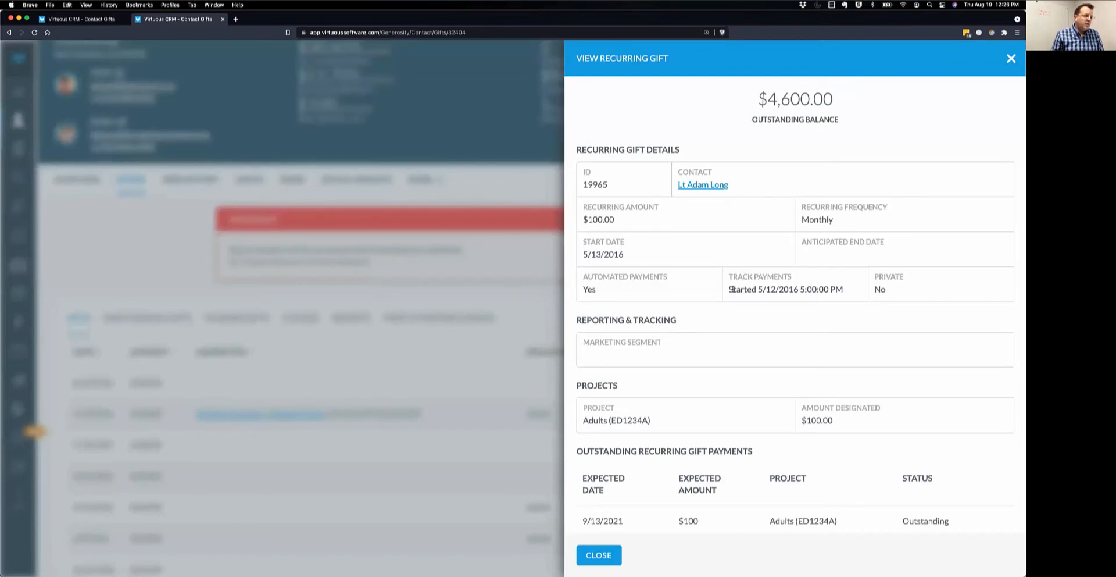
pyautogui.moveTo(732, 289); pyautogui.dragTo(836, 290)
pyautogui.scroll(-2, 886, 298)
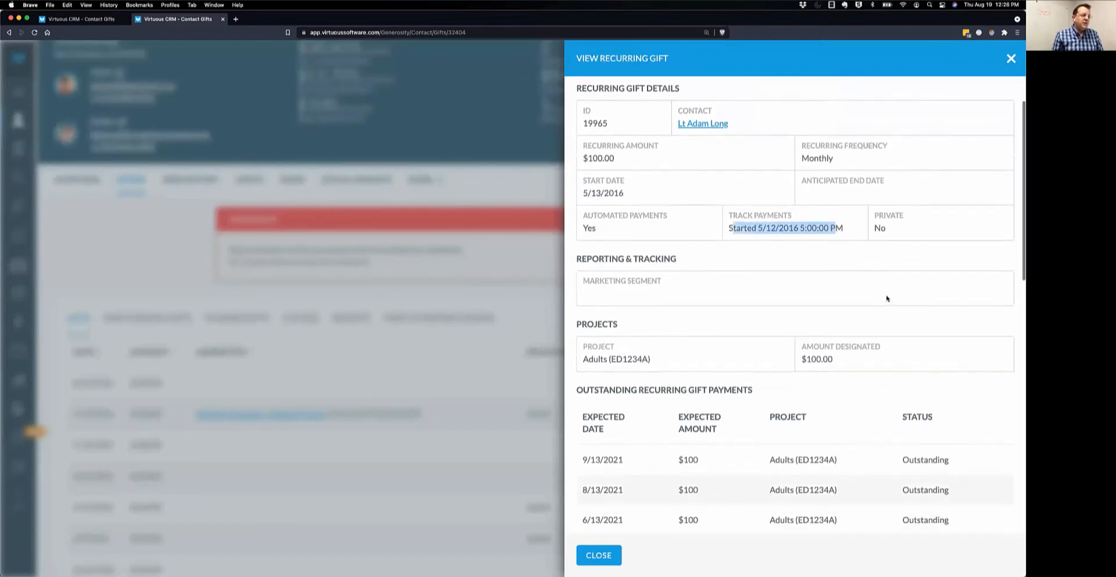
pyautogui.scroll(-10, 887, 297)
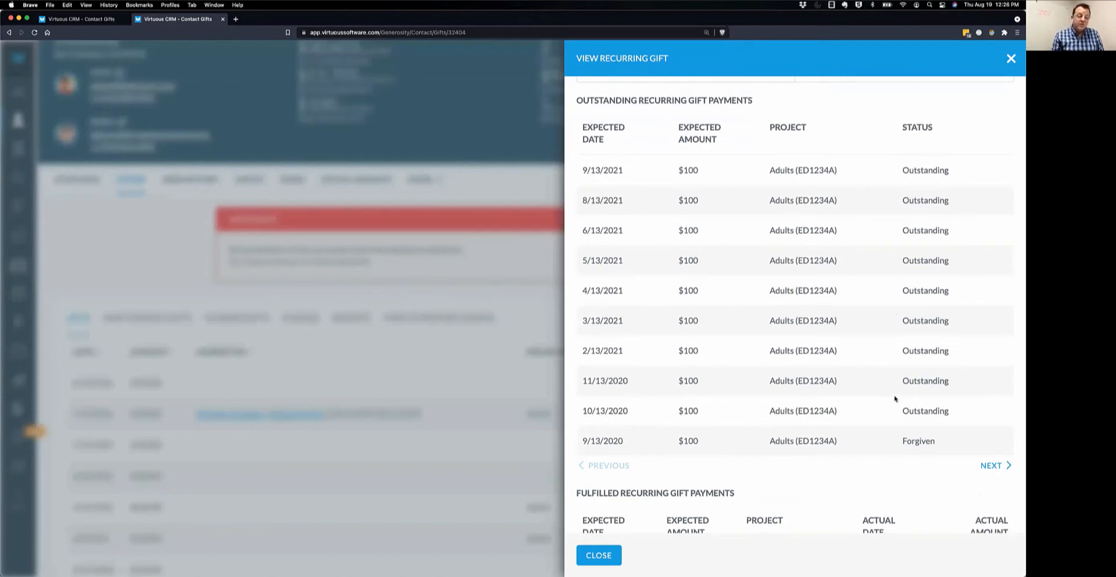
pyautogui.scroll(-10, 878, 377)
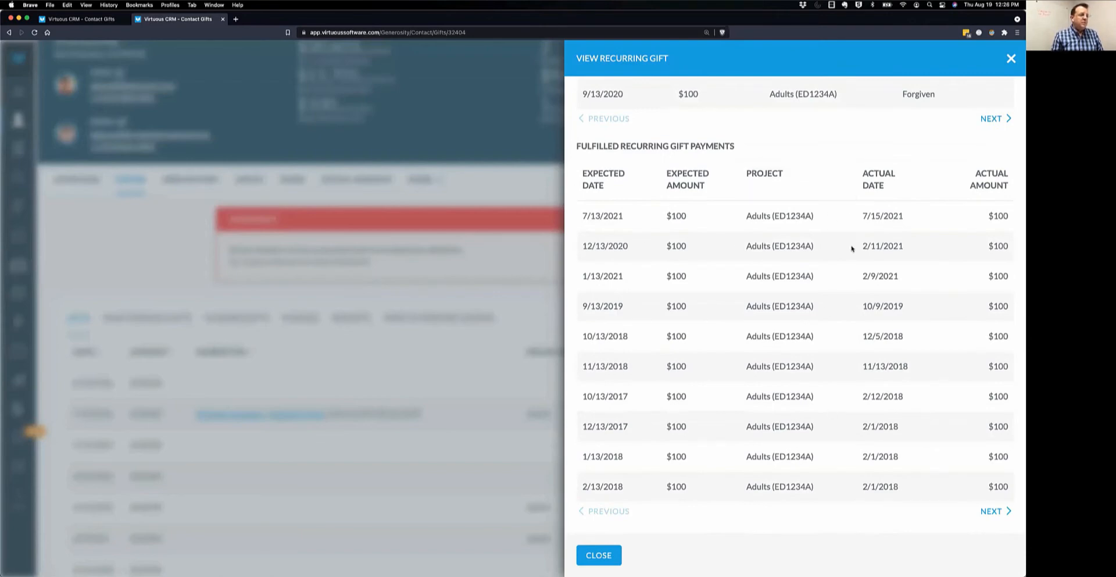
# Review payment dates (7/13/2021 expected, 7/15/2021 and 2/11/2021 actual) and the Forgiven 9/13/2020 row.
pyautogui.moveTo(864, 216); pyautogui.dragTo(911, 218)
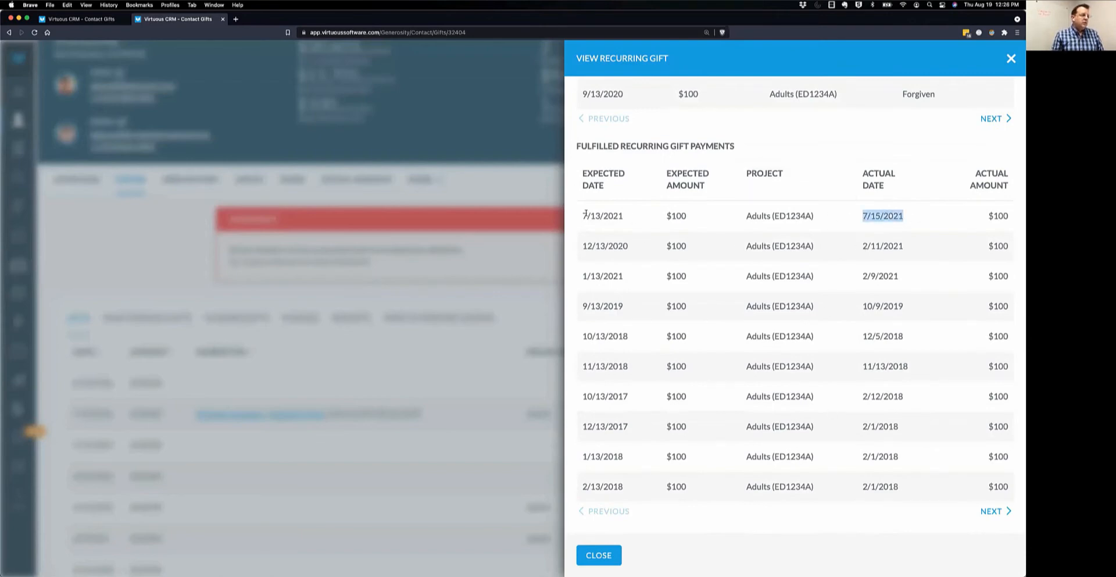
pyautogui.moveTo(583, 216); pyautogui.dragTo(624, 216)
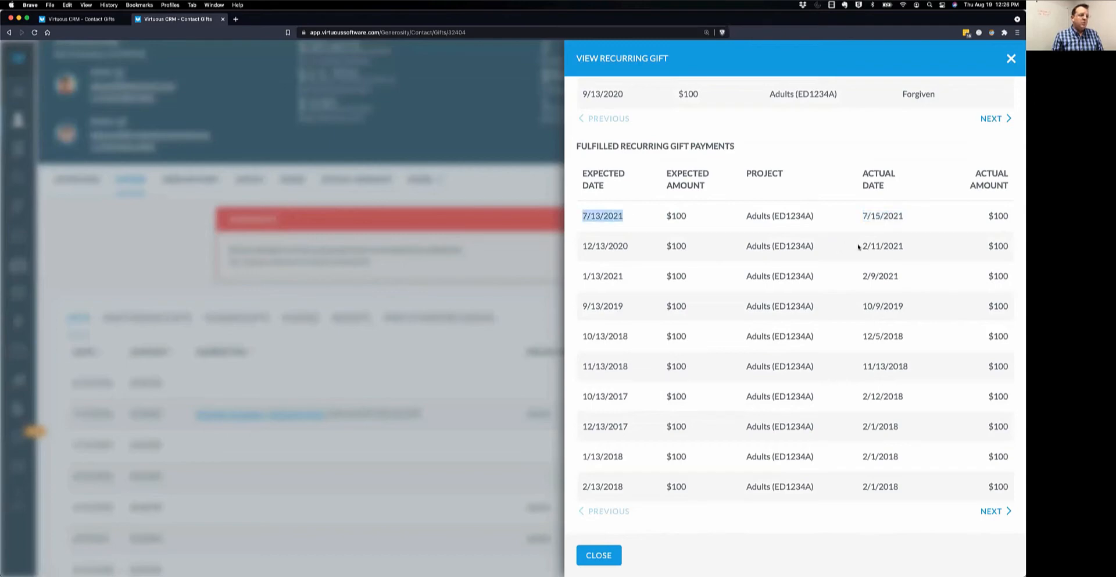
pyautogui.moveTo(861, 246); pyautogui.dragTo(917, 249)
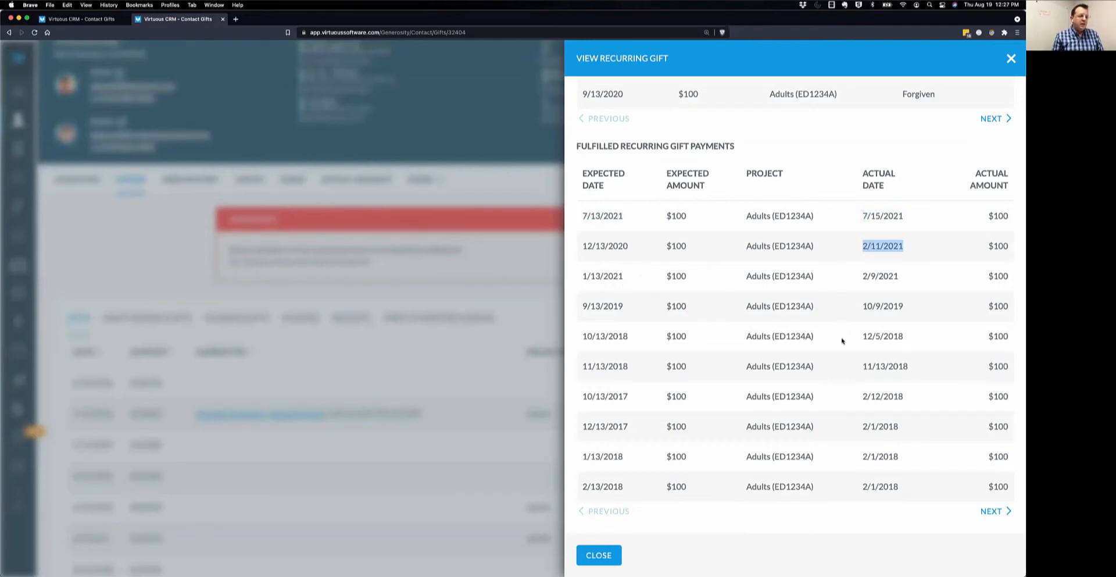
pyautogui.scroll(2, 842, 347)
pyautogui.scroll(-1, 866, 325)
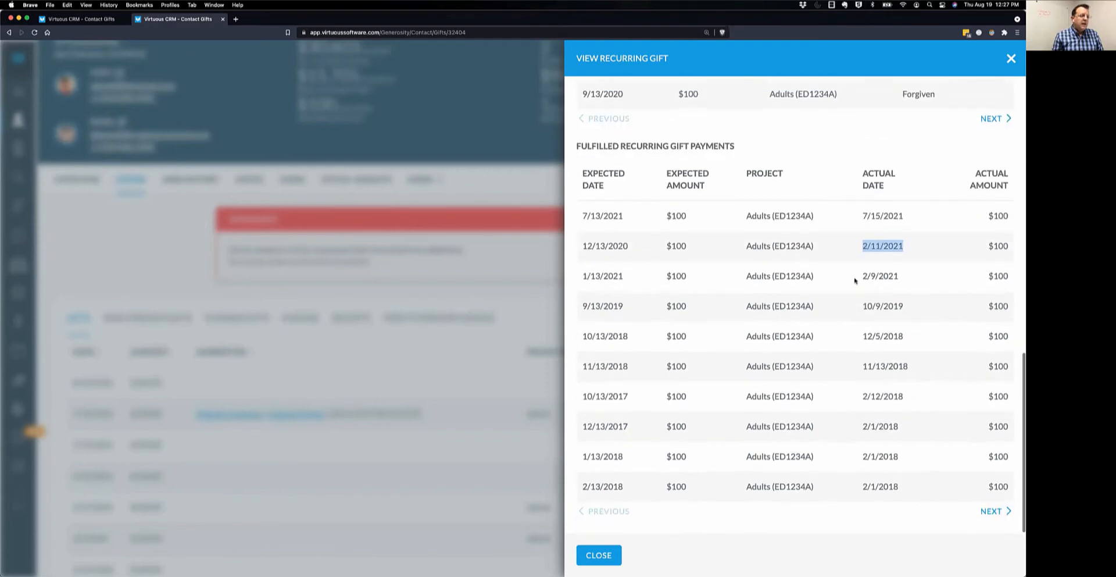
pyautogui.scroll(6, 880, 340)
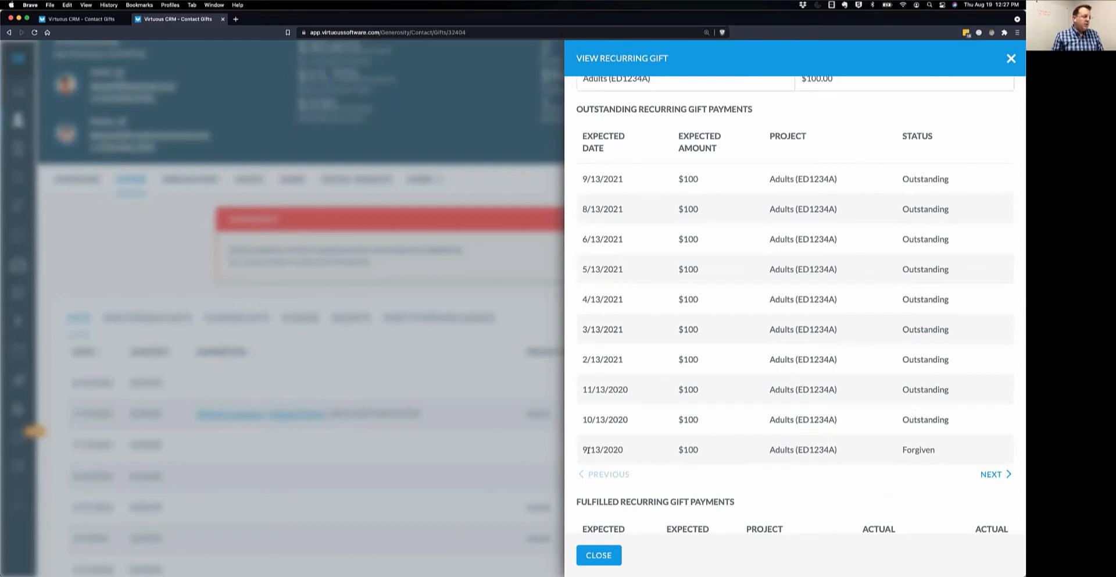
pyautogui.moveTo(583, 449); pyautogui.dragTo(984, 472)
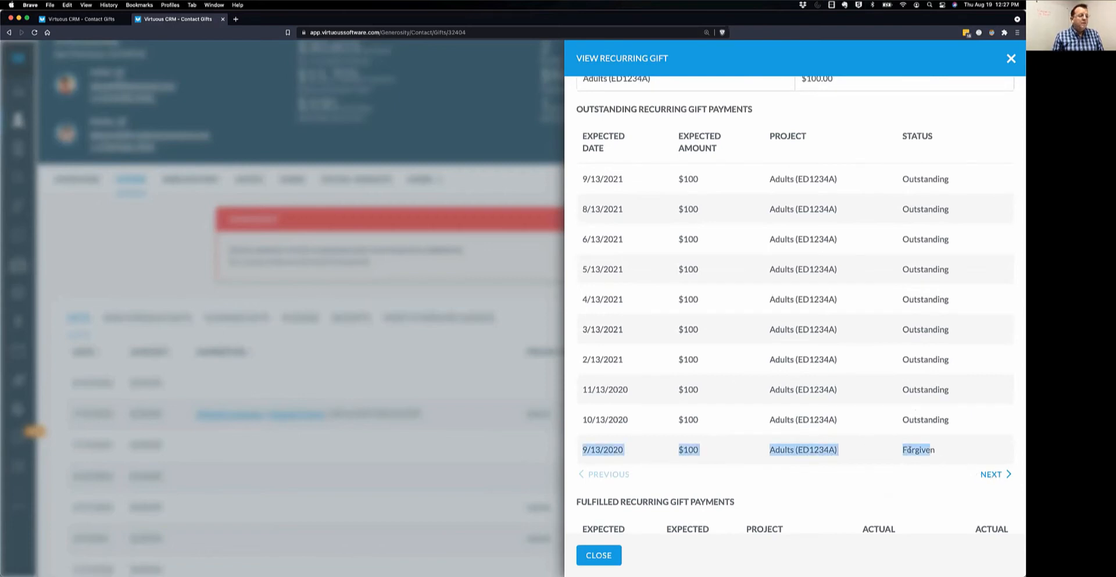
pyautogui.click(933, 448)
pyautogui.moveTo(584, 450); pyautogui.dragTo(941, 452)
pyautogui.click(933, 479)
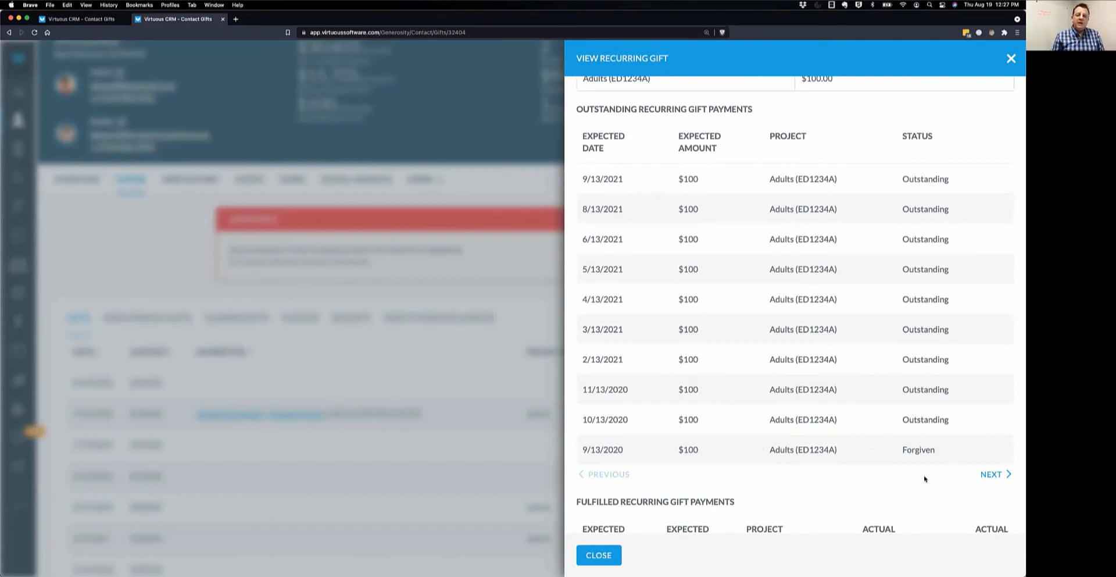
# Close the details panel and open the $100 monthly recurring gift for editing.
pyautogui.click(599, 556)
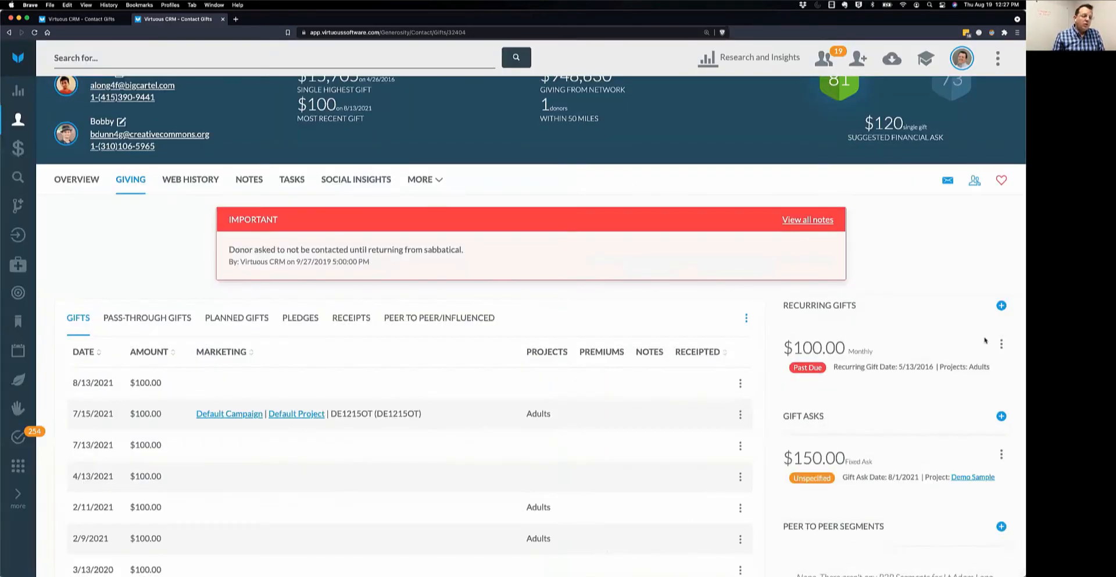
pyautogui.moveTo(1002, 348)
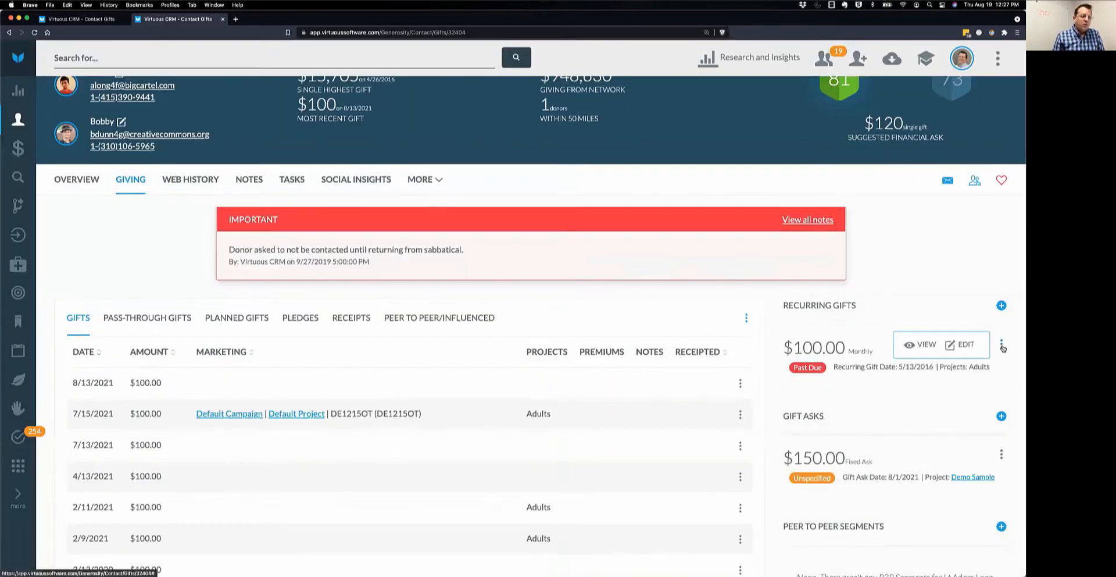
pyautogui.click(961, 345)
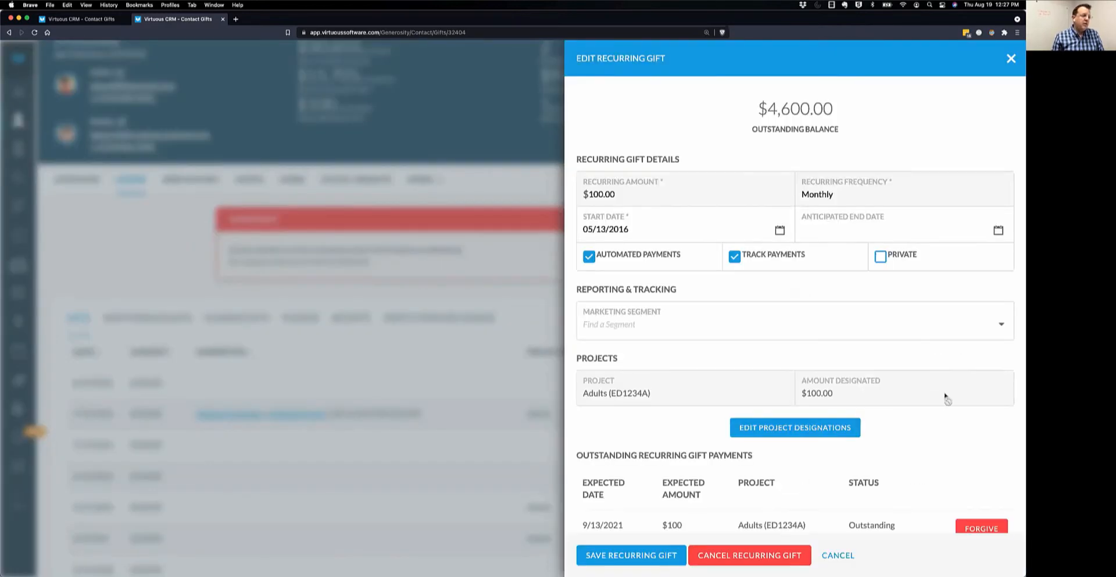
pyautogui.scroll(-6, 946, 399)
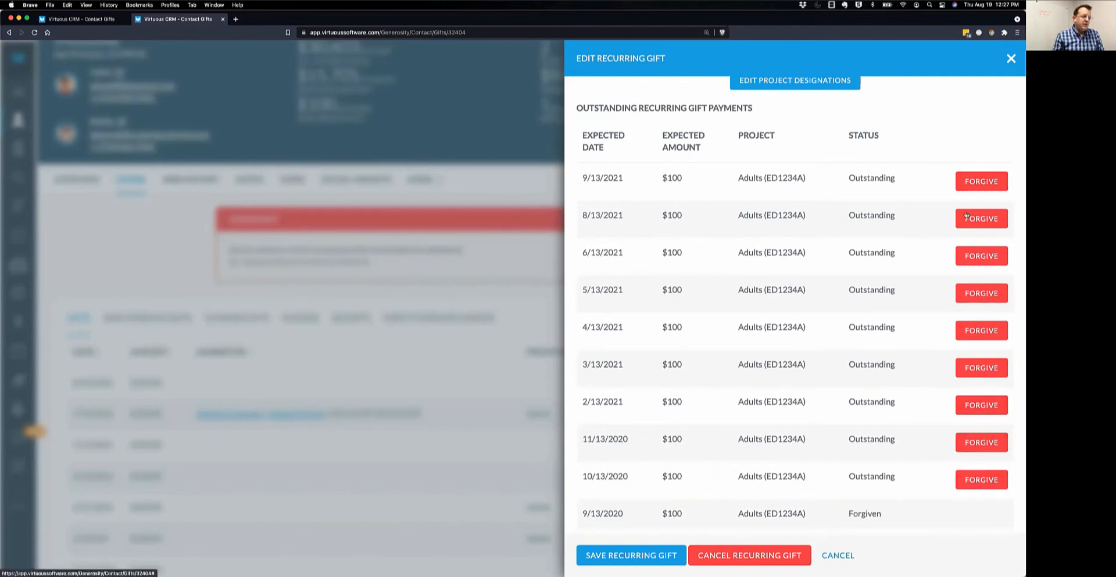
pyautogui.scroll(1, 921, 297)
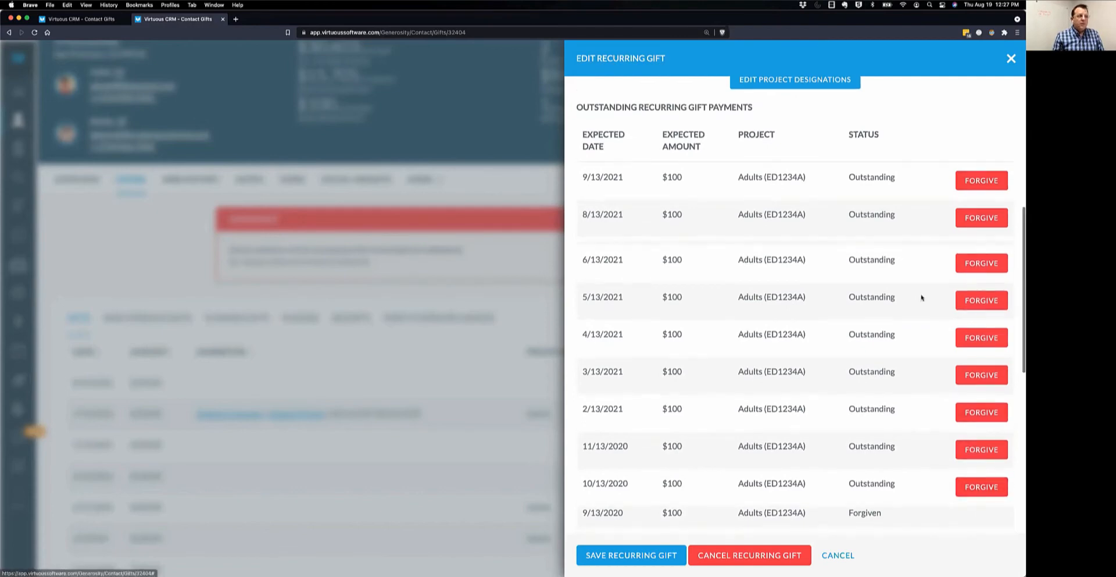
pyautogui.scroll(6, 921, 298)
pyautogui.moveTo(758, 108); pyautogui.dragTo(842, 110)
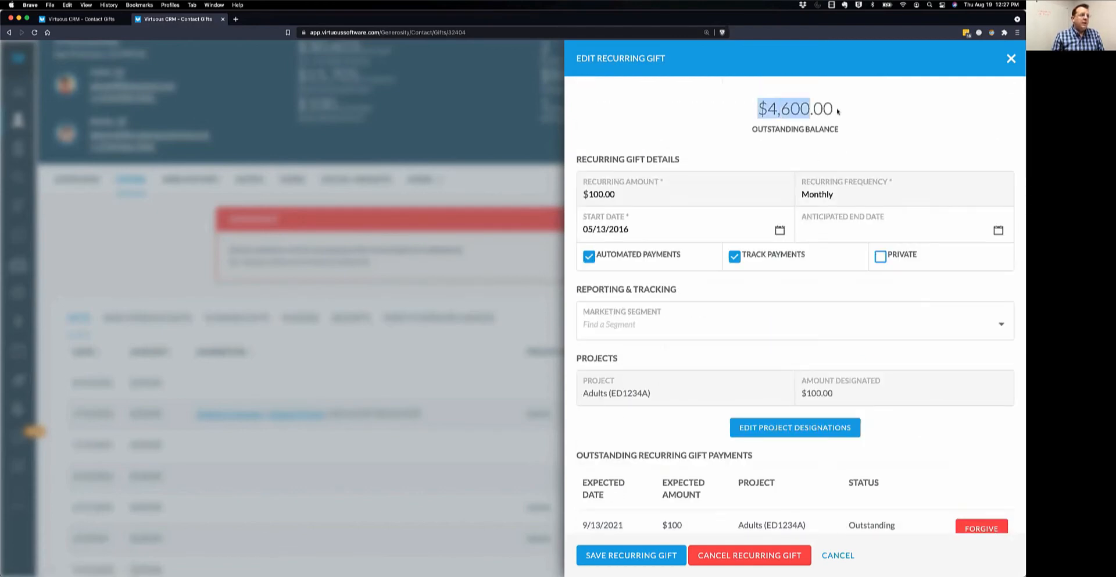
pyautogui.scroll(-5, 944, 382)
pyautogui.scroll(-3, 943, 382)
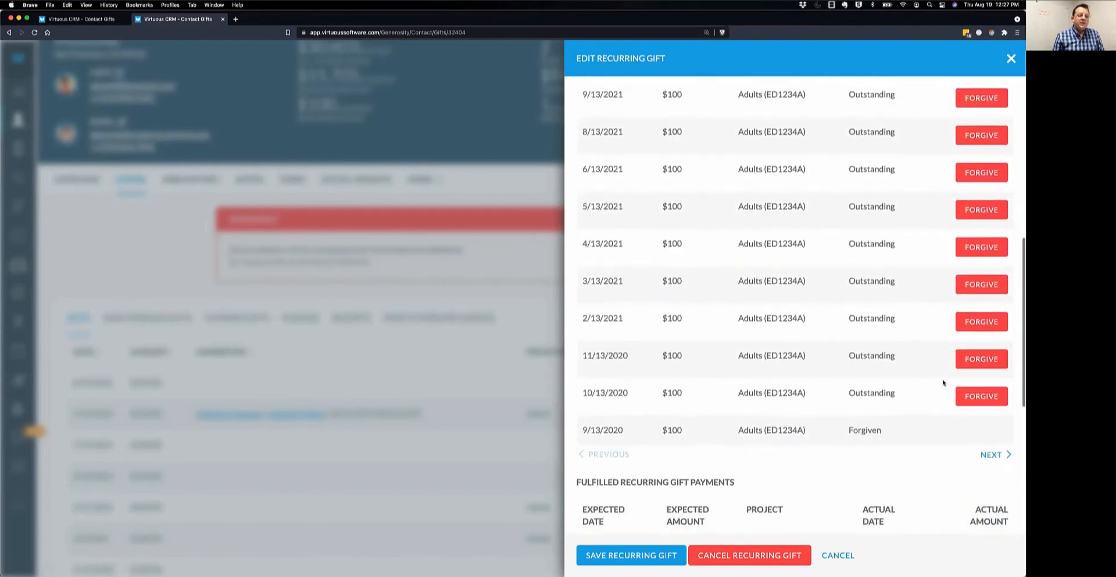
# Mark the 10/13/2020, 11/13/2020 and 2/13/2021 payments Forgiven and save the recurring gift.
pyautogui.click(982, 396)
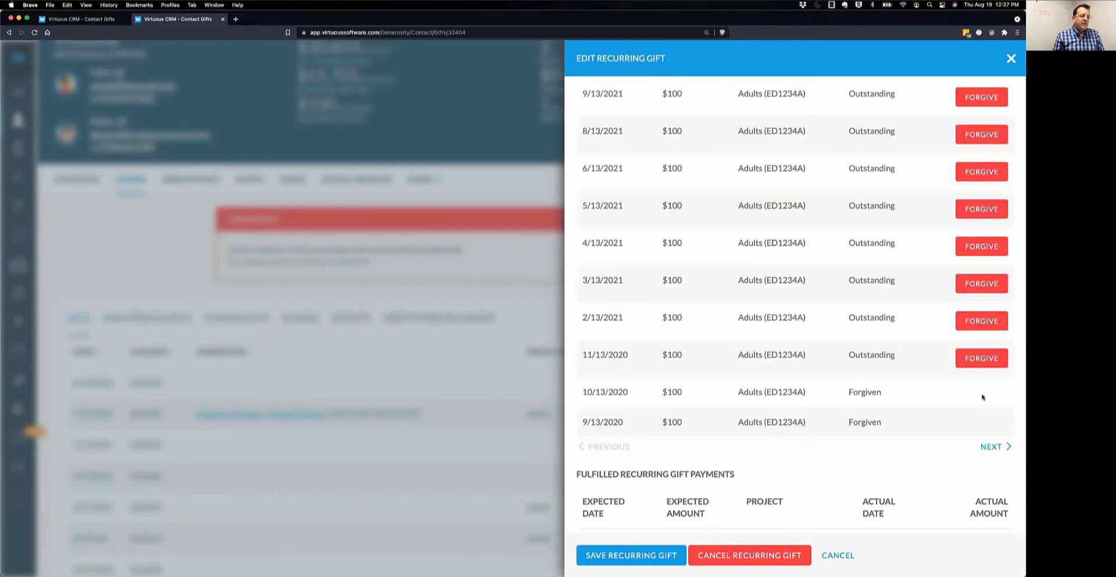
pyautogui.click(981, 358)
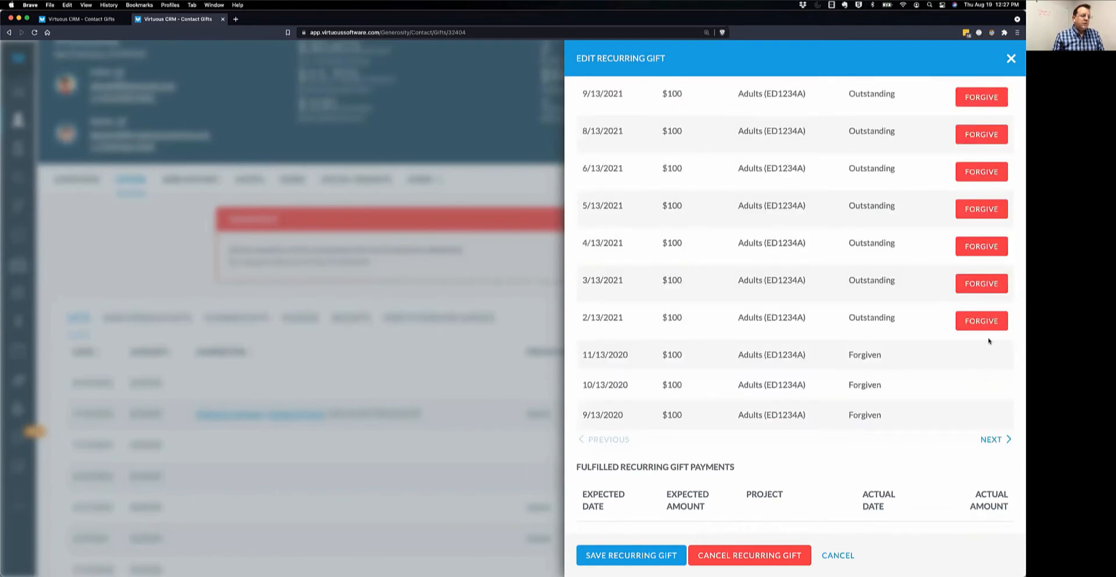
pyautogui.click(977, 320)
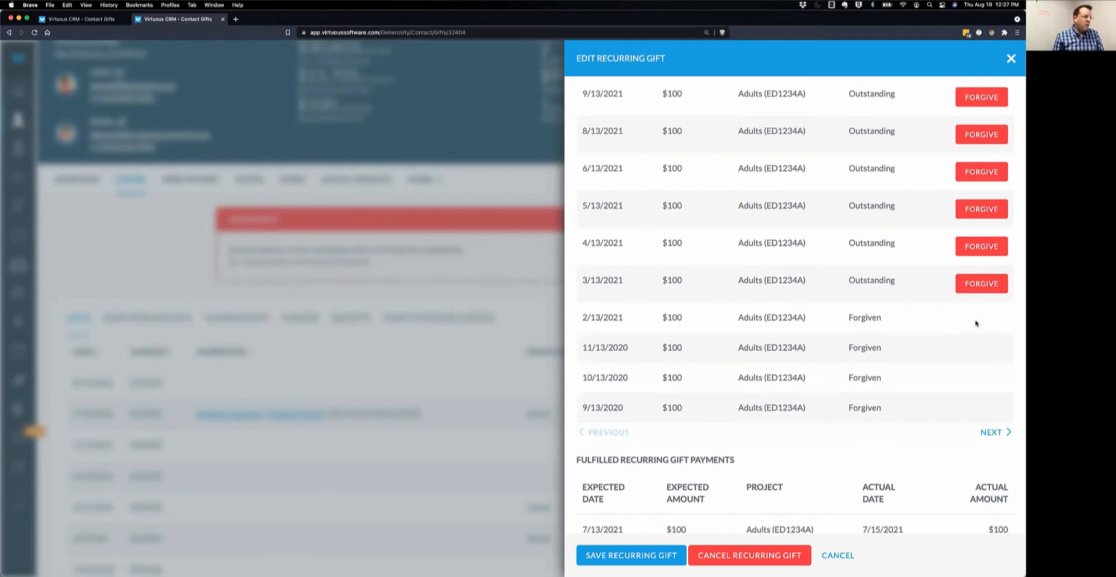
pyautogui.click(661, 556)
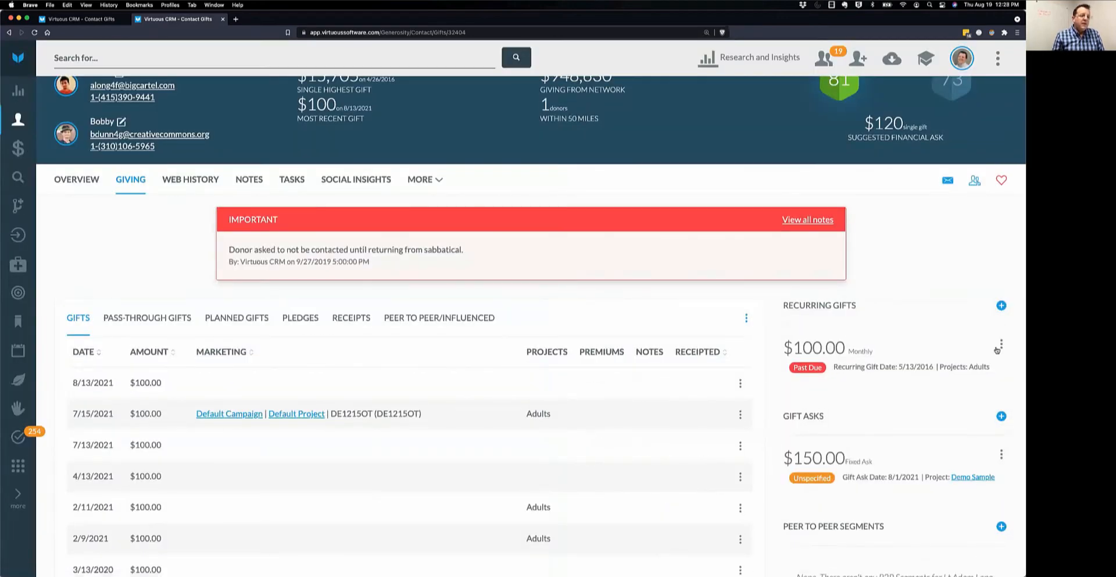
pyautogui.click(925, 346)
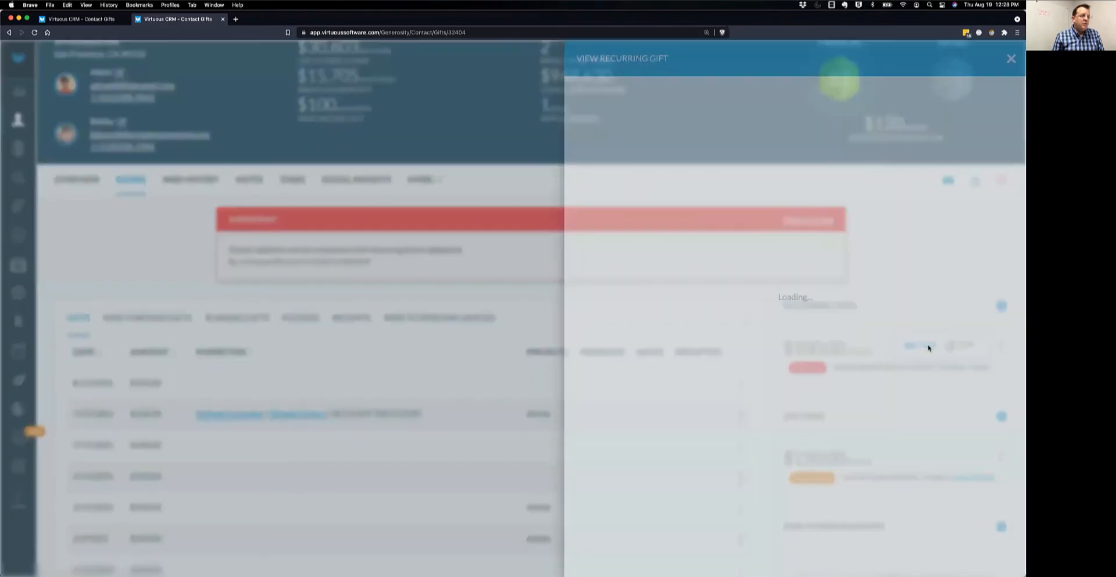
pyautogui.moveTo(755, 100); pyautogui.dragTo(853, 111)
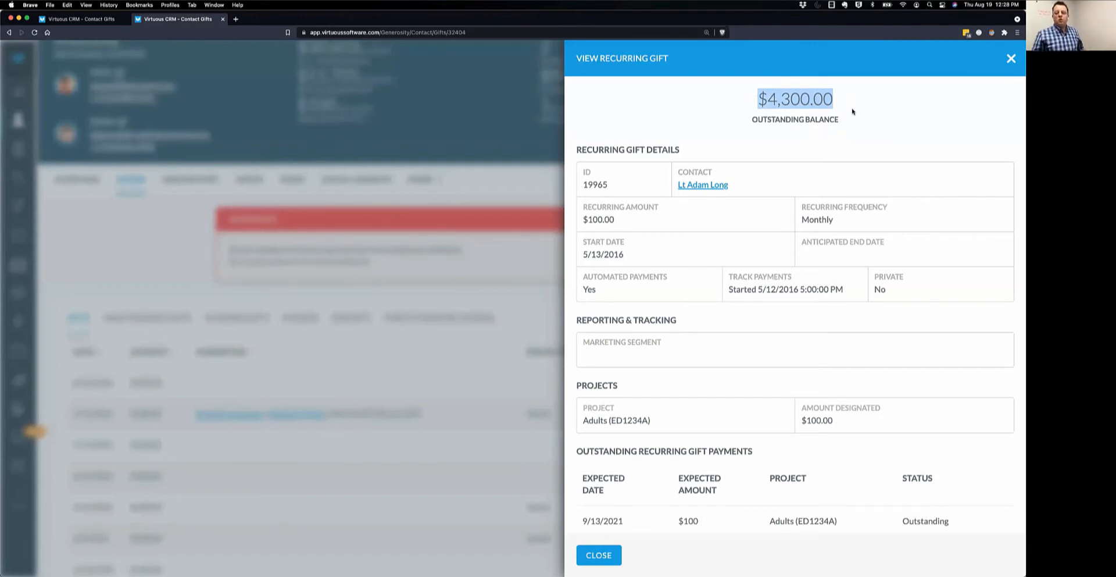
pyautogui.click(599, 555)
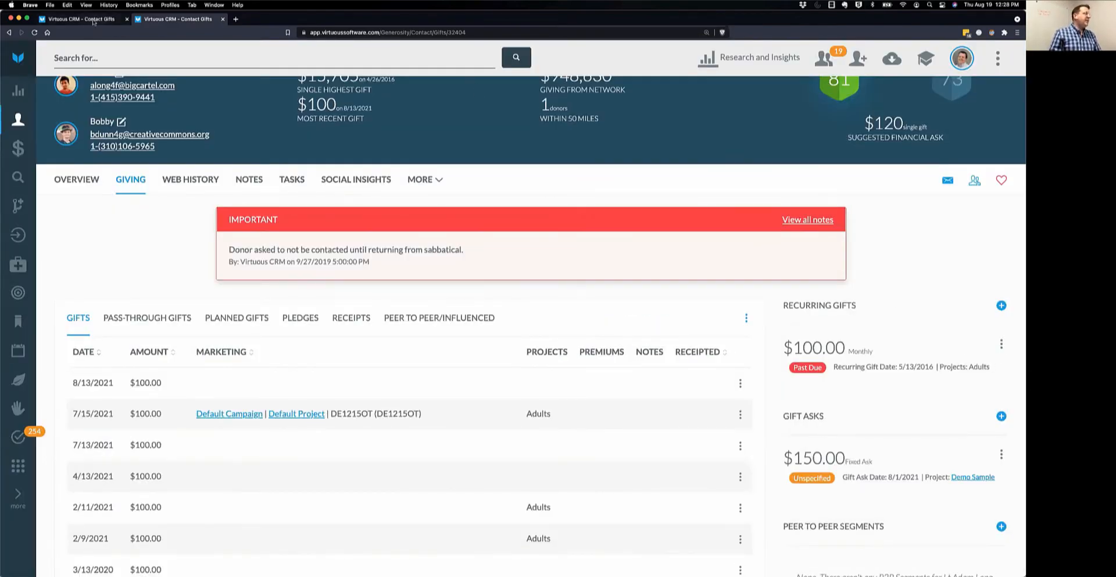
# Return to the first contact's tab and show its Gifts list, headed by $50 on 5/14/2021.
pyautogui.click(93, 21)
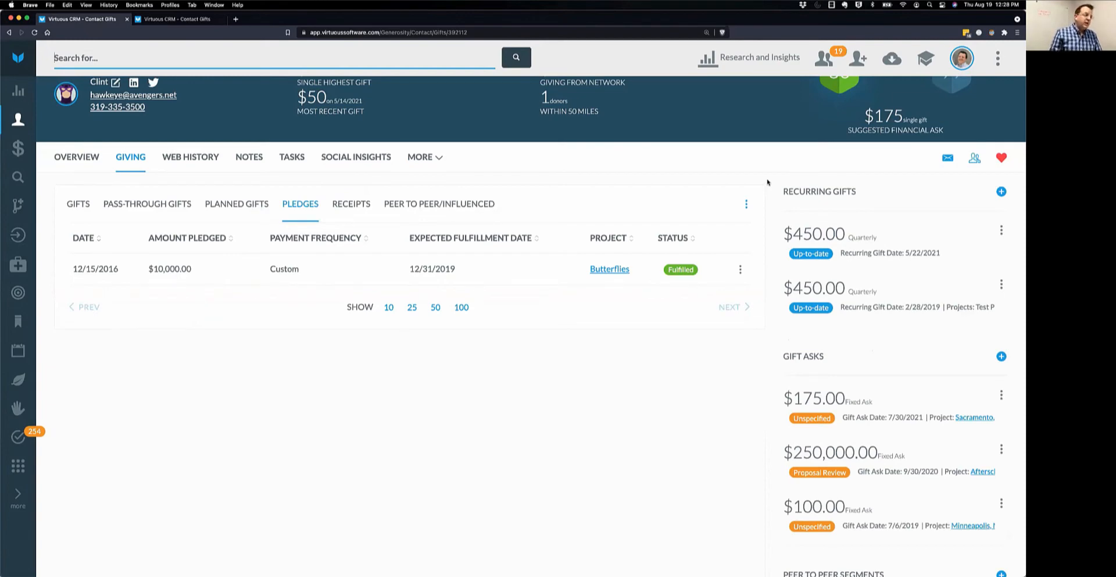
pyautogui.click(78, 204)
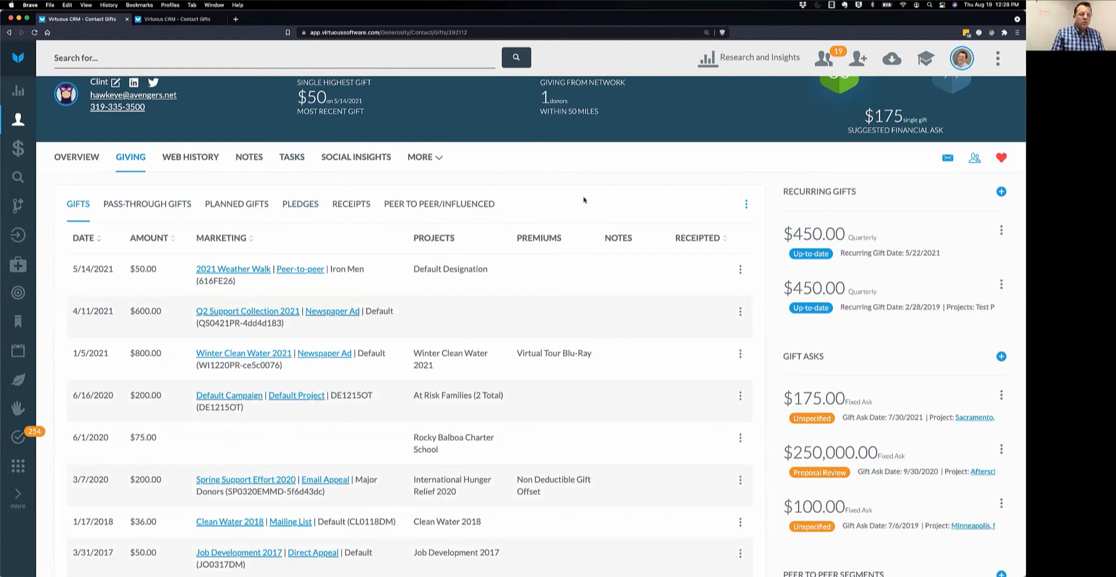
pyautogui.scroll(-2, 894, 310)
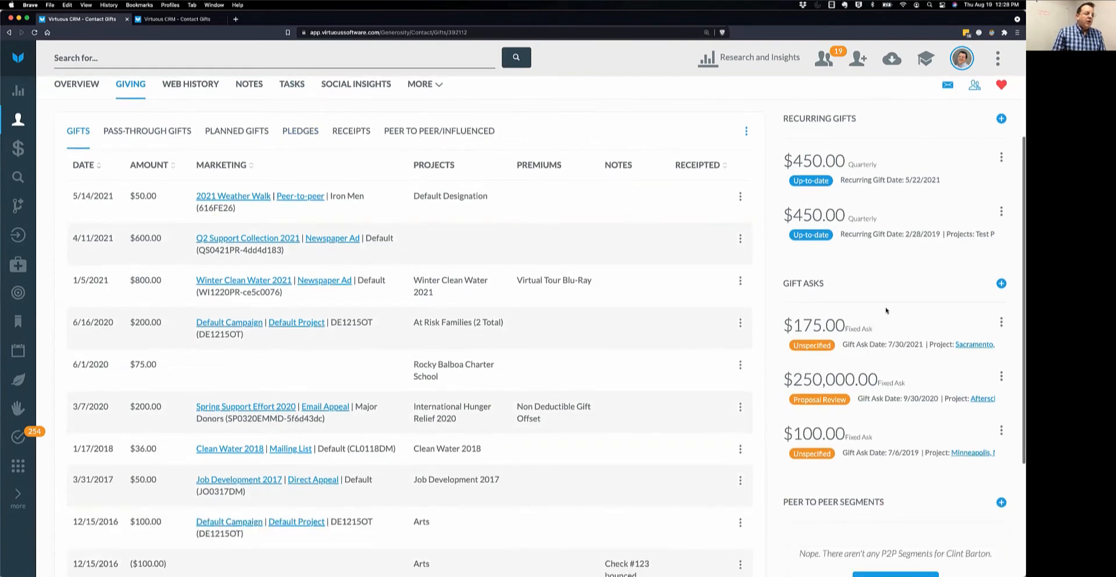
pyautogui.moveTo(783, 283); pyautogui.dragTo(832, 288)
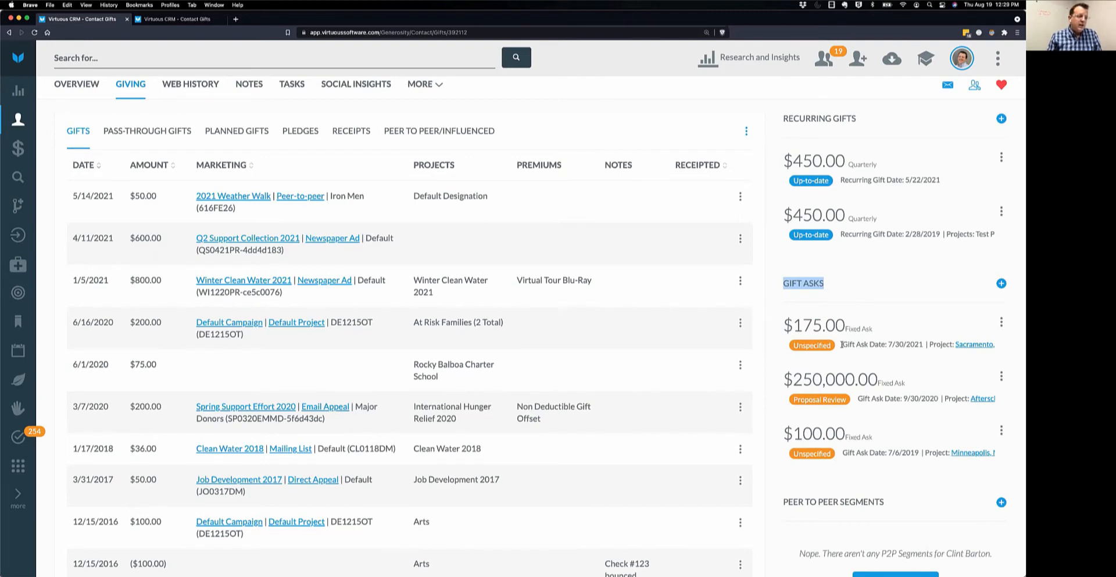
pyautogui.moveTo(841, 345); pyautogui.dragTo(924, 345)
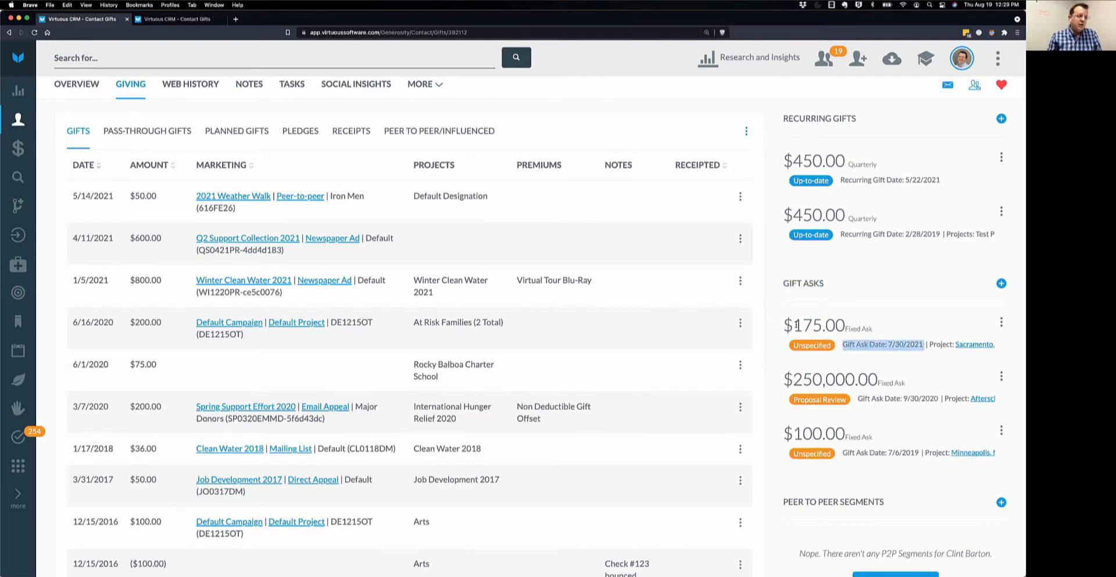
pyautogui.moveTo(794, 326); pyautogui.dragTo(853, 330)
pyautogui.moveTo(1000, 323)
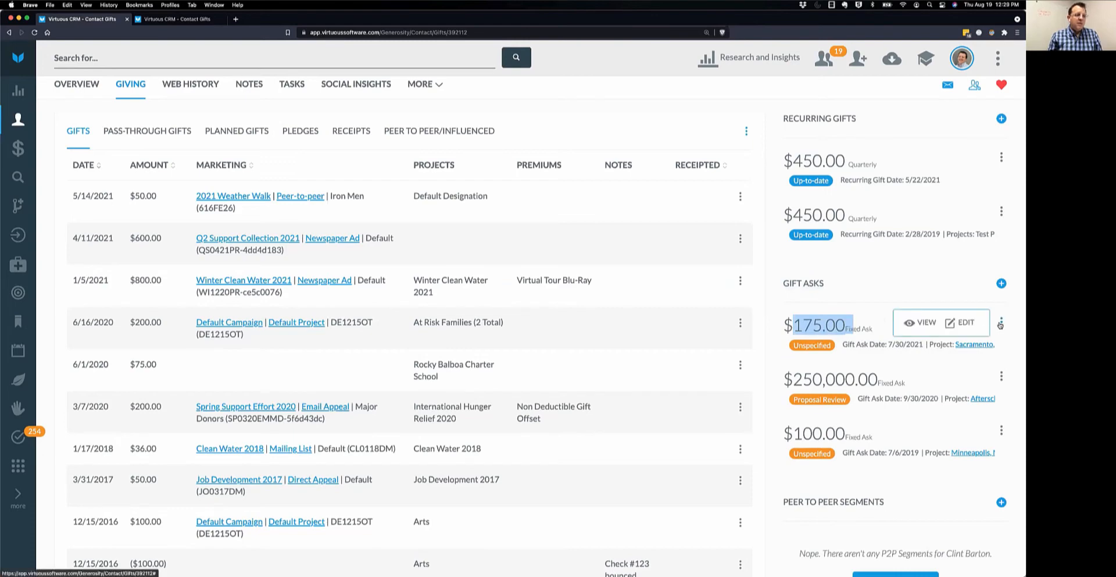
pyautogui.click(916, 324)
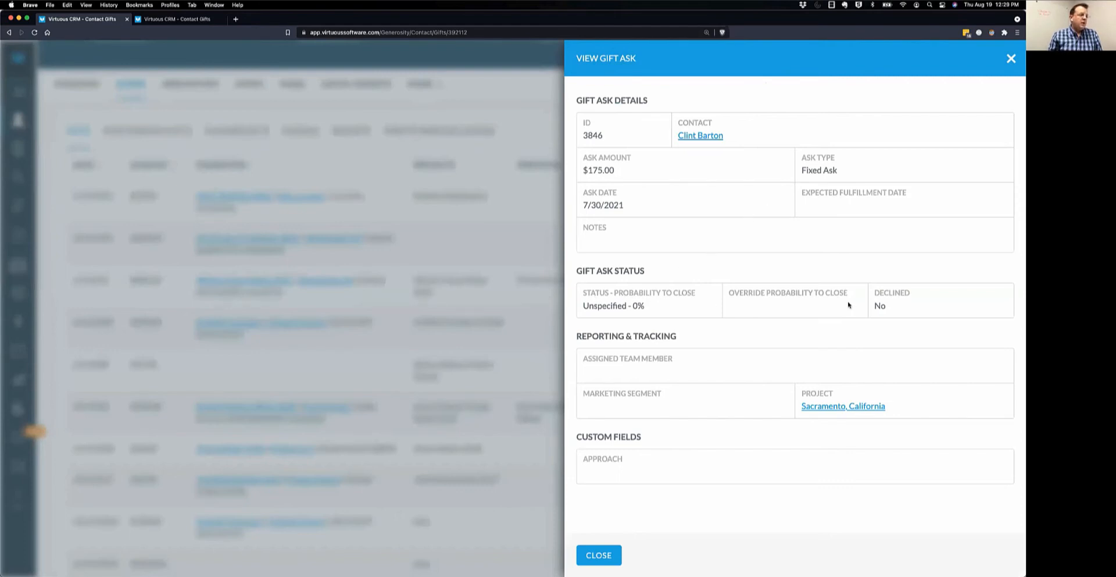
pyautogui.click(611, 552)
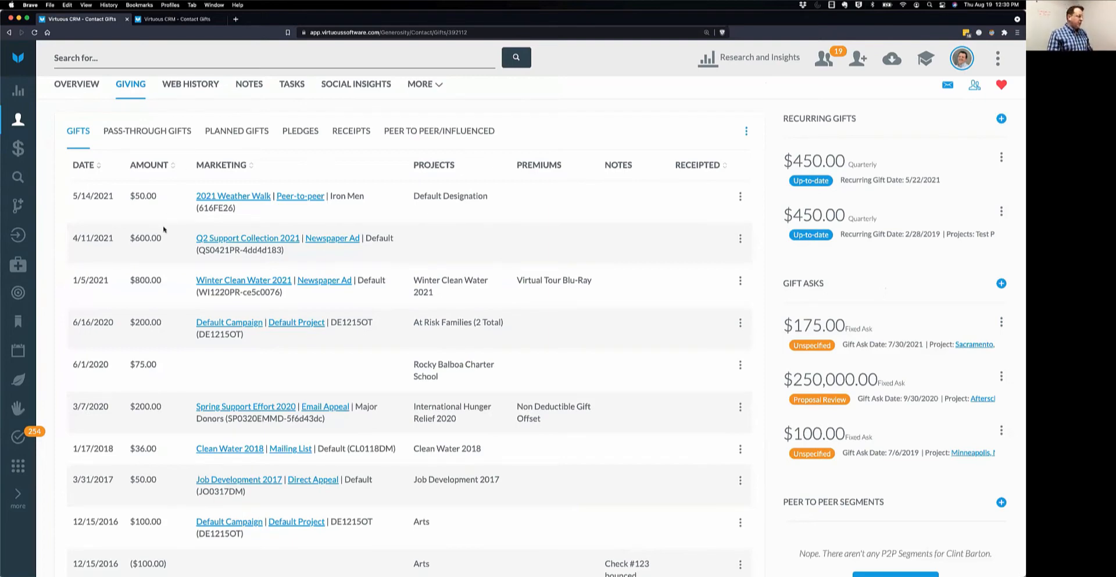
pyautogui.click(146, 134)
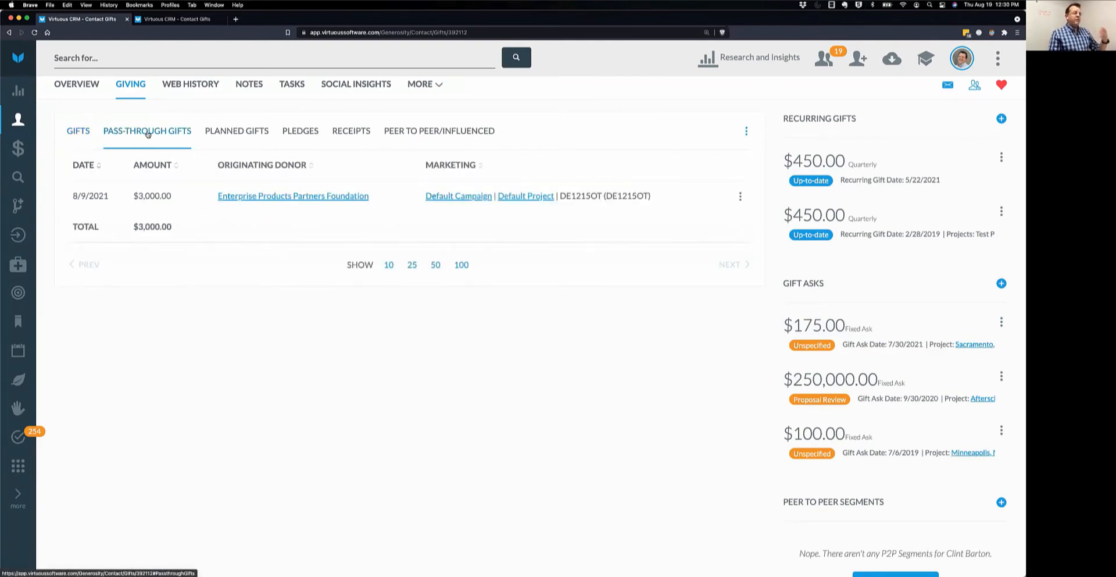
pyautogui.click(80, 134)
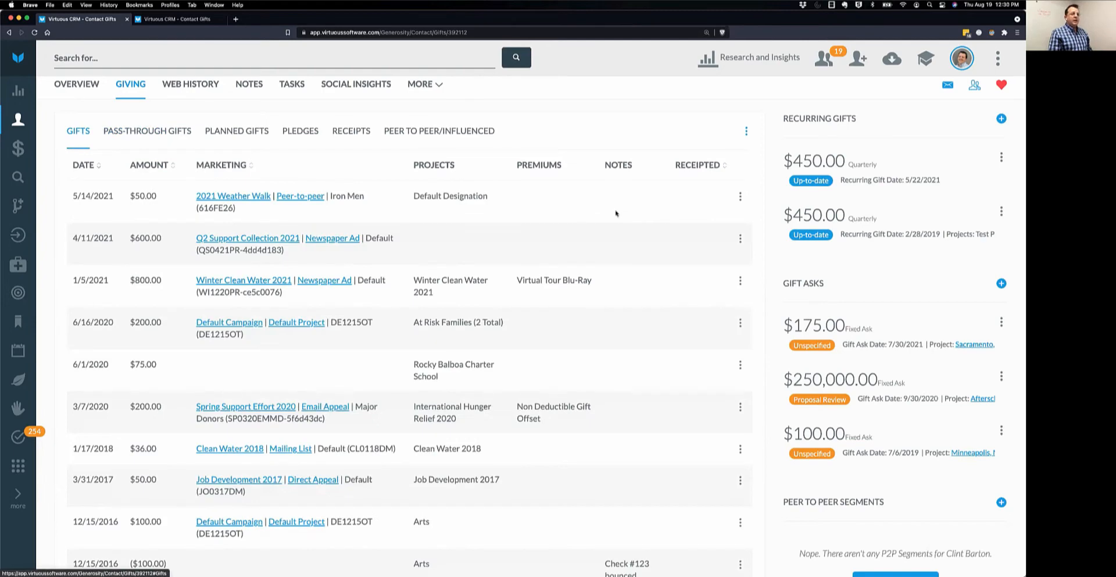
pyautogui.click(303, 133)
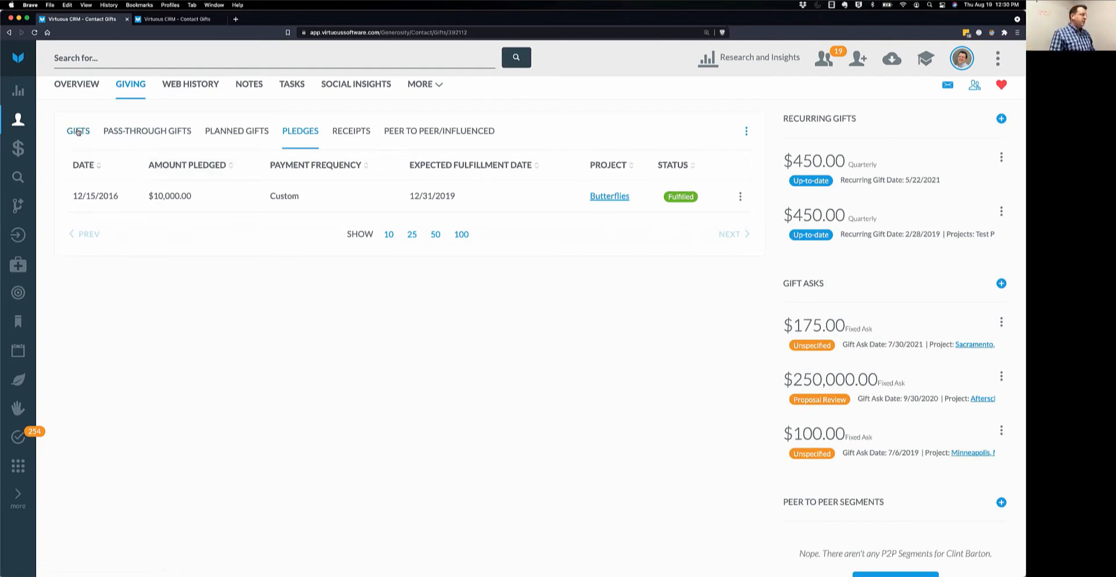
pyautogui.click(77, 131)
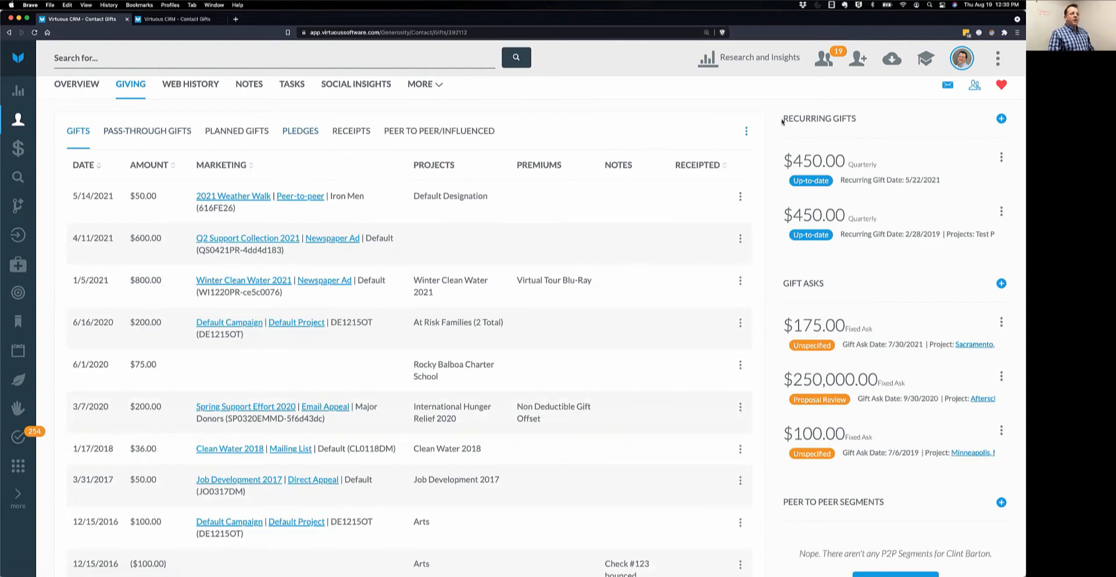
pyautogui.moveTo(782, 120); pyautogui.dragTo(866, 122)
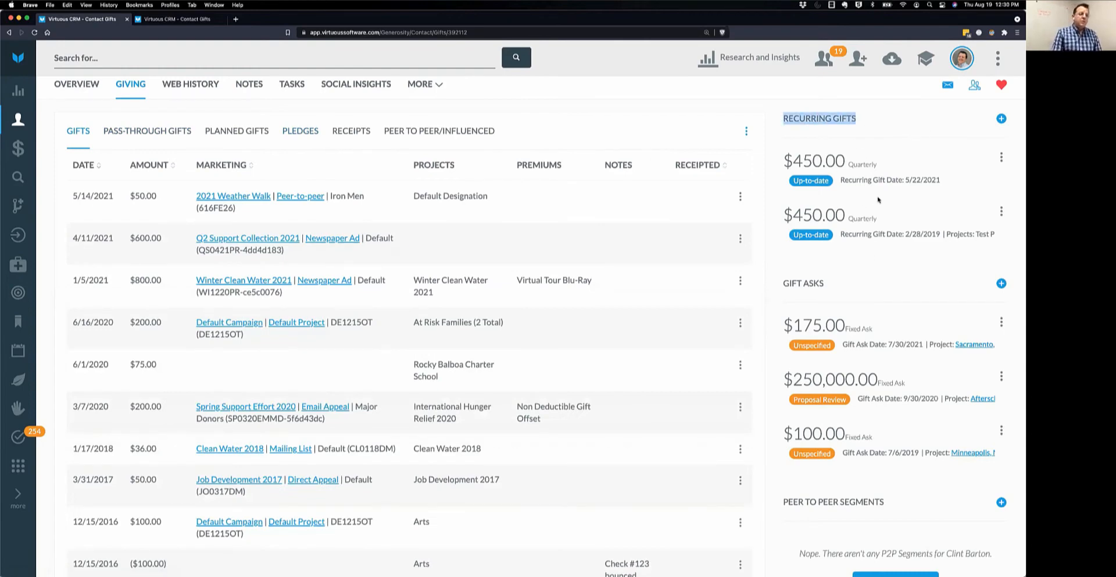
pyautogui.moveTo(782, 322); pyautogui.dragTo(912, 470)
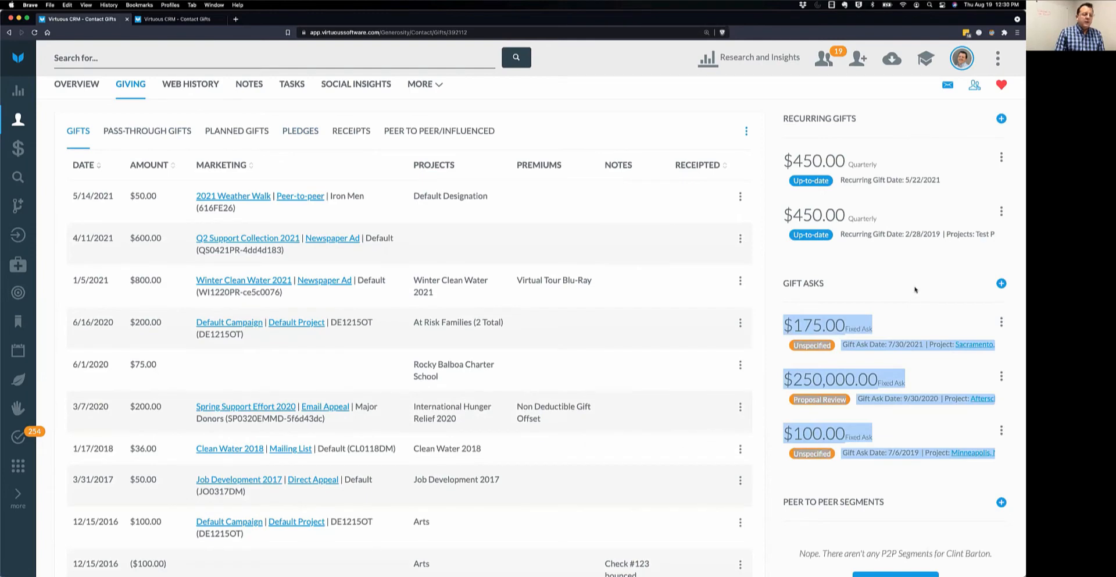
# Scroll back to the top and show the Peer to Peer/Influenced tab, which reports no gifts found.
pyautogui.scroll(-5, 915, 289)
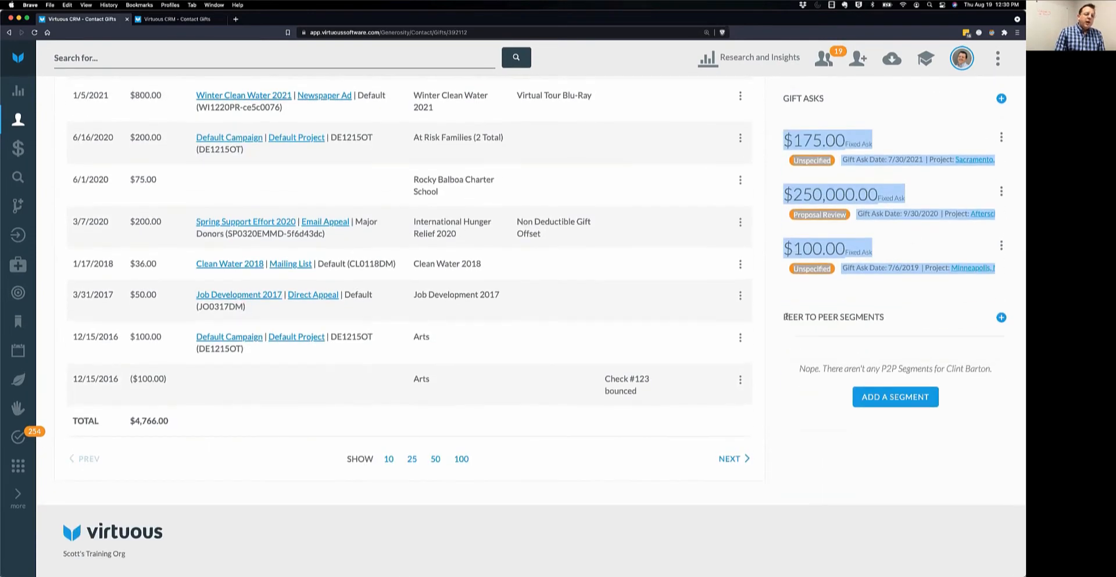
pyautogui.moveTo(786, 317); pyautogui.dragTo(897, 336)
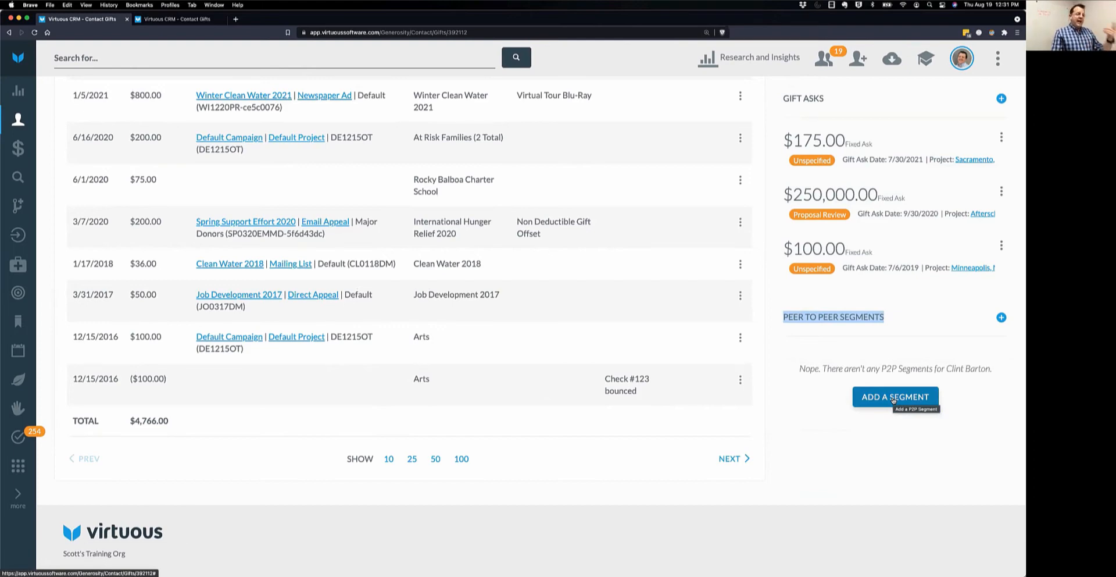
pyautogui.scroll(6, 394, 283)
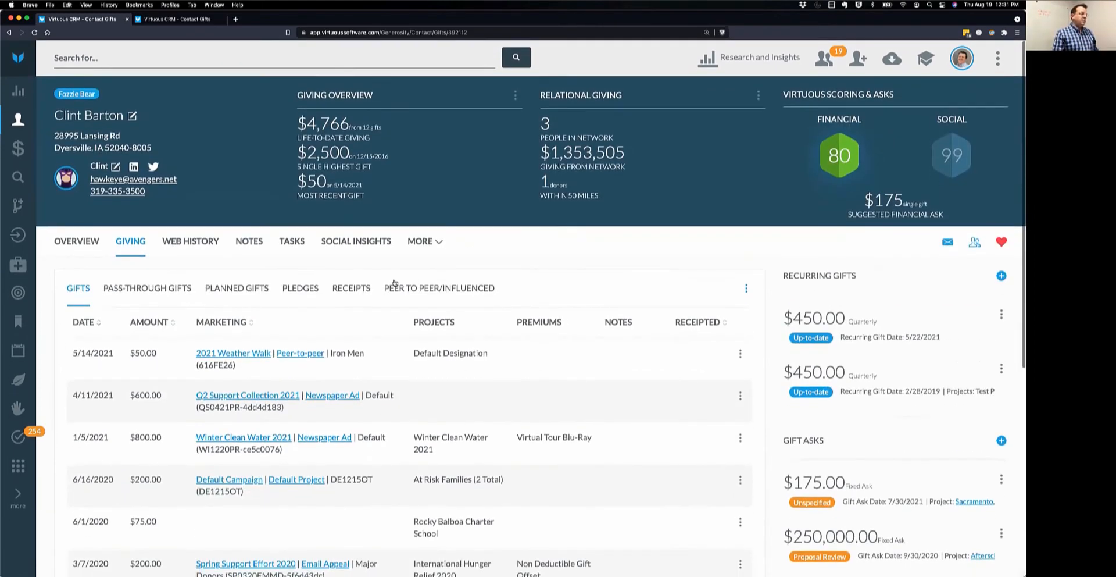
pyautogui.click(402, 291)
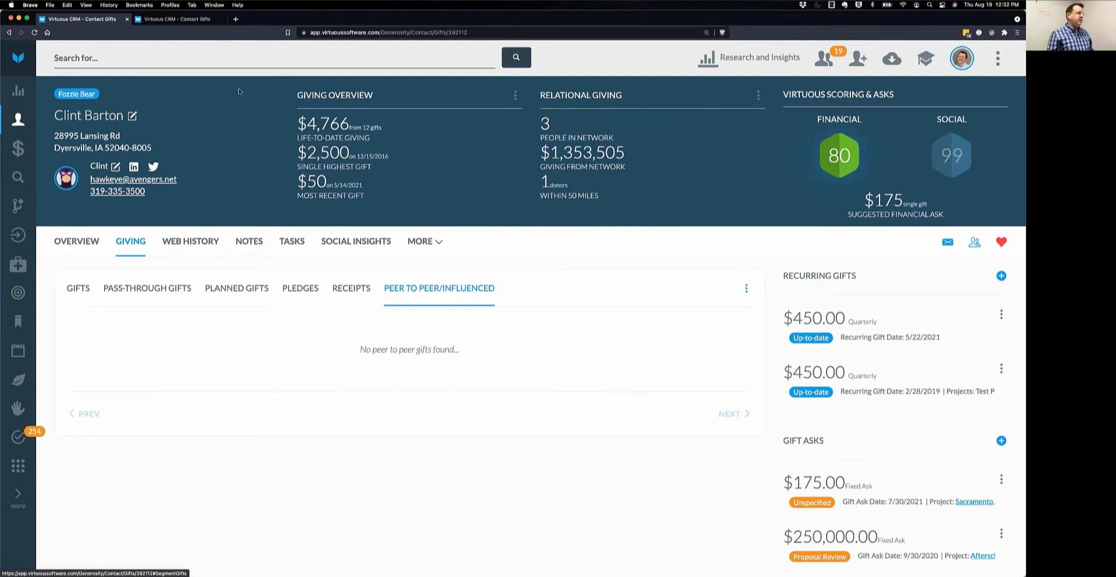
# Switch to the second contact's tab and scroll through its $100 gifts and Past Due recurring gift.
pyautogui.click(177, 20)
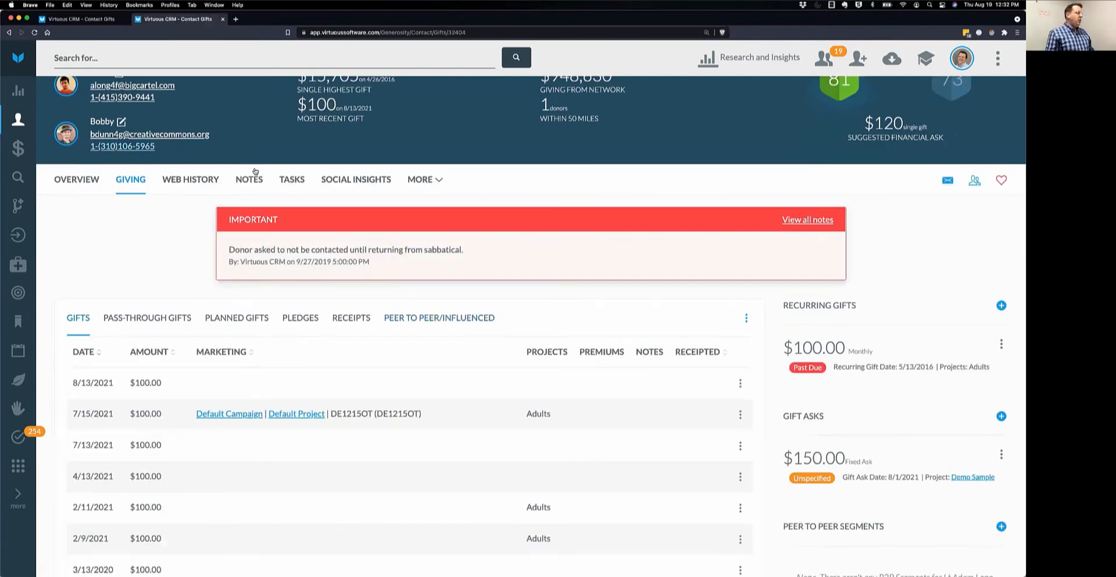
pyautogui.scroll(-2, 602, 306)
pyautogui.scroll(-1, 602, 305)
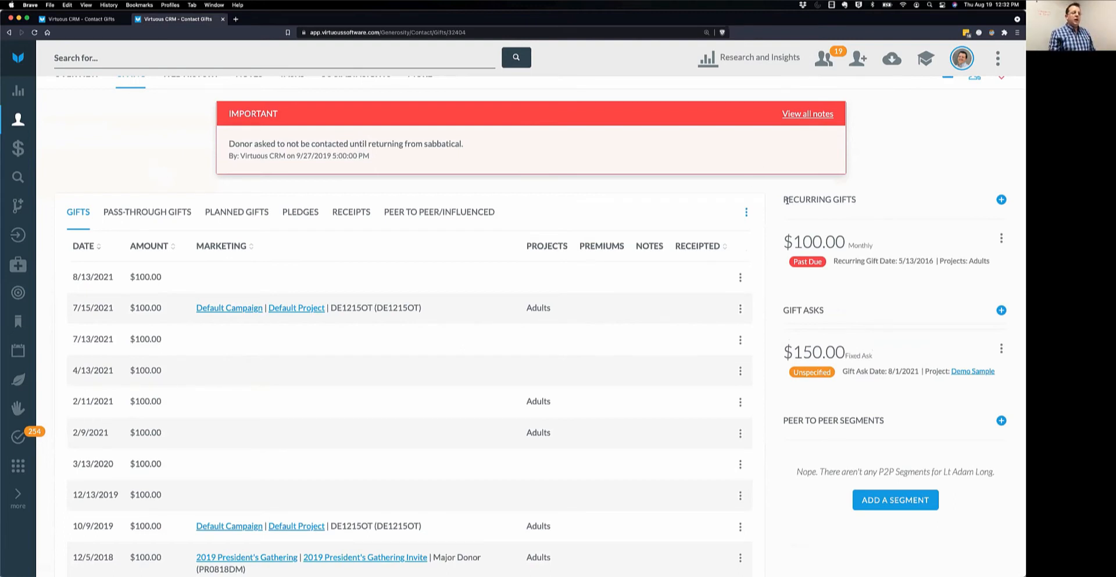
pyautogui.moveTo(783, 201); pyautogui.dragTo(872, 204)
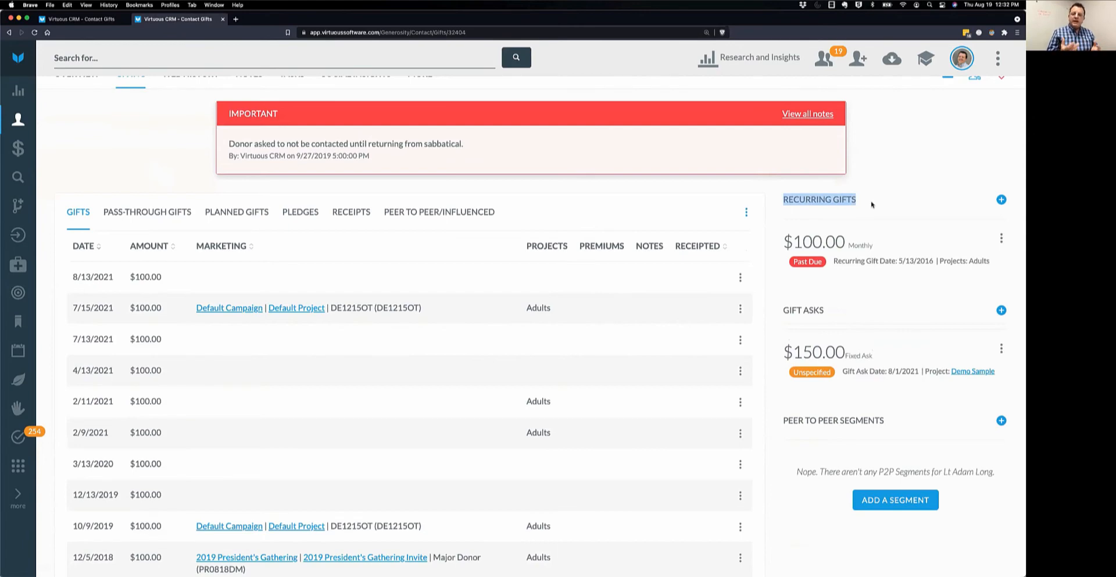
pyautogui.click(927, 163)
pyautogui.scroll(5, 928, 163)
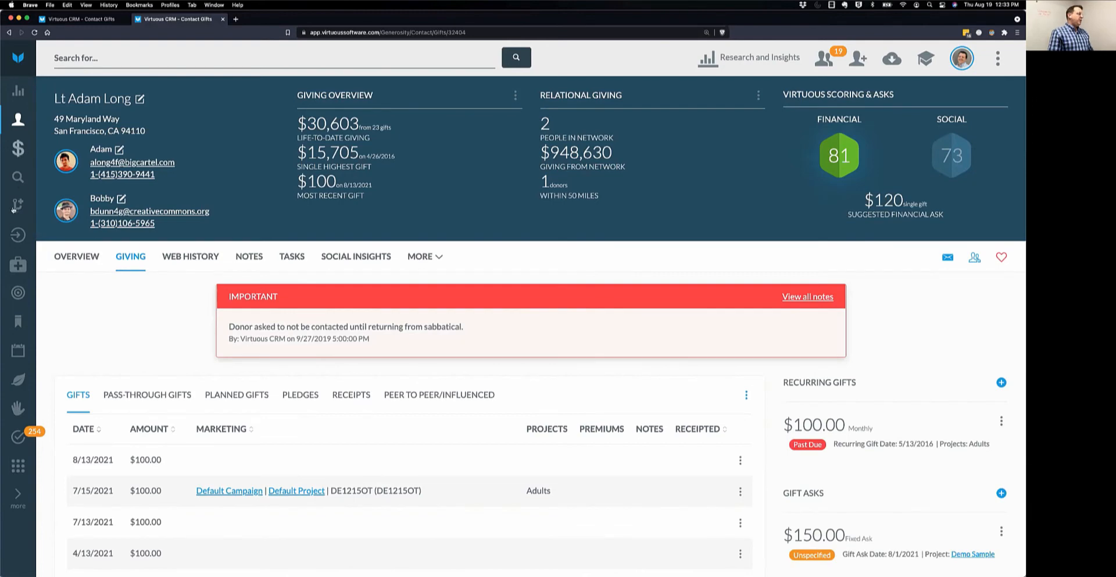
# Create and save a new Contact query in the Query Tool.
pyautogui.click(17, 178)
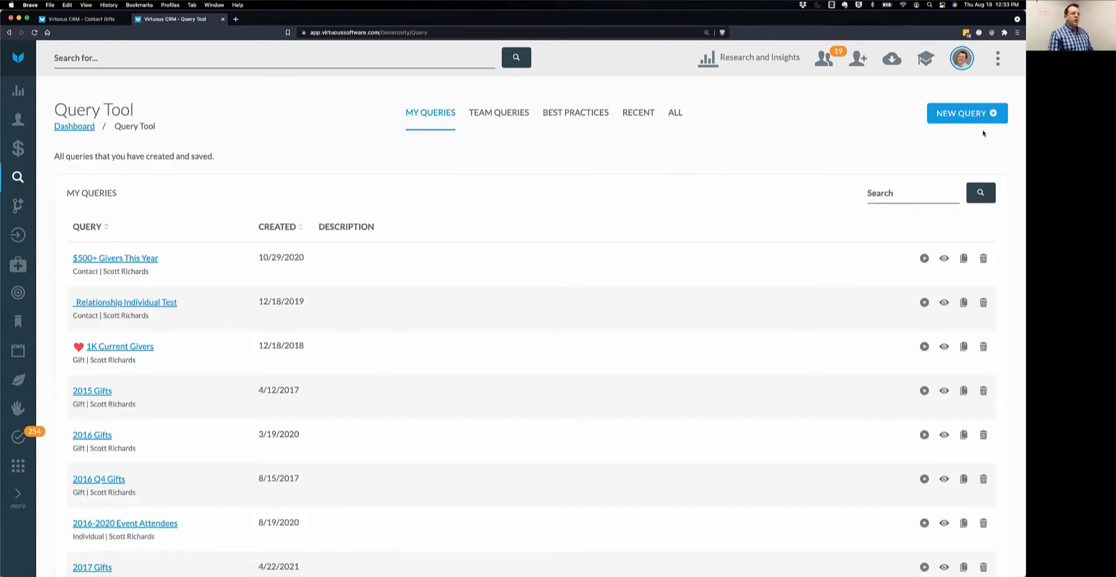
pyautogui.click(968, 114)
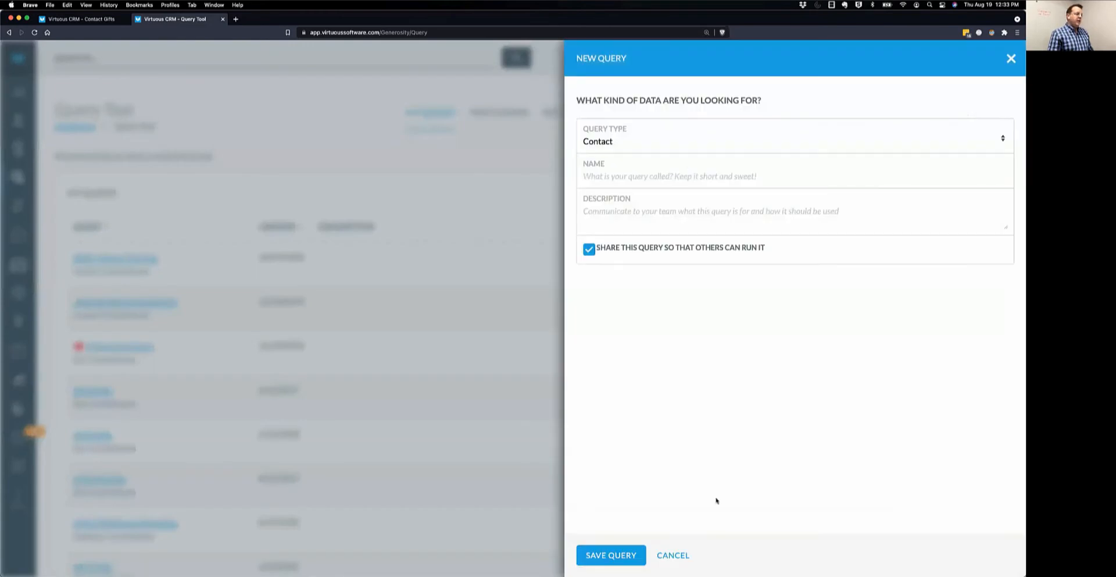
pyautogui.click(611, 555)
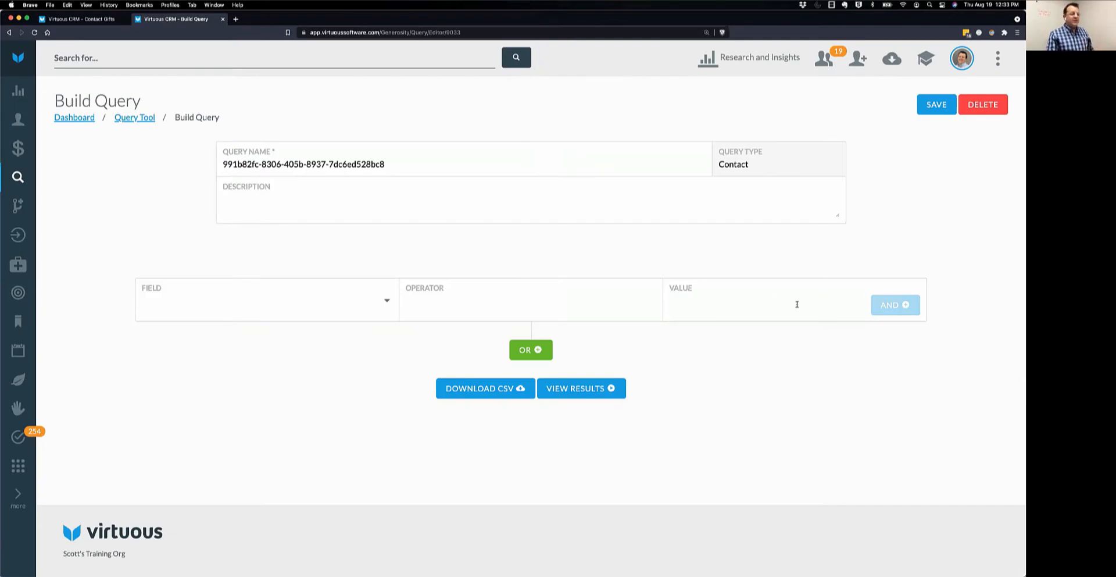
# Browse the Download CSV field list, then cancel without exporting.
pyautogui.click(504, 393)
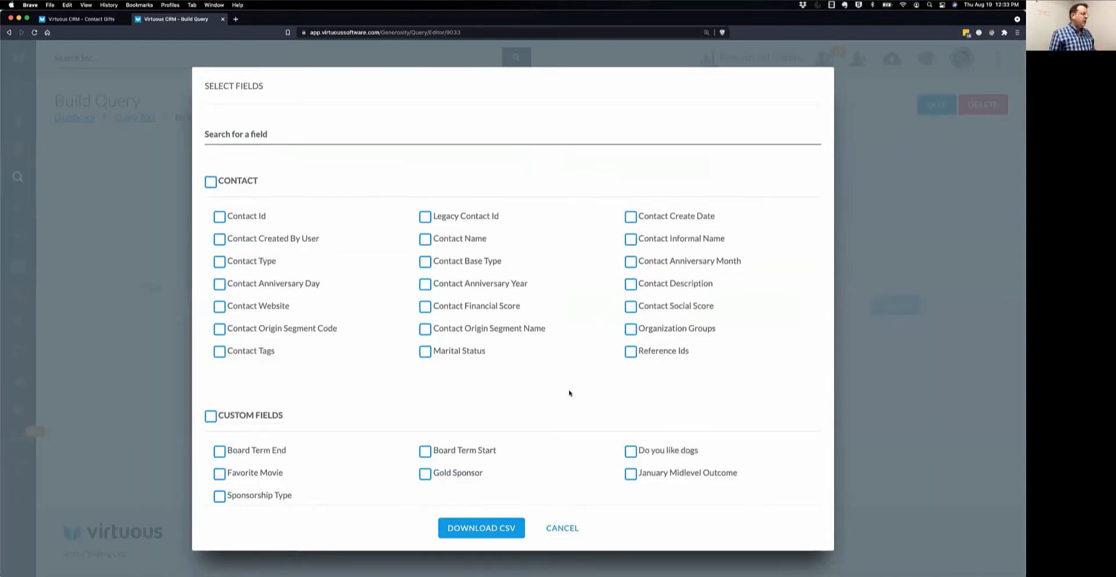
pyautogui.scroll(-20, 568, 391)
pyautogui.scroll(-20, 569, 393)
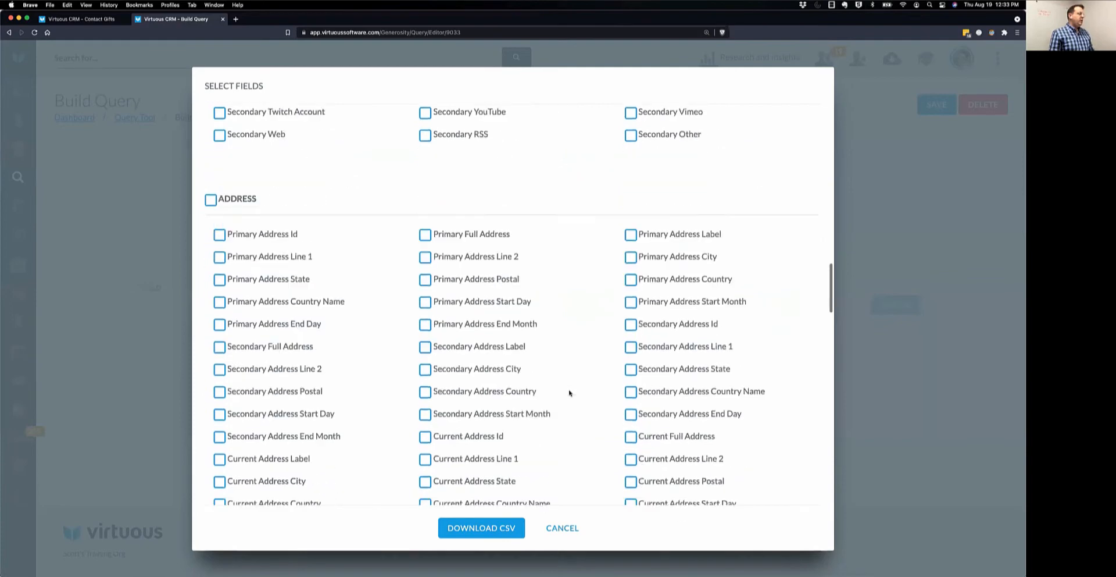
pyautogui.scroll(5, 569, 392)
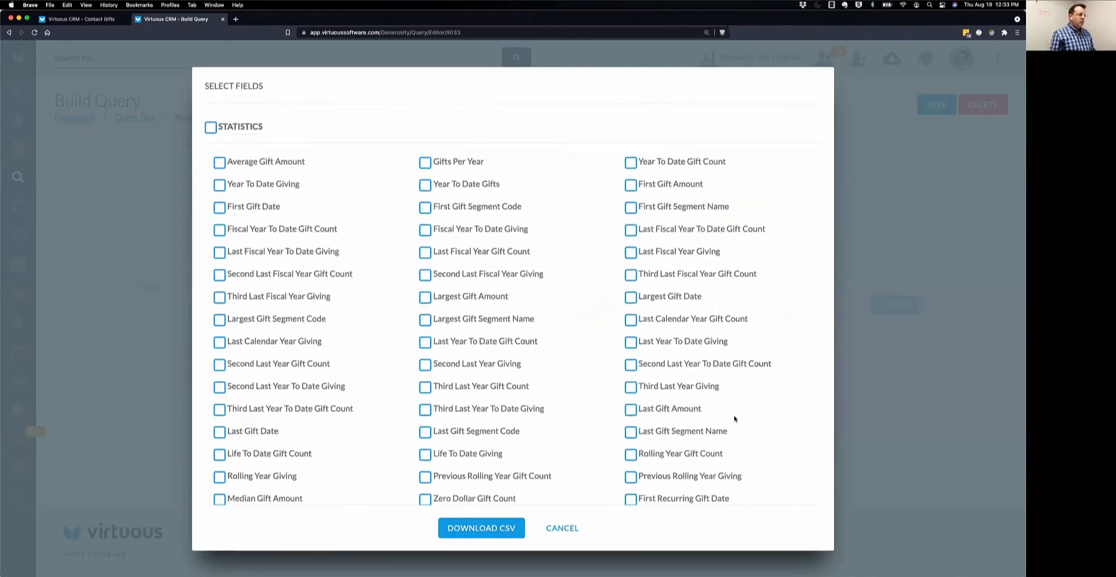
pyautogui.scroll(-20, 609, 367)
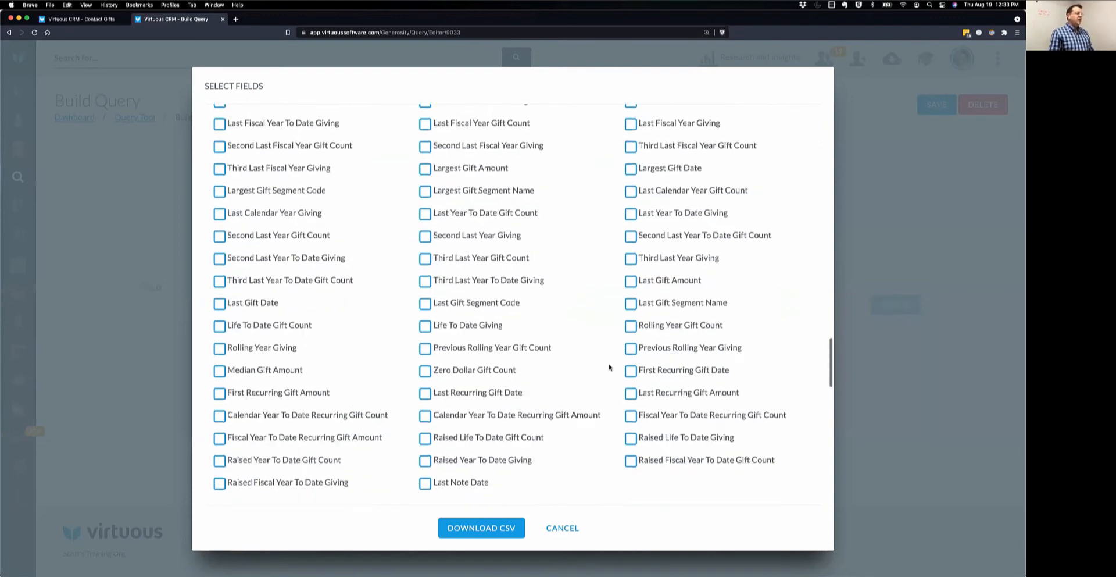
pyautogui.scroll(1, 608, 367)
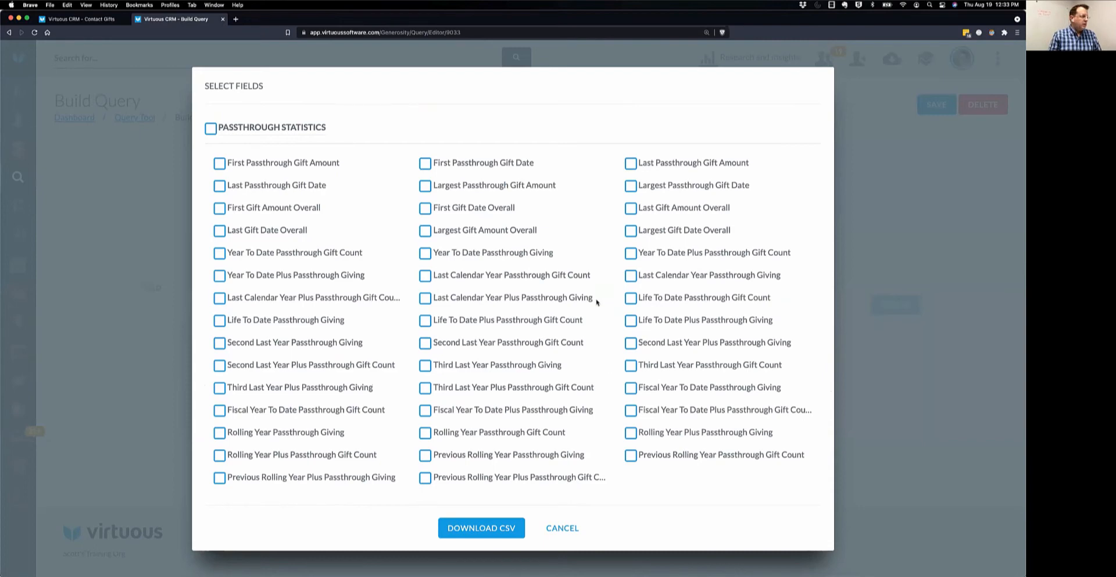
pyautogui.scroll(2, 614, 284)
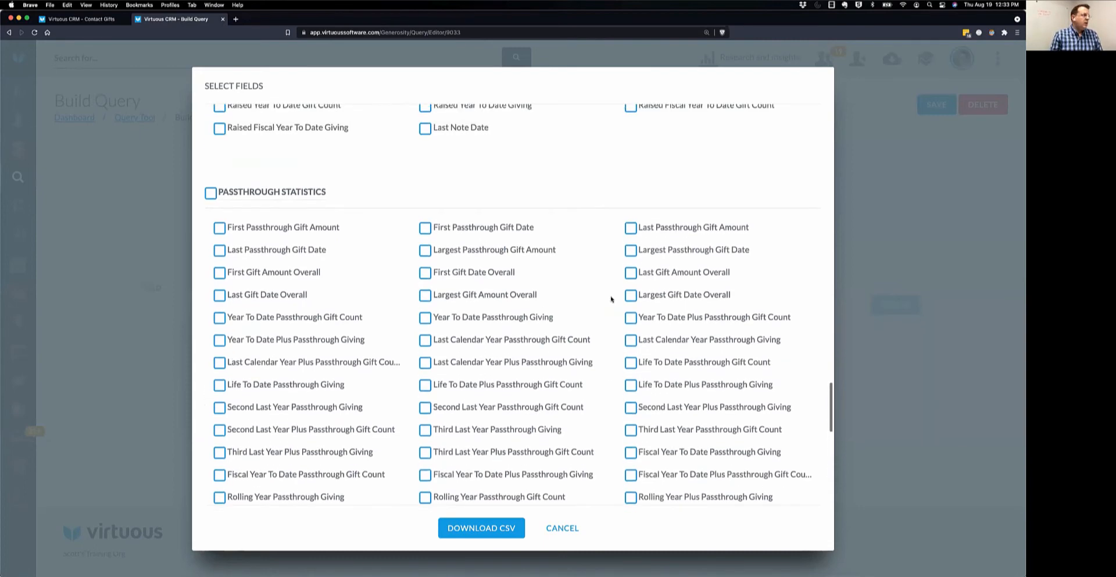
pyautogui.scroll(15, 612, 299)
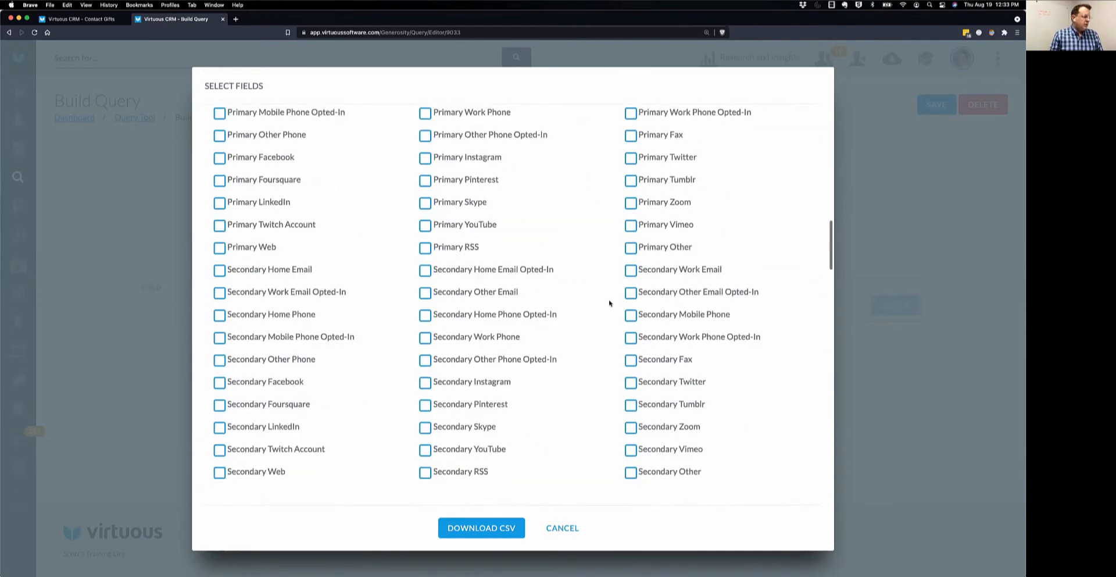
pyautogui.scroll(5, 609, 303)
pyautogui.click(563, 528)
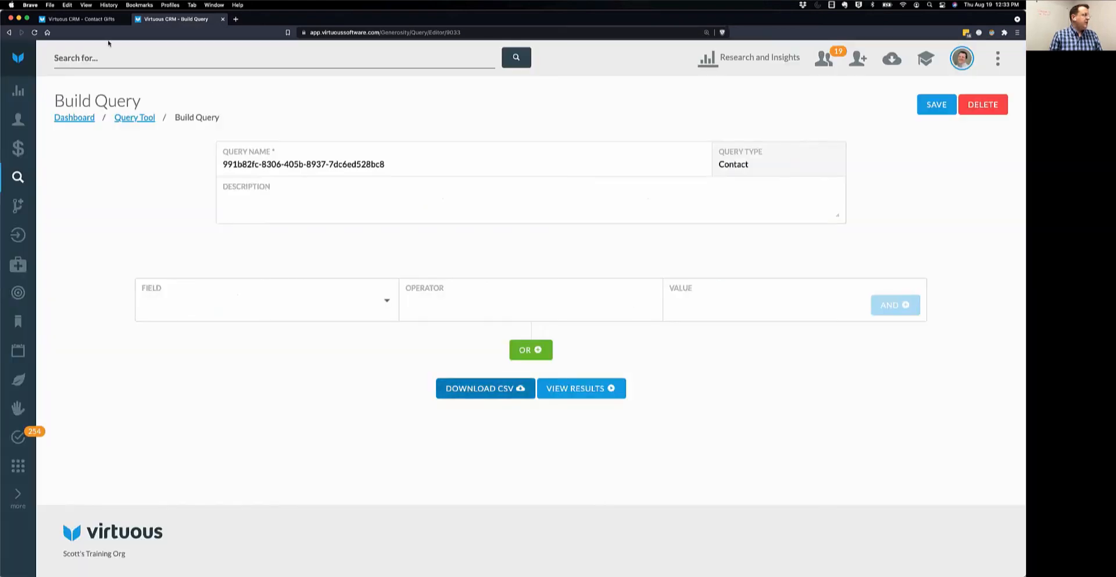
# Go back to the first contact's tab and highlight the Giving Overview and Relational Giving widget titles.
pyautogui.click(99, 21)
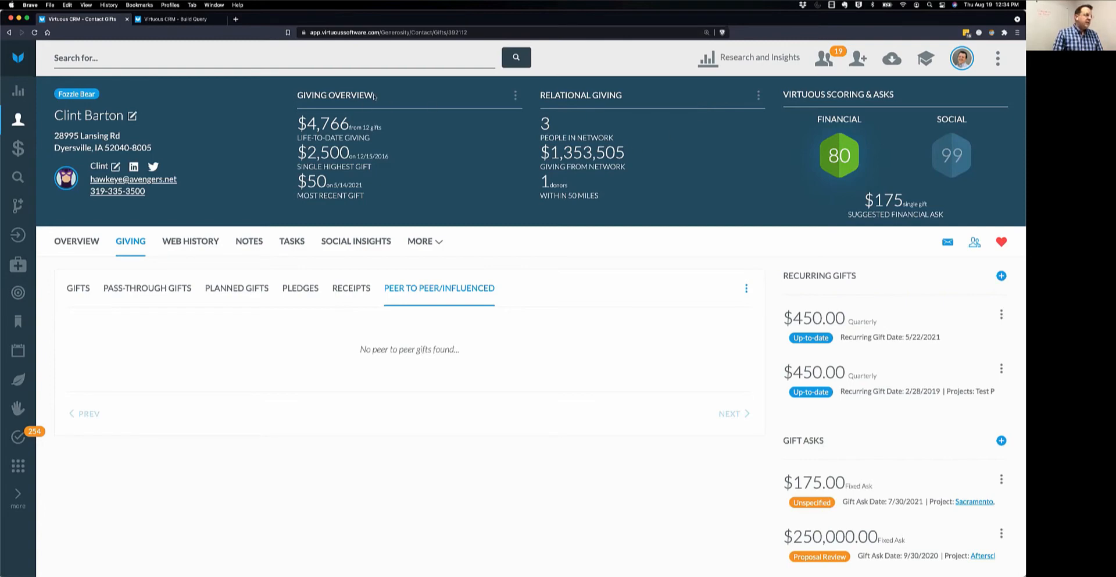
pyautogui.moveTo(374, 96); pyautogui.dragTo(297, 96)
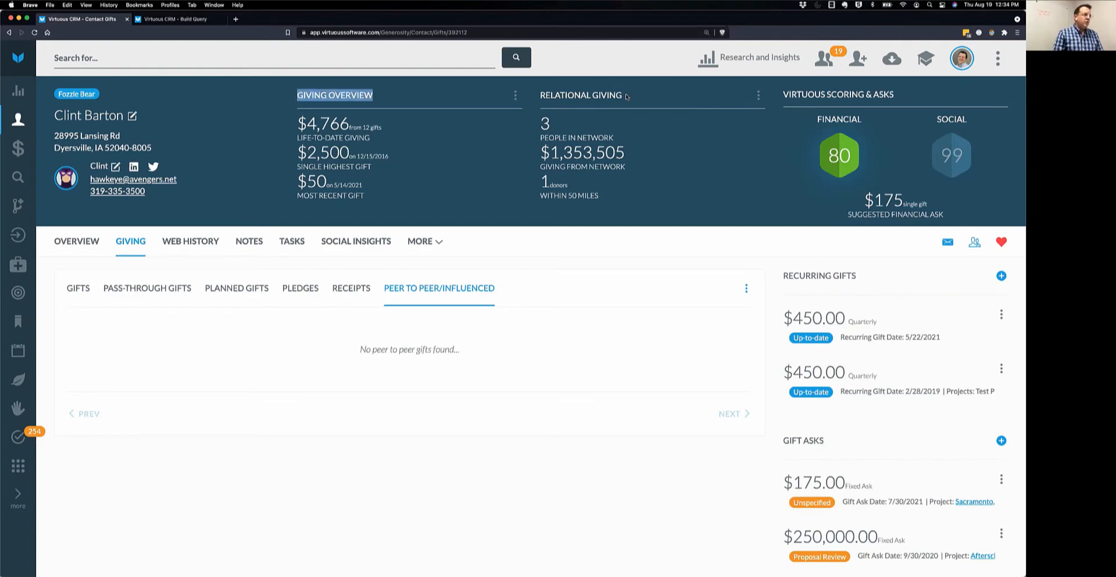
pyautogui.moveTo(627, 96); pyautogui.dragTo(539, 93)
pyautogui.click(695, 157)
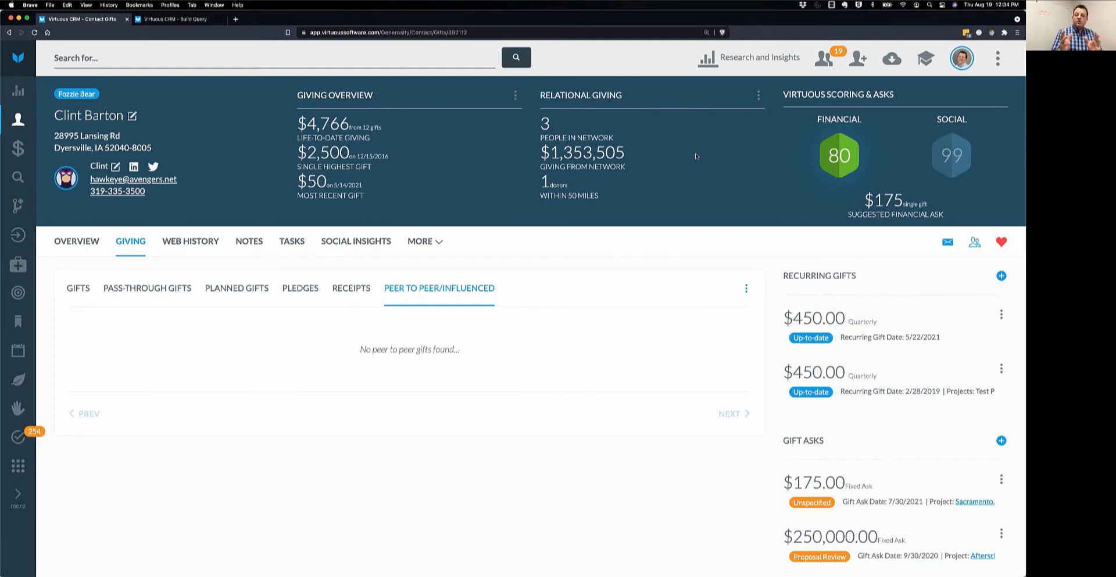
# Swap the Relational Giving widget for a Passthrough Giving Overview widget showing $3,000 from 1 gift.
pyautogui.click(758, 95)
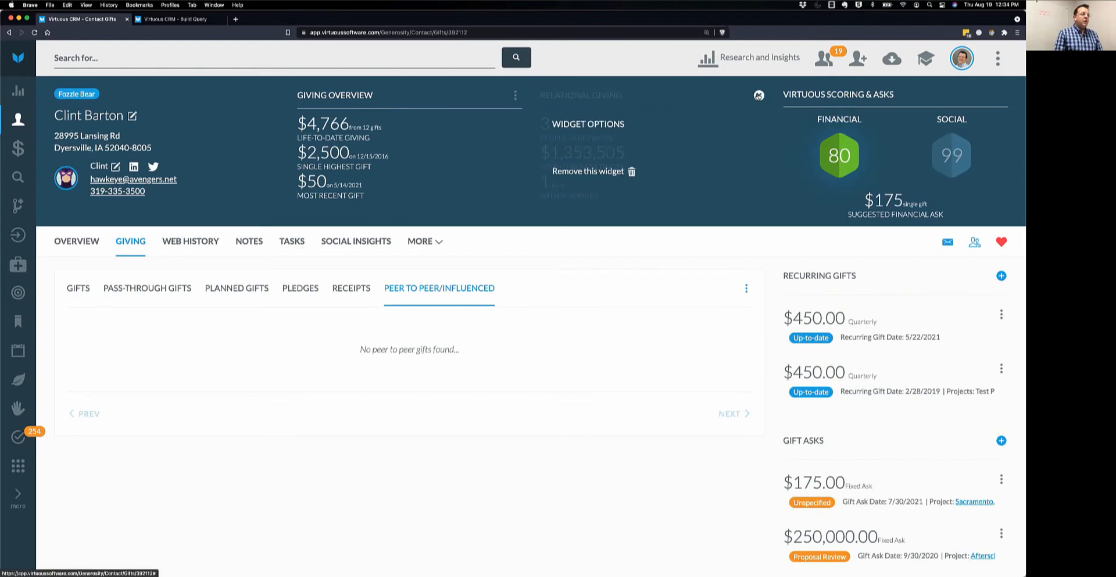
pyautogui.click(587, 171)
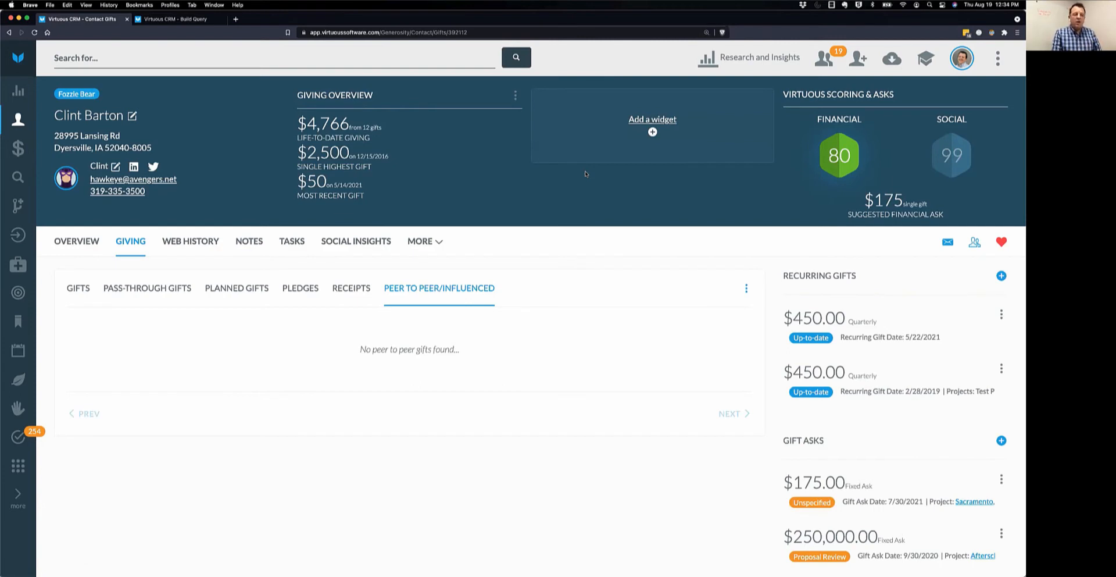
pyautogui.click(643, 120)
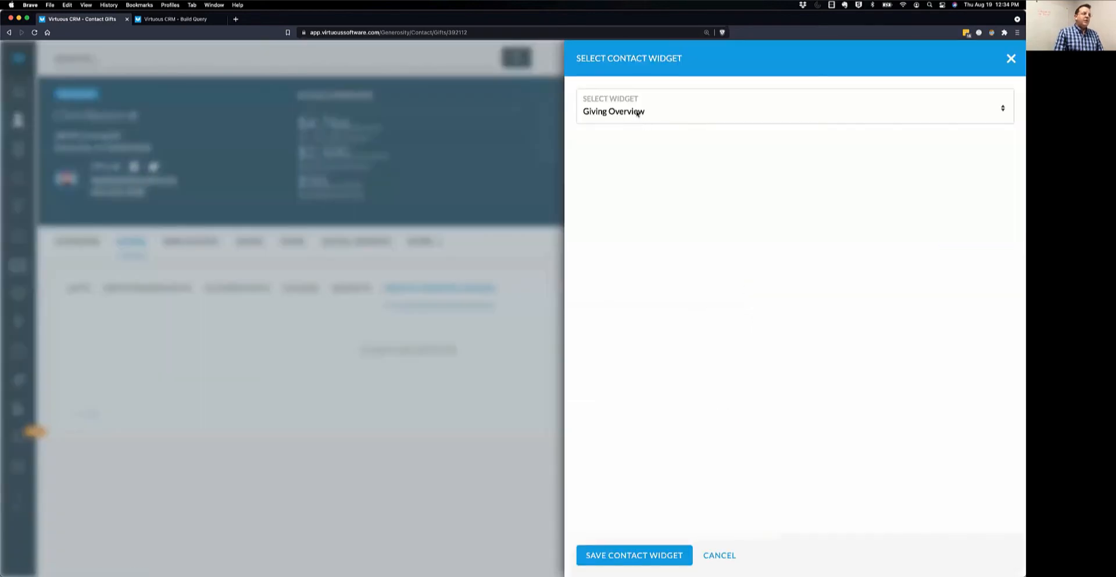
pyautogui.click(637, 116)
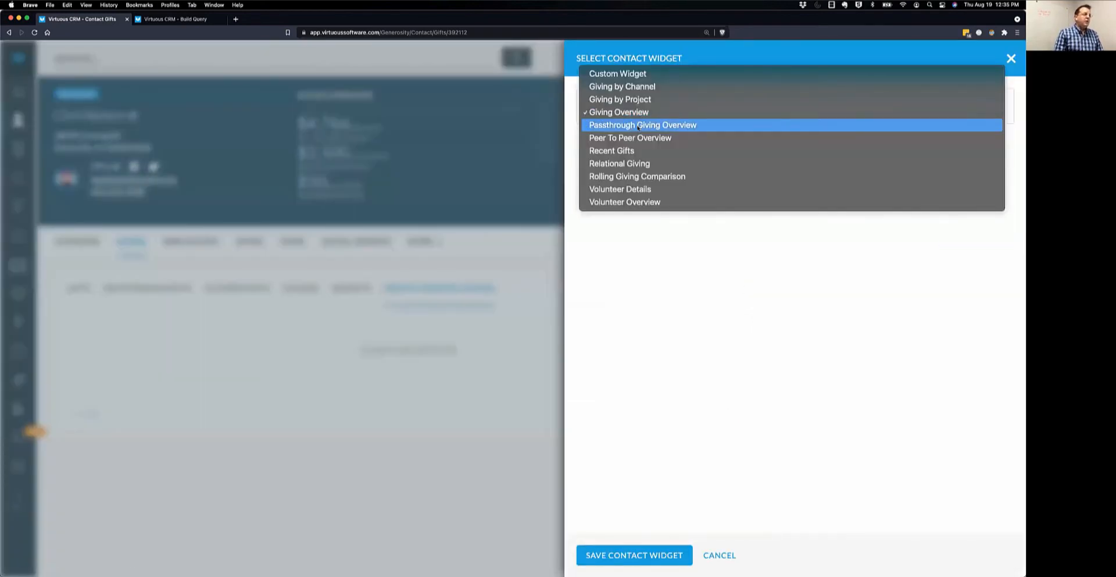
pyautogui.click(638, 127)
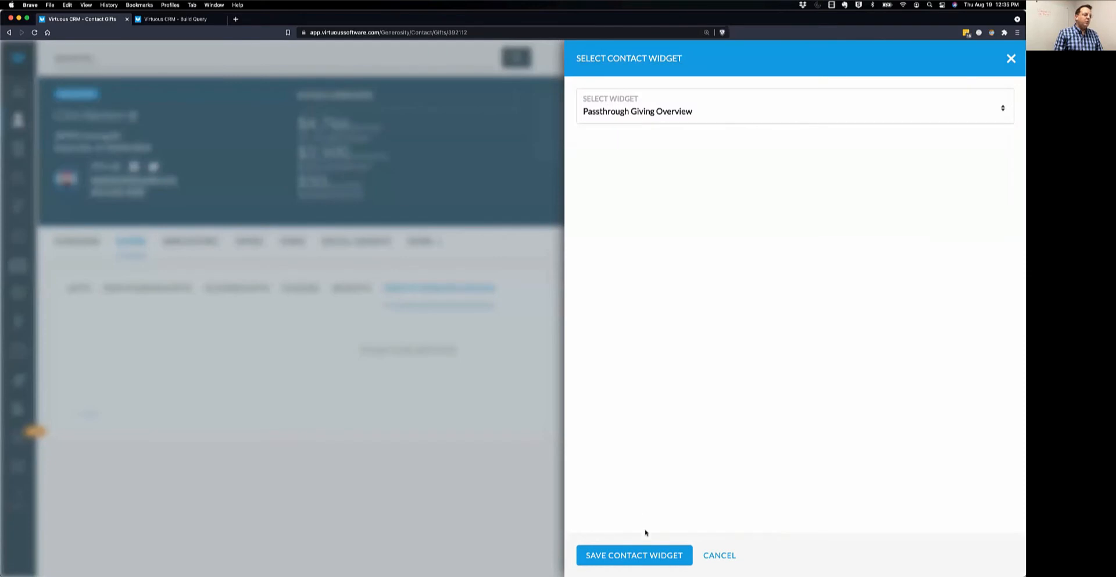
pyautogui.click(647, 555)
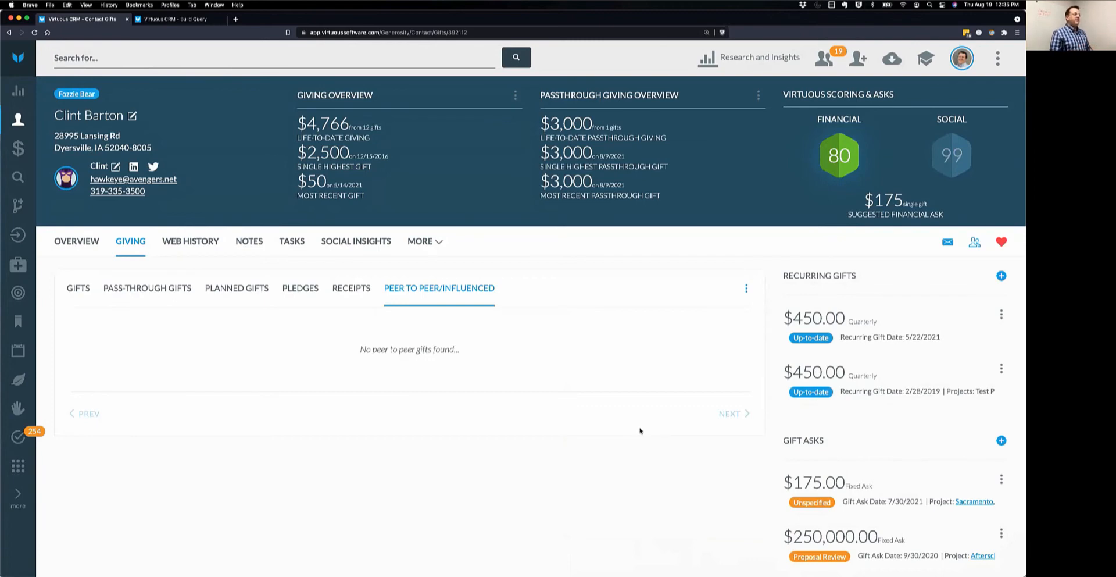
# Highlight the header's $4,766 life-to-date, $3,000 passthrough, highest gift and most recent gift figures.
pyautogui.moveTo(298, 124); pyautogui.dragTo(402, 131)
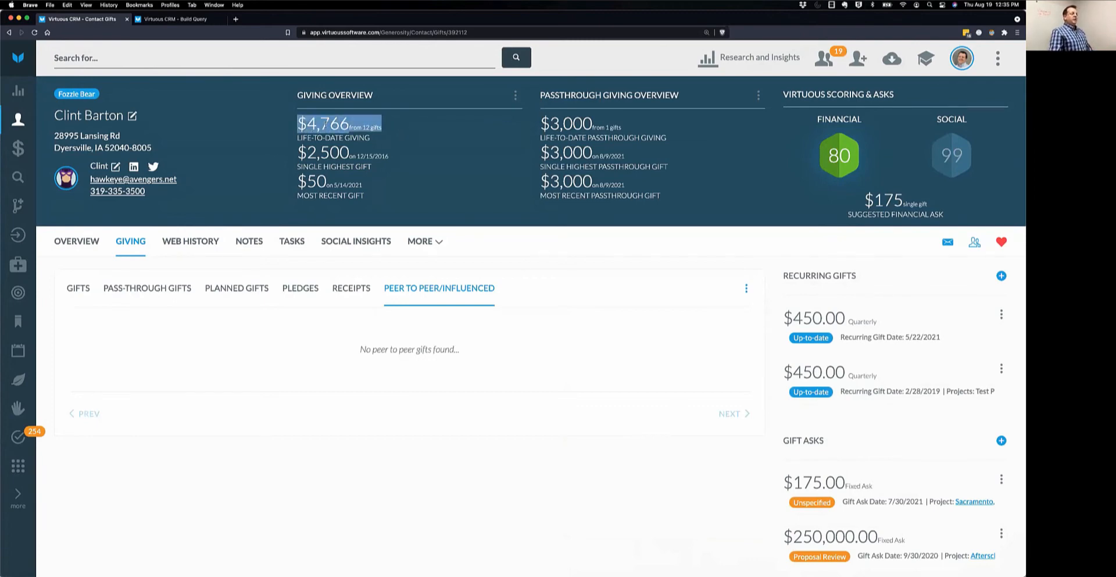
pyautogui.moveTo(550, 124); pyautogui.dragTo(651, 128)
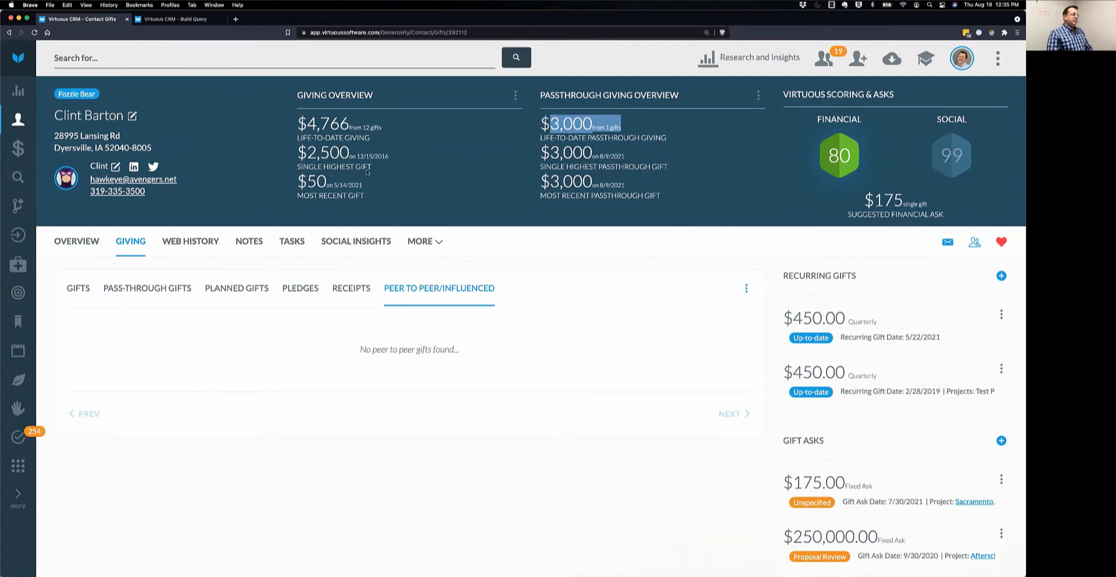
pyautogui.moveTo(297, 168); pyautogui.dragTo(373, 168)
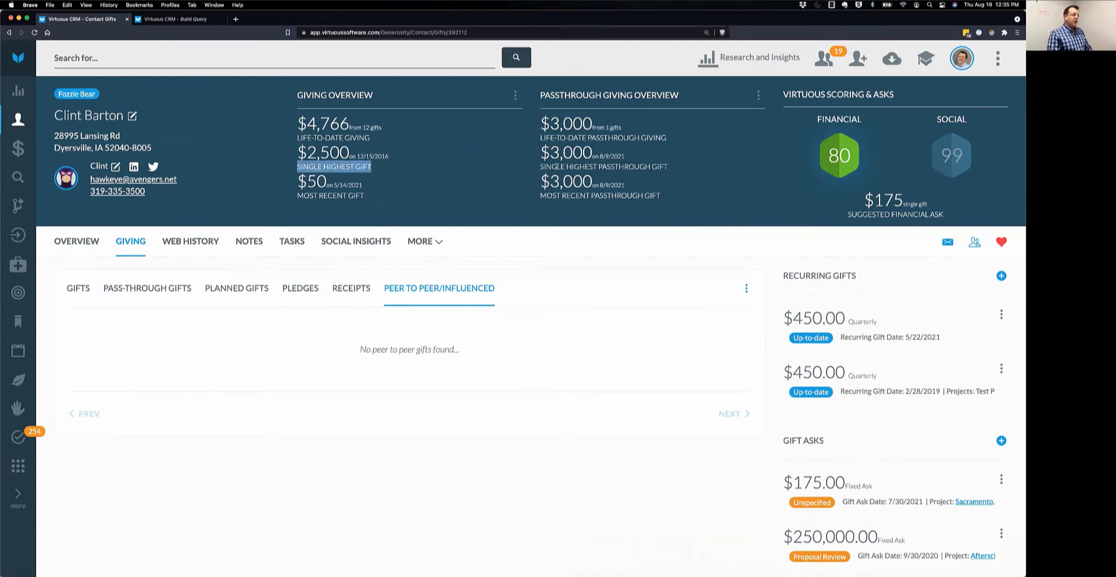
pyautogui.moveTo(540, 168); pyautogui.dragTo(681, 169)
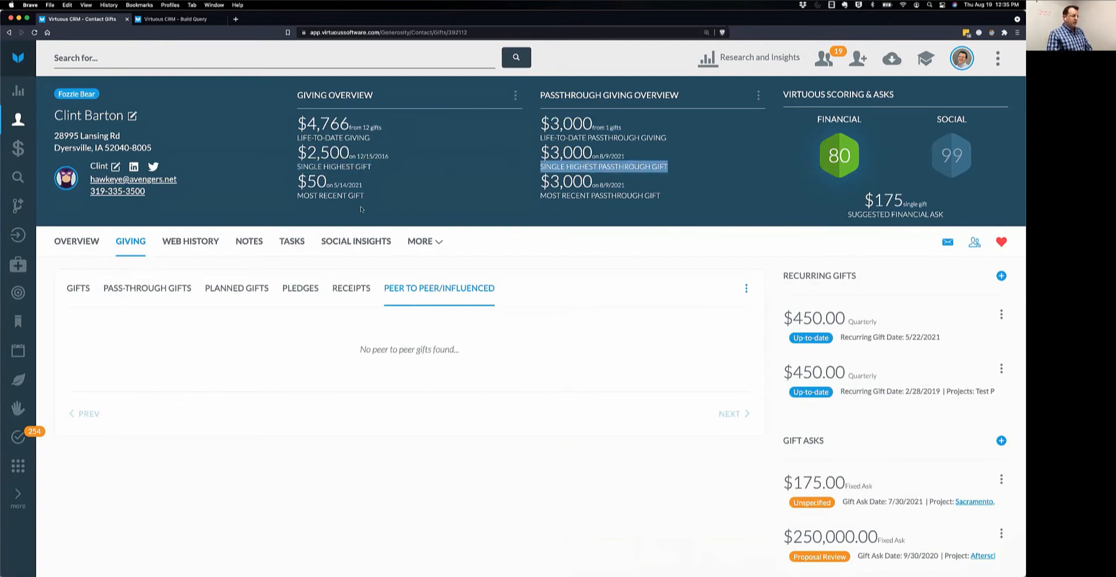
pyautogui.moveTo(297, 198); pyautogui.dragTo(364, 198)
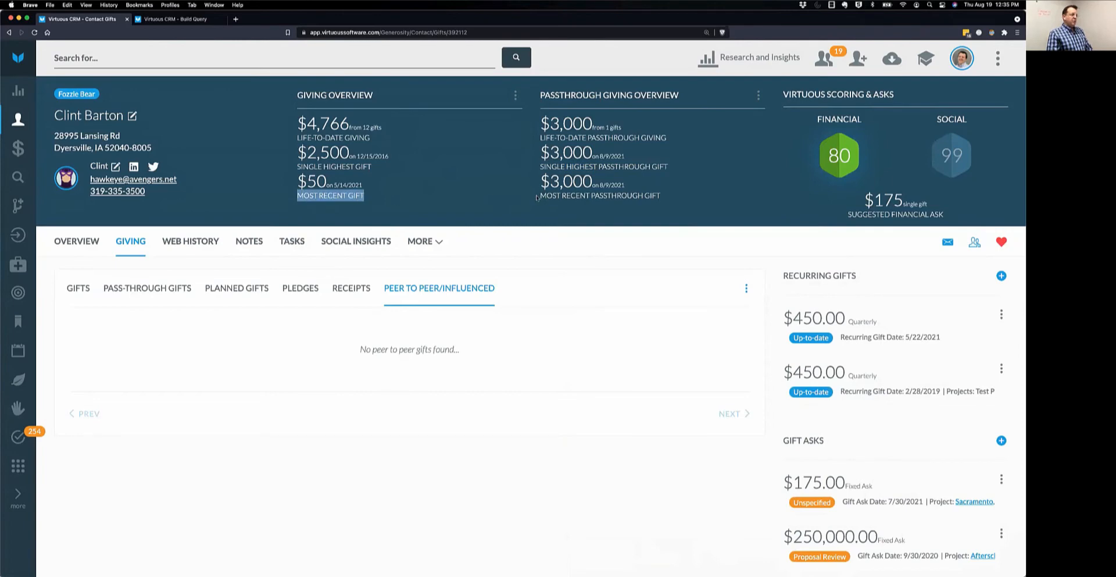
pyautogui.moveTo(540, 198); pyautogui.dragTo(668, 201)
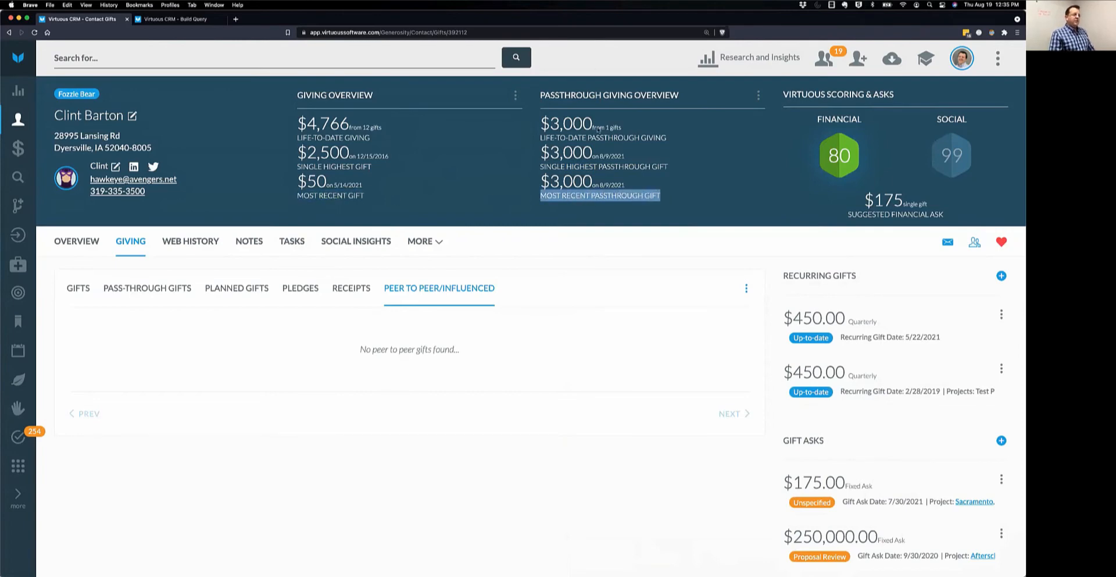
pyautogui.scroll(-2, 587, 201)
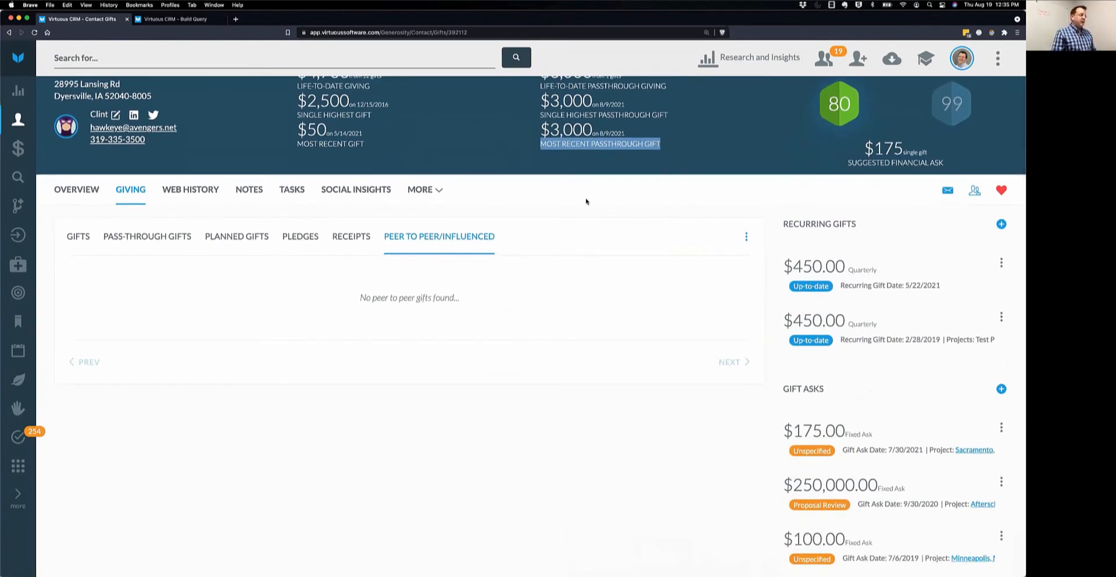
pyautogui.scroll(2, 586, 201)
# Look through the Gifts and Pass-Through Gifts lists, then return to Overview.
pyautogui.click(81, 291)
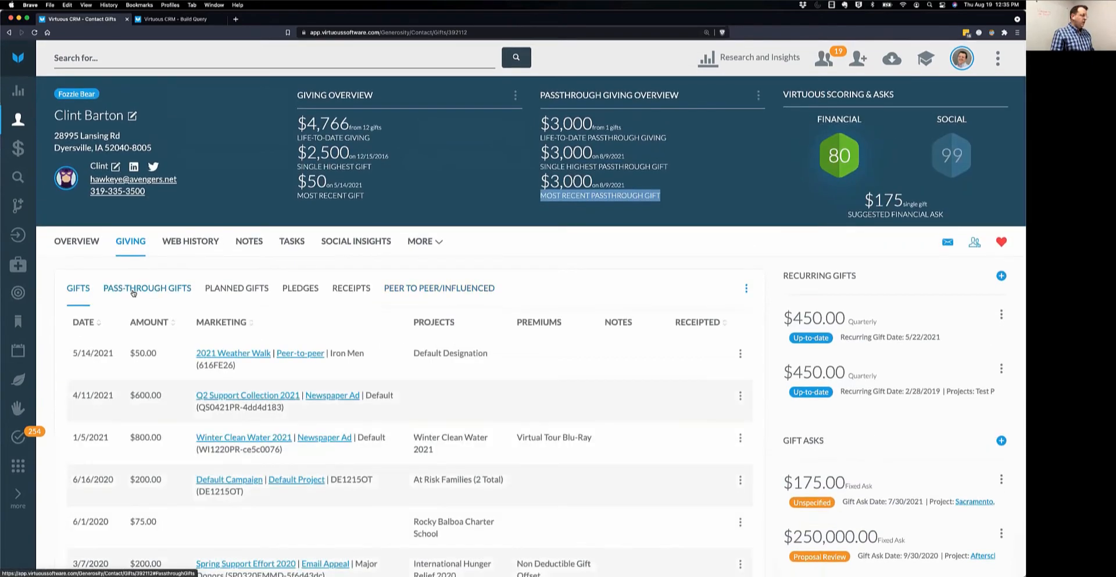
pyautogui.click(133, 293)
pyautogui.click(76, 245)
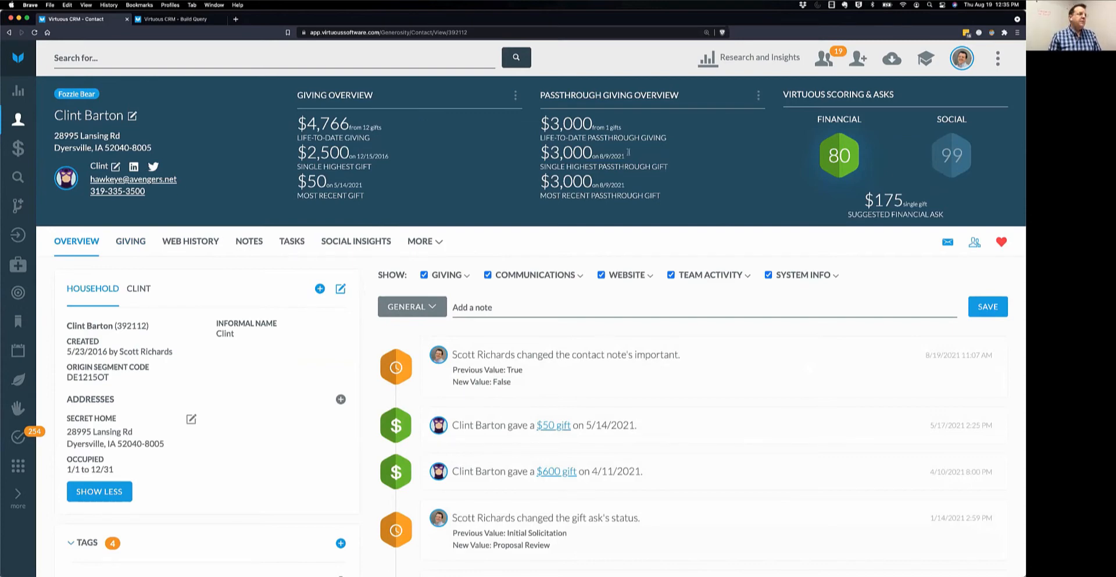
# Turn on Include Passthrough Giving in the Giving Overview widget.
pyautogui.click(514, 96)
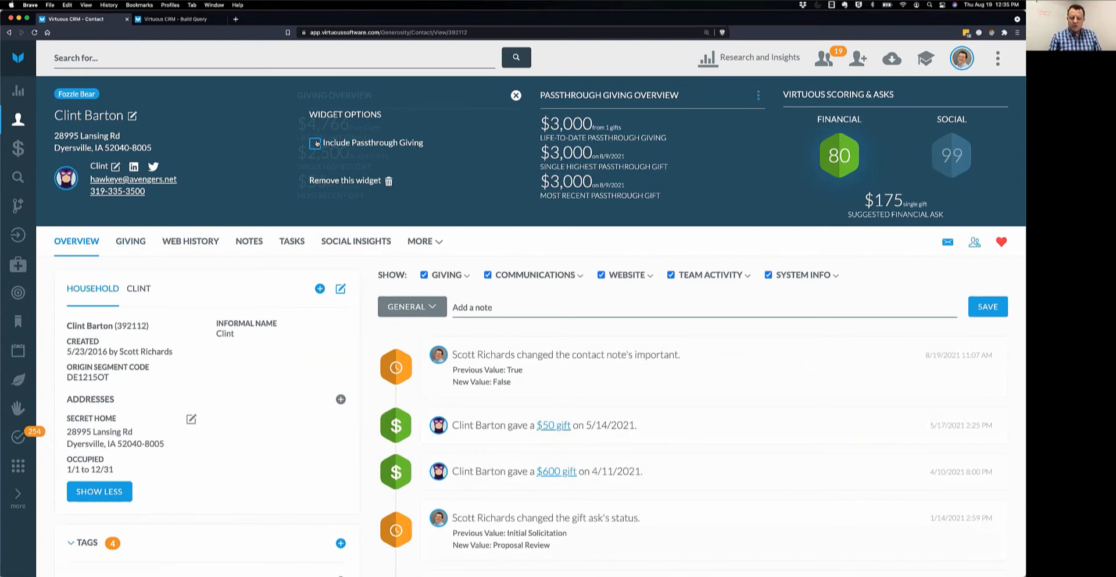
pyautogui.click(316, 143)
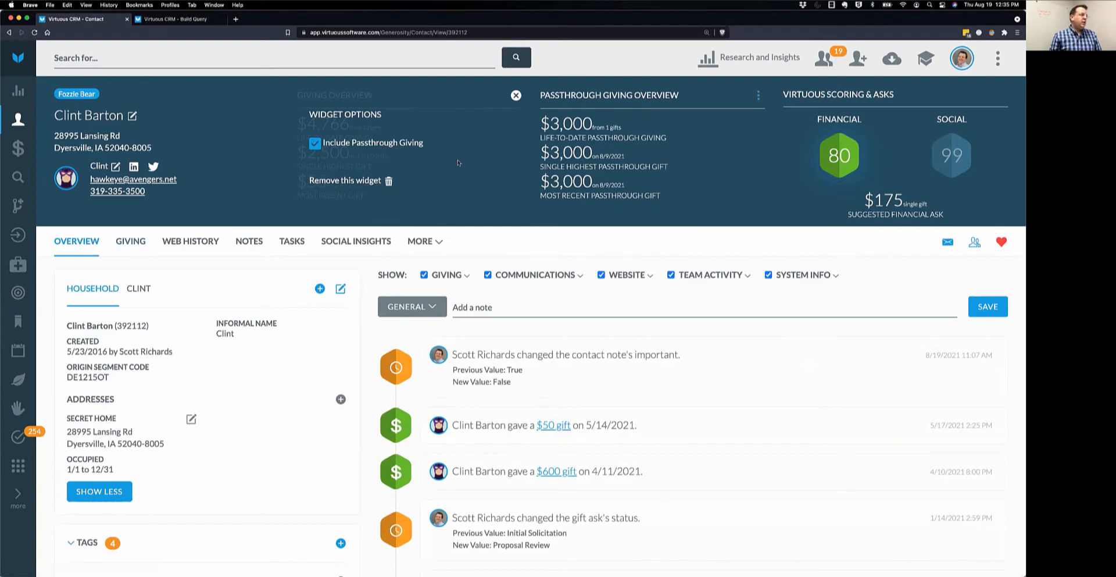
pyautogui.click(515, 96)
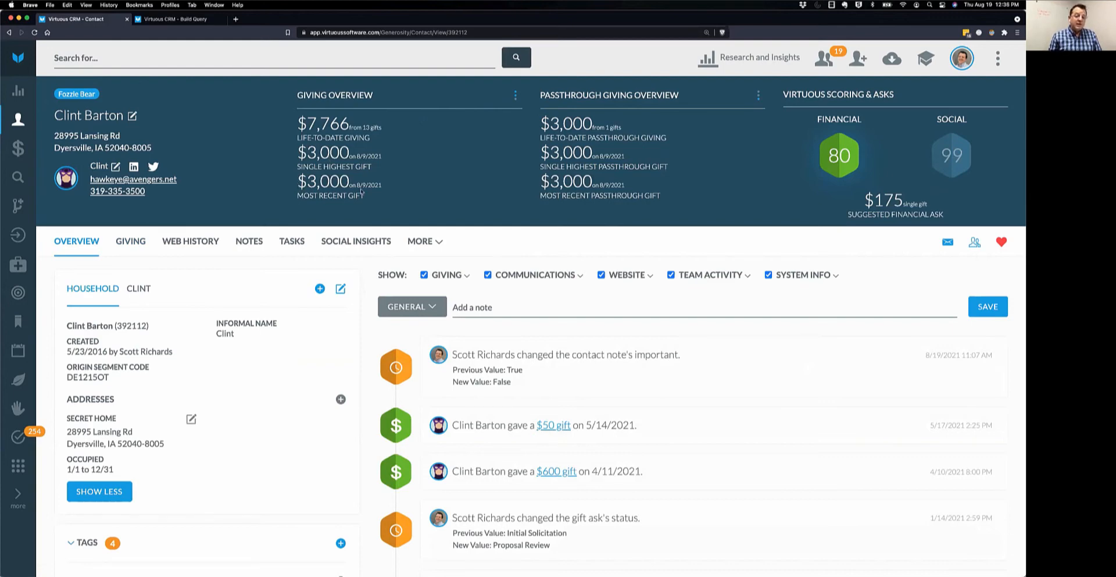
# Remove the Passthrough Giving Overview widget and start adding a widget in its slot.
pyautogui.click(758, 96)
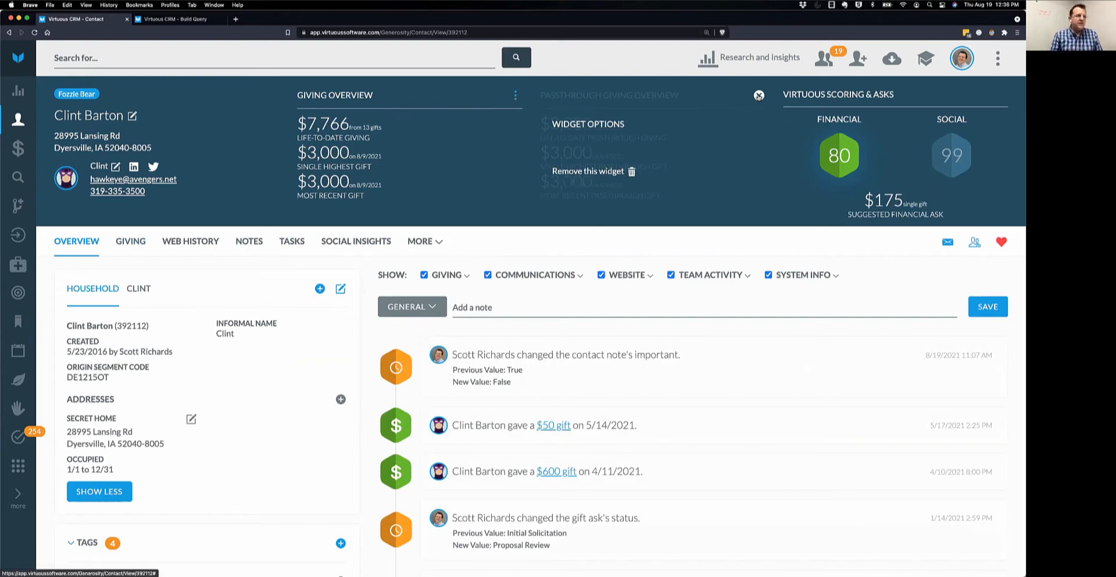
pyautogui.click(613, 175)
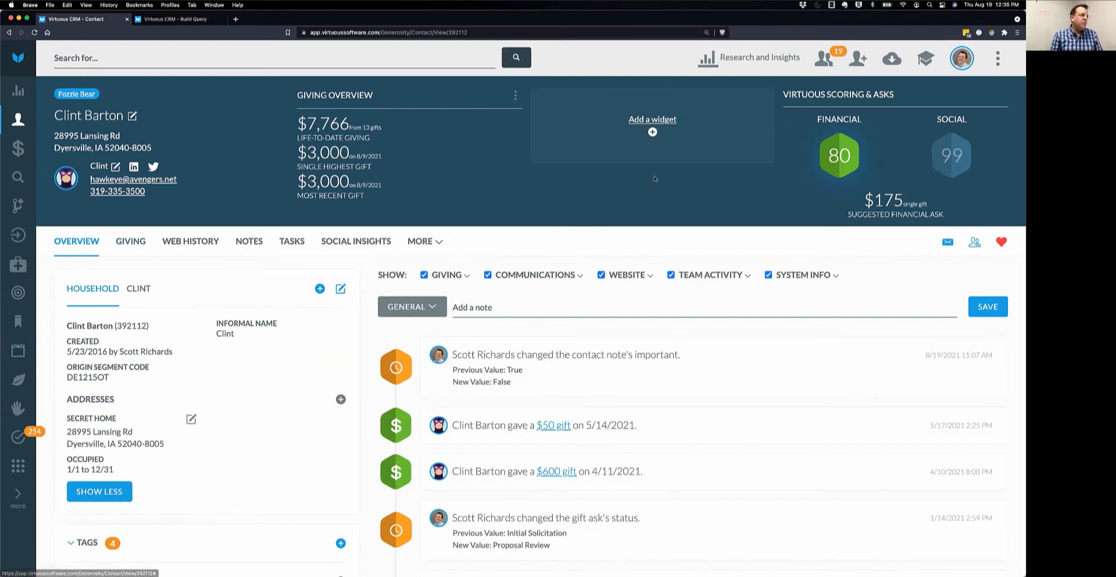
pyautogui.click(648, 120)
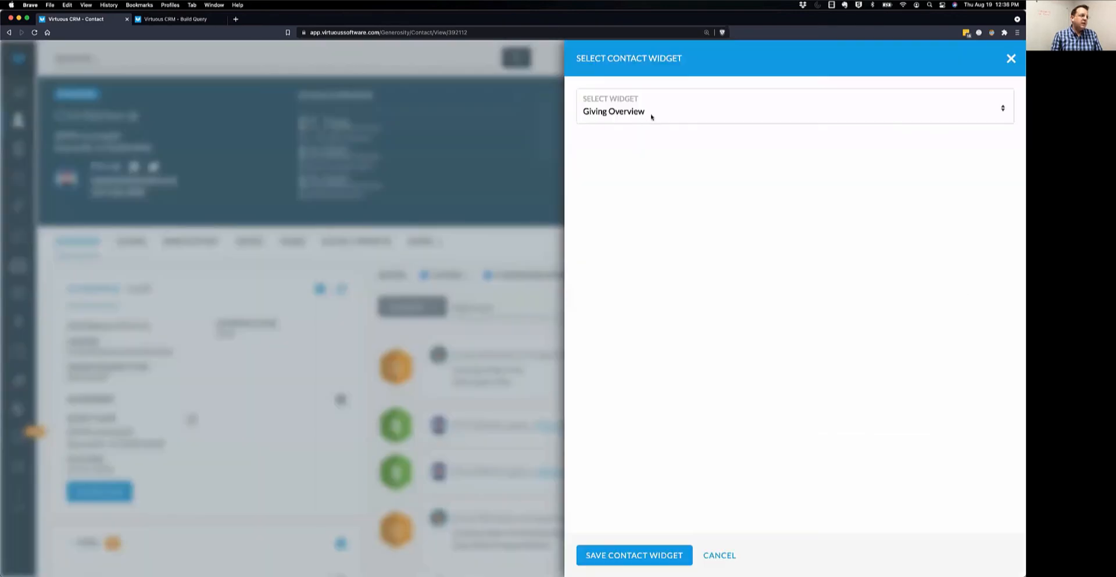
# Choose the Custom Widget type and name it 'My Super duper widget'.
pyautogui.click(652, 117)
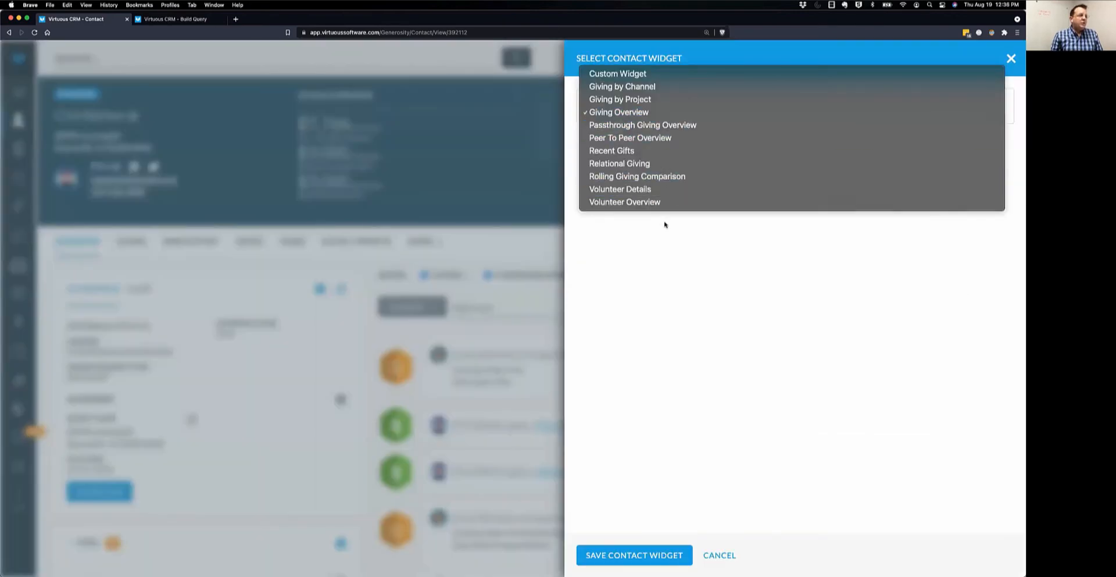
pyautogui.click(637, 74)
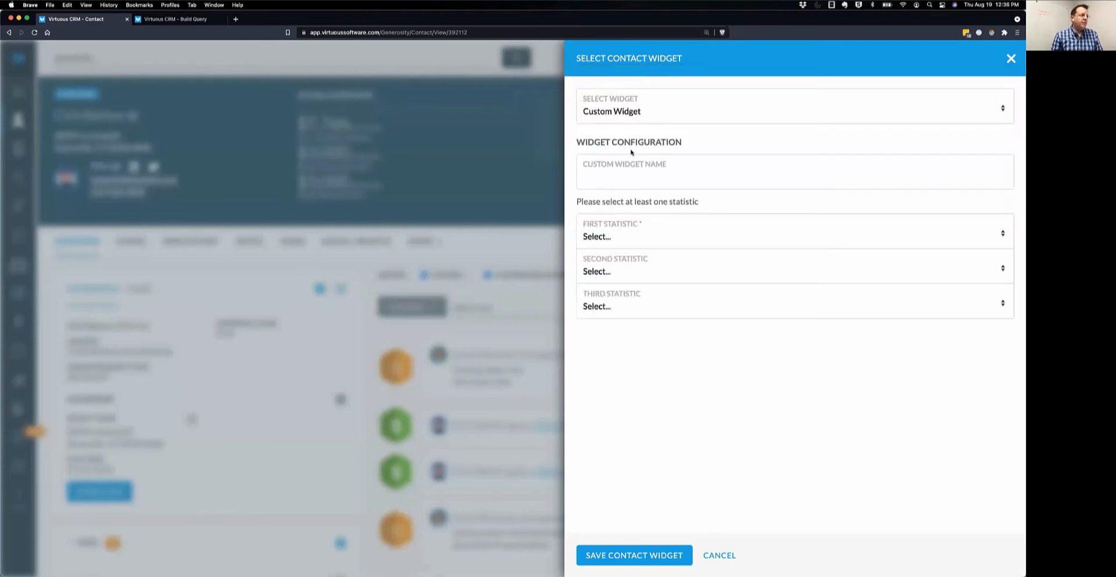
pyautogui.click(633, 177)
pyautogui.write('My')
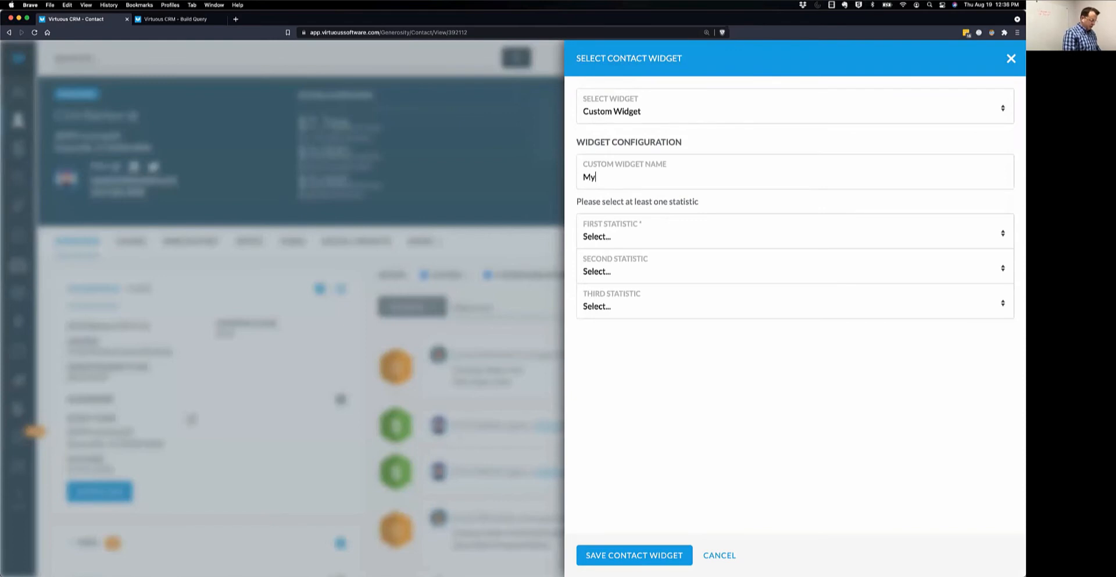
pyautogui.write(' Super dupe')
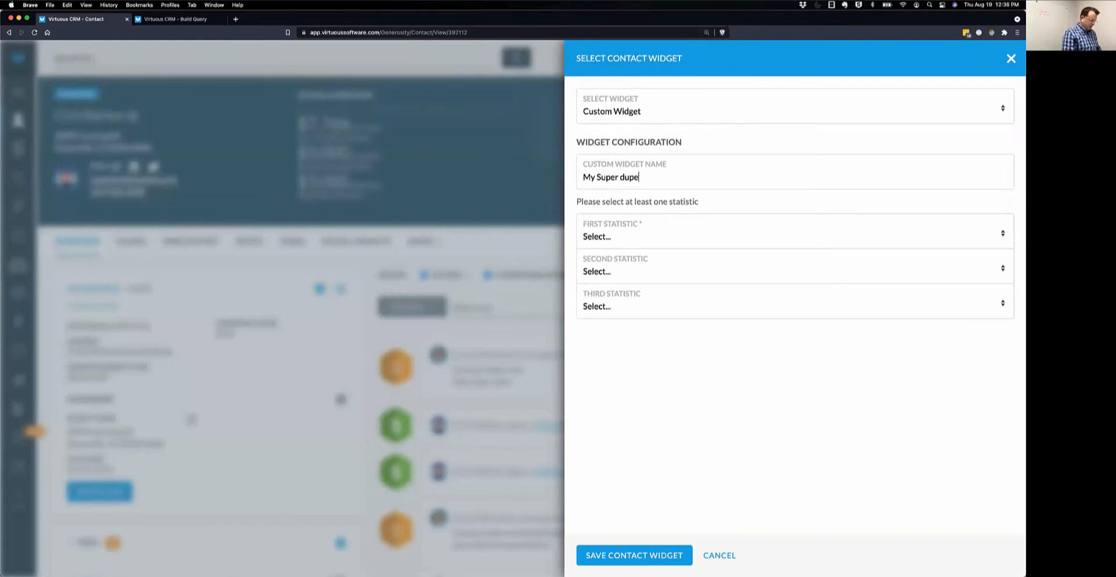
pyautogui.write('r widget')
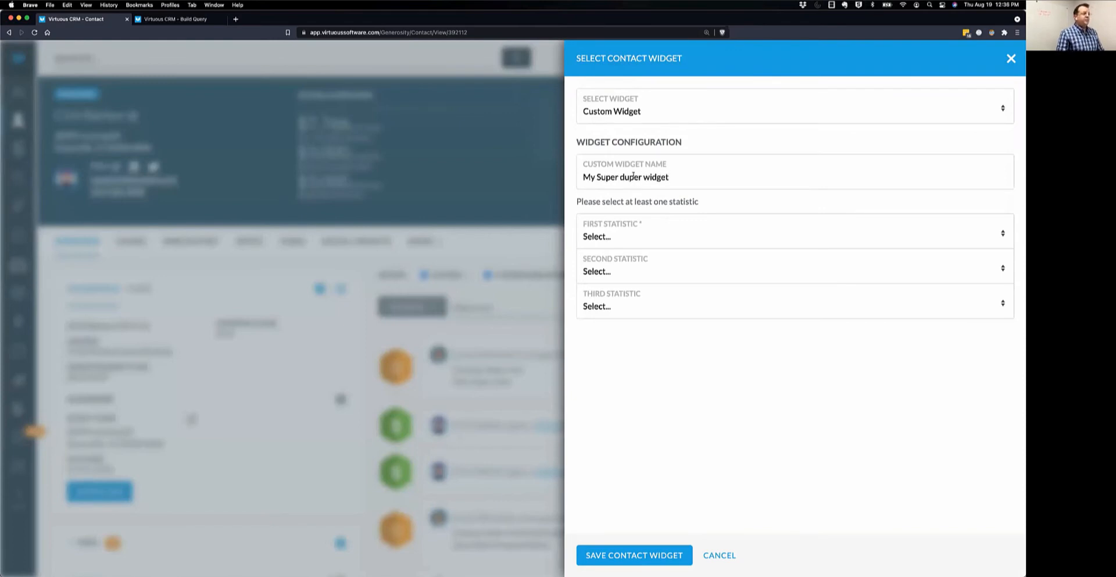
# Set the custom widget's first statistic to Life to Date Giving.
pyautogui.click(635, 240)
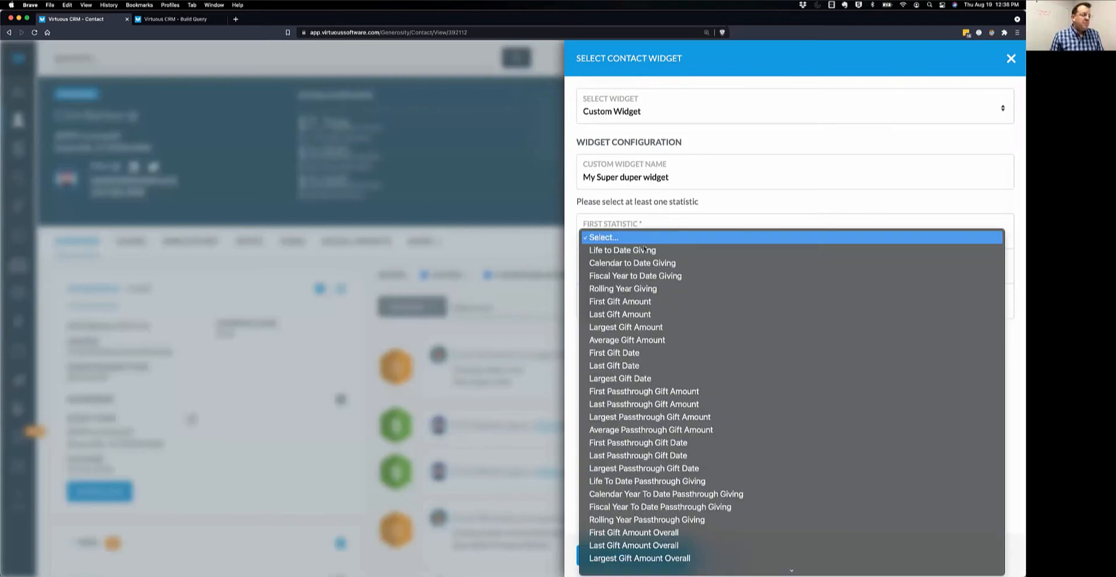
pyautogui.scroll(-2, 696, 300)
pyautogui.scroll(-3, 695, 297)
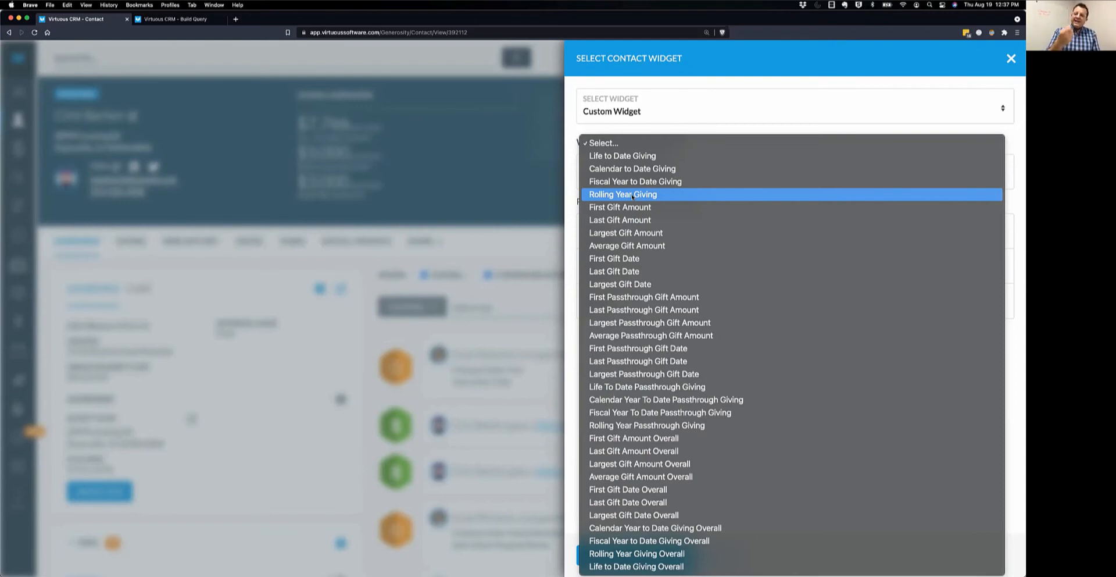
pyautogui.click(655, 156)
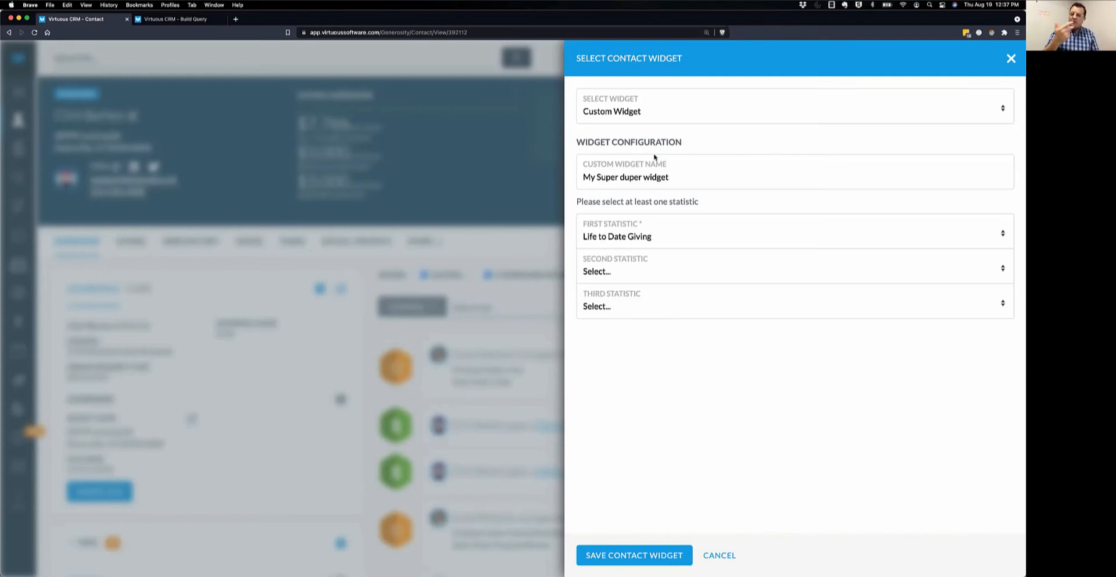
# Pick Life To Date Passthrough Giving as the second statistic and leave the third statistic empty.
pyautogui.click(612, 273)
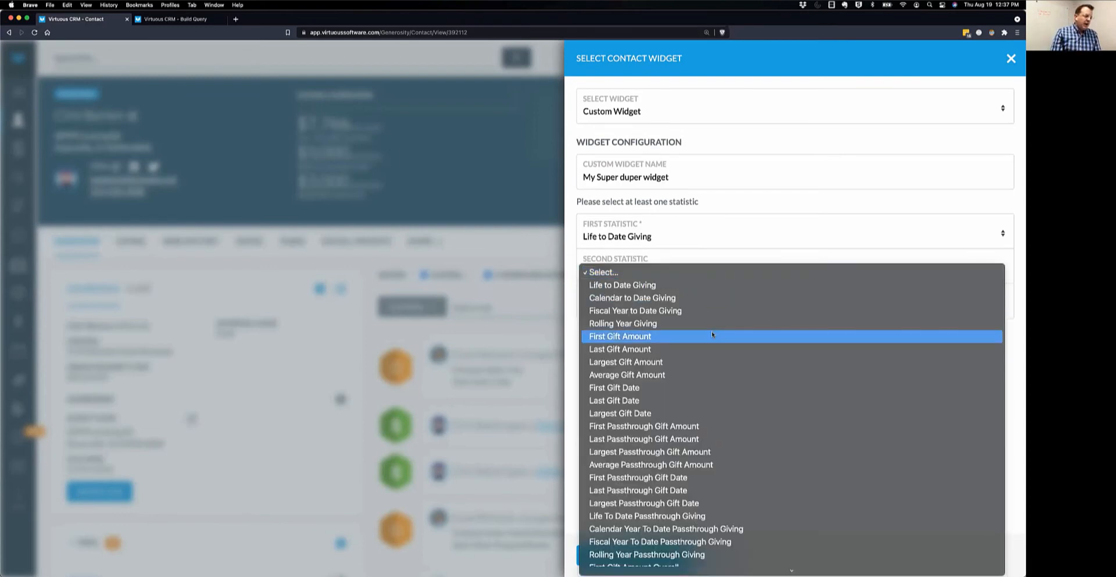
pyautogui.scroll(-3, 713, 330)
pyautogui.scroll(-4, 713, 333)
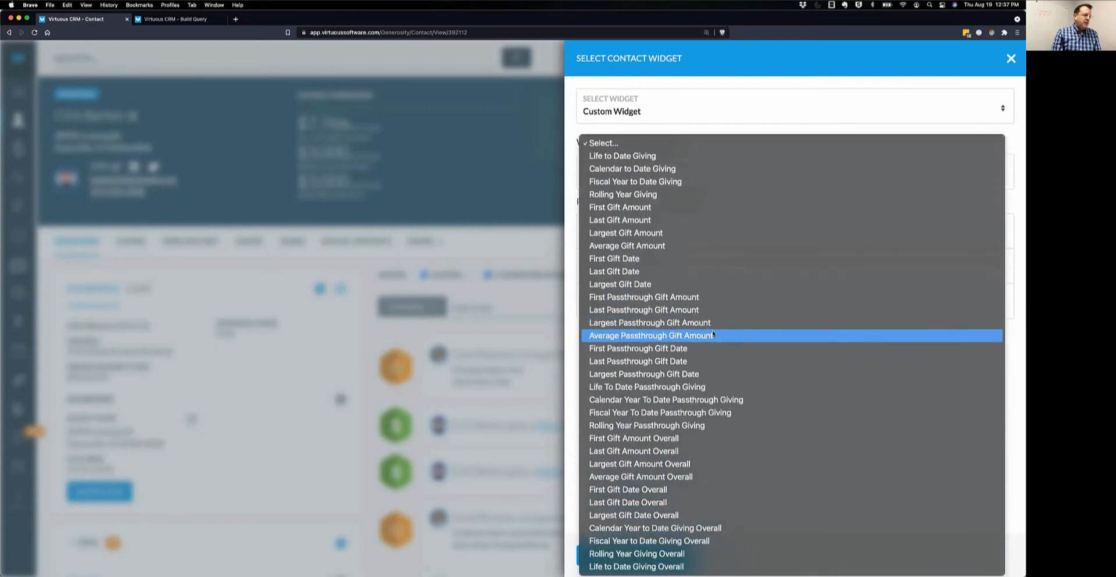
pyautogui.click(696, 389)
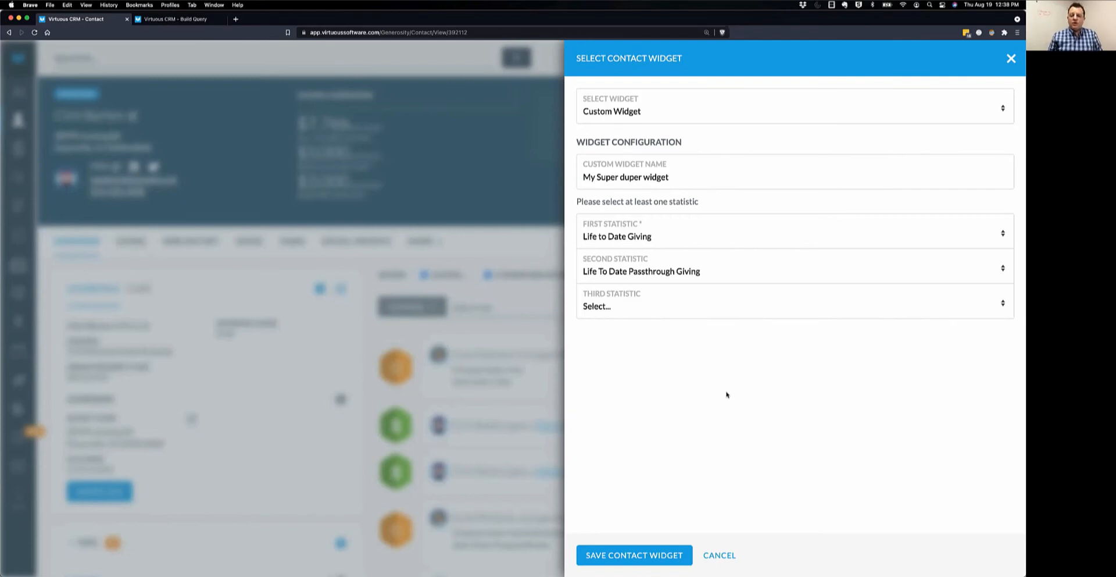
pyautogui.click(628, 308)
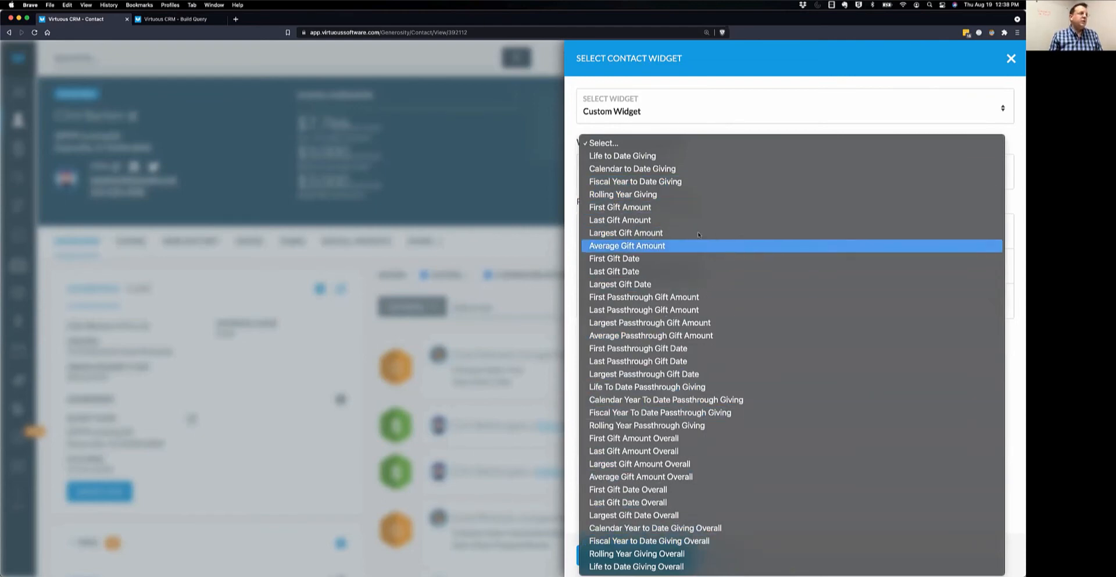
pyautogui.click(635, 154)
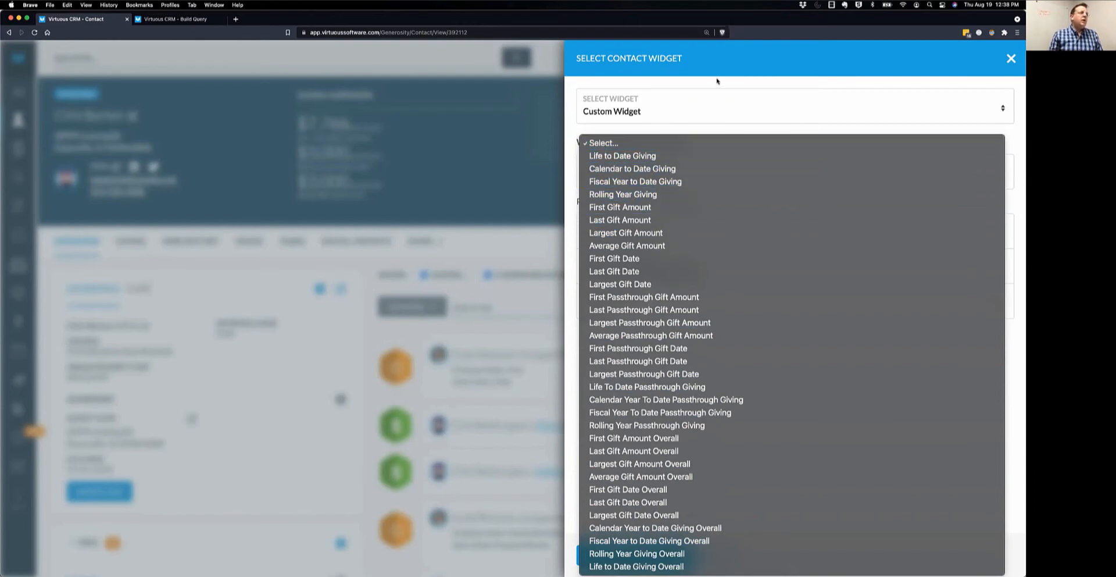
# On the Build Query page, search 'Life to date plus' and pick Life To Date Plus Passthrough Giving as the first filter field.
pyautogui.click(174, 19)
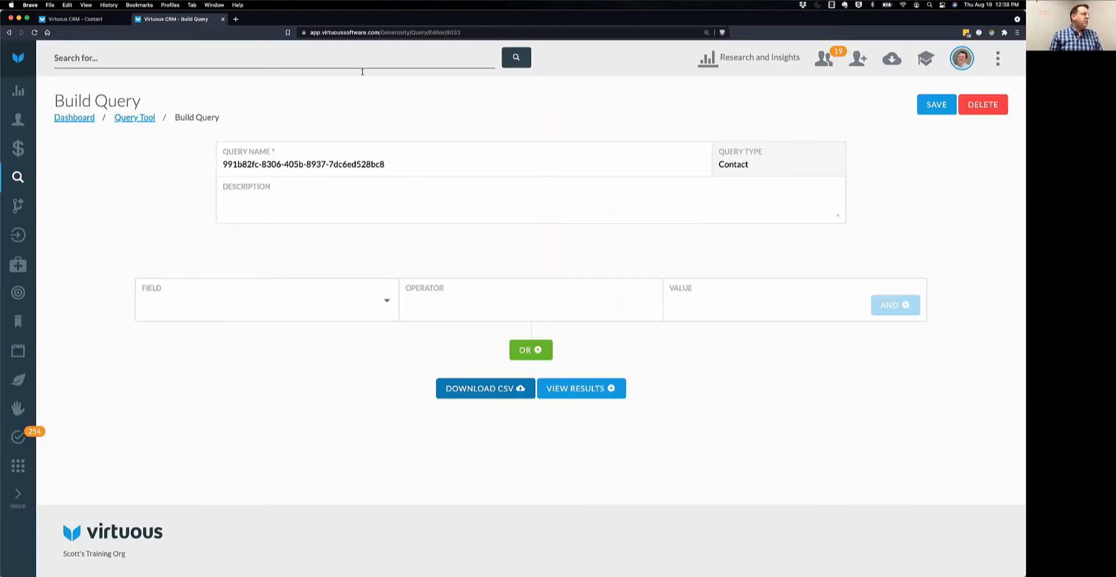
pyautogui.click(373, 301)
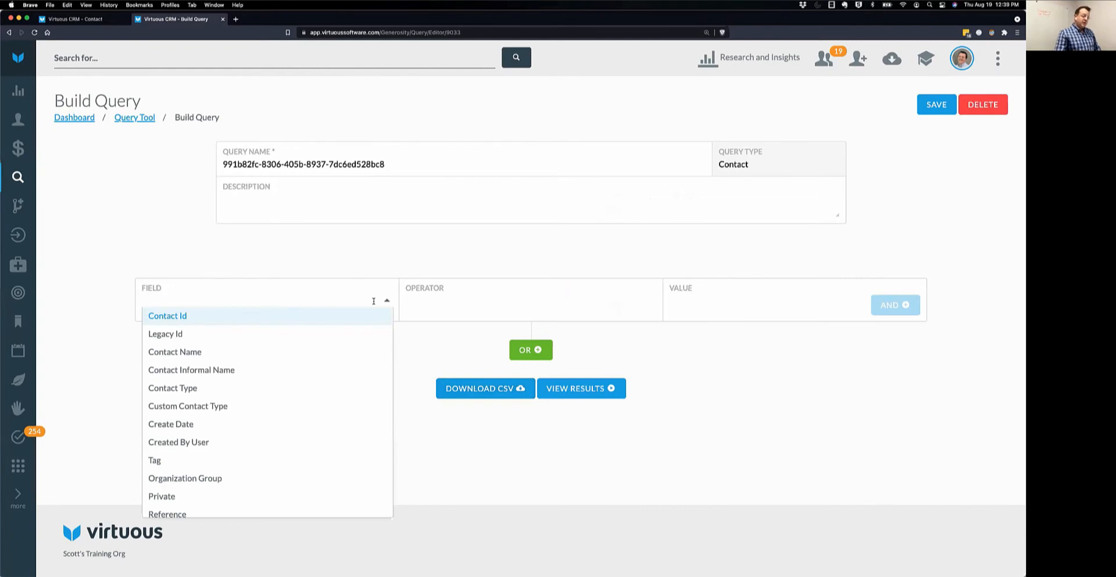
pyautogui.write('LIfe')
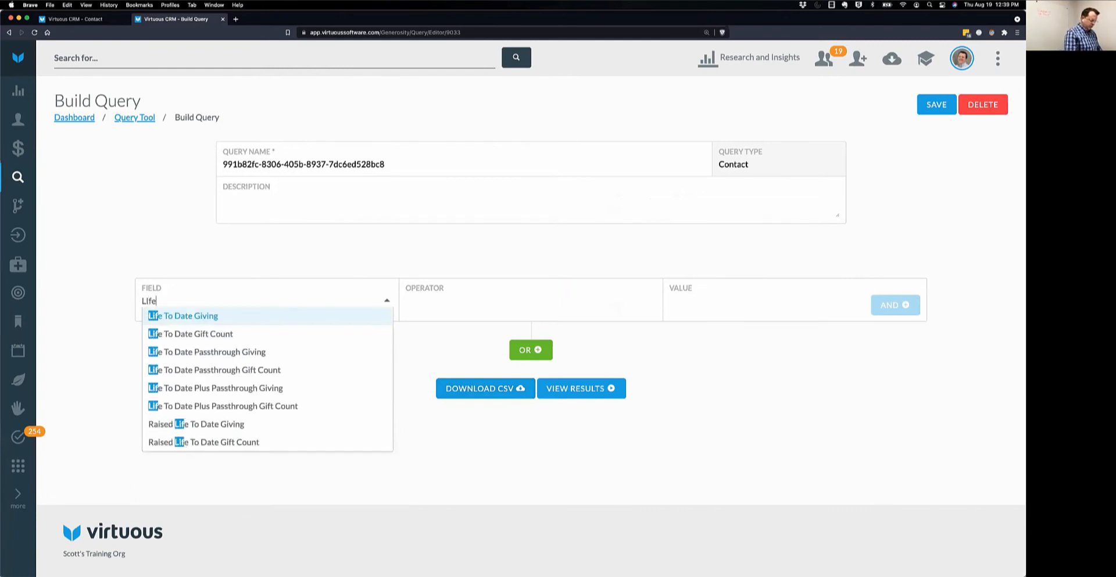
pyautogui.write(' to date plus')
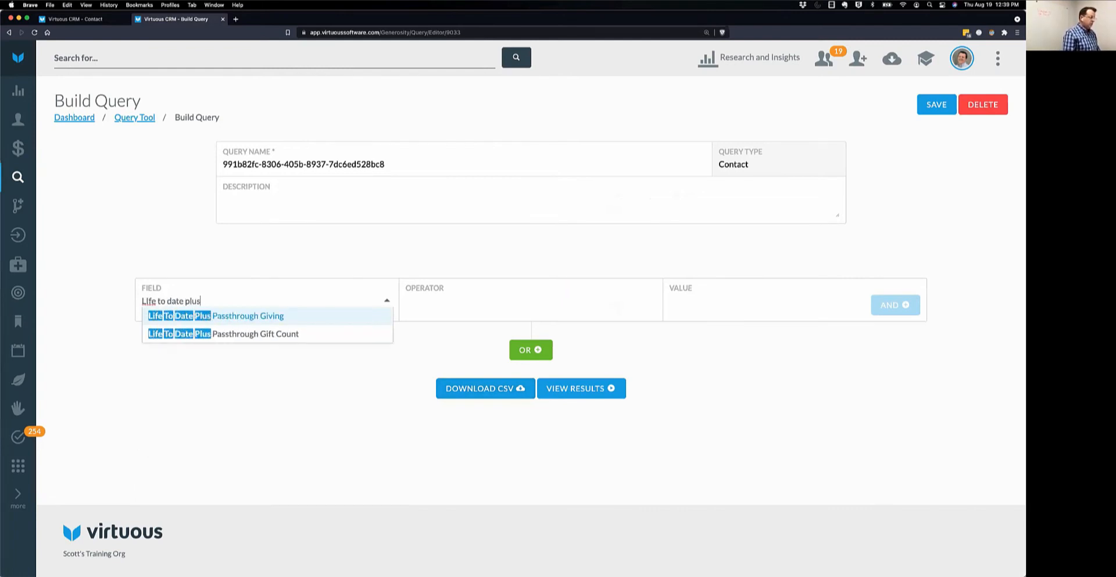
pyautogui.click(272, 318)
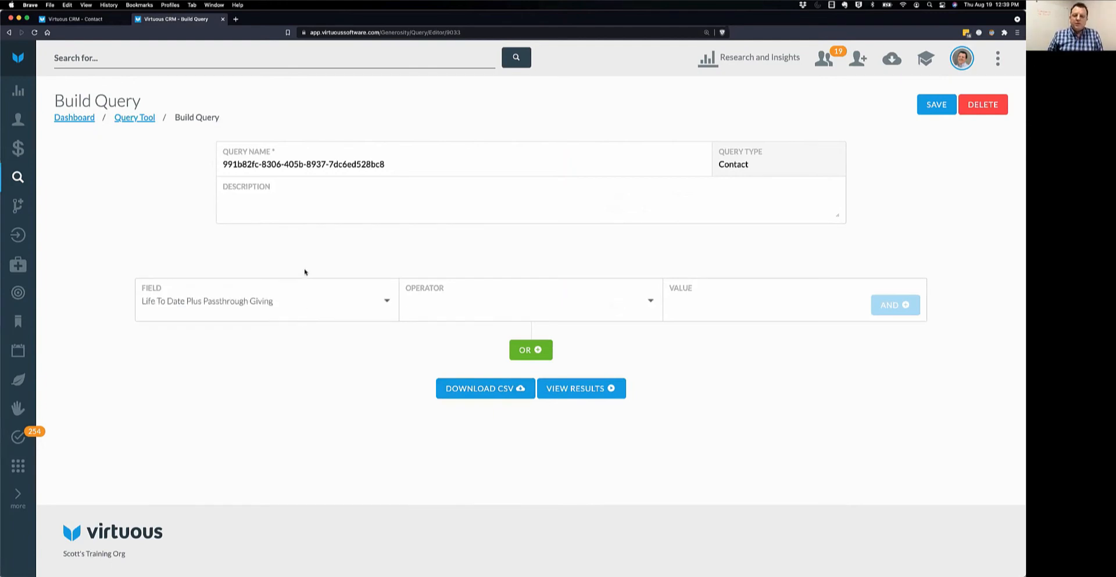
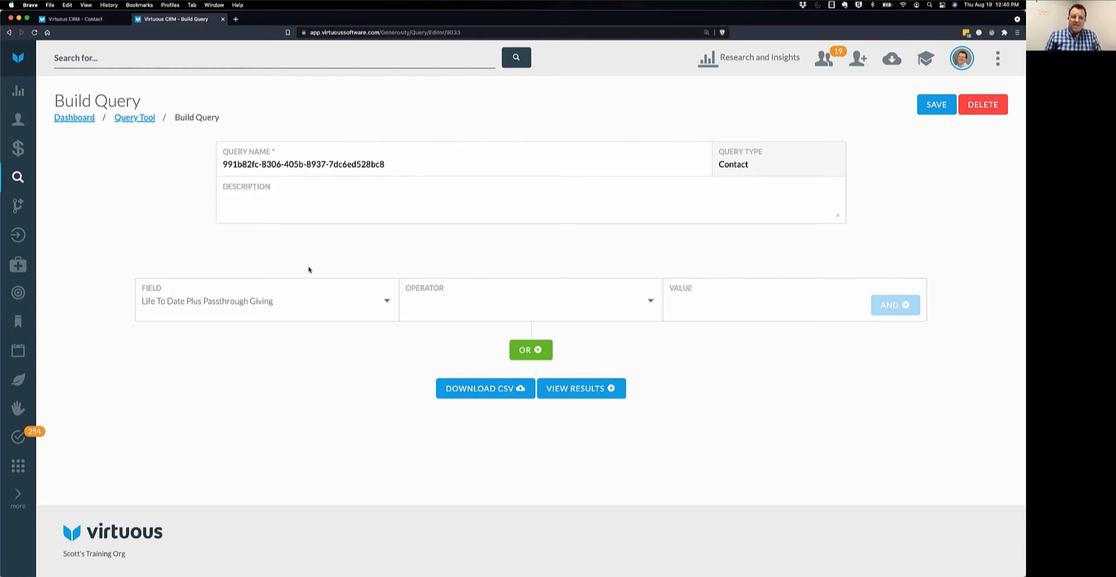
# Go back to the contact tab showing the 'My Super duper widget' statistics setup.
pyautogui.click(76, 18)
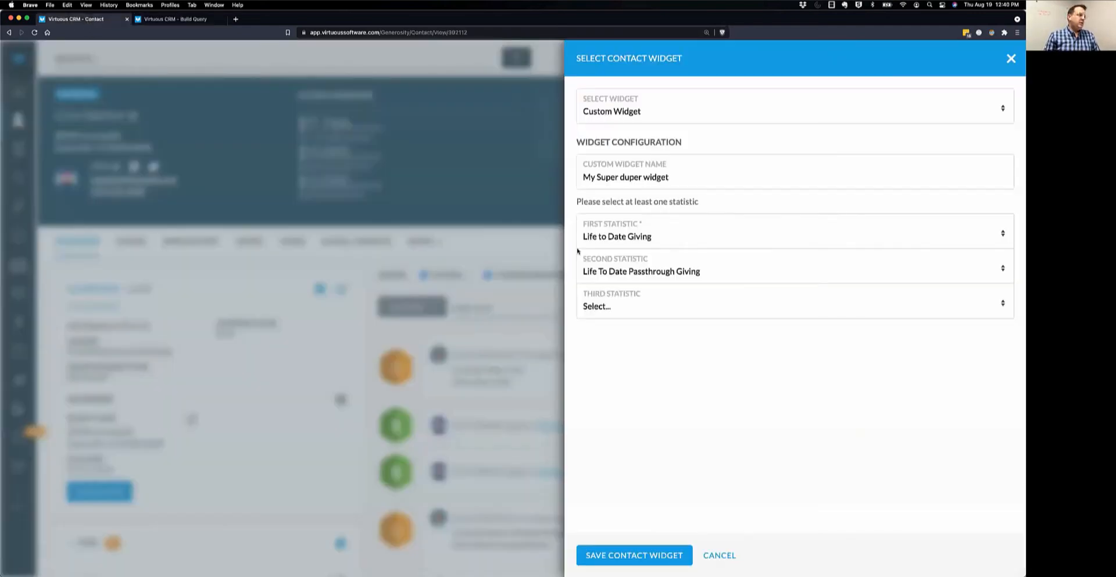
# Choose First Gift Amount from the Third Statistic list.
pyautogui.click(623, 312)
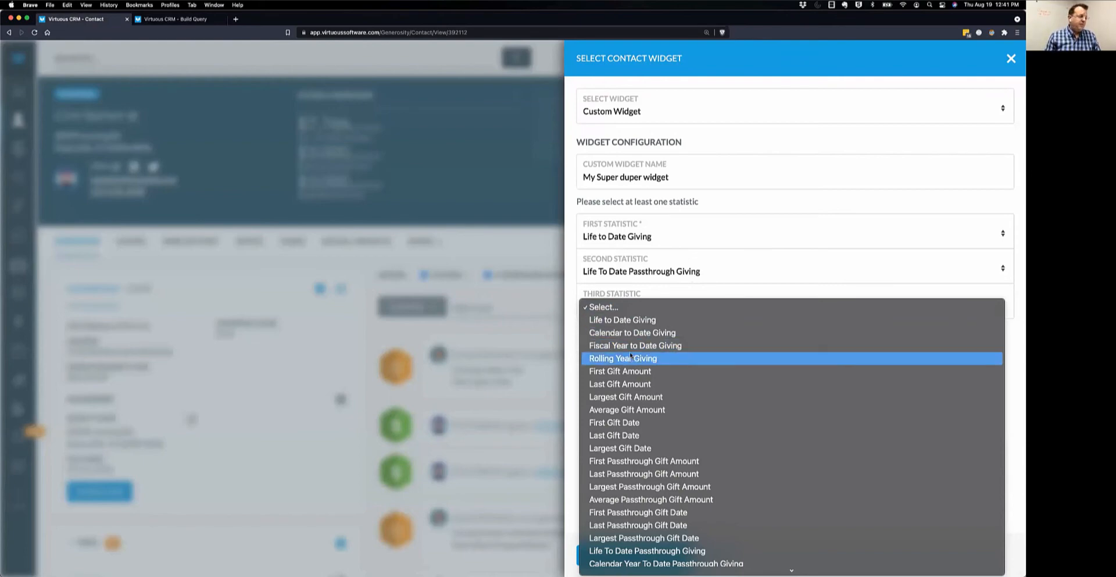
pyautogui.scroll(-4, 696, 374)
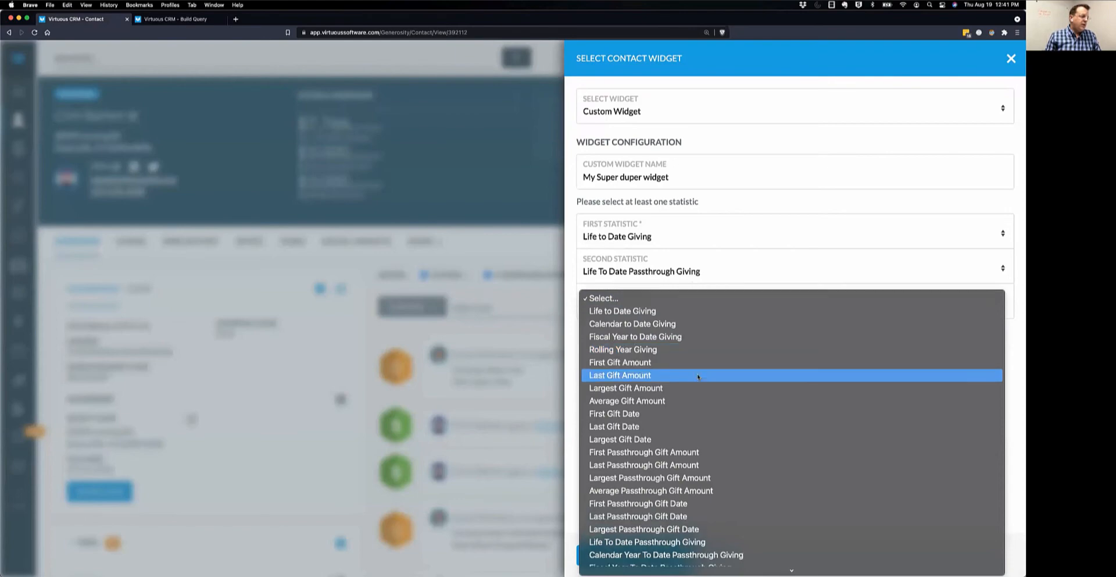
pyautogui.scroll(-3, 697, 373)
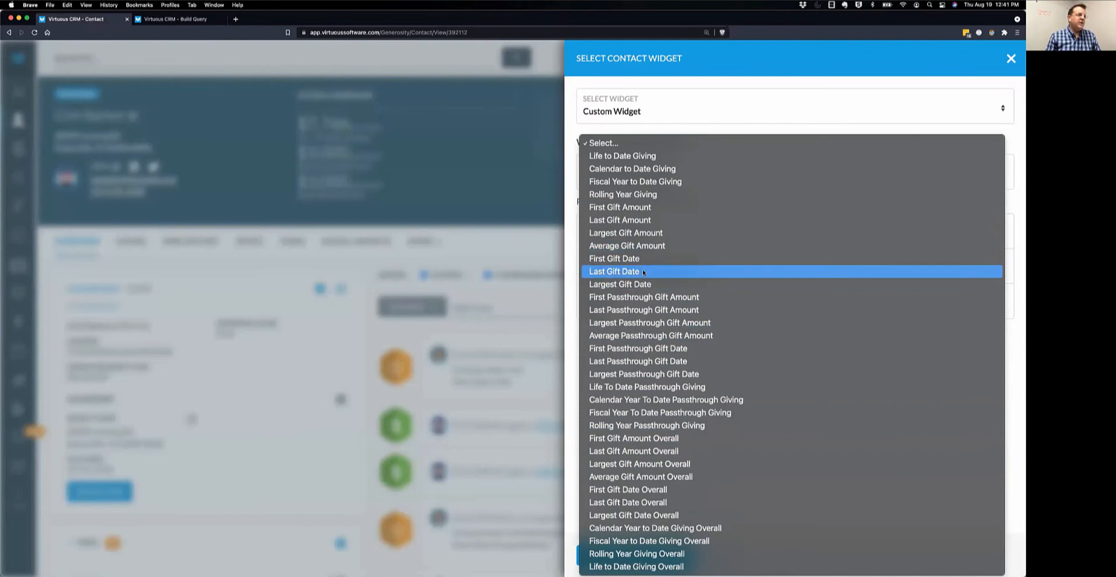
pyautogui.click(634, 209)
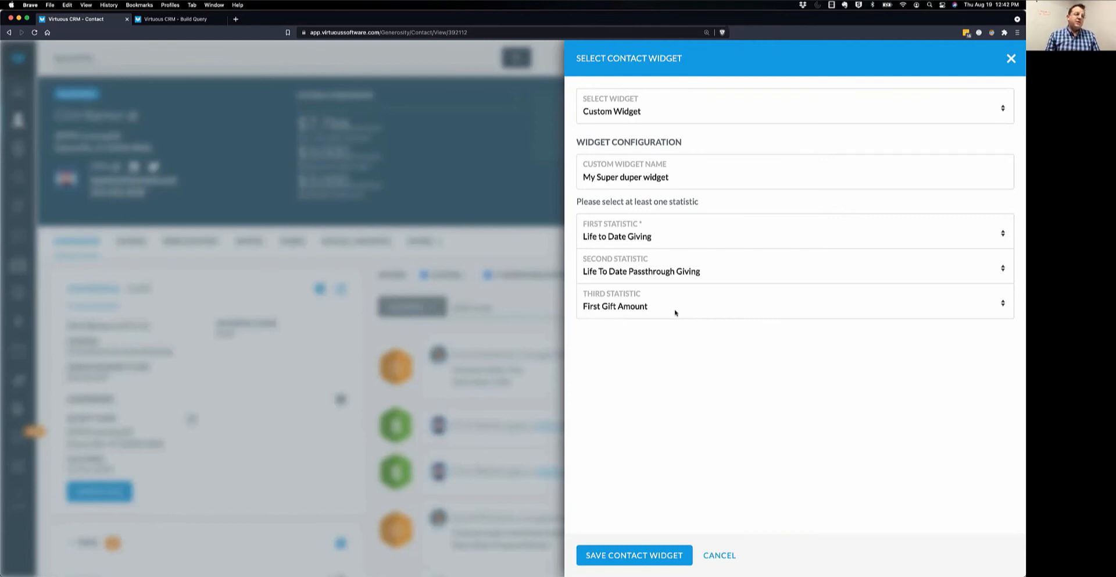
# Make First Passthrough Gift Amount the second statistic and First Gift Amount Overall the first, then return to Build Query.
pyautogui.click(659, 273)
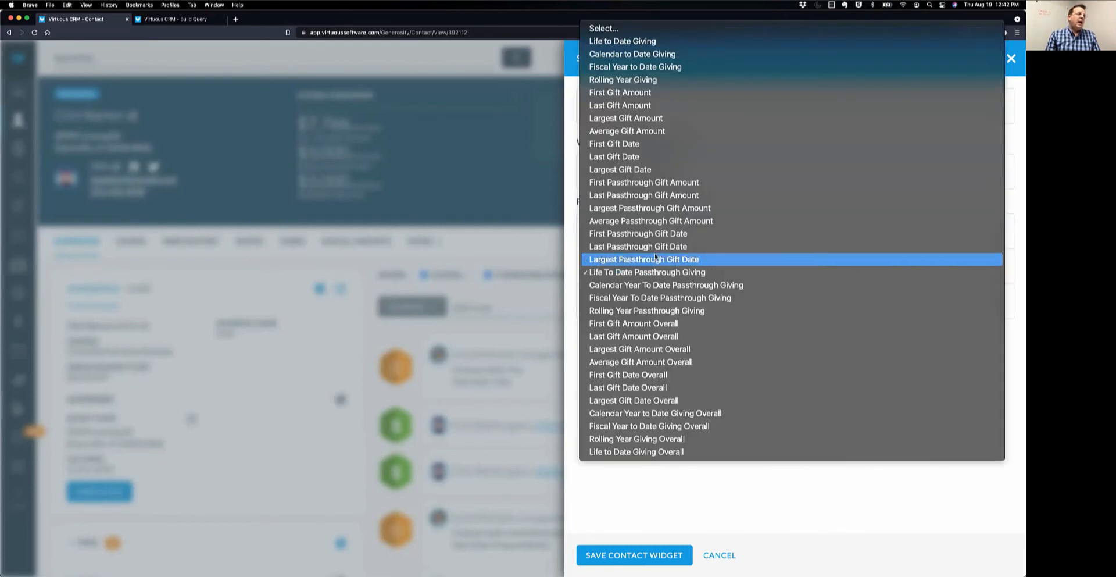
pyautogui.click(651, 183)
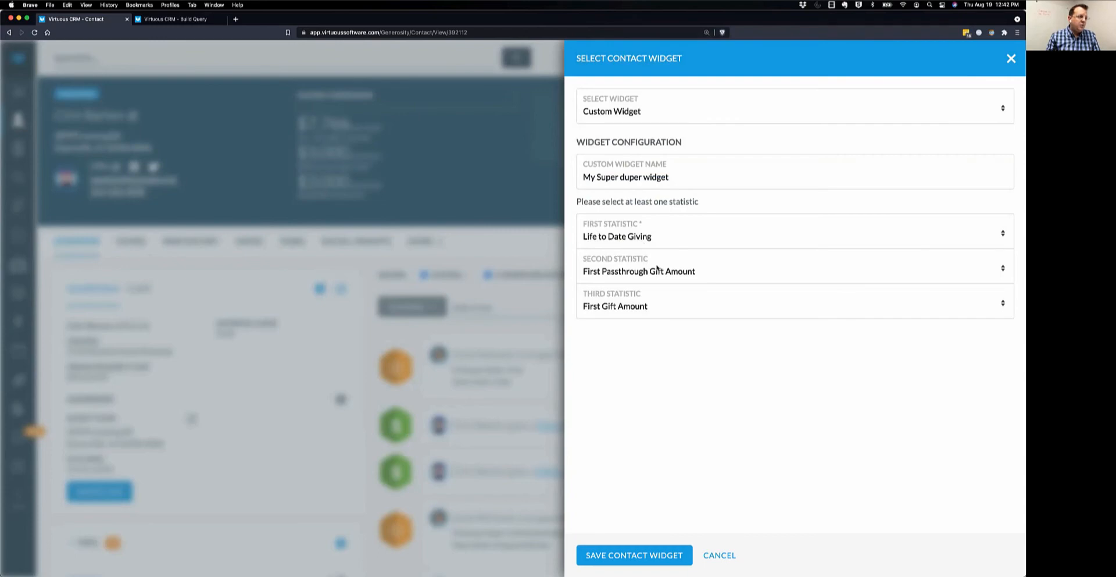
pyautogui.click(646, 238)
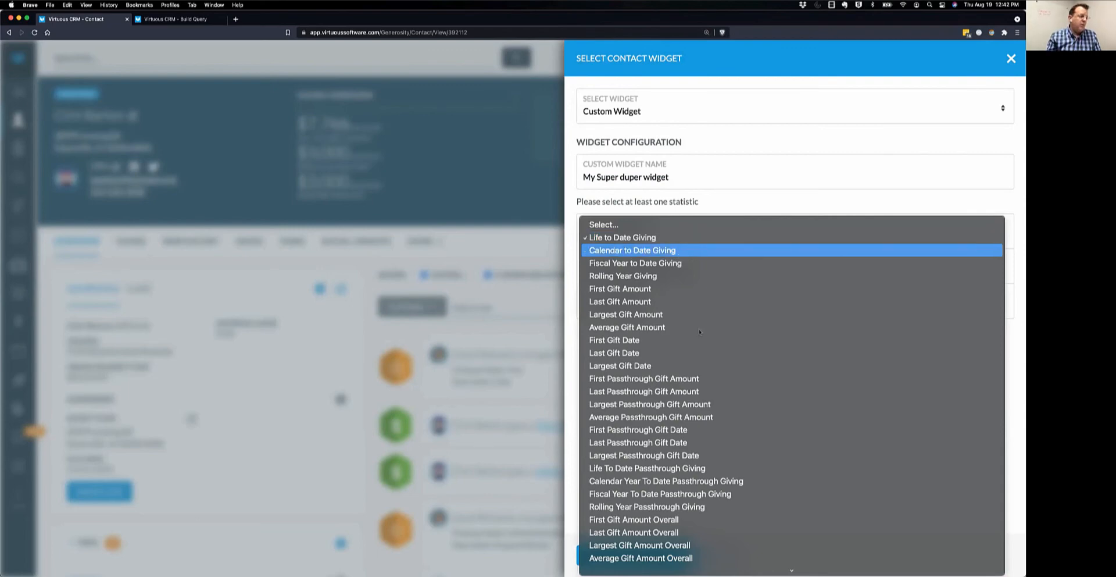
pyautogui.scroll(-3, 680, 425)
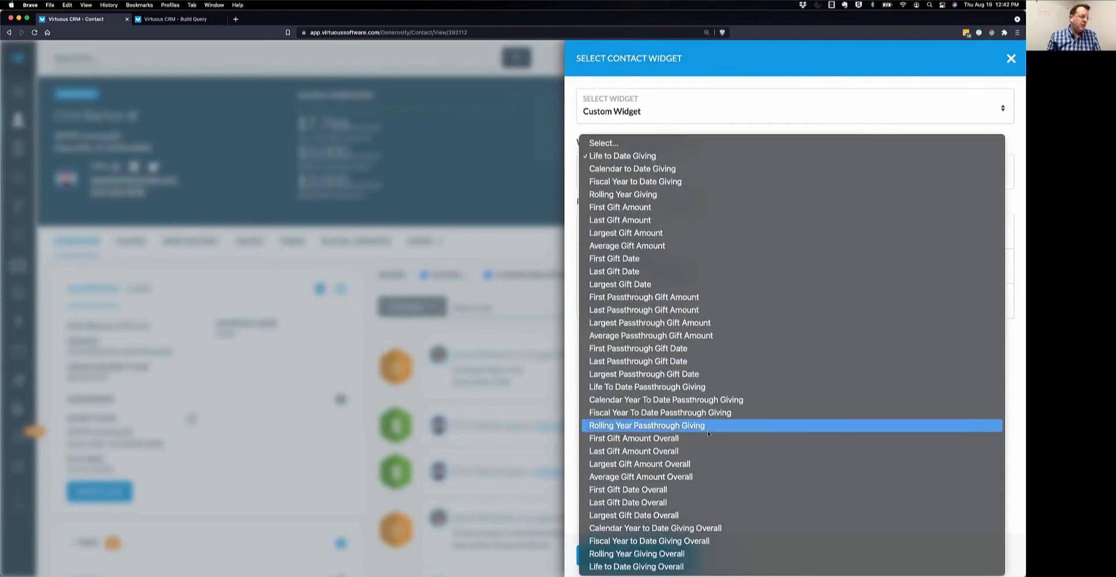
pyautogui.click(673, 441)
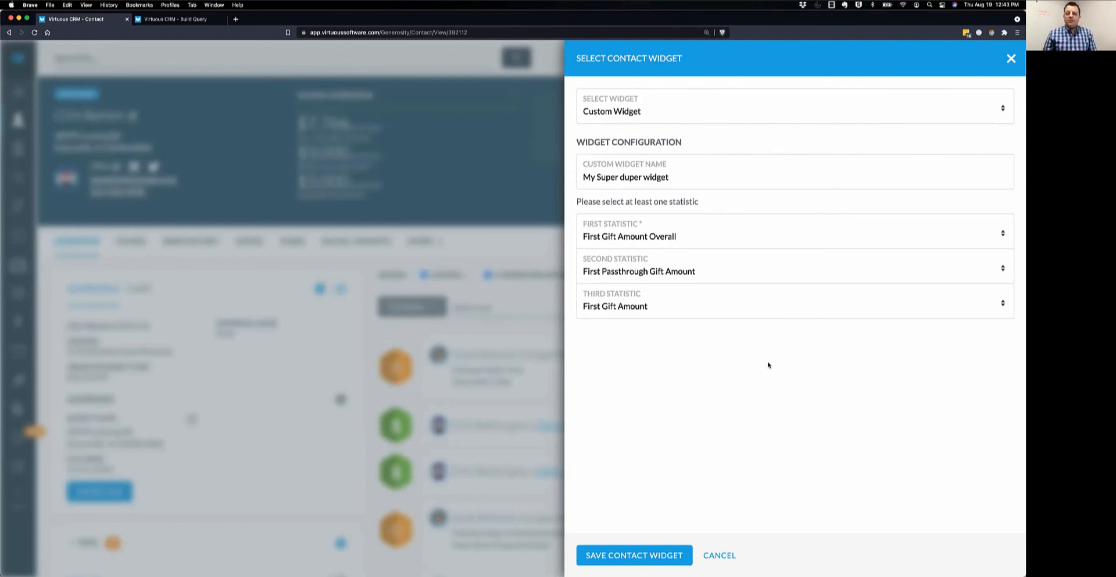
pyautogui.click(670, 237)
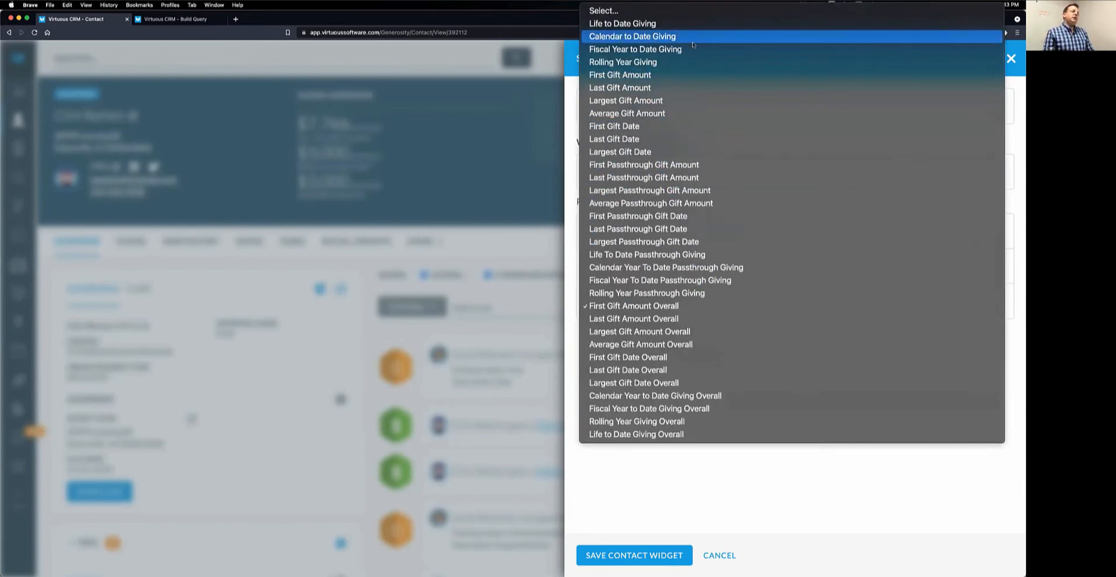
pyautogui.click(731, 308)
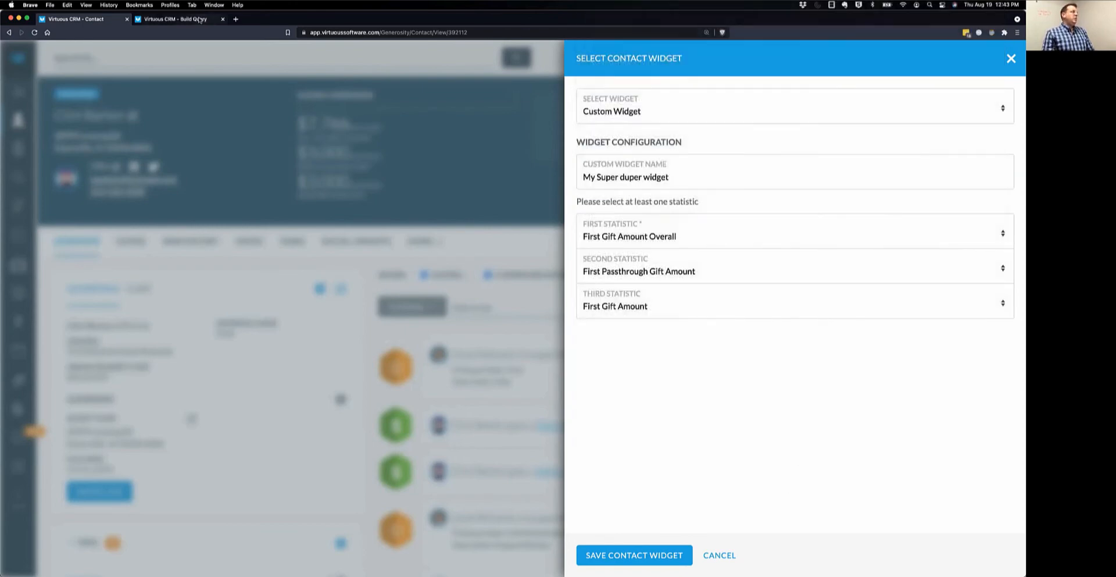
pyautogui.click(199, 19)
# Search the query field list for 'Gift Count', browse the matching fields, then clear the search.
pyautogui.click(299, 302)
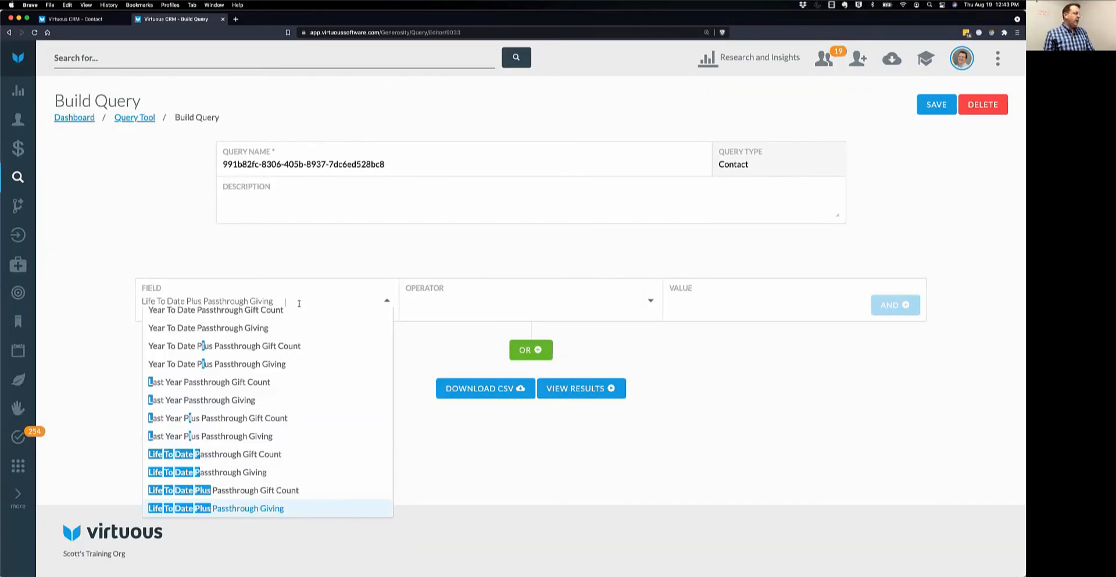
pyautogui.click(299, 303)
pyautogui.click(276, 301)
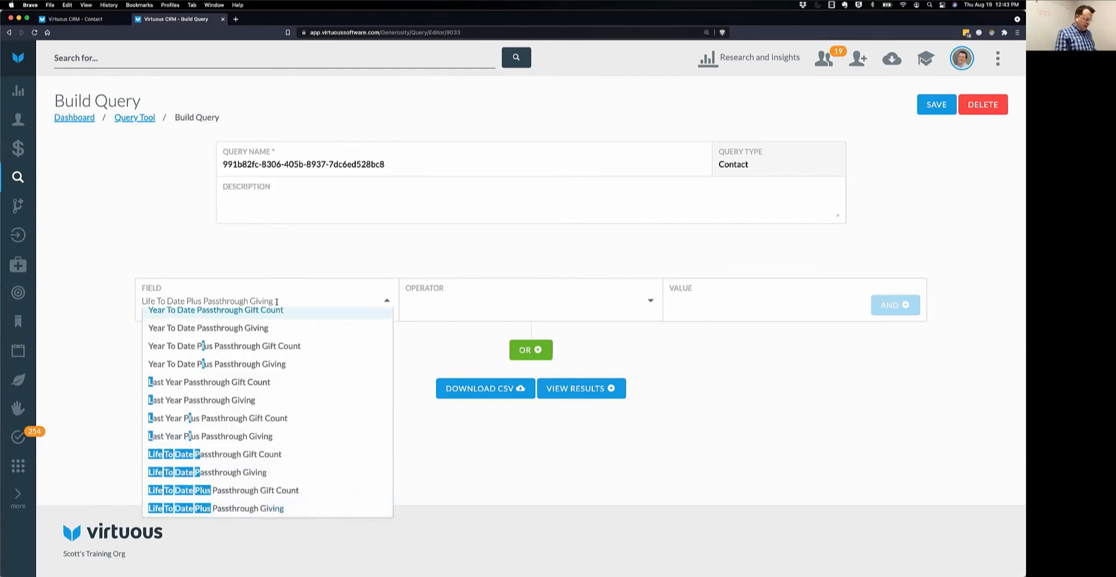
pyautogui.write('Gioft Cou')
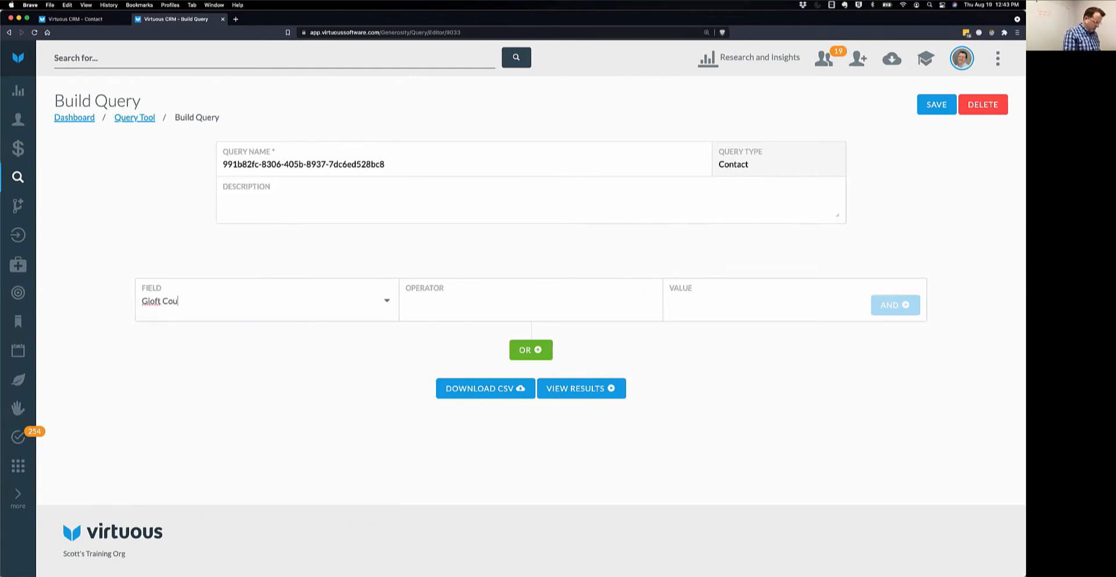
pyautogui.write('nt')
pyautogui.press('BackSpace')
pyautogui.press('BackSpace')
pyautogui.press('BackSpace')
pyautogui.press('BackSpace')
pyautogui.press('BackSpace')
pyautogui.press('BackSpace')
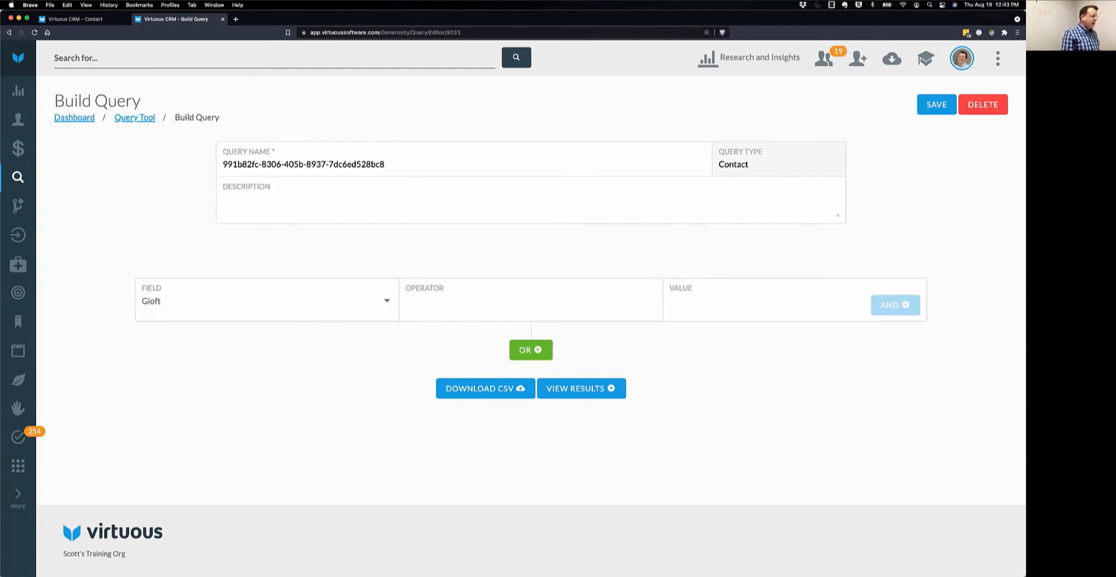
pyautogui.press('BackSpace')
pyautogui.press('BackSpace')
pyautogui.press('BackSpace')
pyautogui.write('ft C')
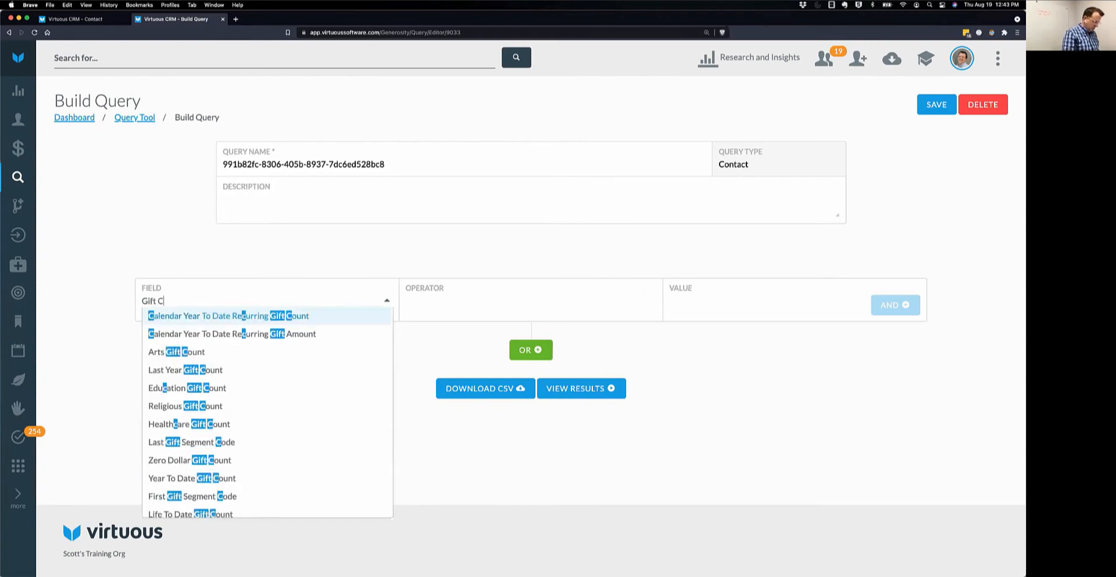
pyautogui.write('ount')
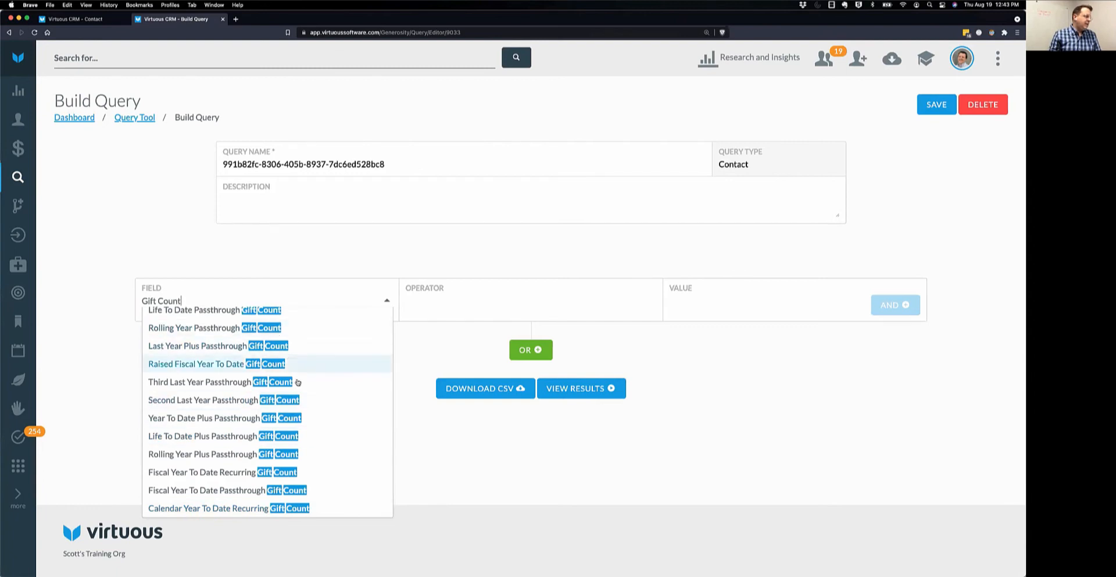
pyautogui.scroll(1, 297, 378)
pyautogui.scroll(3, 297, 380)
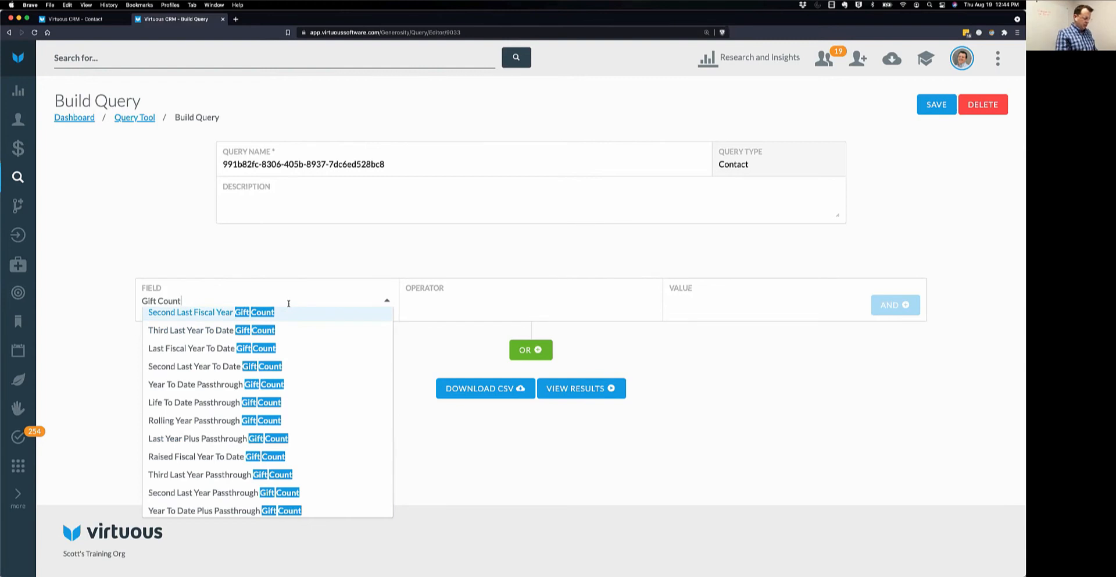
pyautogui.press('BackSpace')
pyautogui.press('BackSpace')
pyautogui.press('BackSpace')
pyautogui.press('BackSpace')
pyautogui.press('BackSpace')
pyautogui.press('BackSpace')
pyautogui.press('BackSpace')
pyautogui.press('BackSpace')
pyautogui.press('BackSpace')
pyautogui.press('BackSpace')
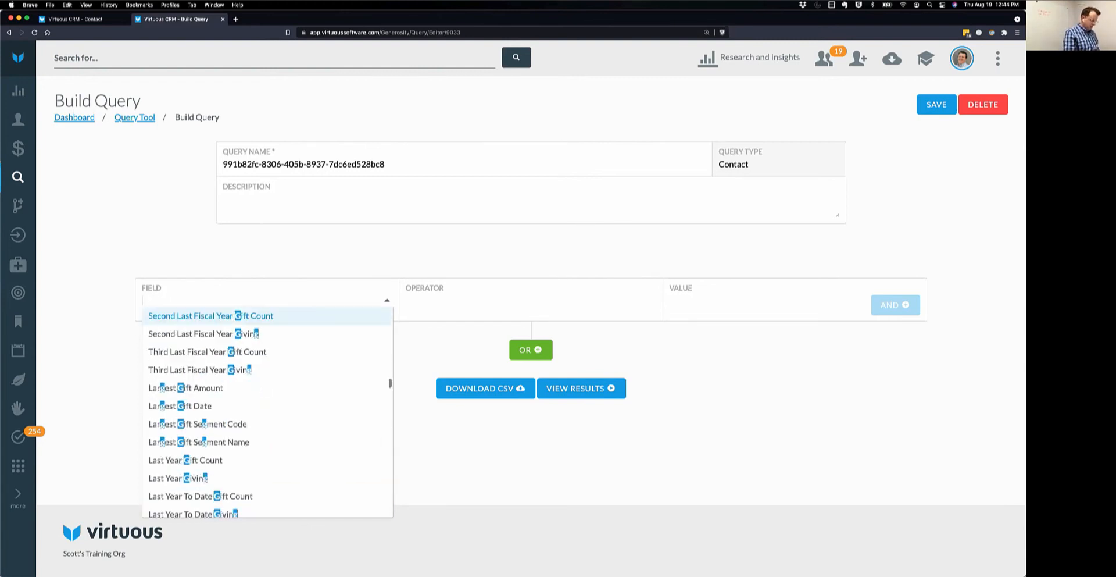
# Search the query field list for 'Gift Date' and browse the matching fields.
pyautogui.write('Gift Date')
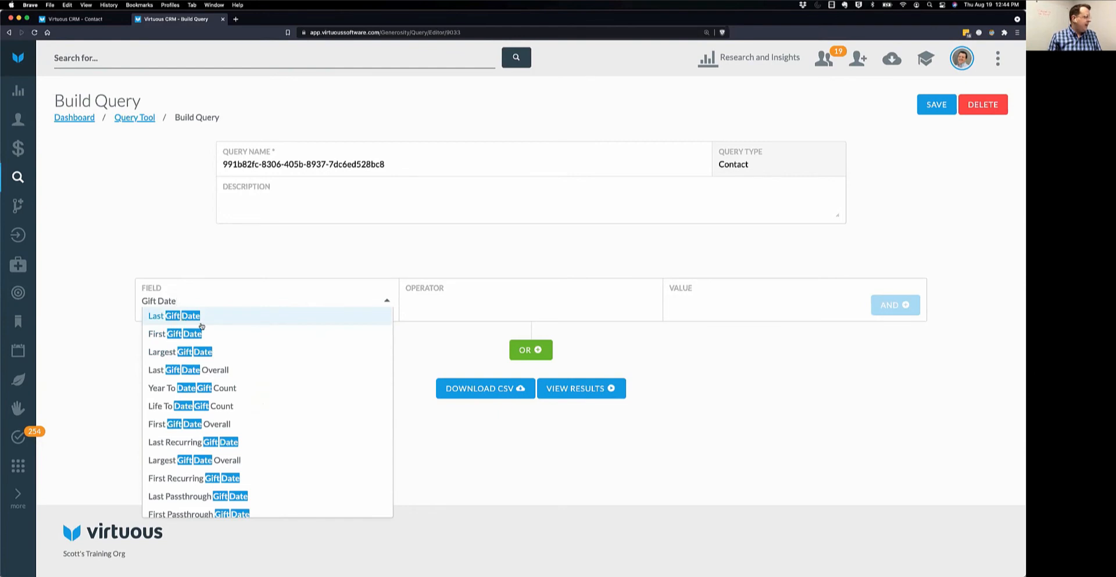
pyautogui.scroll(-3, 259, 384)
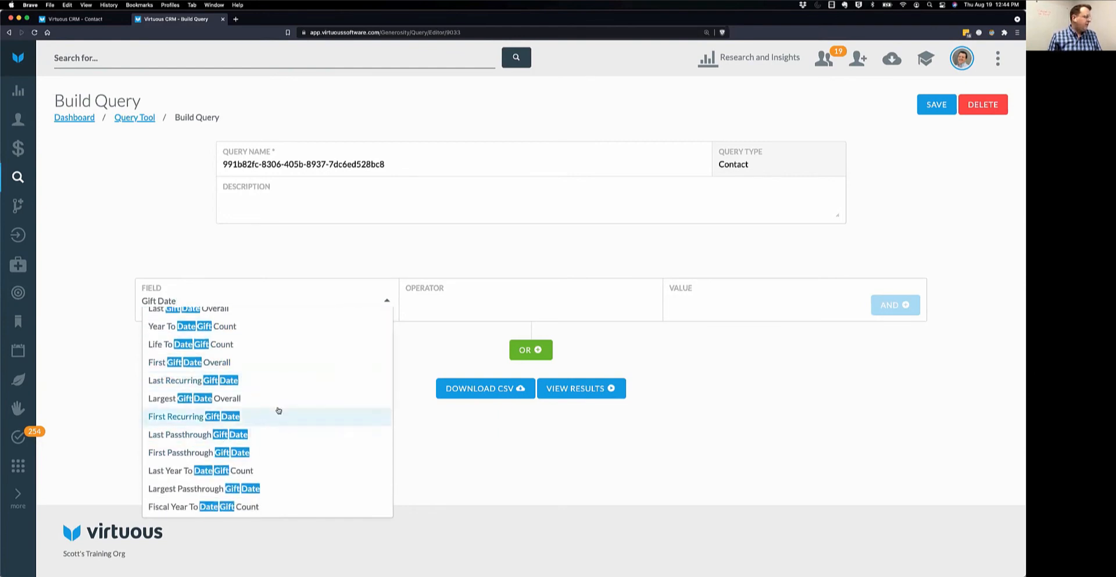
pyautogui.scroll(3, 276, 412)
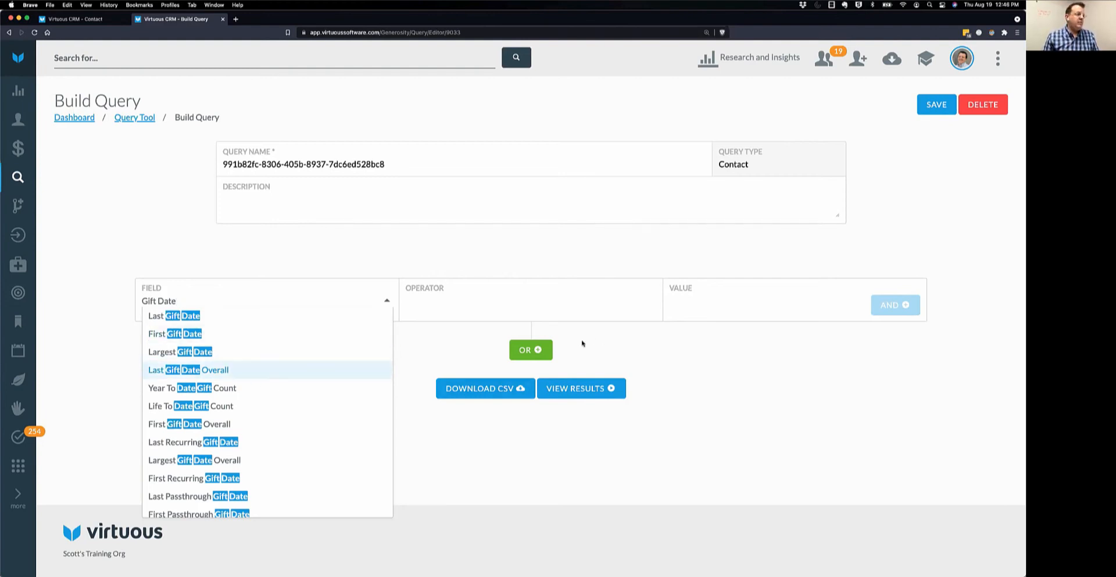
# Switch to the PowerPoint slideshow and advance to the 'Question Time!' slide.
pyautogui.hotkey('ctrl', 'Up')
pyautogui.click(669, 394)
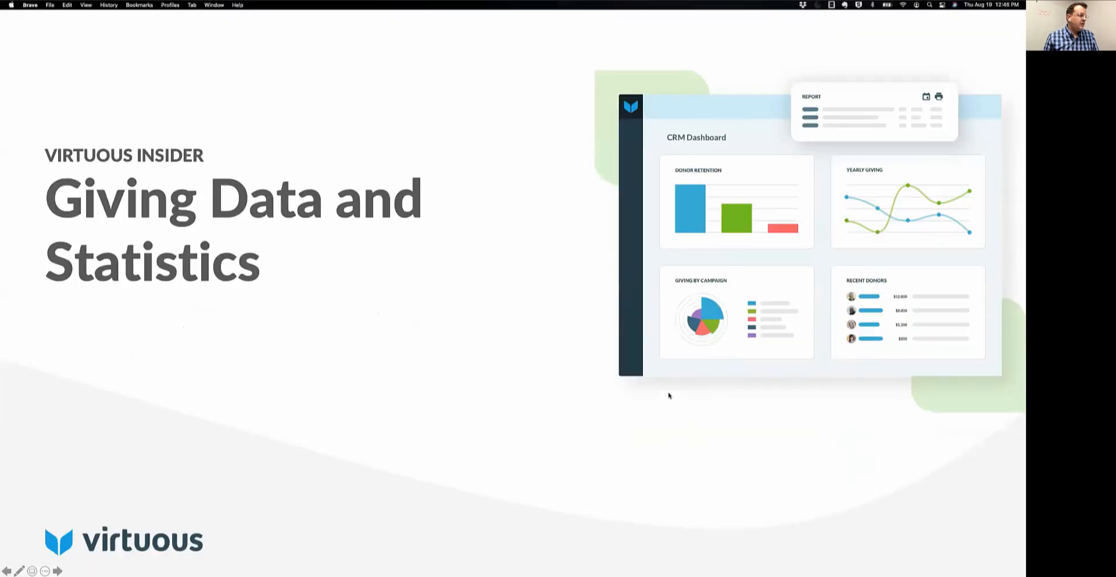
pyautogui.click(59, 570)
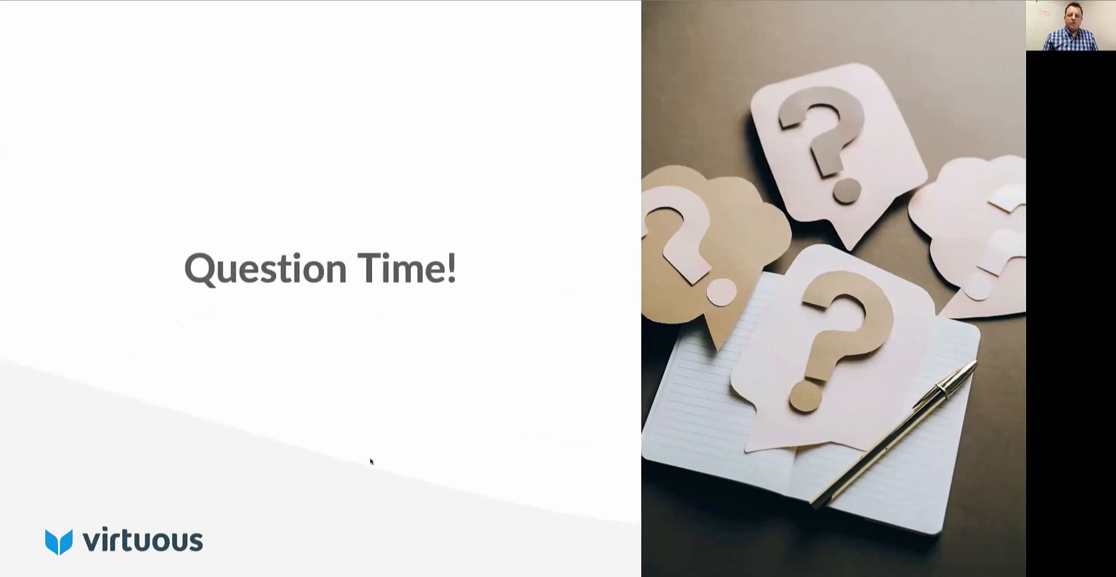
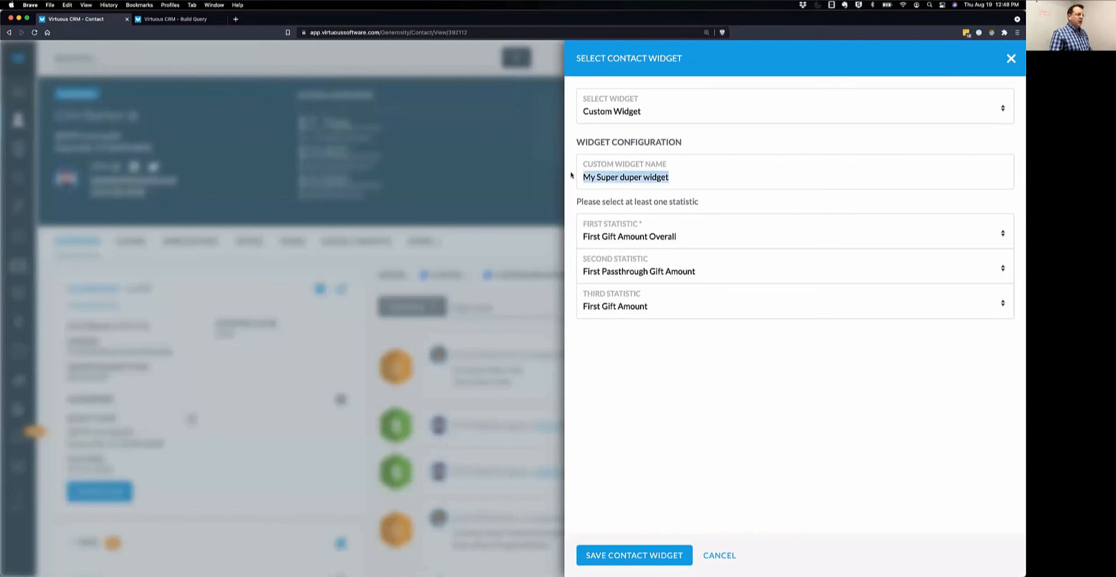
# Save the widget as 'First Gifts' and open the Contacts list in a new tab.
pyautogui.write('Fir')
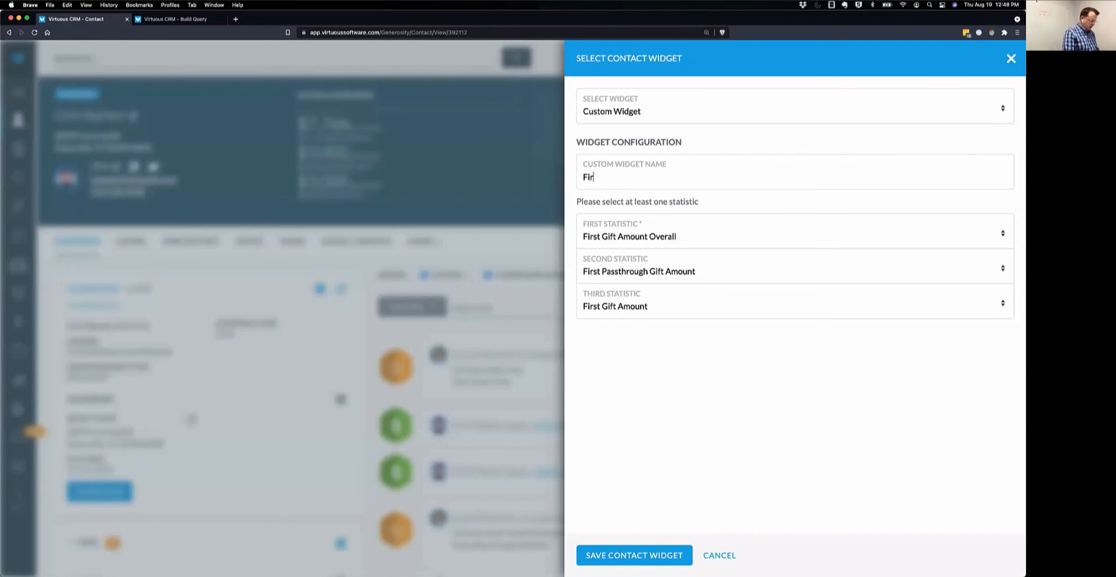
pyautogui.write('st Gifts')
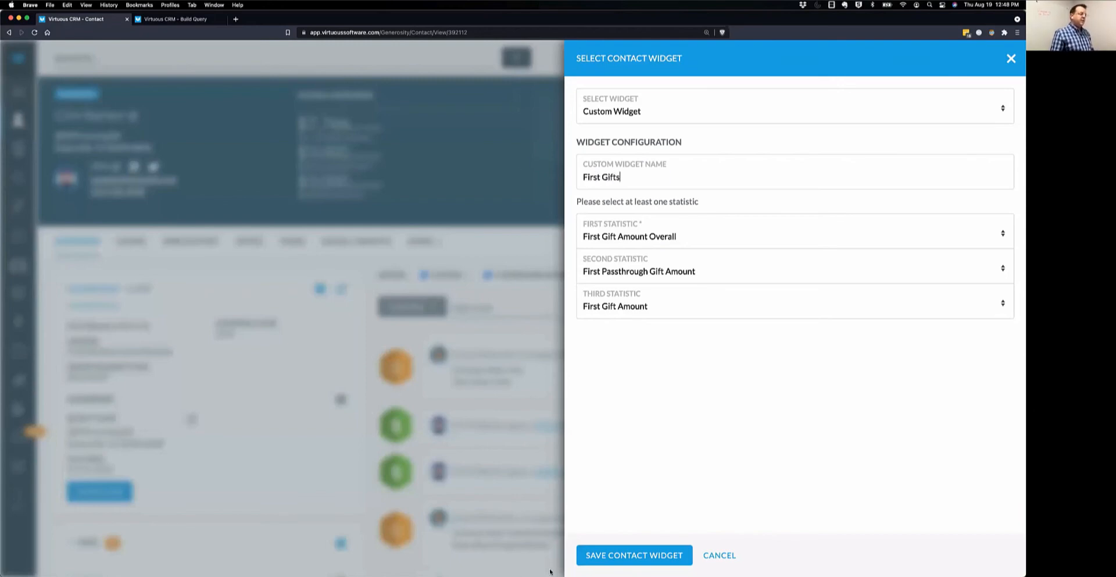
pyautogui.click(599, 557)
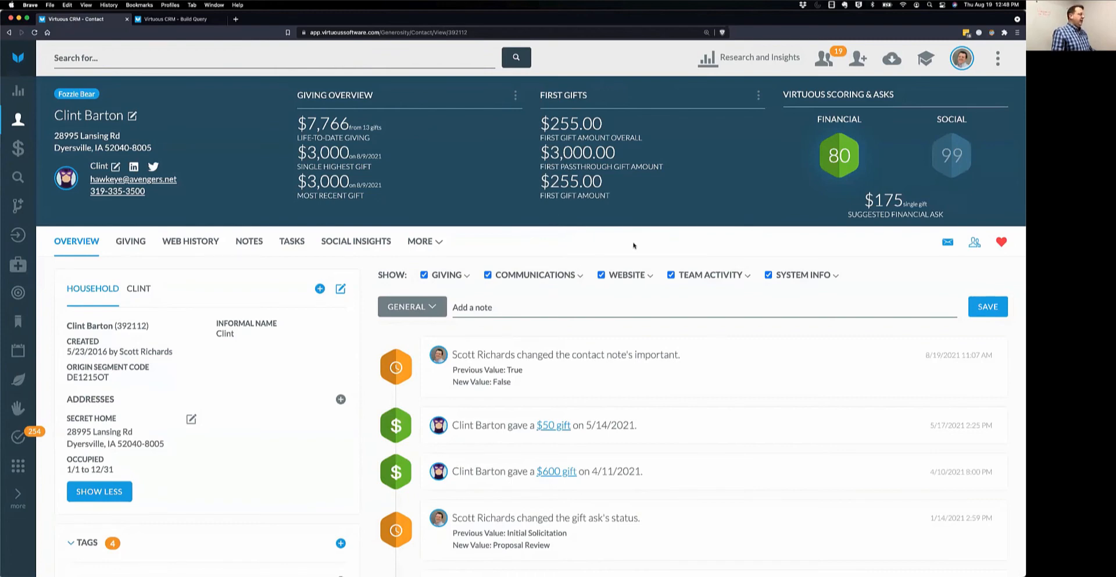
pyautogui.rightClick(18, 120)
pyautogui.click(36, 126)
pyautogui.click(269, 20)
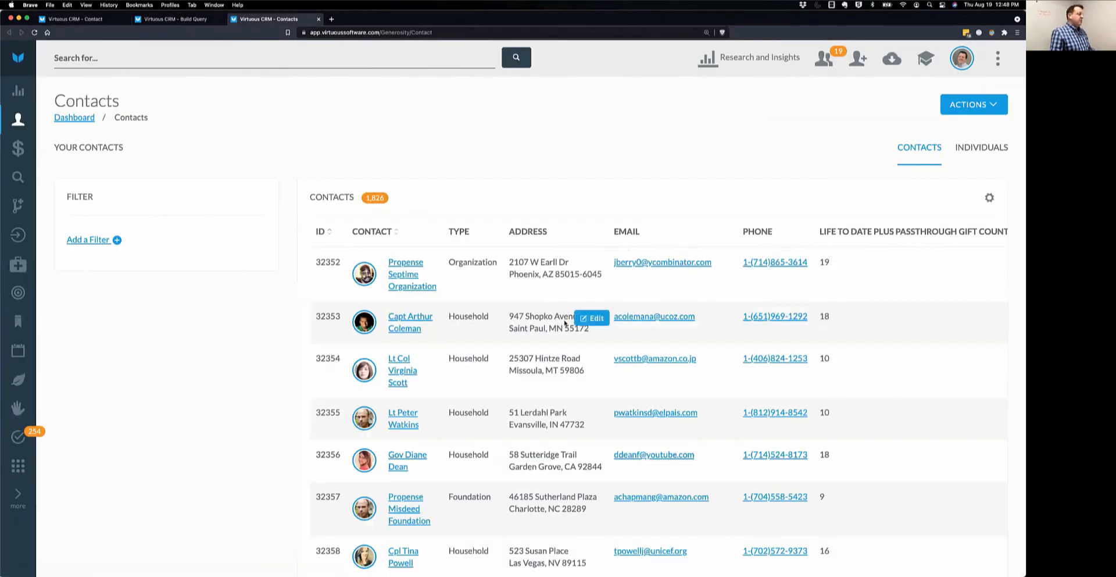
# Open a household contact, highlight its First Passthrough Gift figure, and view its Giving tab.
pyautogui.click(401, 318)
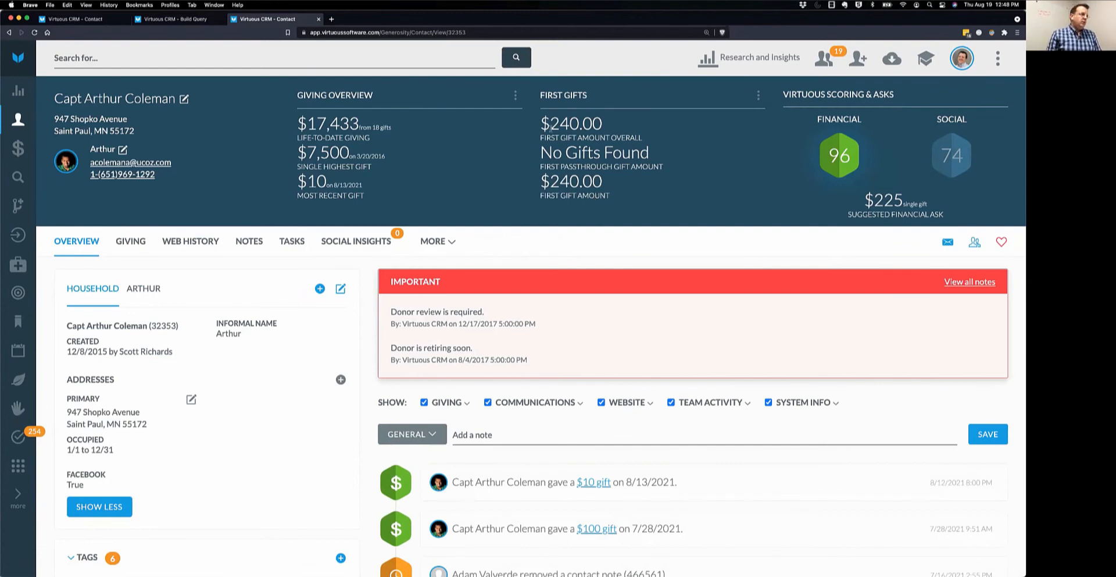
pyautogui.moveTo(540, 153); pyautogui.dragTo(659, 161)
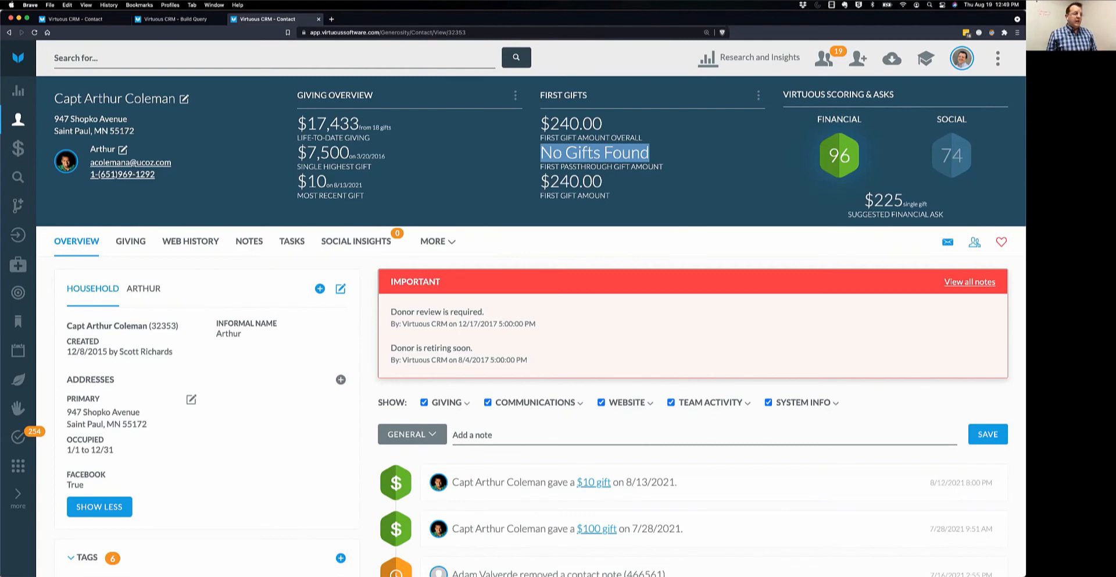
pyautogui.click(140, 242)
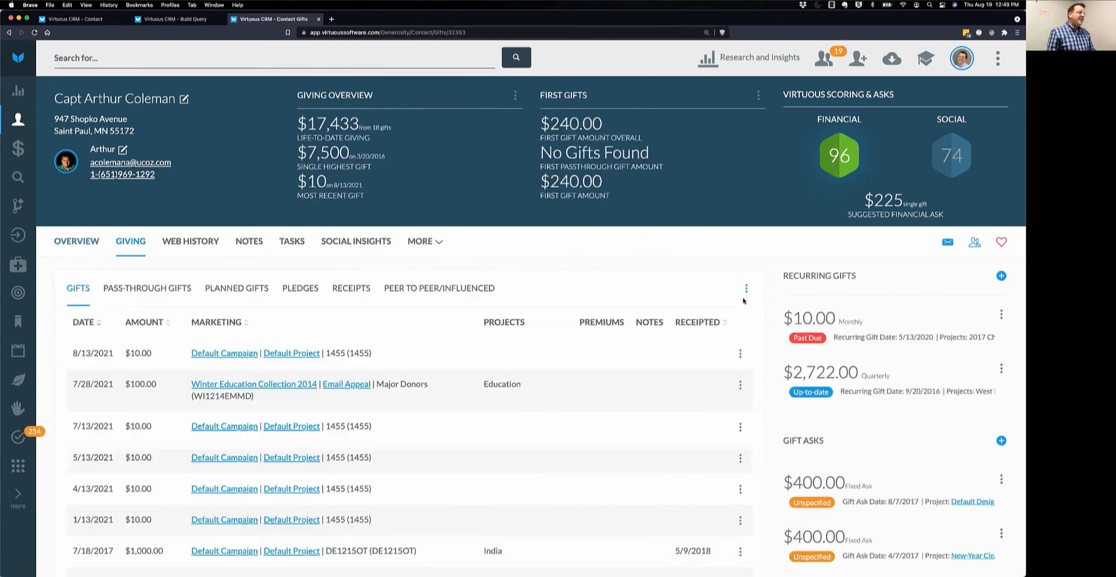
# Start a new gift and try the Other and Electronic Funds Transfer gift types.
pyautogui.click(746, 418)
pyautogui.click(722, 428)
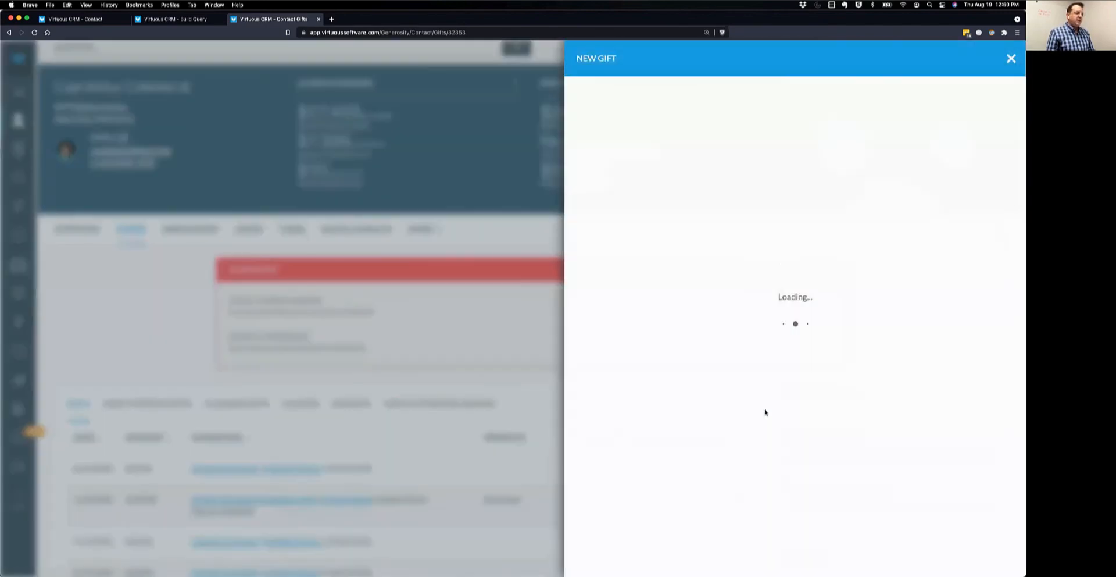
pyautogui.click(744, 145)
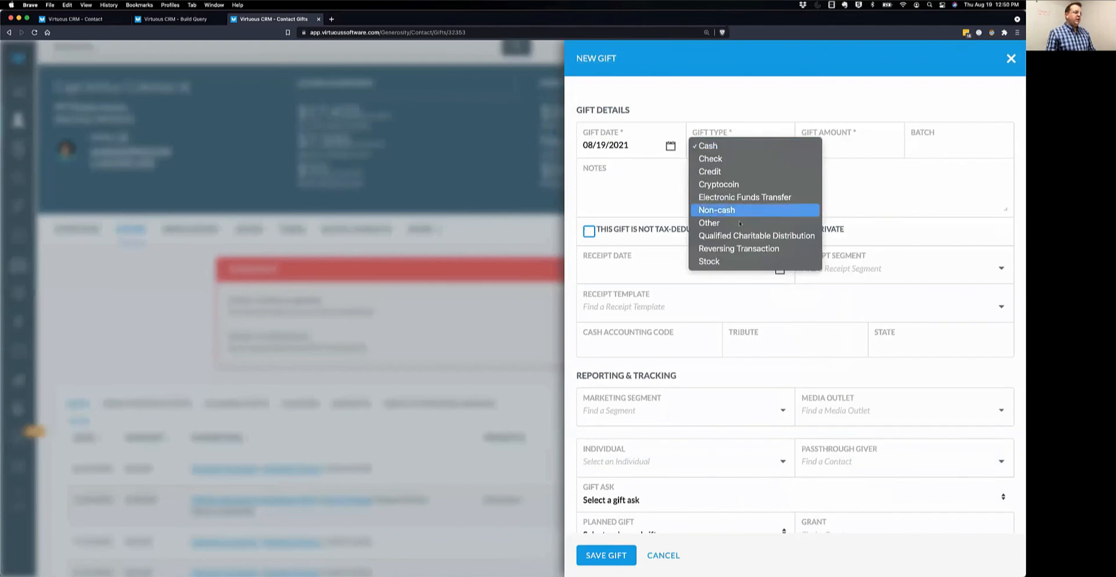
pyautogui.click(738, 224)
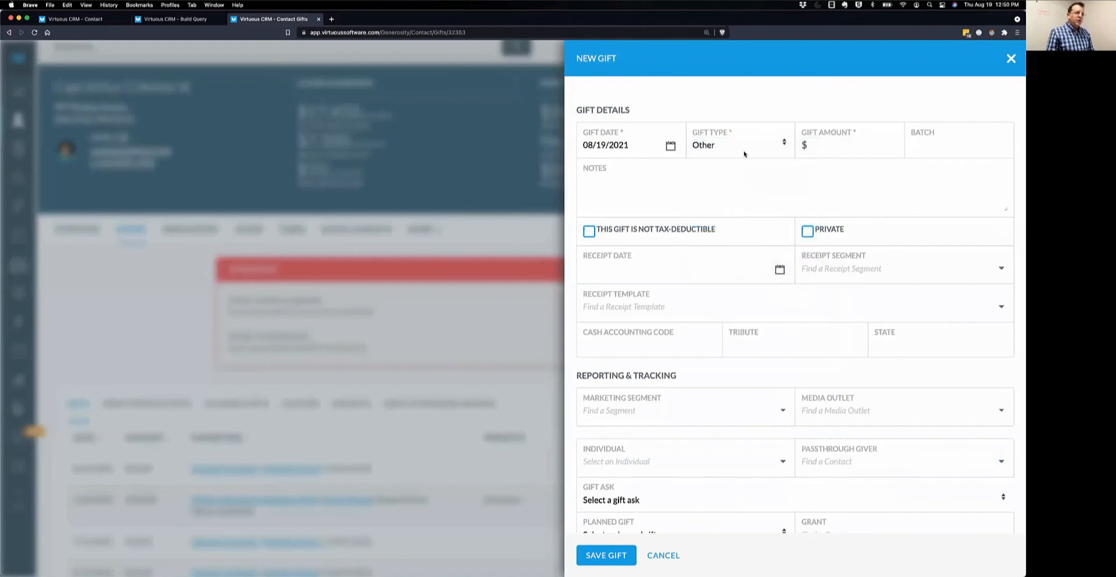
pyautogui.click(743, 145)
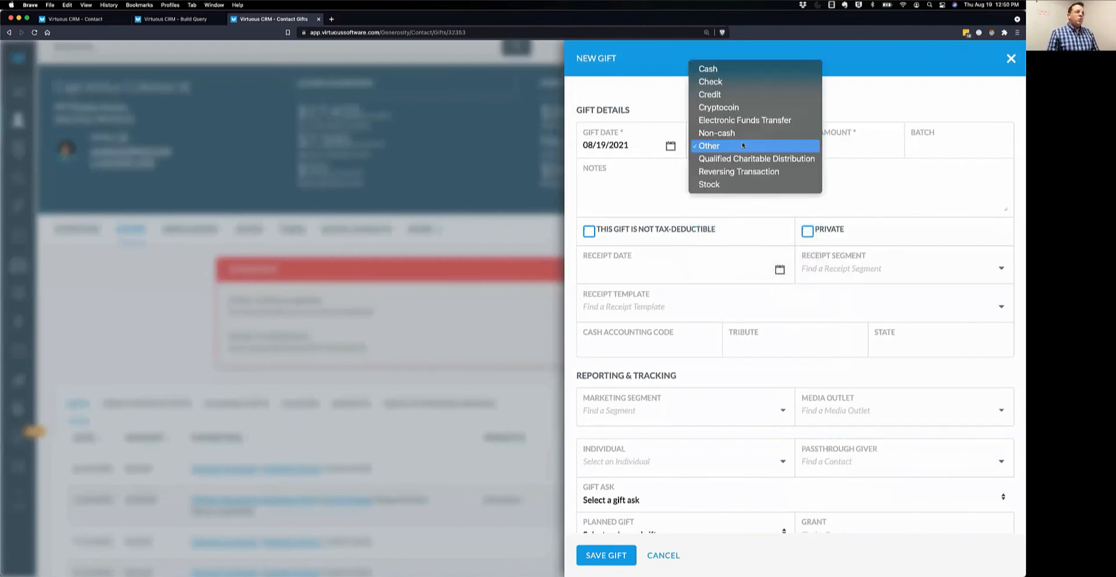
pyautogui.click(738, 116)
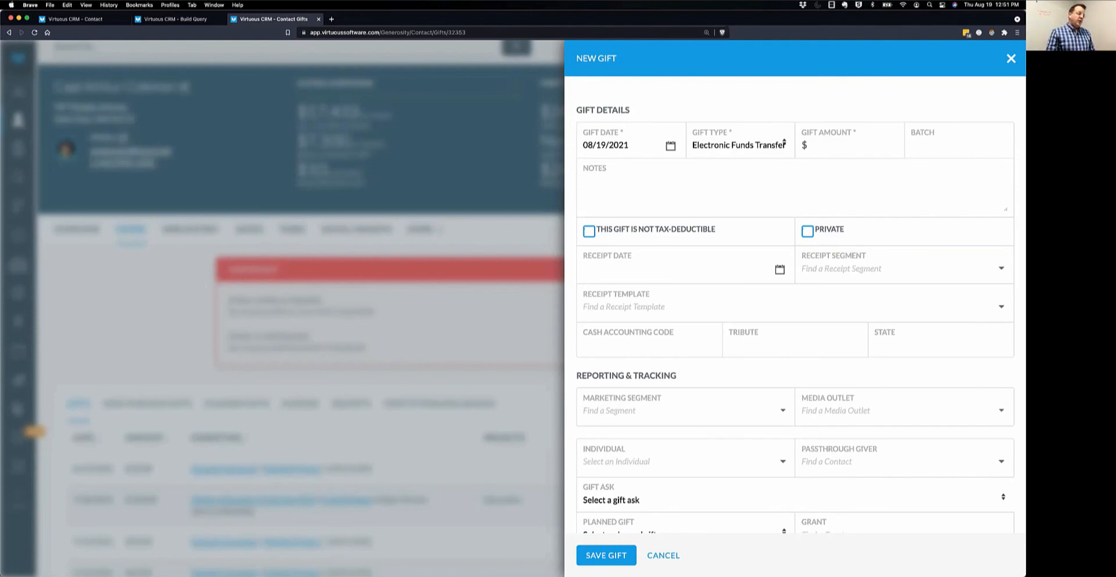
# Browse the pledge search, discard the unsaved gift, and show the contact's pledges.
pyautogui.scroll(-5, 731, 360)
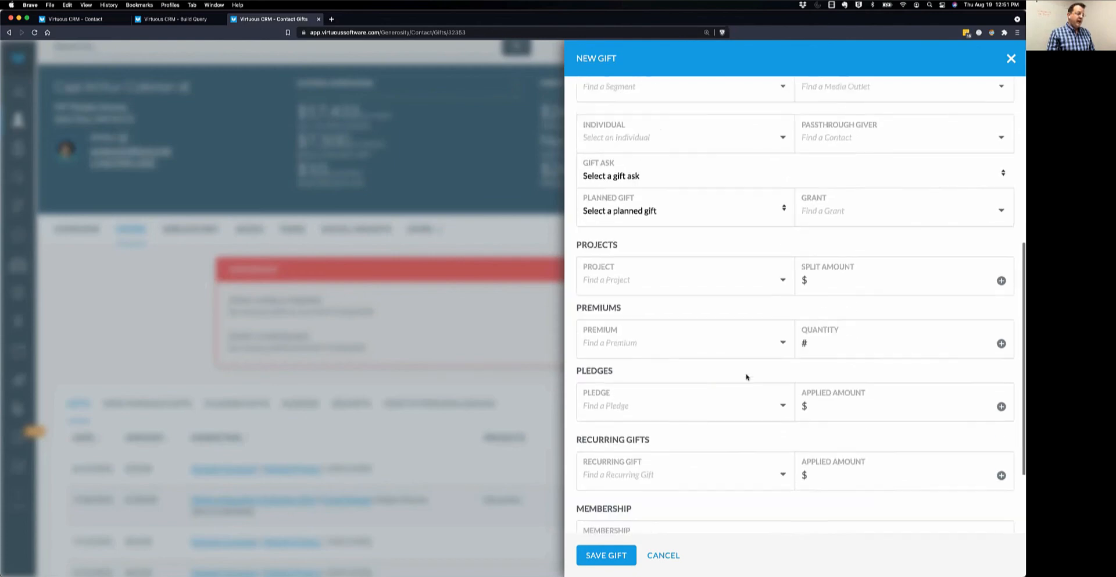
pyautogui.click(616, 404)
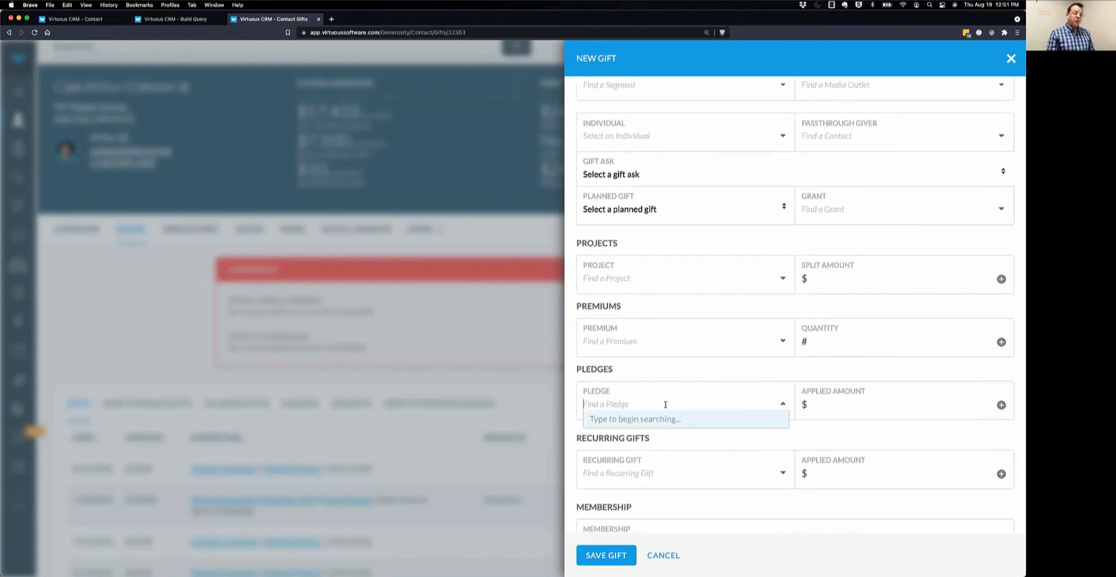
pyautogui.click(697, 378)
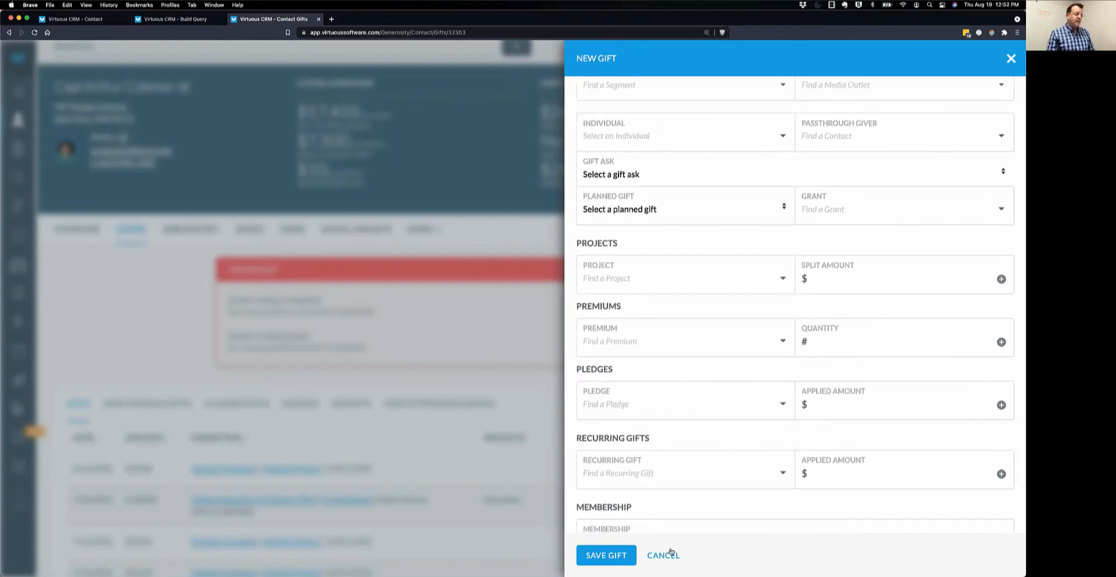
pyautogui.click(665, 555)
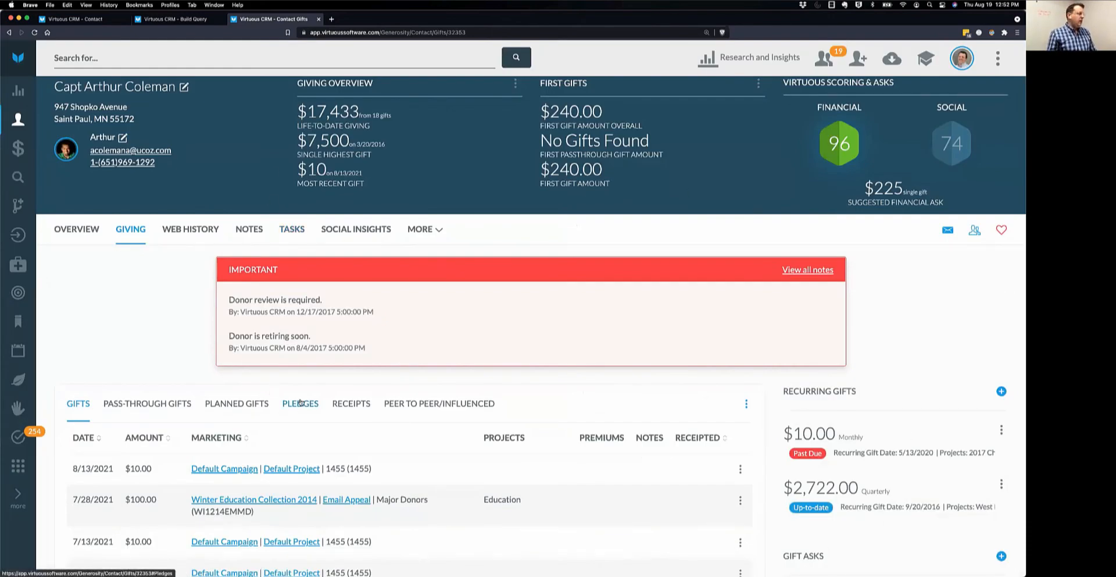
pyautogui.click(300, 402)
# Start a new 25000 pledge with annual installments, fulfilled by 08/31/2025.
pyautogui.click(747, 404)
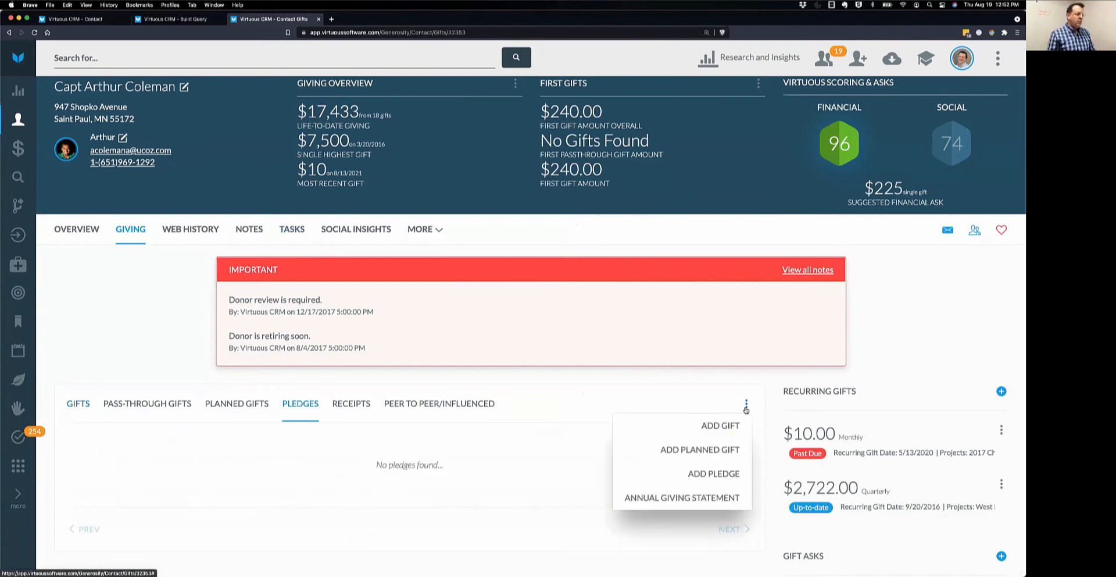
pyautogui.click(716, 474)
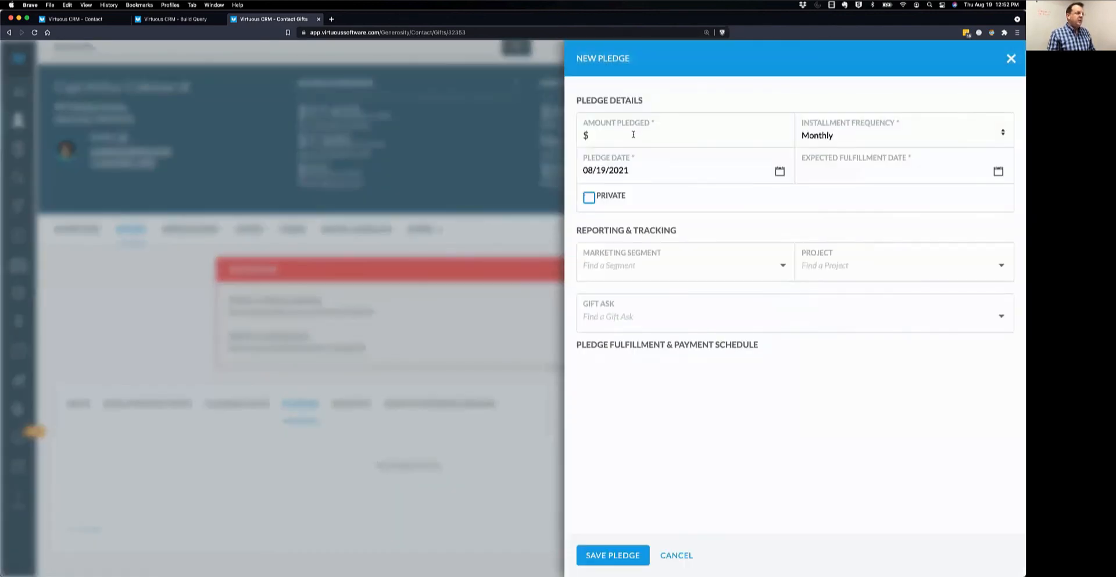
pyautogui.write('25000')
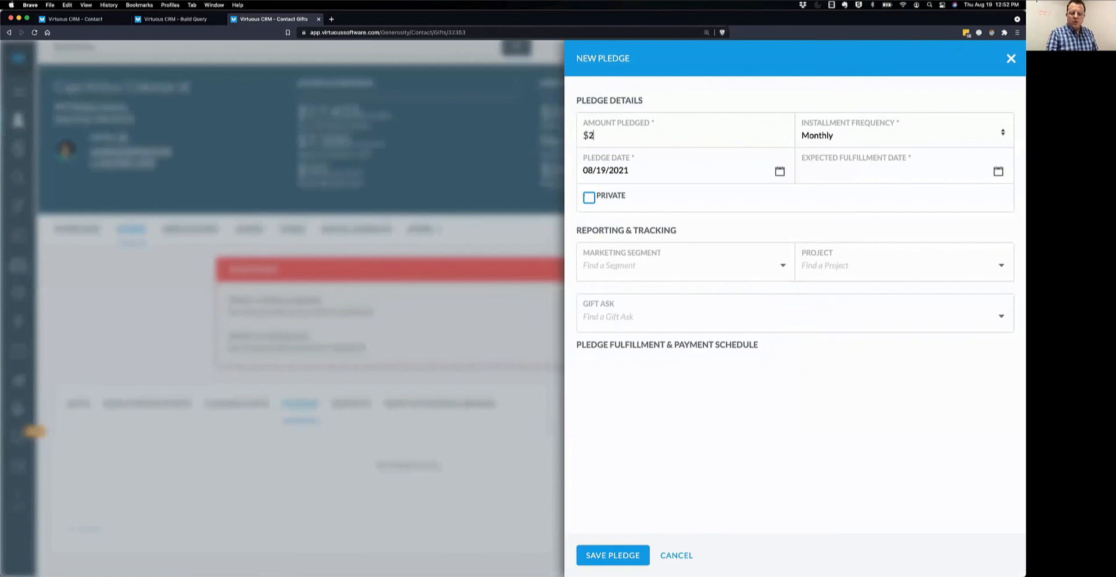
pyautogui.click(816, 137)
pyautogui.click(836, 178)
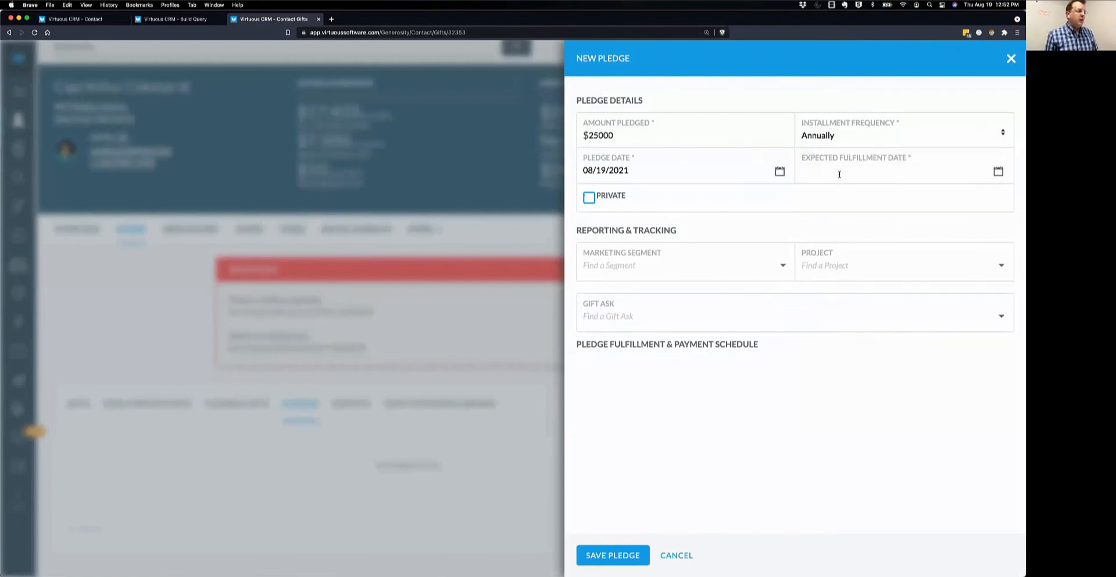
pyautogui.click(998, 171)
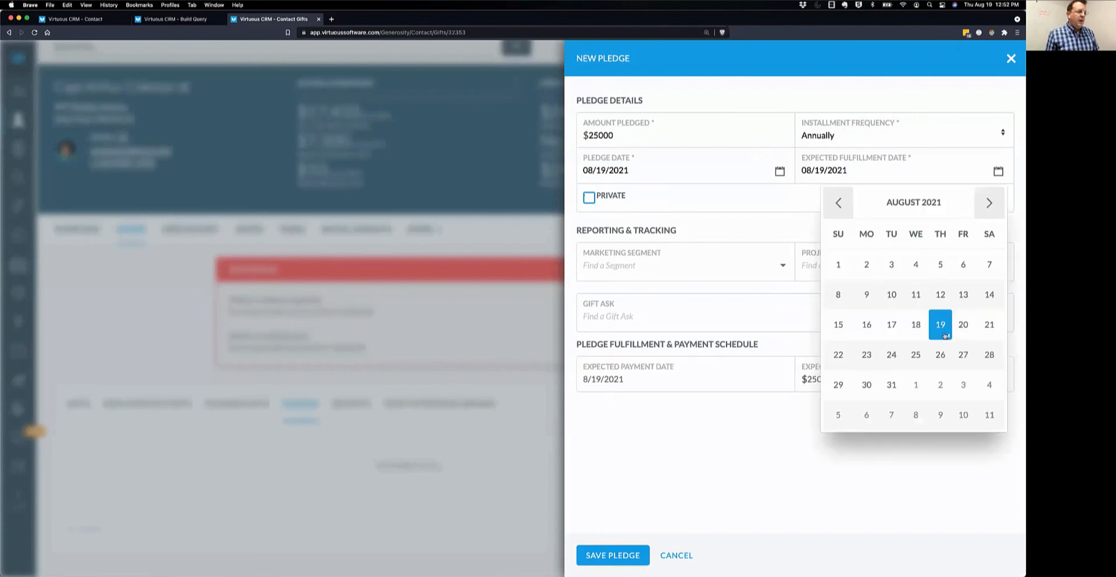
pyautogui.click(893, 384)
pyautogui.click(857, 172)
pyautogui.press('BackSpace')
pyautogui.write('5')
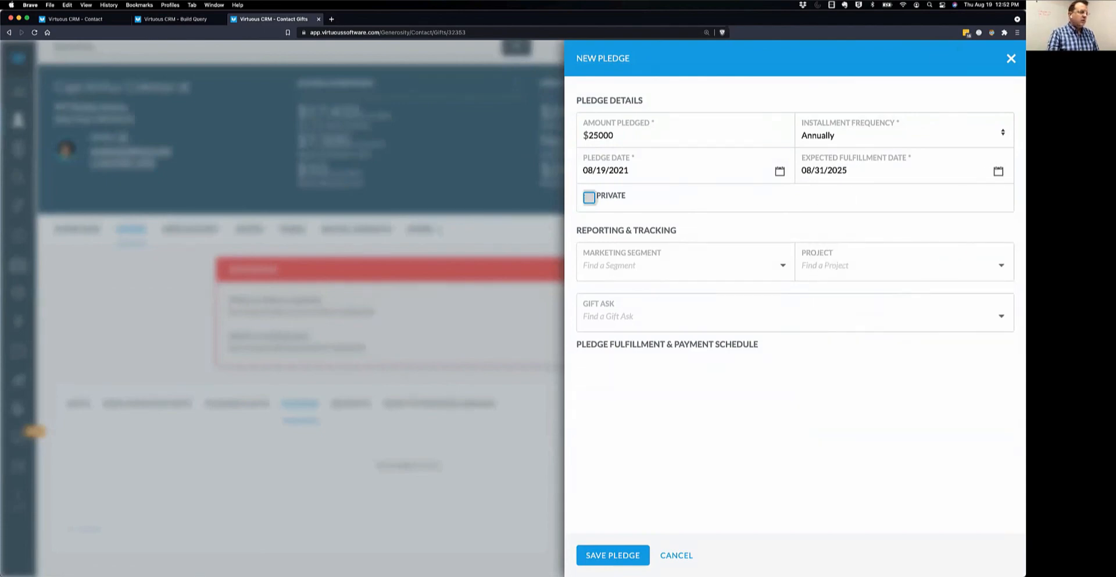
# Assign segment DE1215OT and project Aardvarks to the pledge and save it.
pyautogui.click(666, 270)
pyautogui.click(651, 283)
pyautogui.click(842, 264)
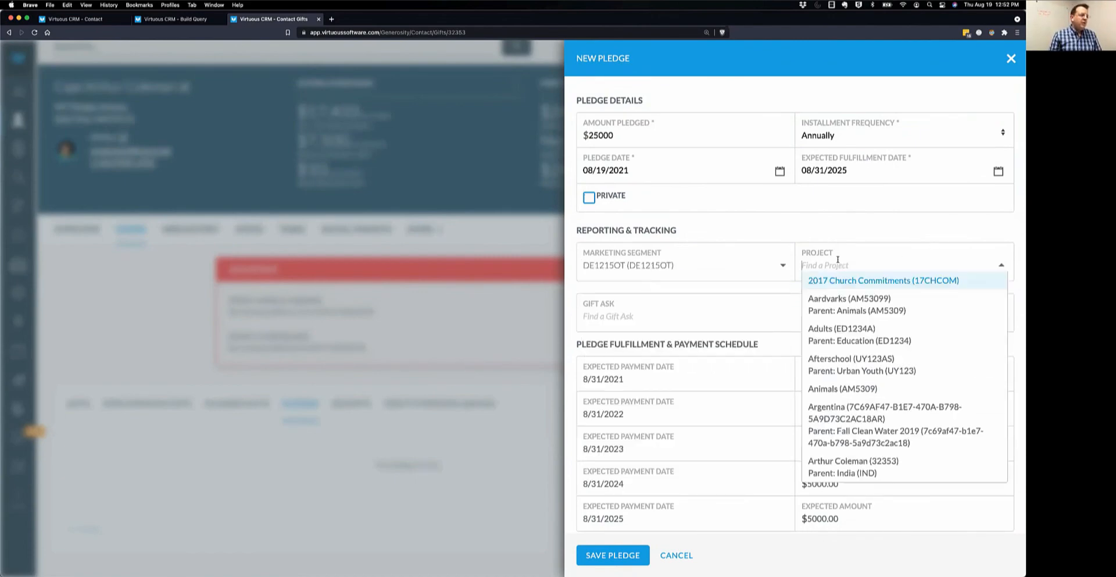
pyautogui.click(851, 303)
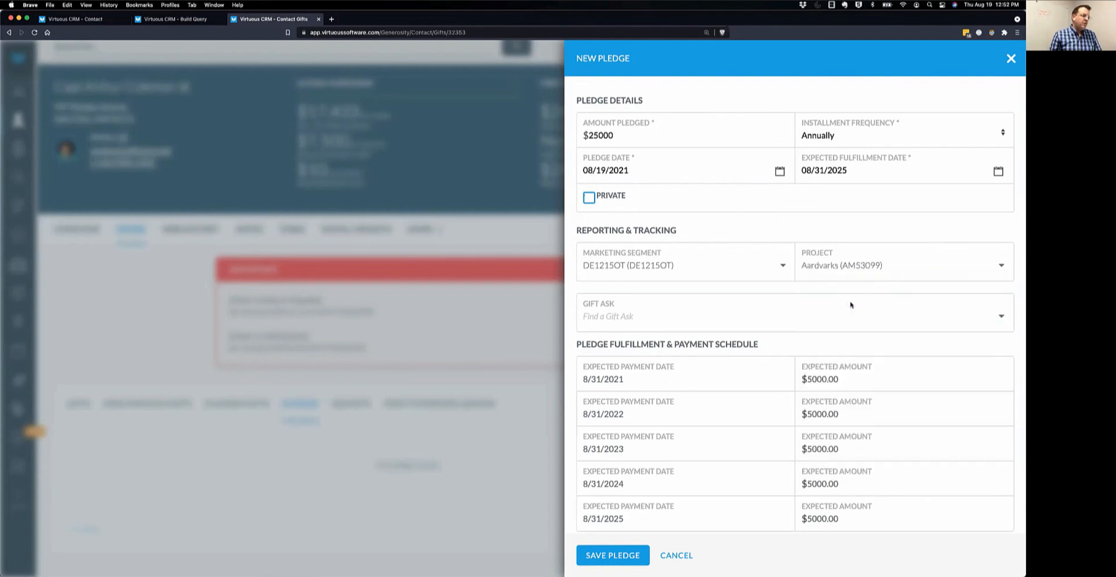
pyautogui.scroll(-1, 725, 431)
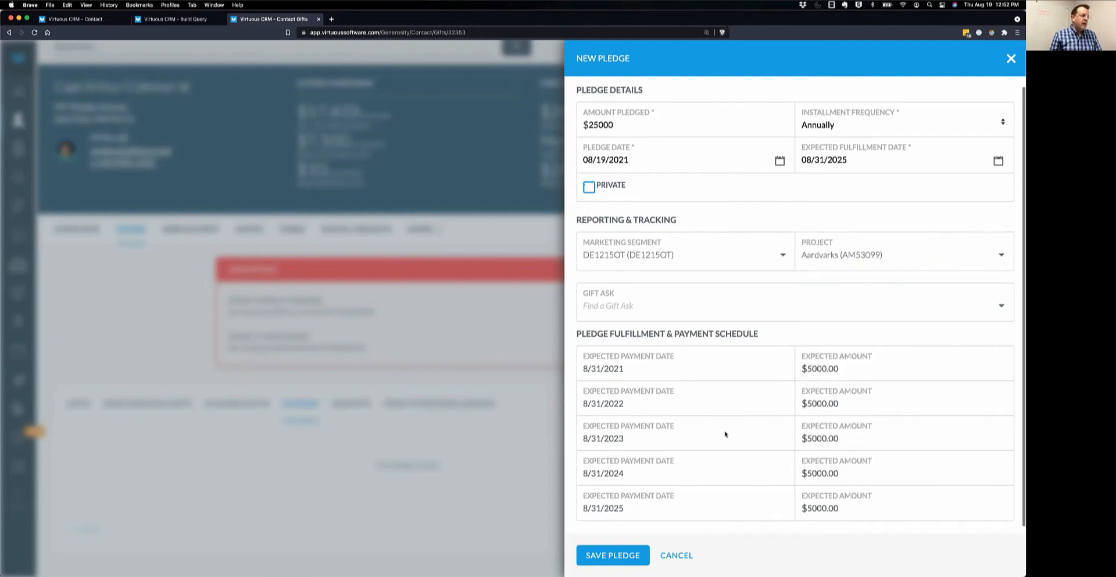
pyautogui.click(625, 556)
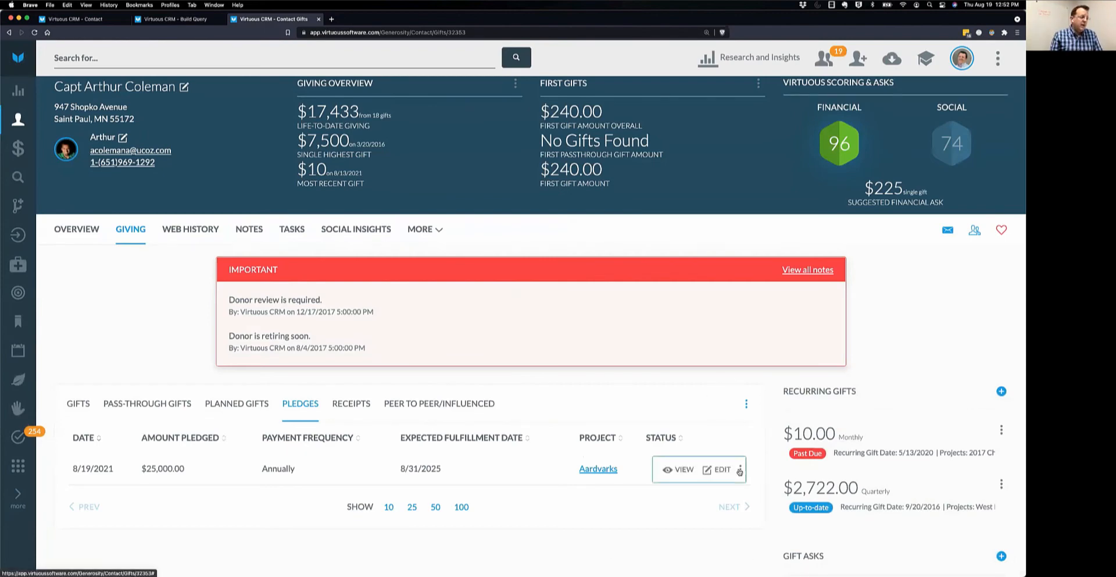
# Review the Aardvarks pledge's payment schedule and close the editor without changes.
pyautogui.click(714, 470)
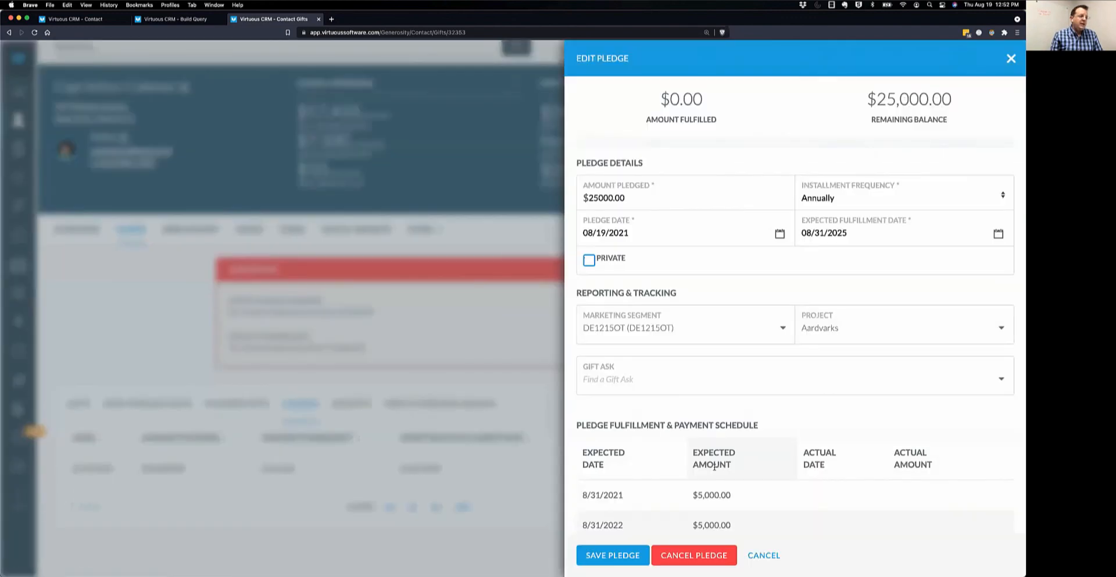
pyautogui.scroll(-3, 866, 316)
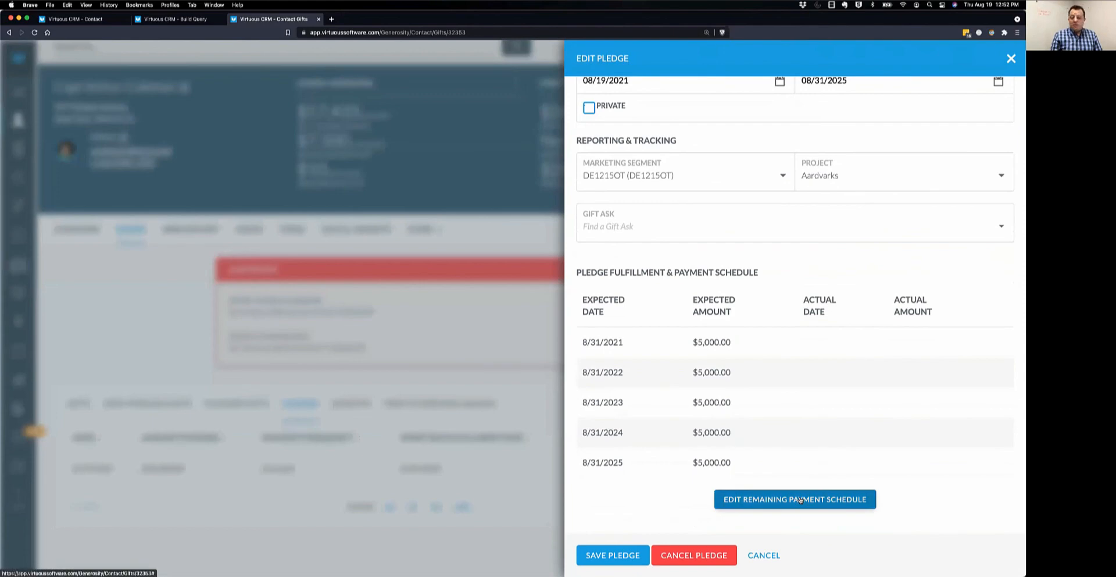
pyautogui.scroll(3, 807, 403)
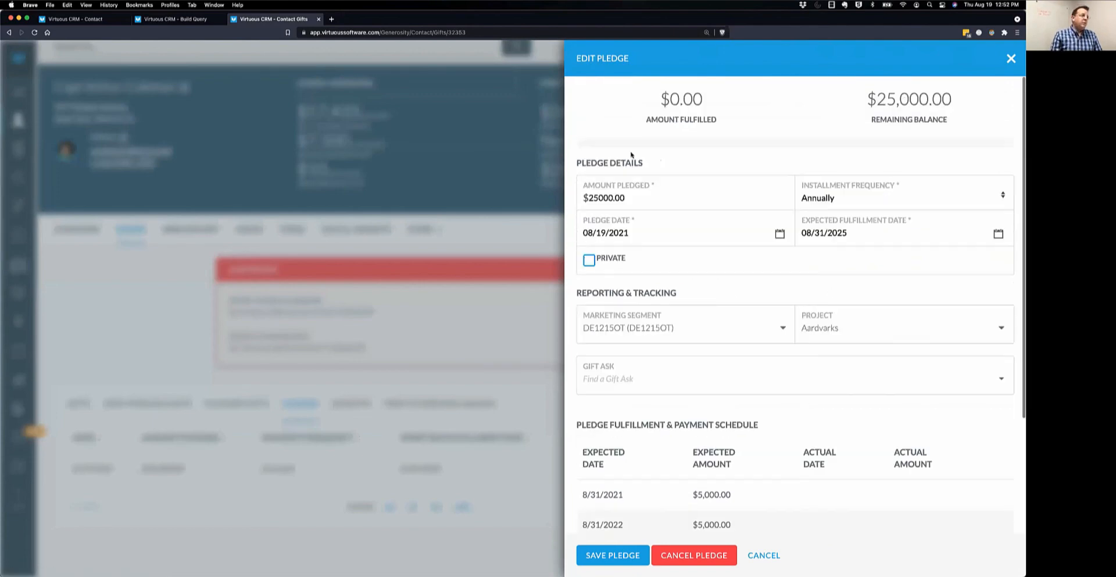
pyautogui.scroll(-3, 862, 428)
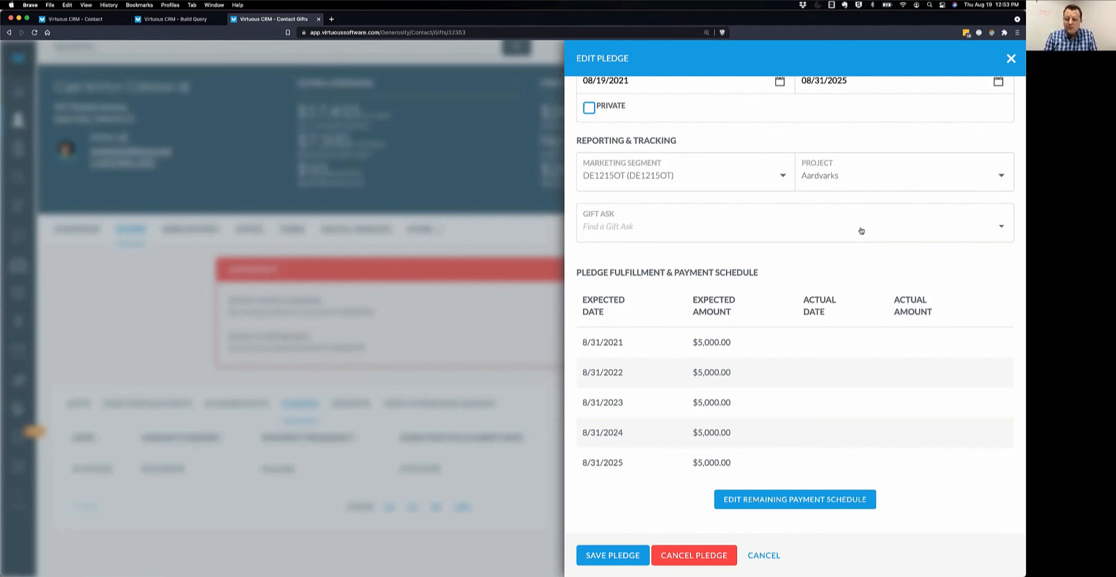
pyautogui.click(764, 556)
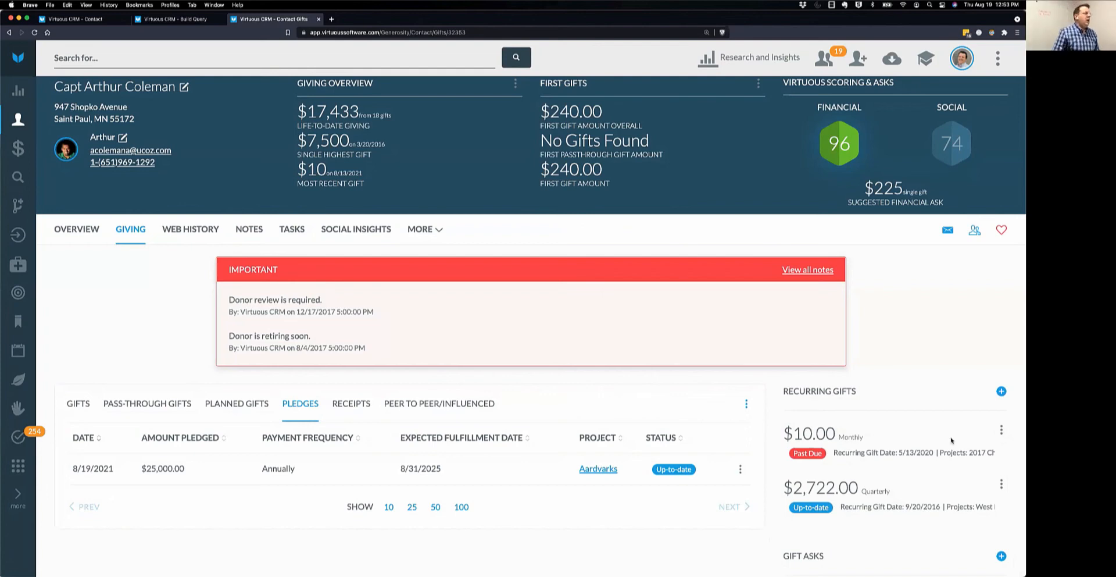
# Start a new planned gift, keeping type Will and Bequest and frequency Once.
pyautogui.click(238, 408)
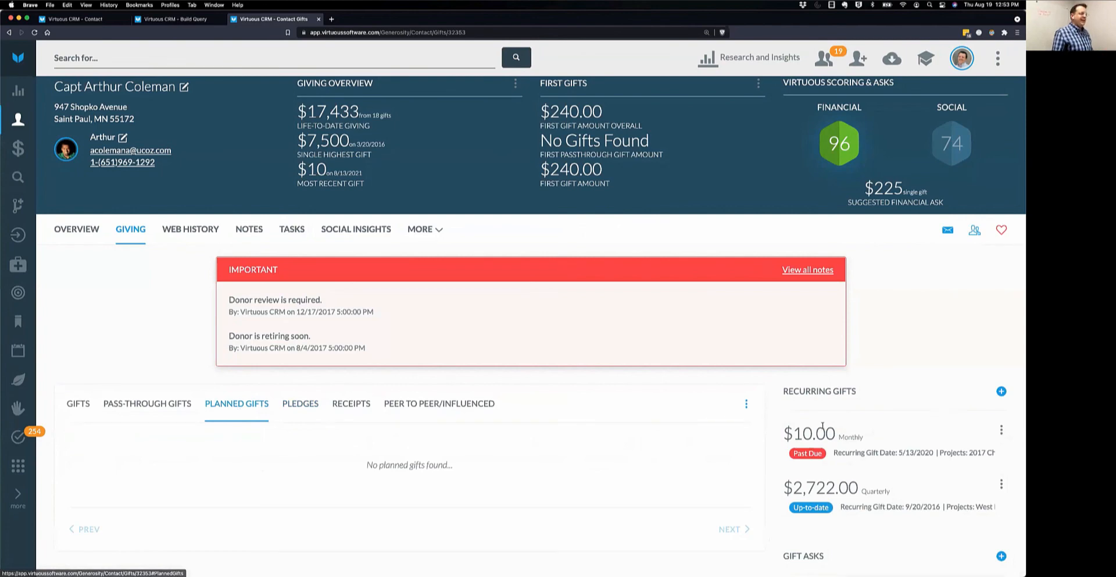
pyautogui.click(747, 404)
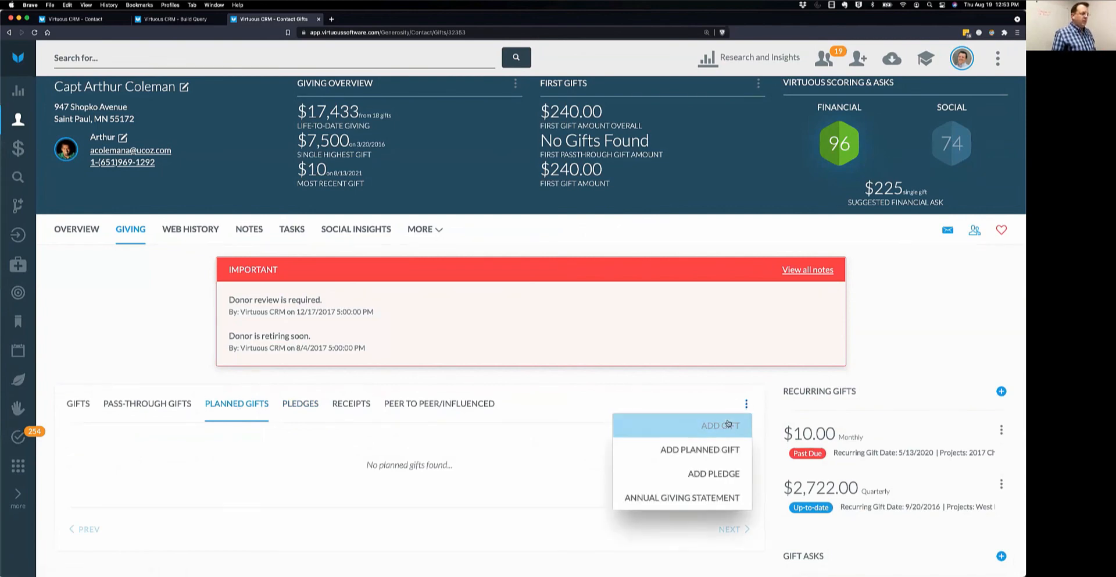
pyautogui.click(698, 453)
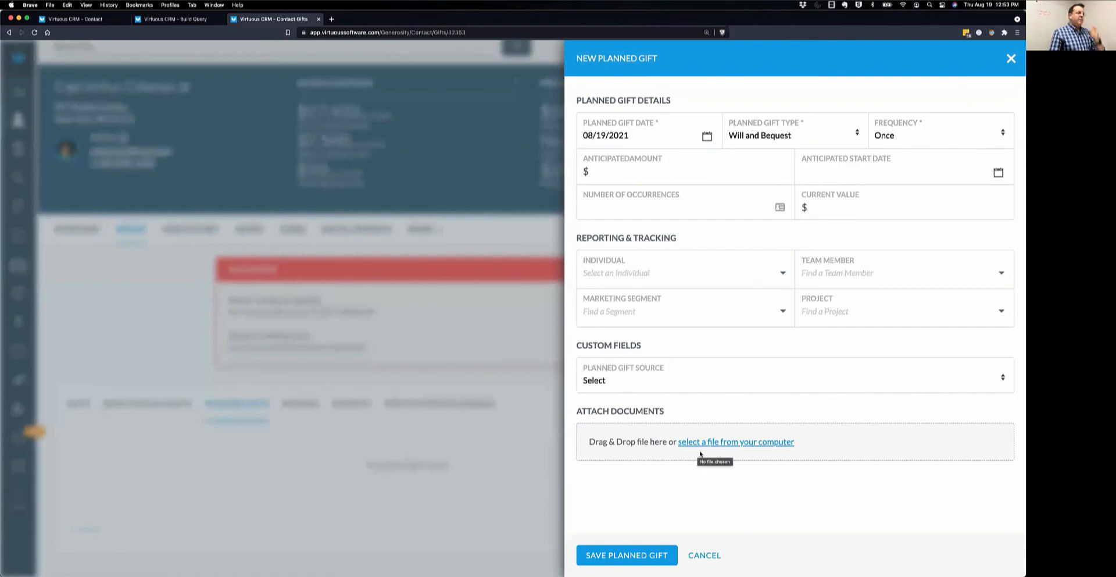
pyautogui.click(856, 134)
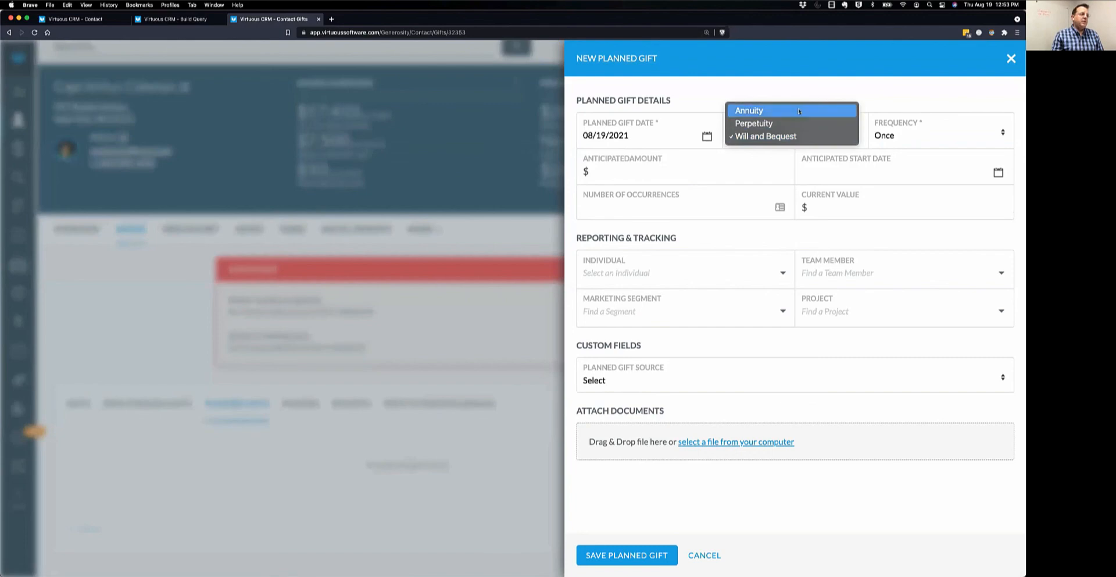
pyautogui.click(750, 138)
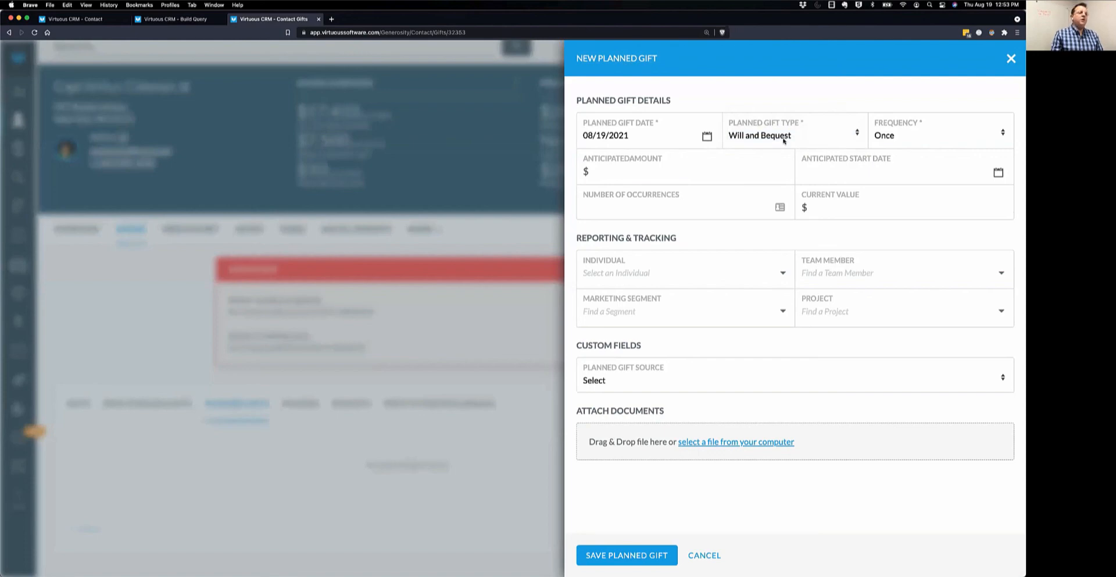
pyautogui.click(922, 136)
pyautogui.click(921, 134)
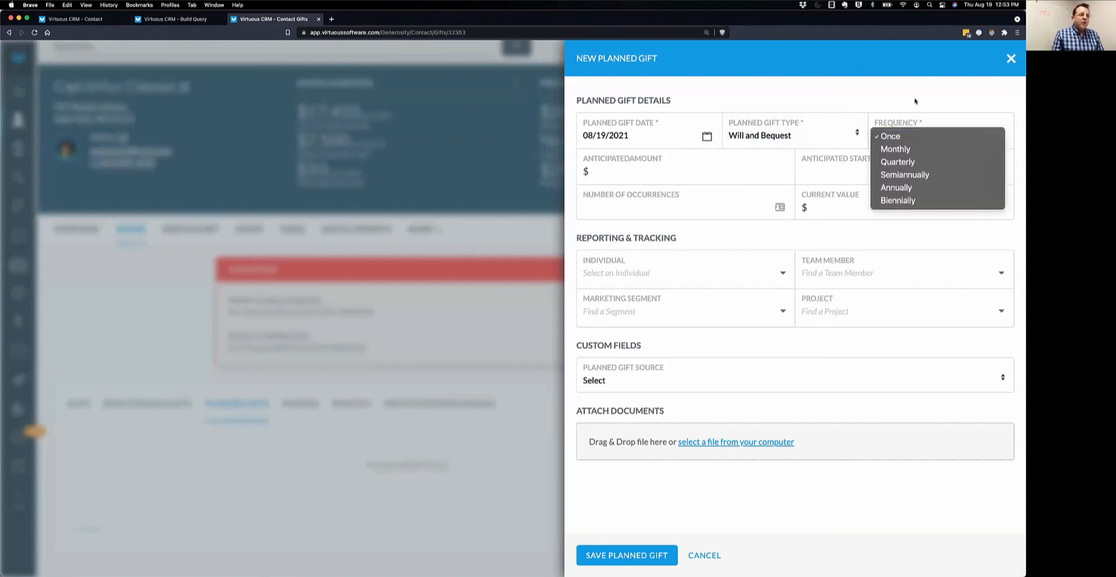
pyautogui.click(826, 134)
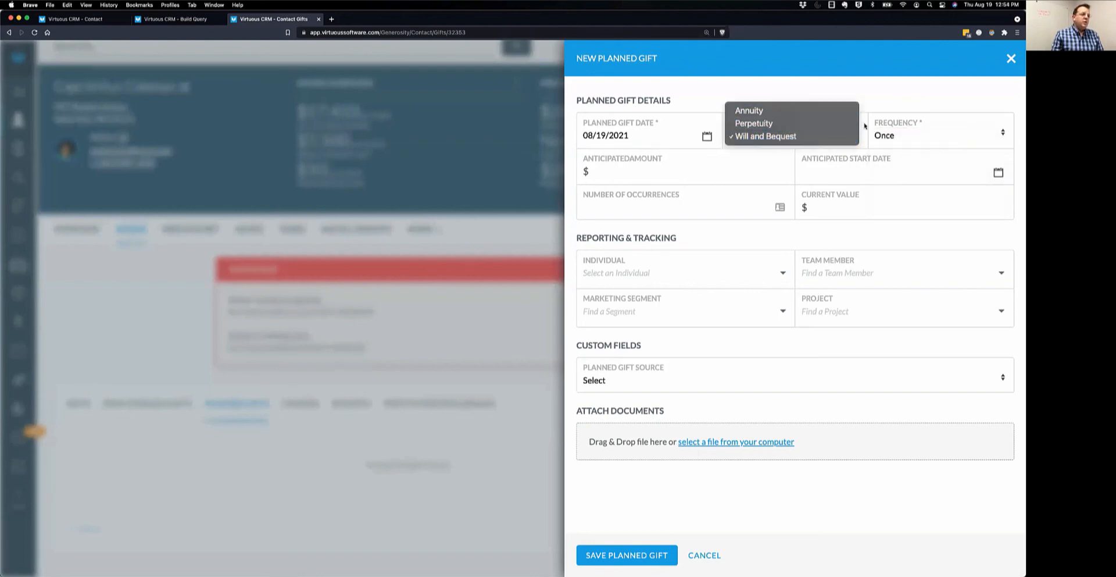
pyautogui.click(774, 136)
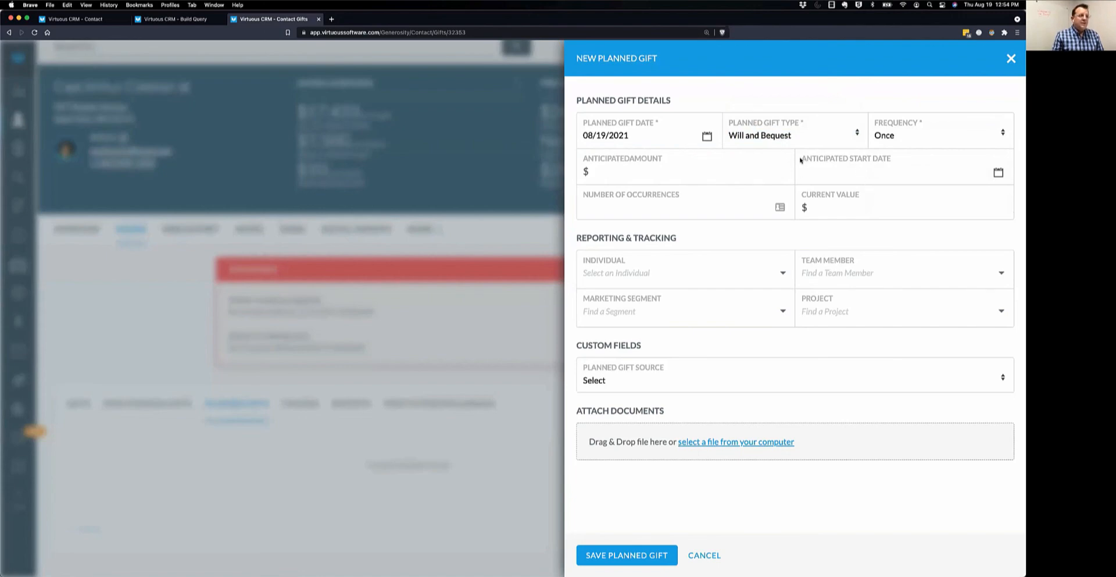
# Review the start date, current value, source, individual and team member fields without choosing.
pyautogui.moveTo(803, 159); pyautogui.dragTo(899, 158)
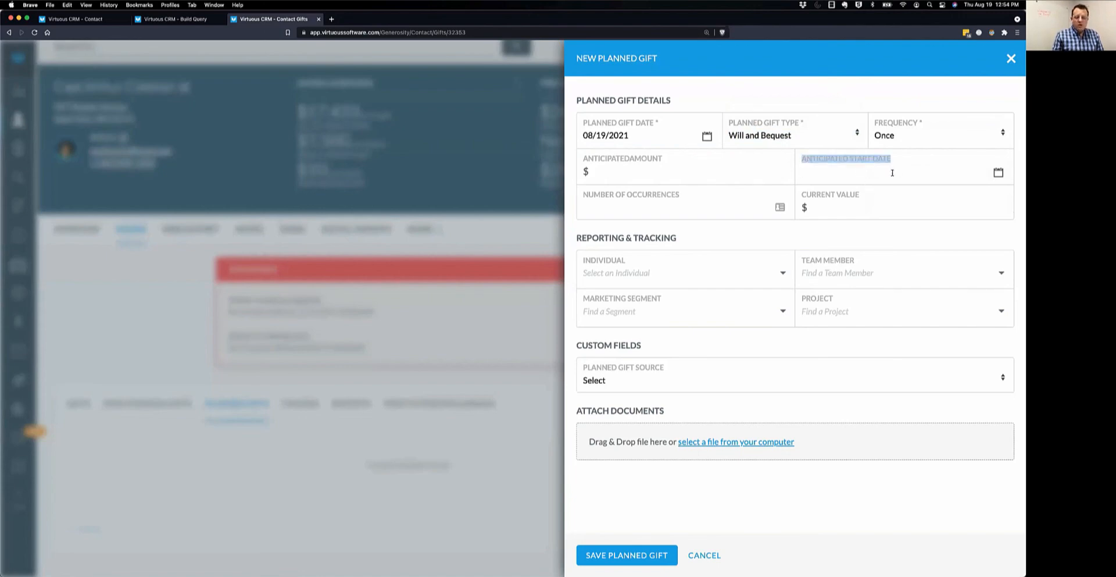
pyautogui.click(892, 172)
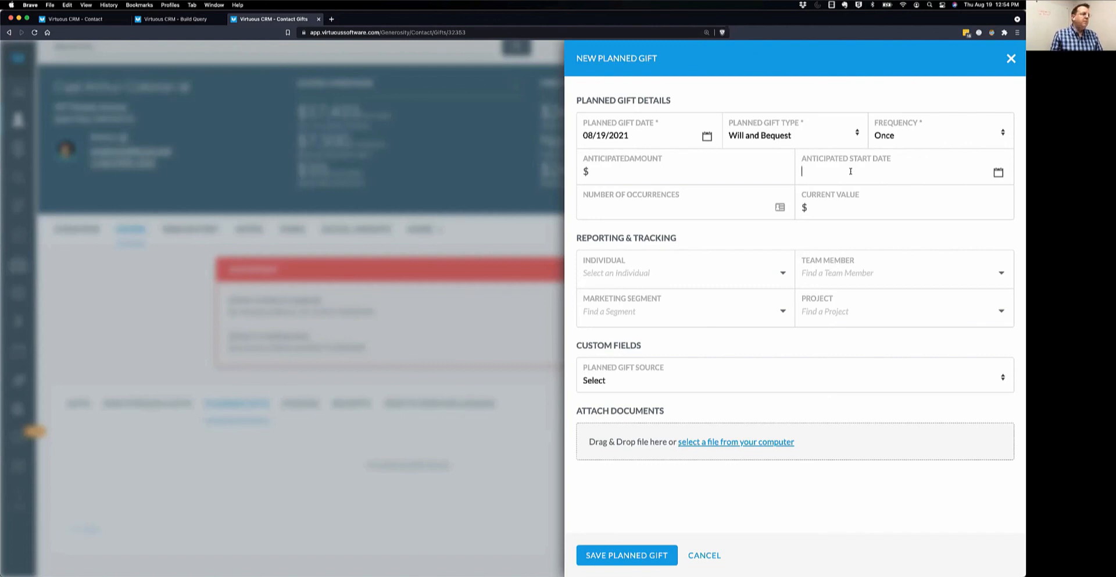
pyautogui.click(831, 209)
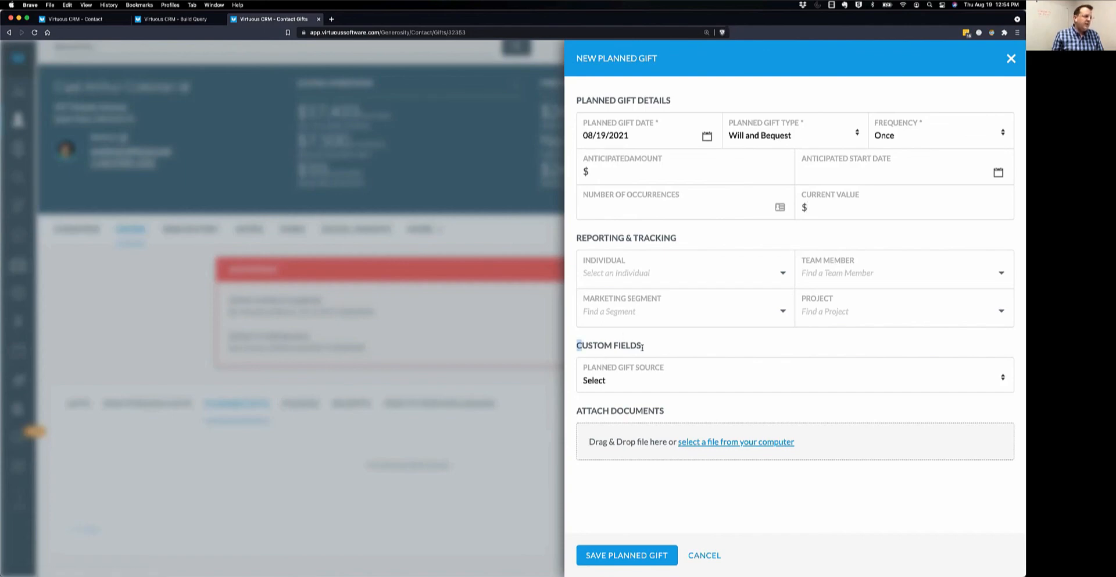
pyautogui.moveTo(576, 345); pyautogui.dragTo(655, 352)
pyautogui.click(627, 379)
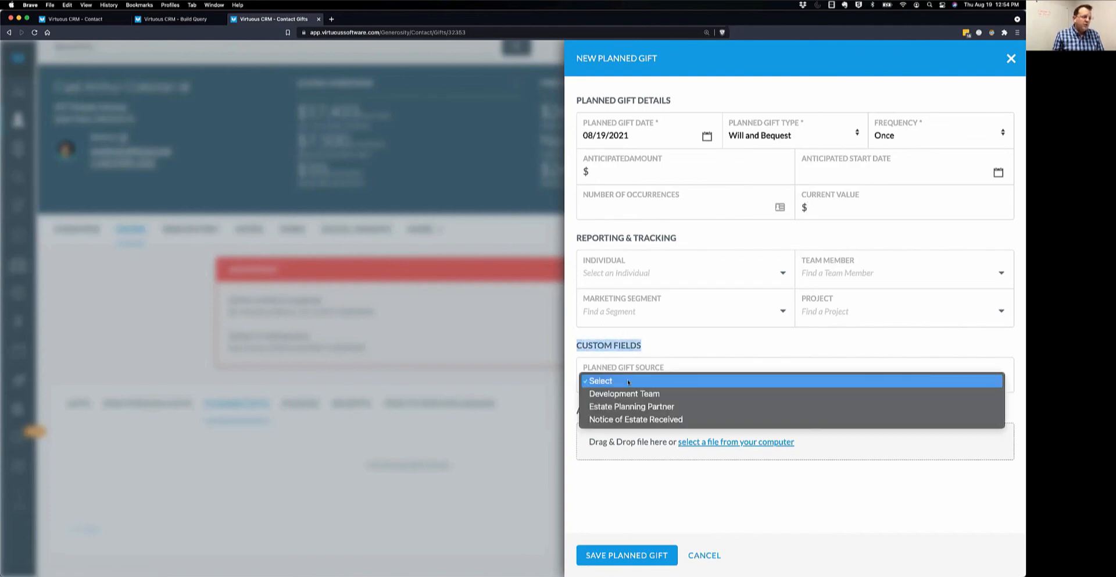
pyautogui.click(713, 356)
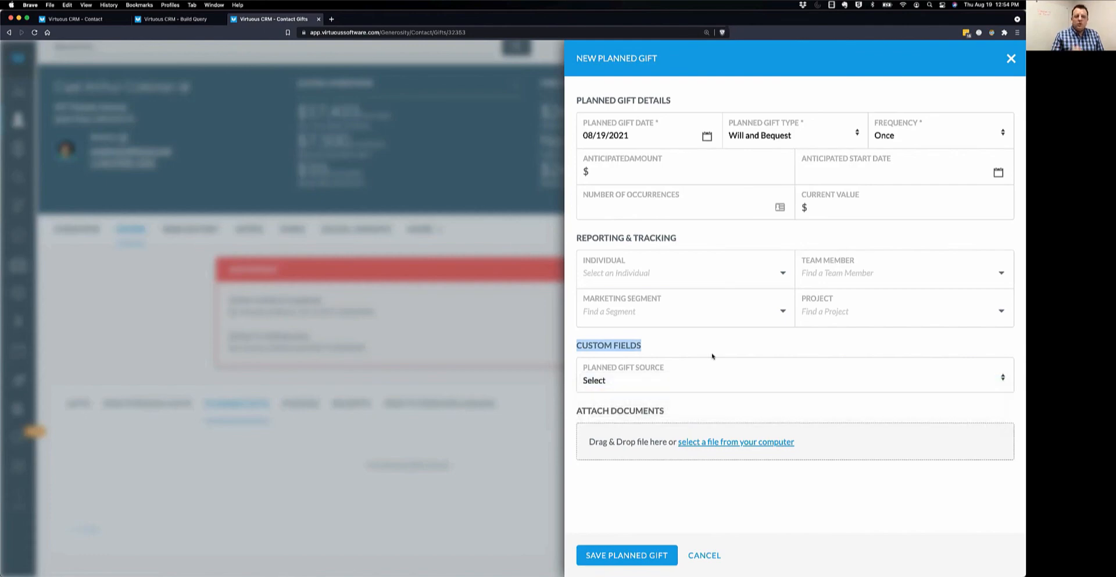
pyautogui.click(636, 269)
pyautogui.click(730, 228)
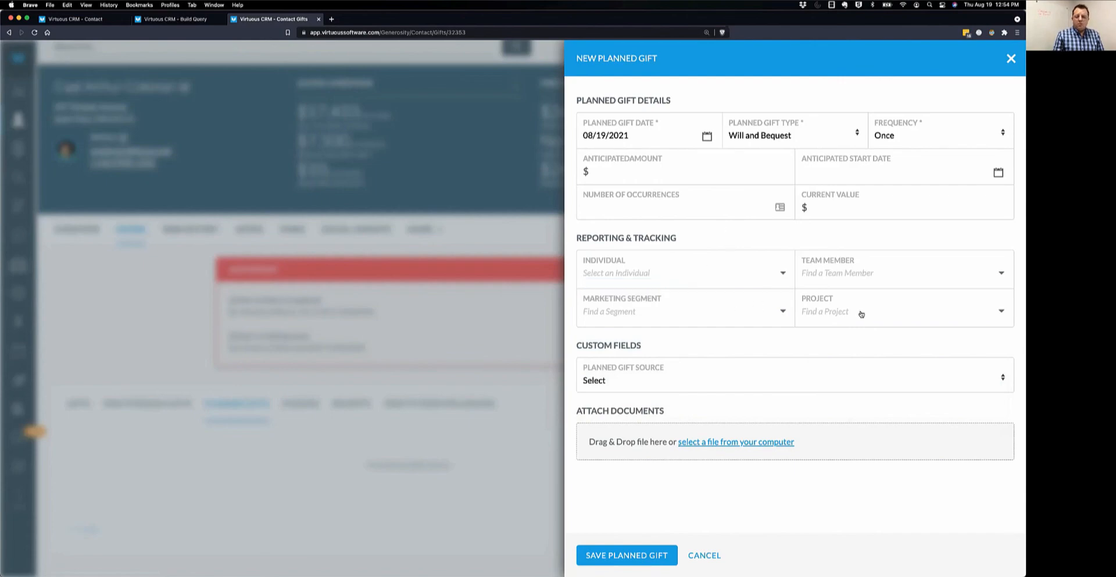
pyautogui.click(849, 273)
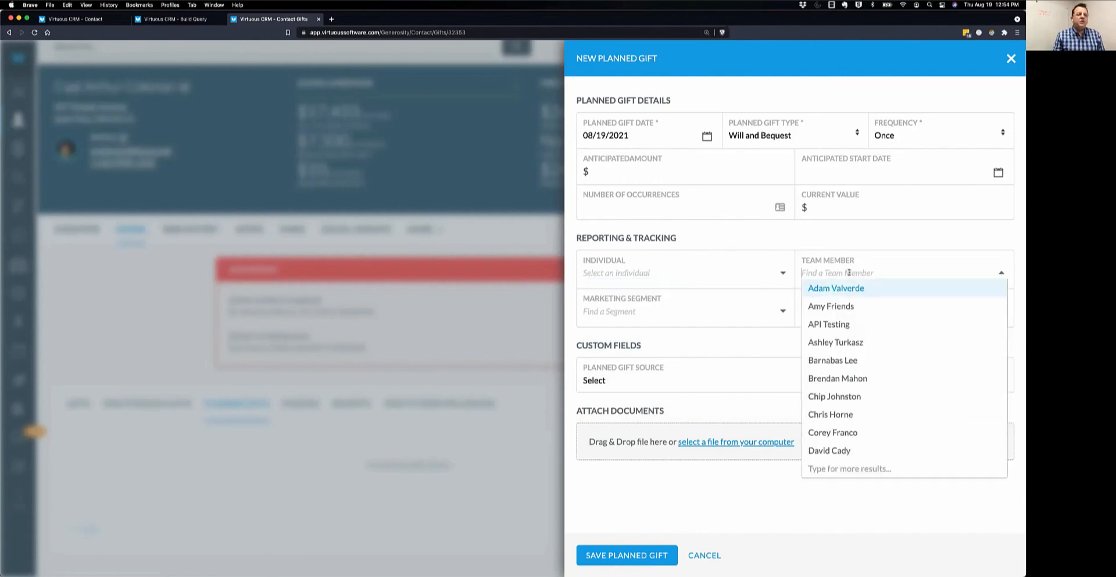
pyautogui.click(861, 243)
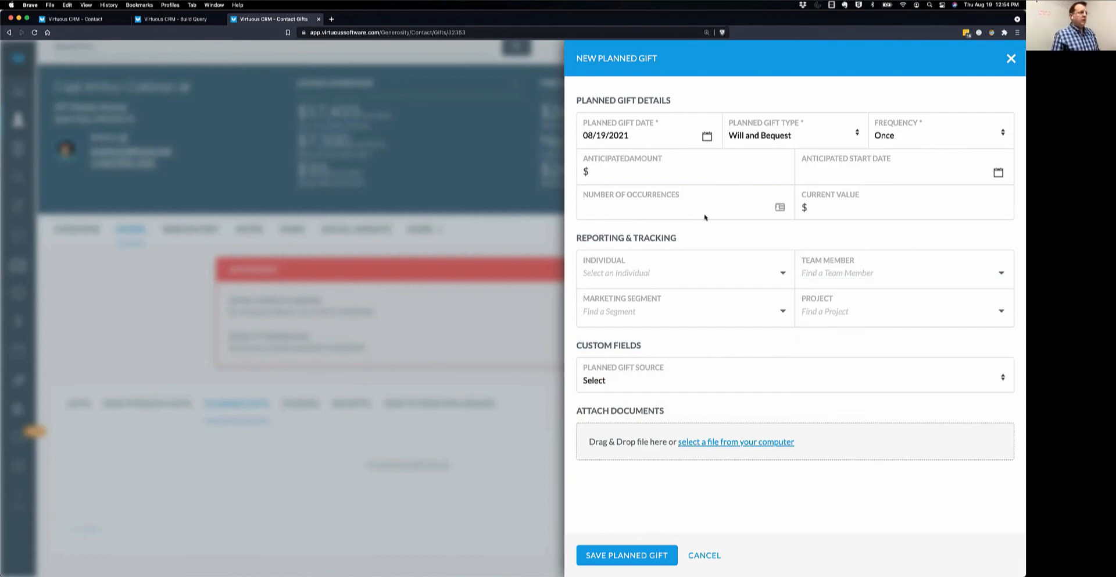
# Enter a 100000 anticipated amount and 75000 current value, then save the planned gift.
pyautogui.click(641, 170)
pyautogui.write('1')
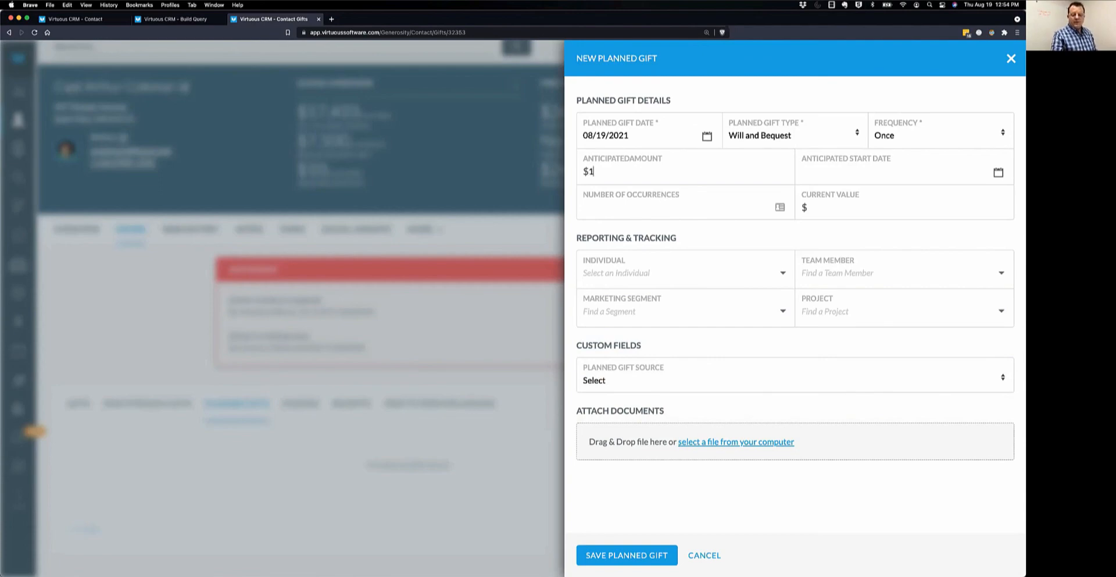
pyautogui.write('00000')
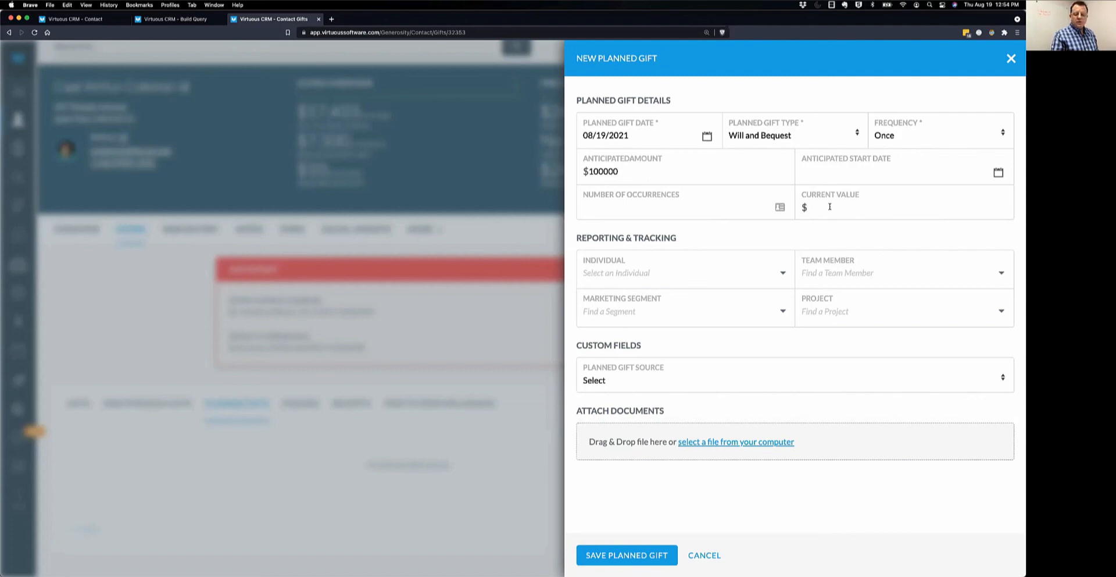
pyautogui.write('75000')
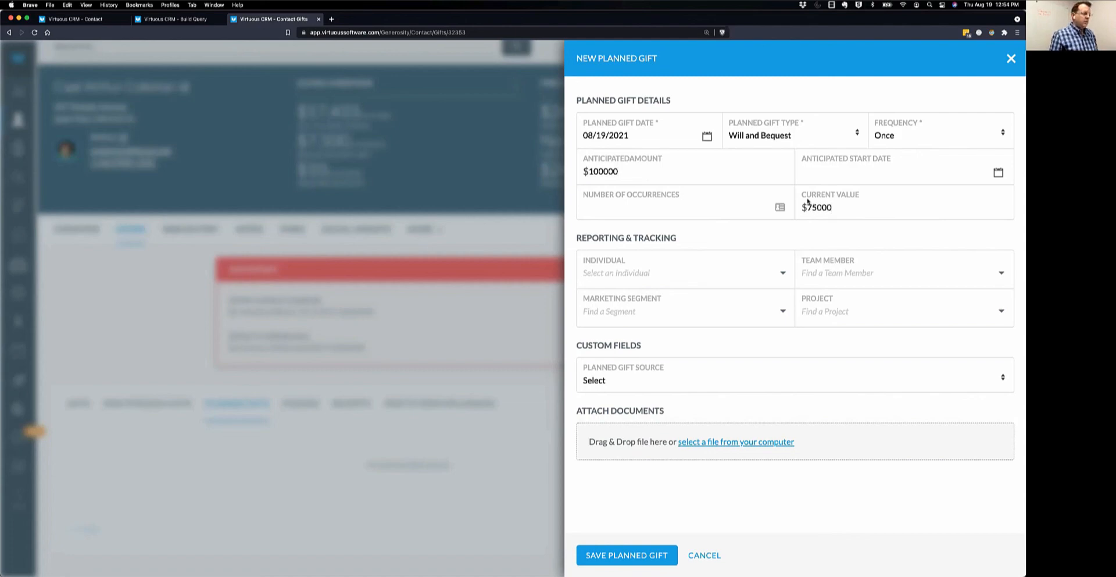
pyautogui.click(638, 555)
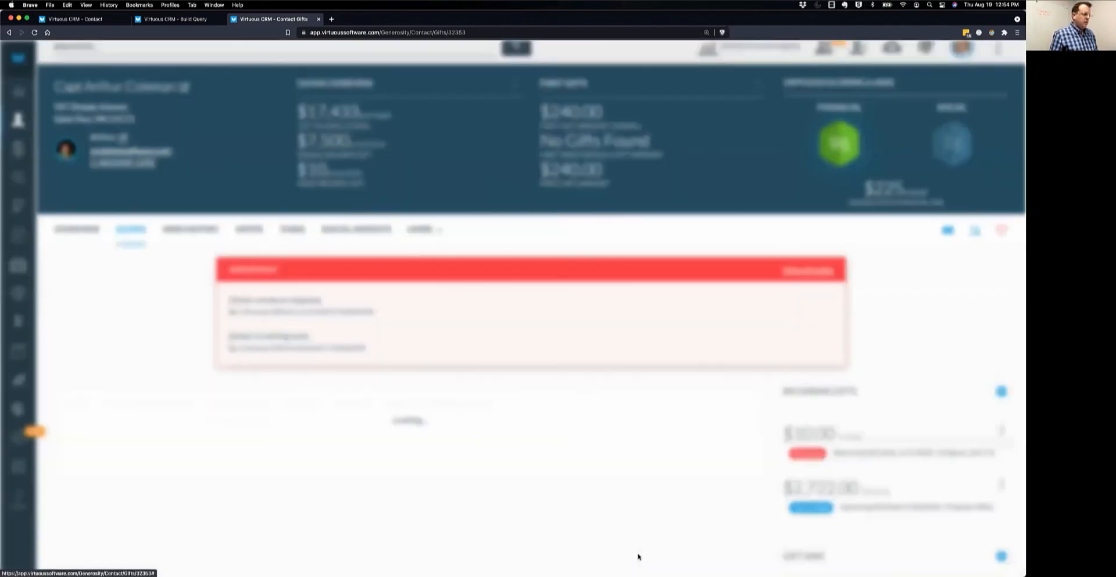
# Link the 8/13/2021 $10.00 gift to the Will and Bequest planned gift and save it.
pyautogui.scroll(1, 177, 424)
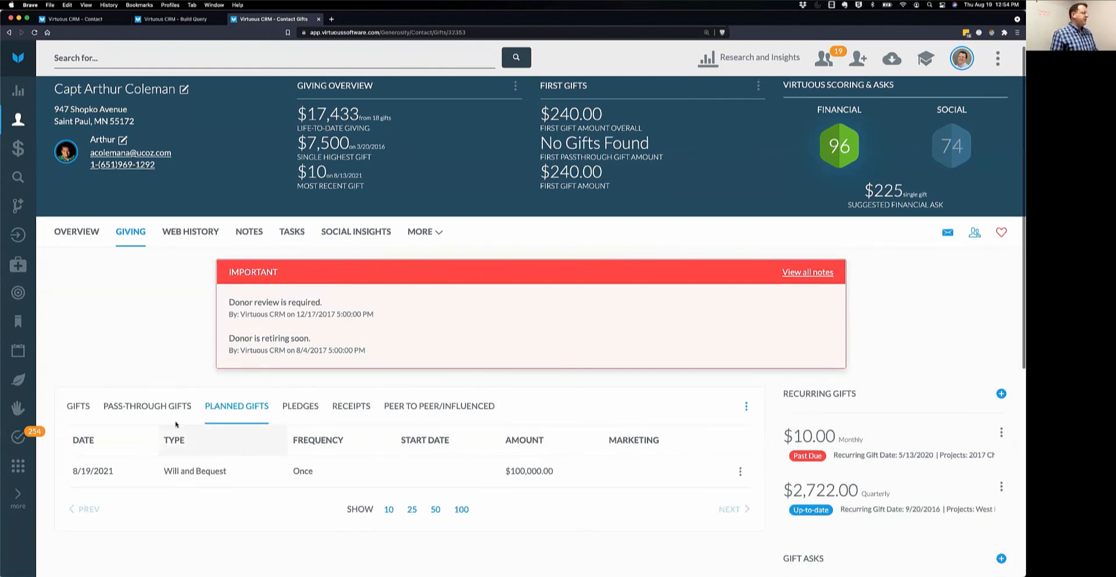
pyautogui.click(83, 408)
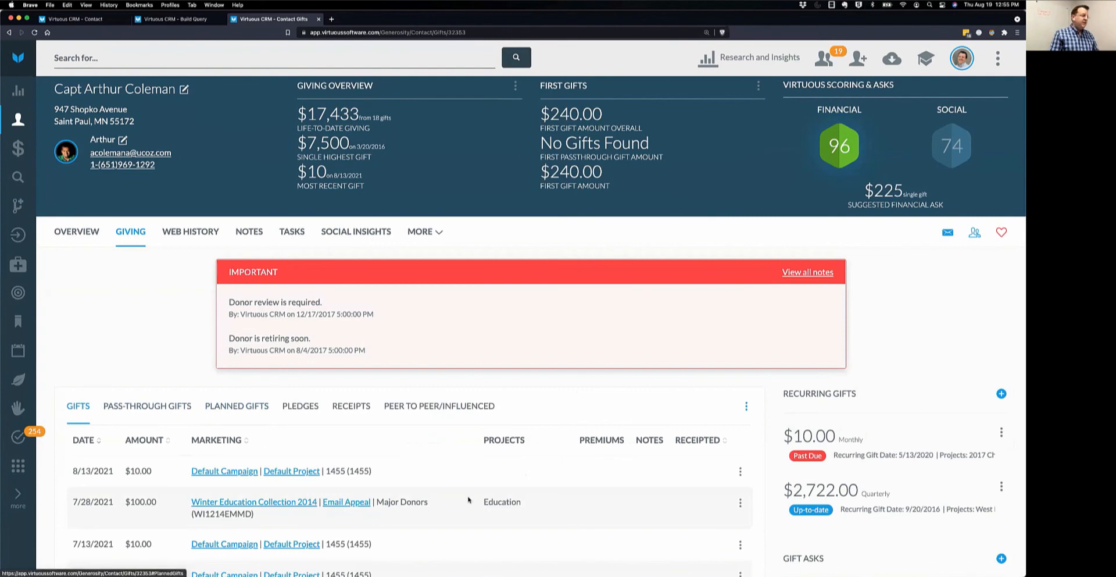
pyautogui.scroll(-2, 477, 503)
pyautogui.click(738, 398)
pyautogui.click(661, 399)
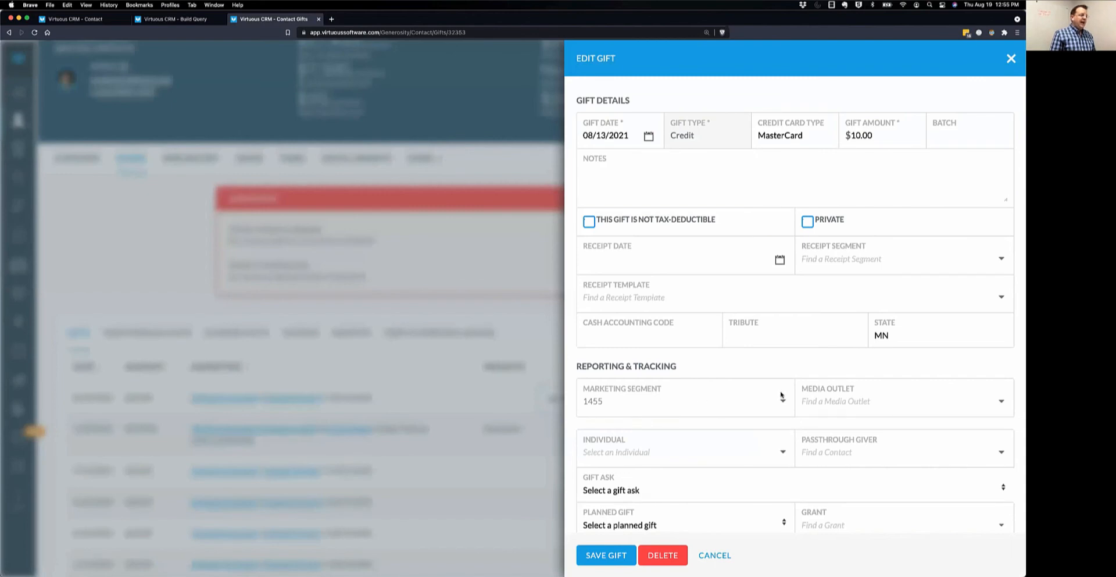
pyautogui.scroll(-2, 771, 402)
pyautogui.click(652, 463)
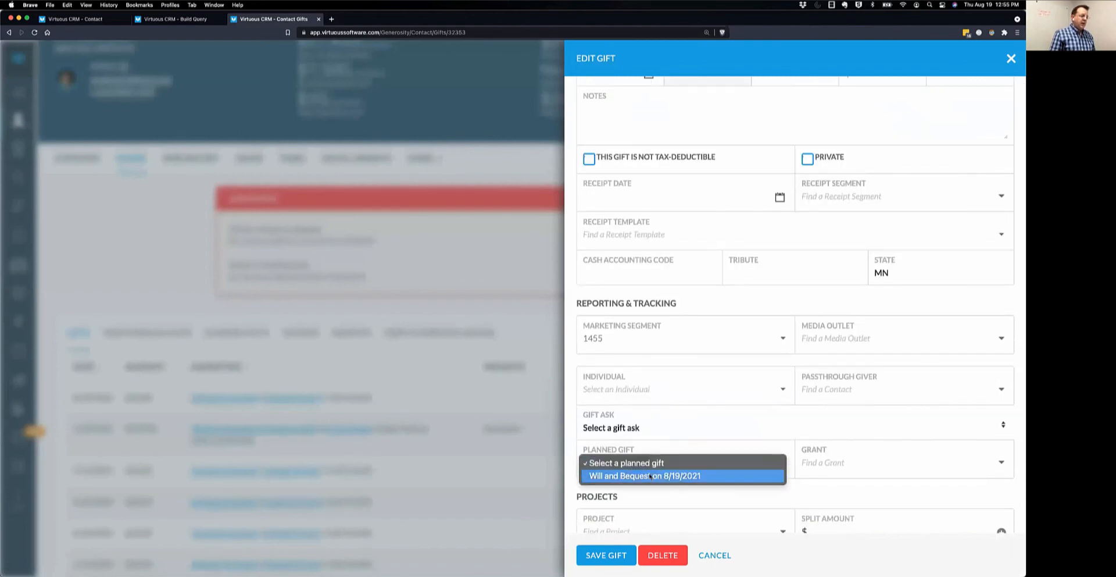
pyautogui.click(650, 475)
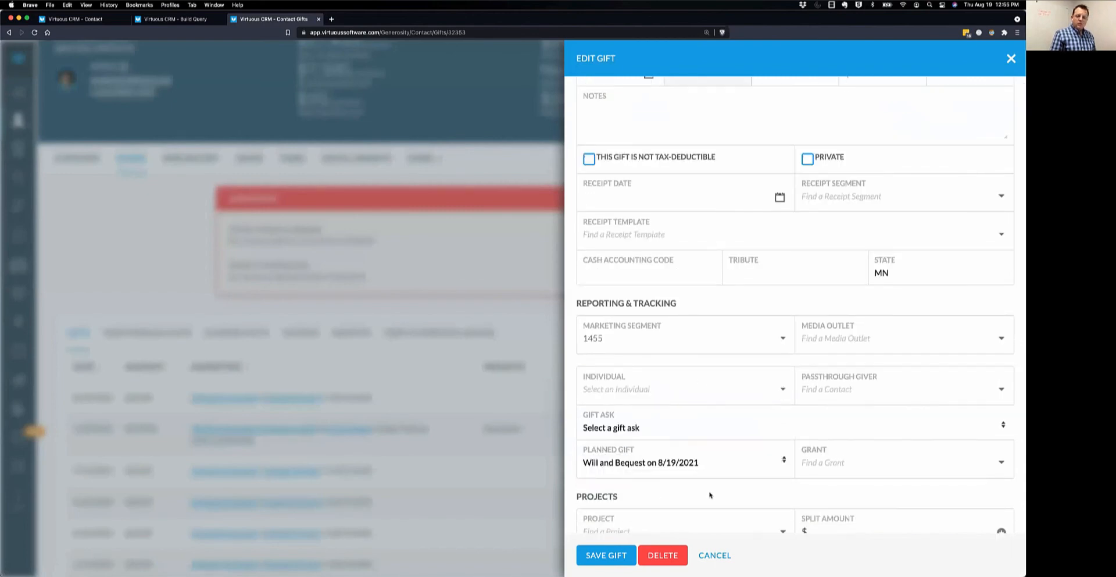
pyautogui.scroll(-8, 708, 495)
pyautogui.scroll(-2, 709, 495)
pyautogui.click(619, 556)
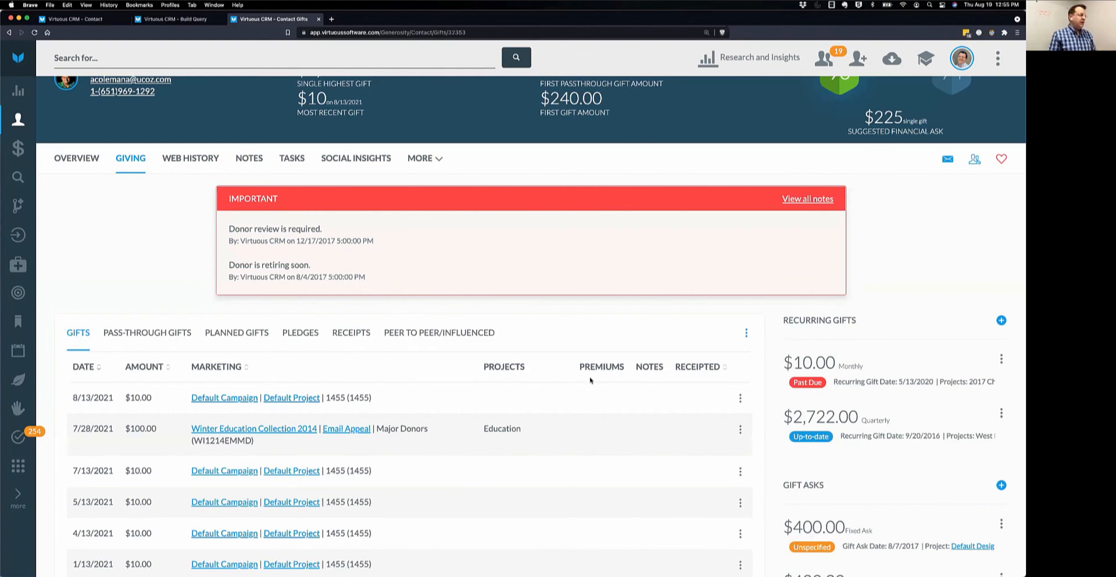
# View the details of the Will and Bequest planned gift from the Planned Gifts list.
pyautogui.click(240, 336)
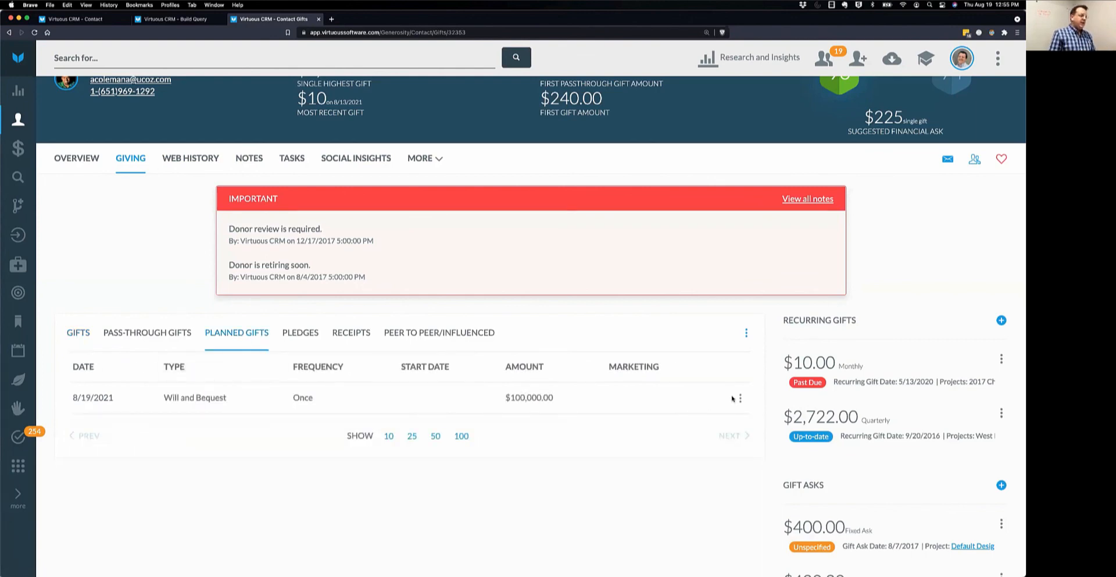
pyautogui.moveTo(737, 399)
pyautogui.click(674, 398)
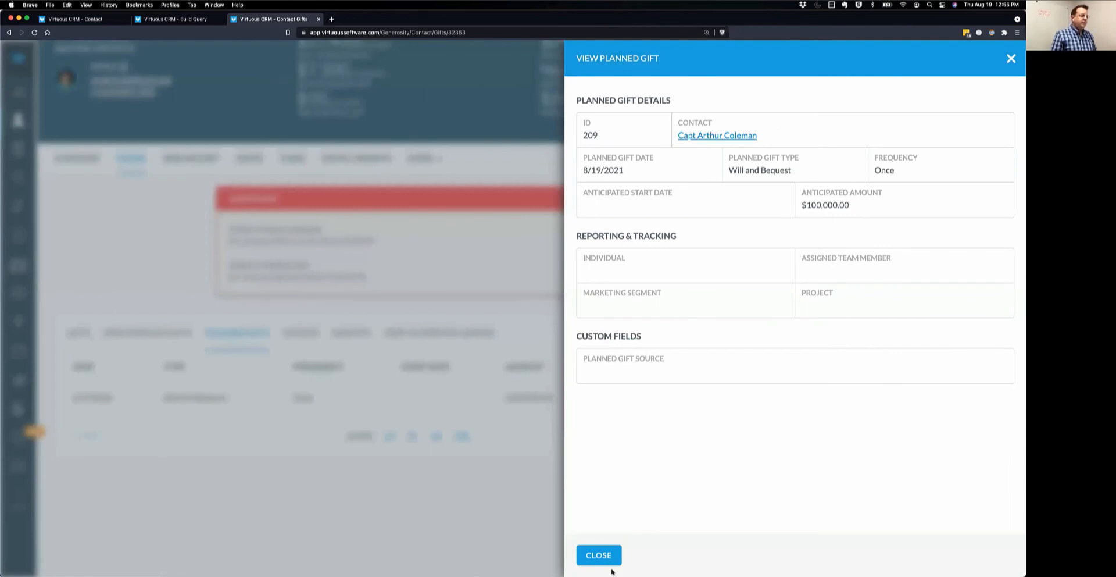
# Close the View Planned Gift panel to return to the Planned Gifts list.
pyautogui.click(599, 555)
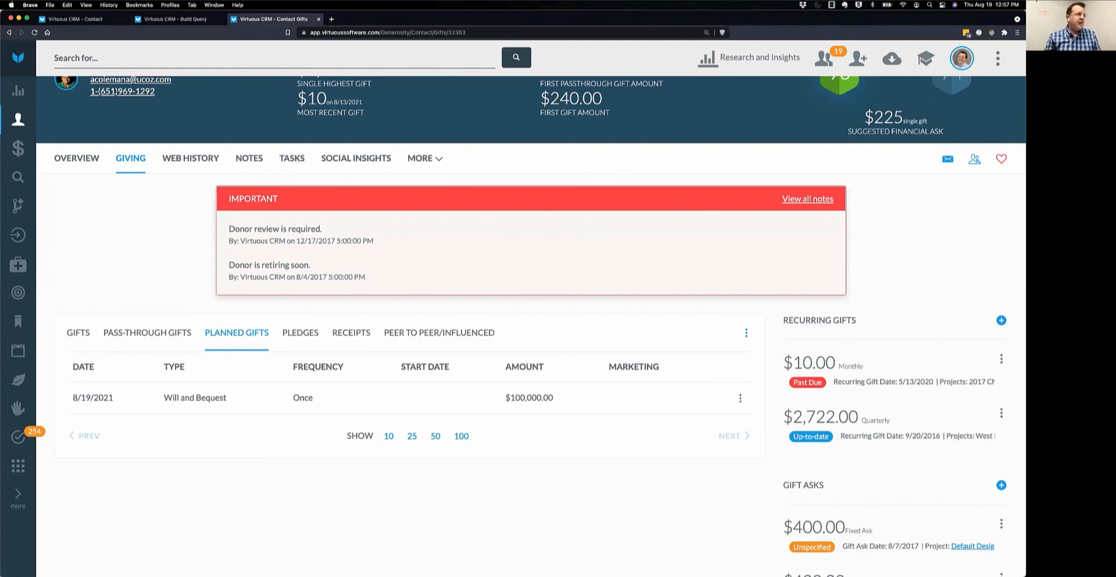
# Add Gift Date and 'Passthrough Is set' conditions to the gift query.
pyautogui.hotkey('ctrl', 'shift', 'Tab')
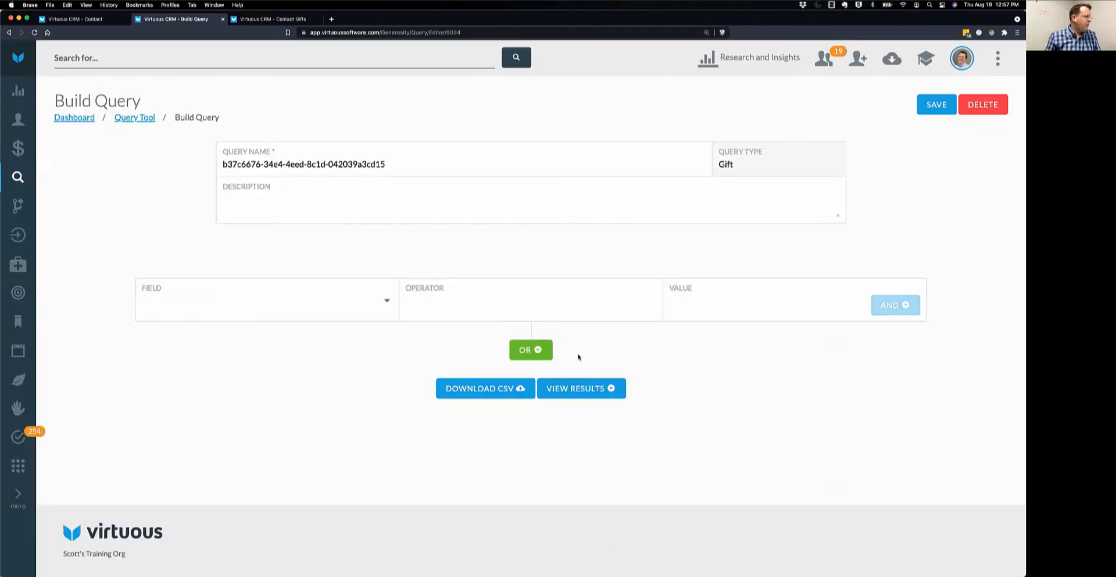
pyautogui.click(361, 300)
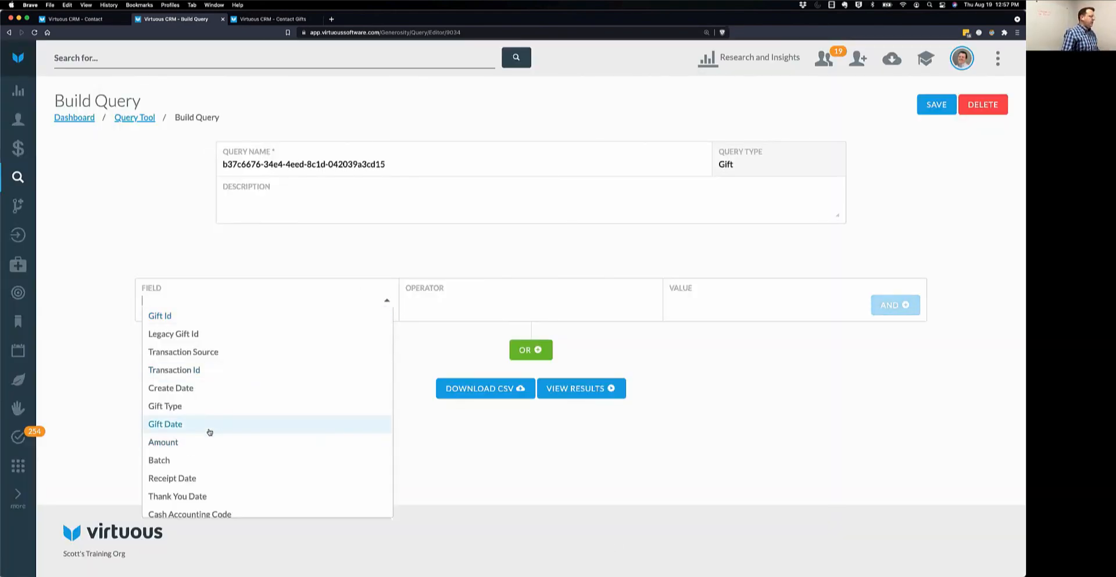
pyautogui.click(175, 424)
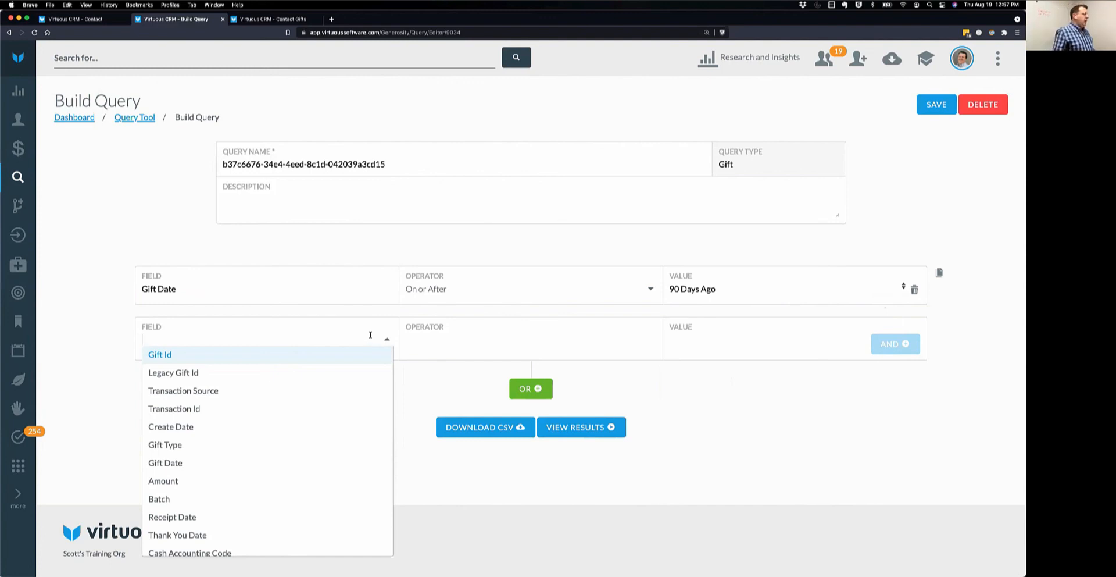
pyautogui.write('Pass')
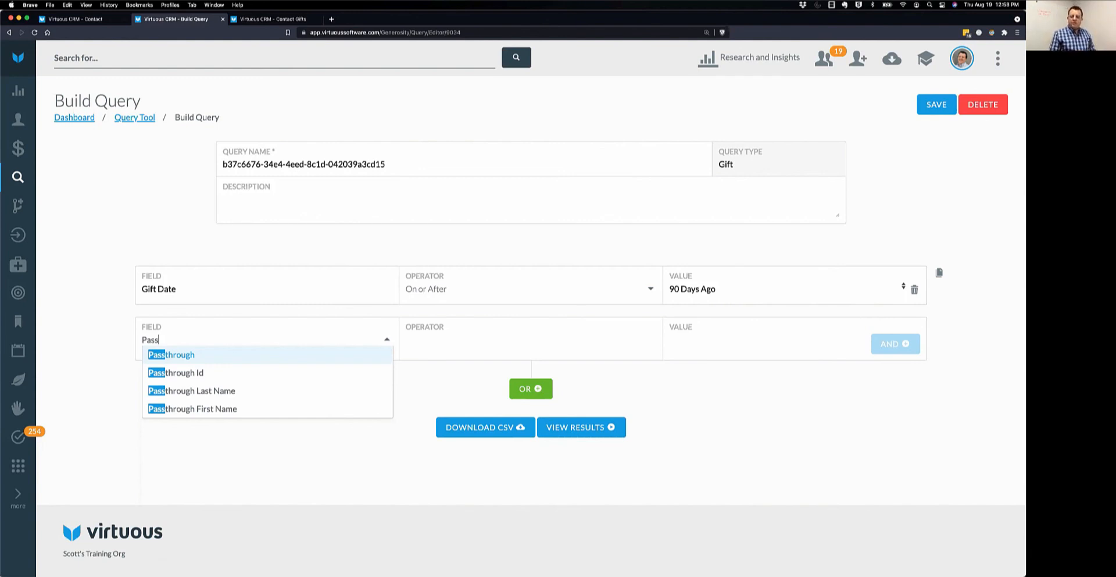
pyautogui.click(217, 357)
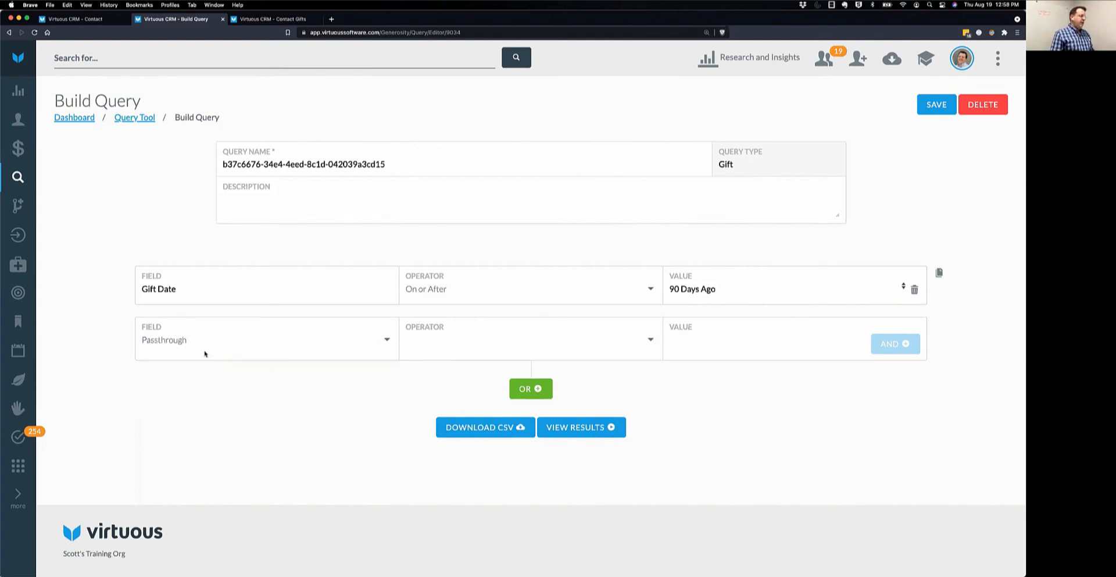
pyautogui.click(451, 346)
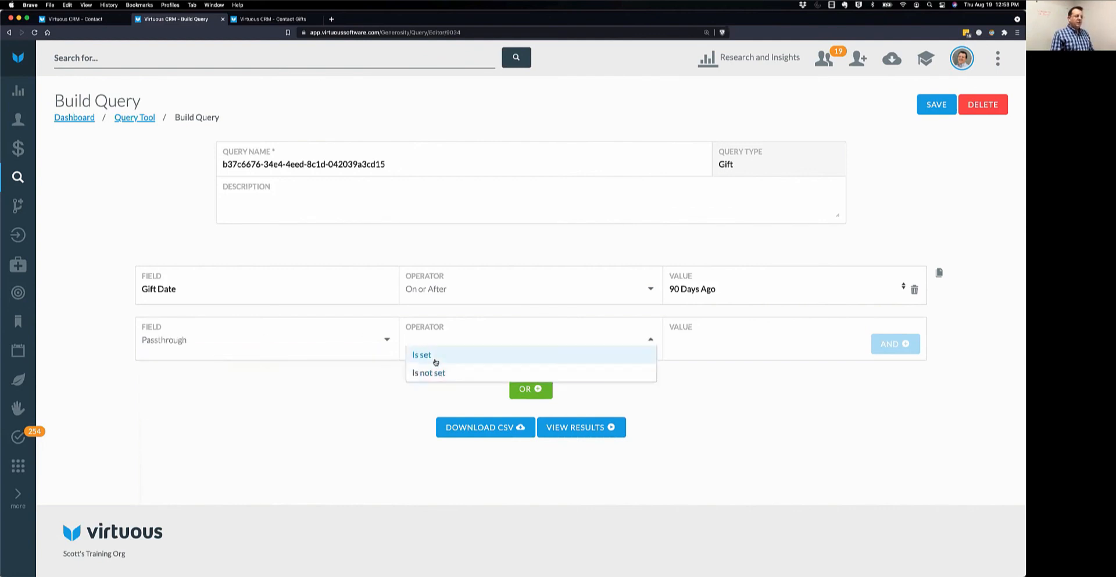
pyautogui.click(436, 361)
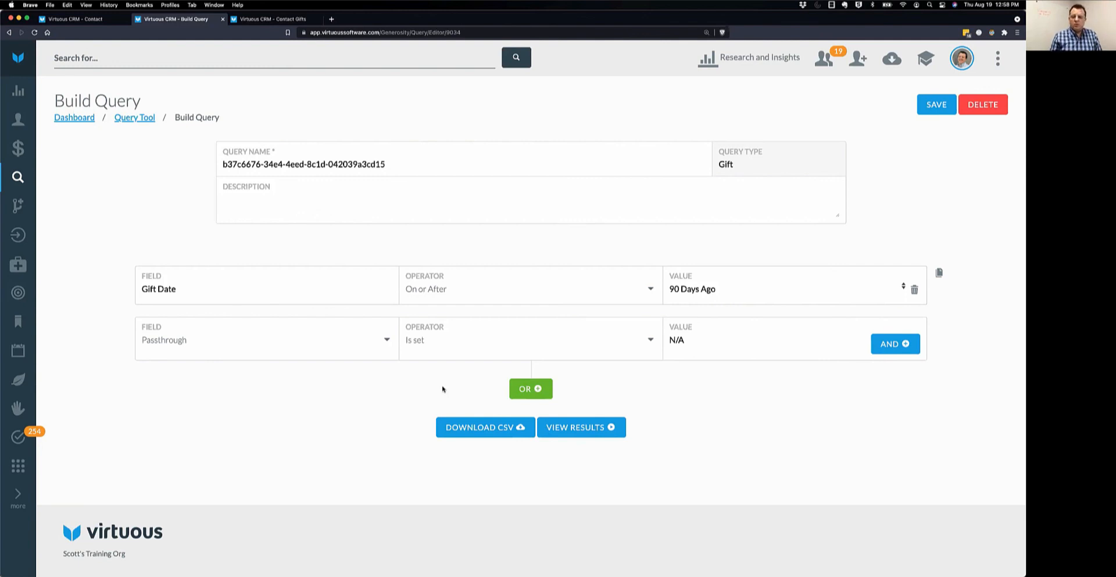
# Add a 'Project Is known' condition and view the results: two gifts totalling $13,000.00.
pyautogui.click(881, 338)
pyautogui.click(329, 378)
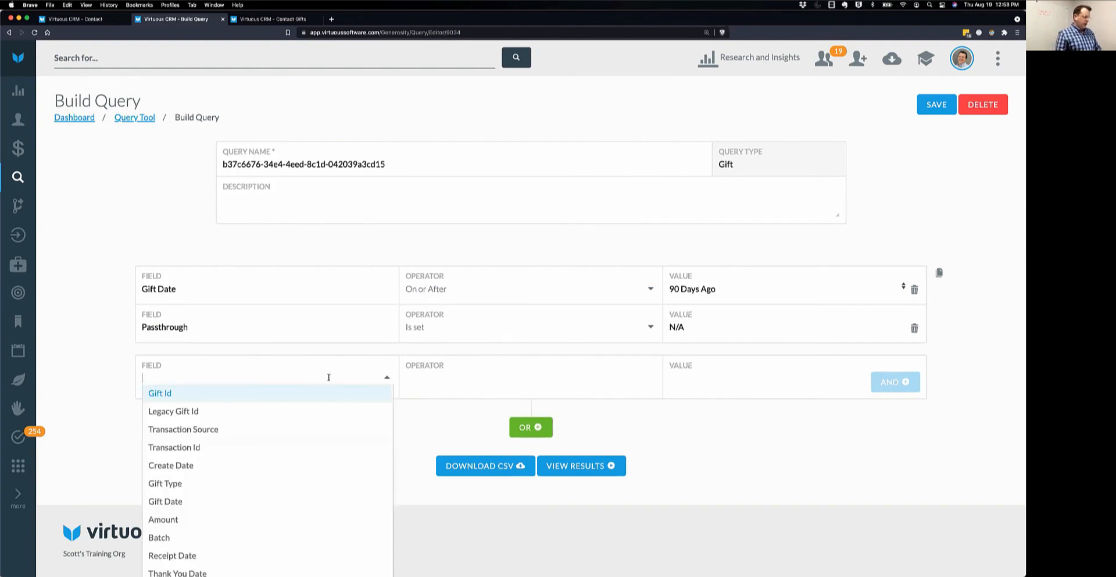
pyautogui.write('Project')
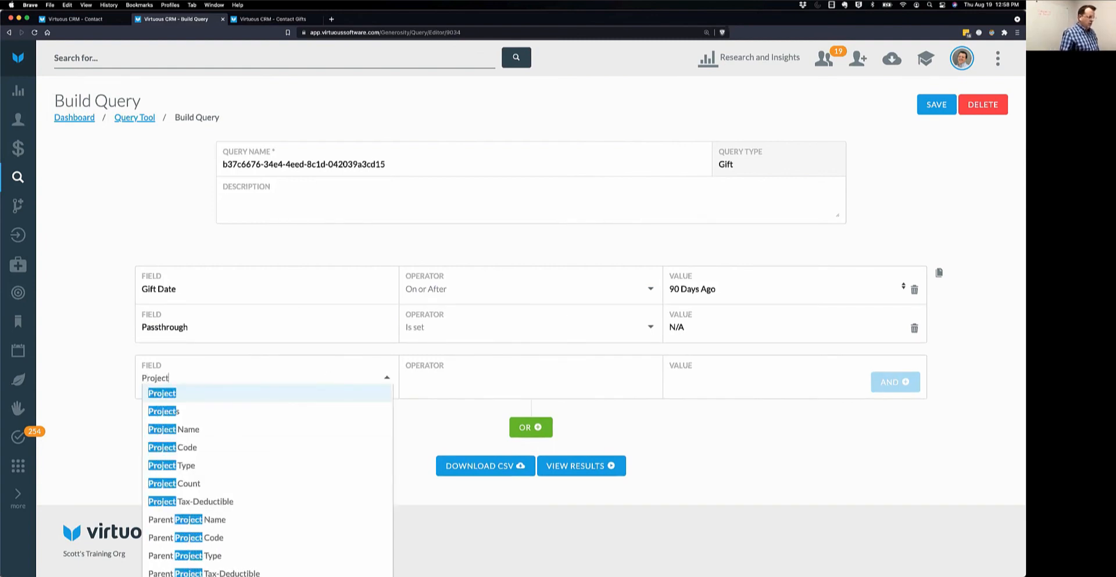
pyautogui.click(210, 394)
pyautogui.click(422, 379)
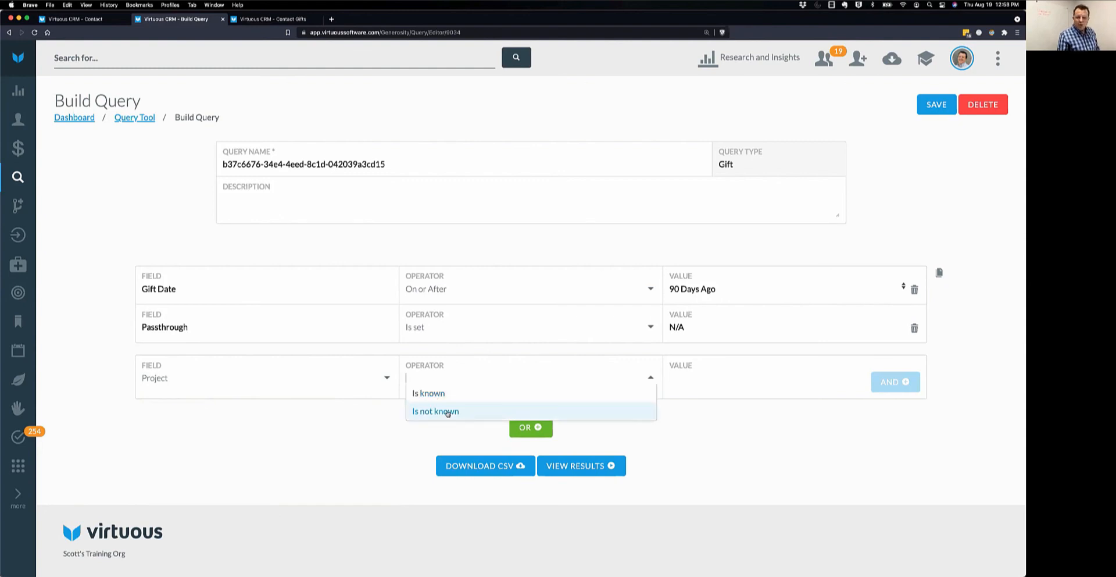
pyautogui.click(442, 395)
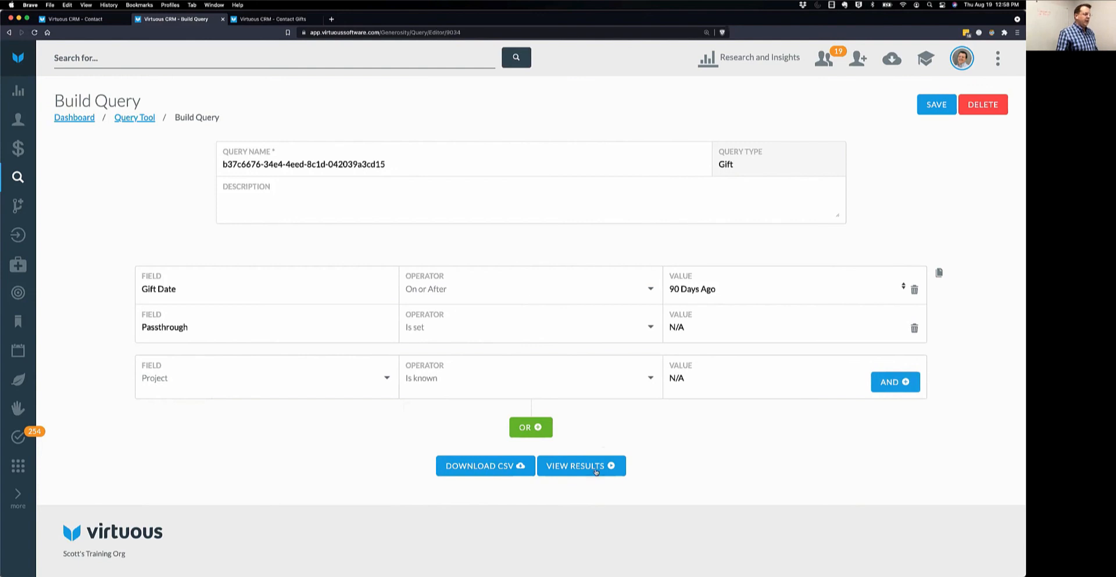
pyautogui.click(638, 471)
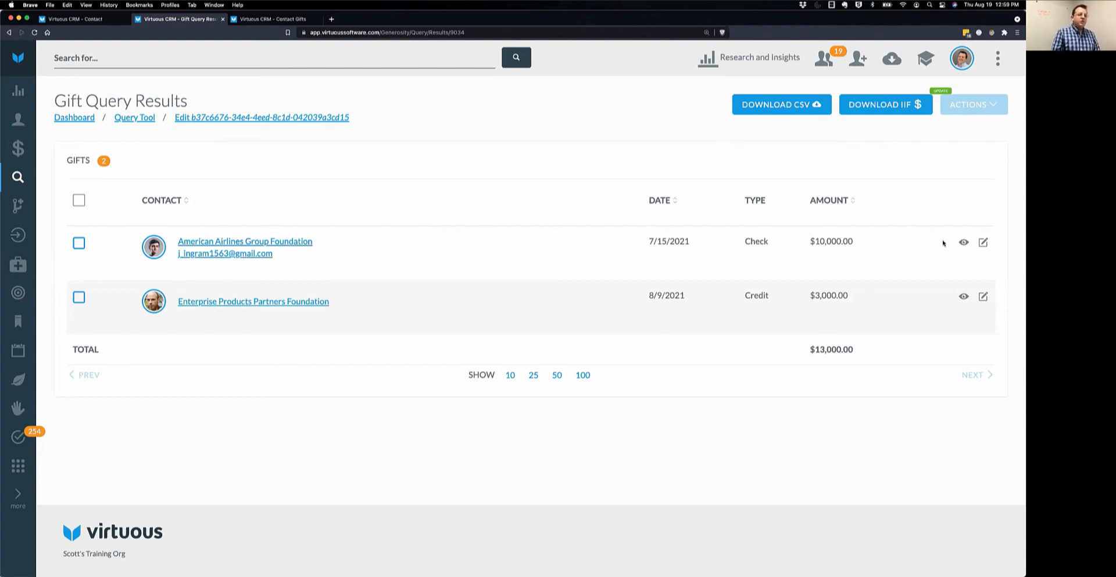
pyautogui.click(984, 243)
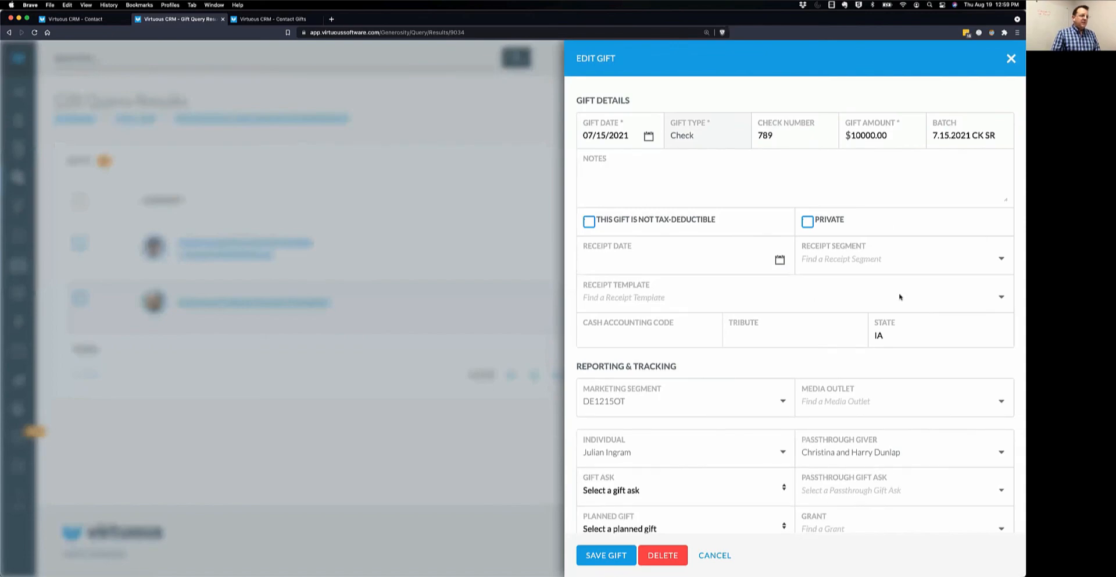
pyautogui.scroll(-6, 899, 379)
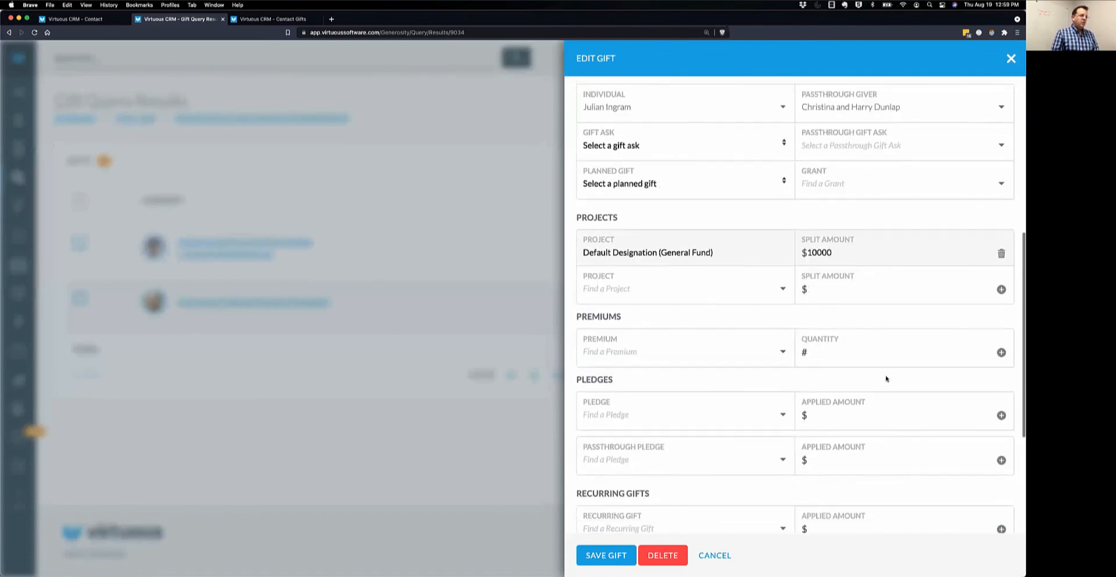
pyautogui.scroll(2, 727, 232)
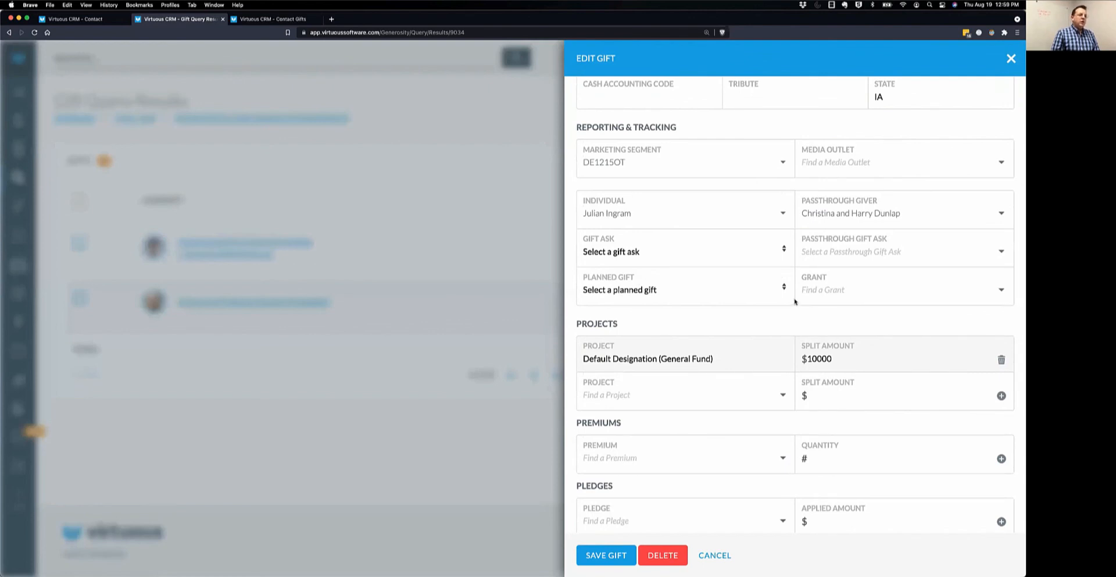
pyautogui.scroll(-2, 795, 302)
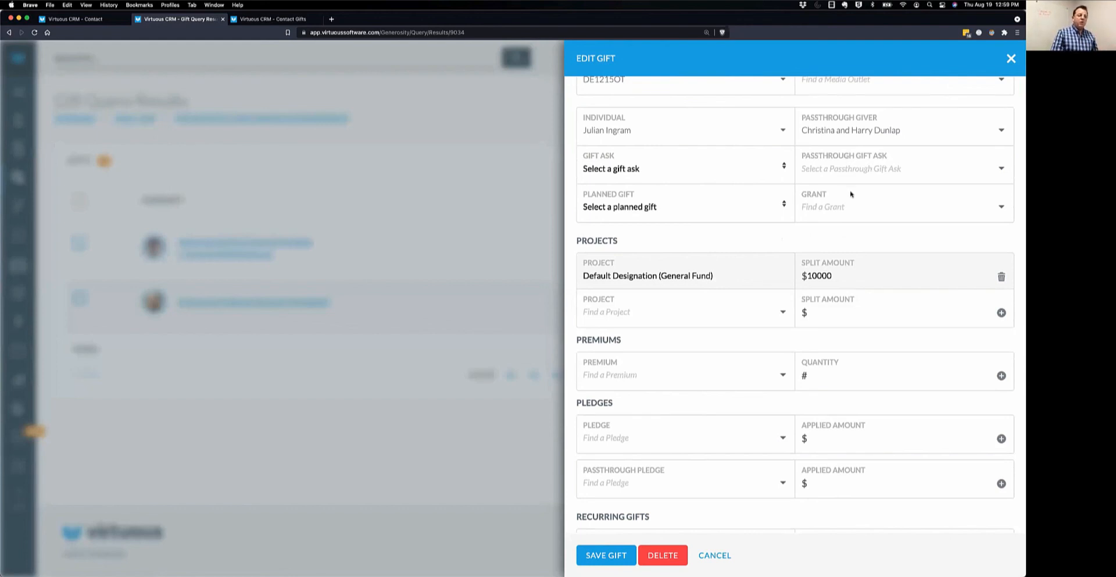
pyautogui.scroll(-3, 851, 193)
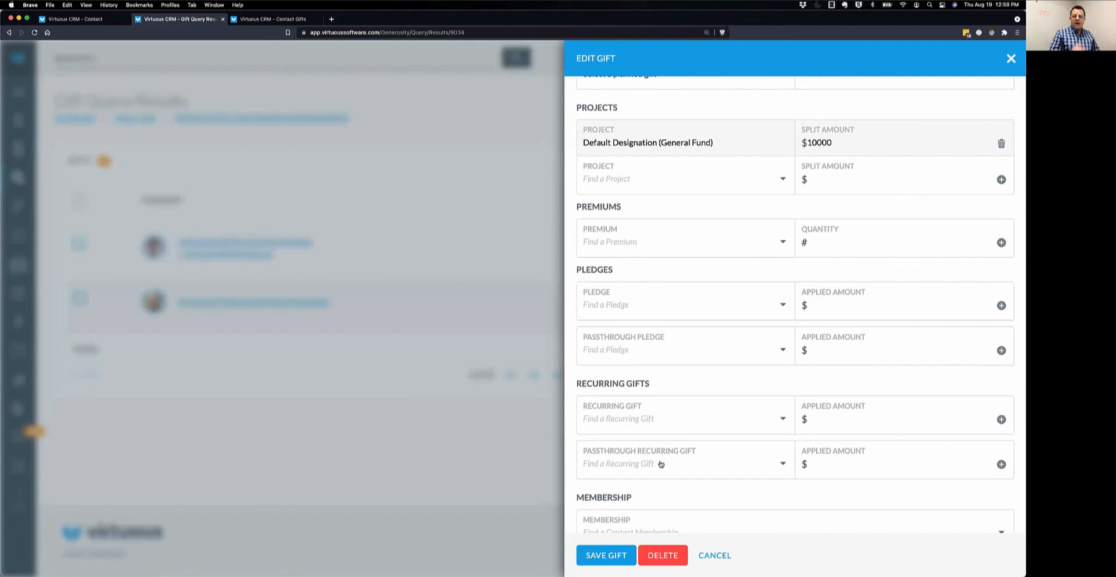
pyautogui.click(718, 556)
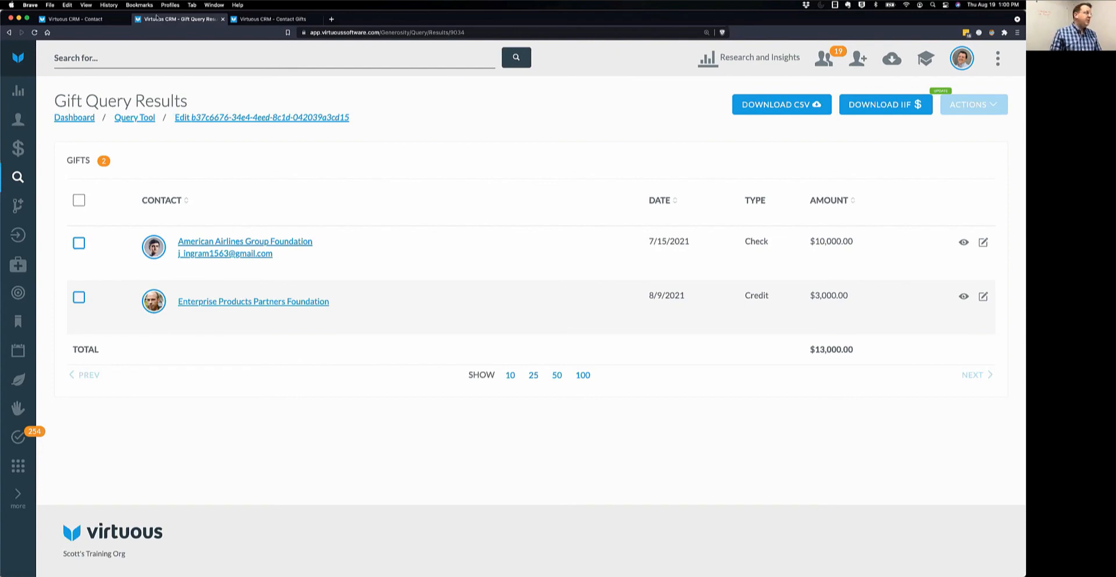
# Remove the First Gifts widget and save a Volunteer Overview widget in its place.
pyautogui.hotkey('ctrl', 'shift', 'Tab')
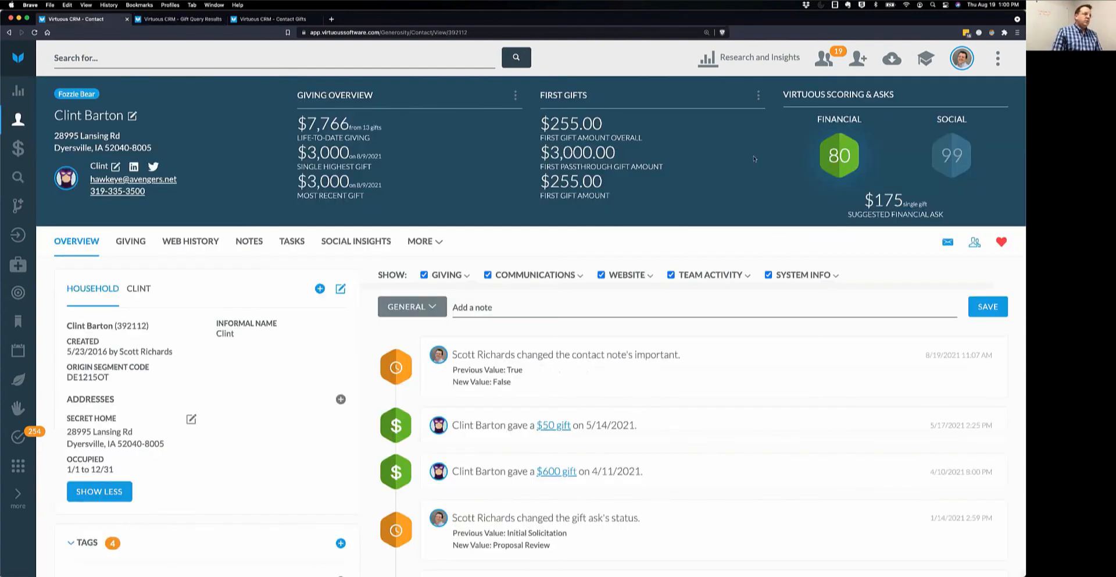
pyautogui.click(758, 96)
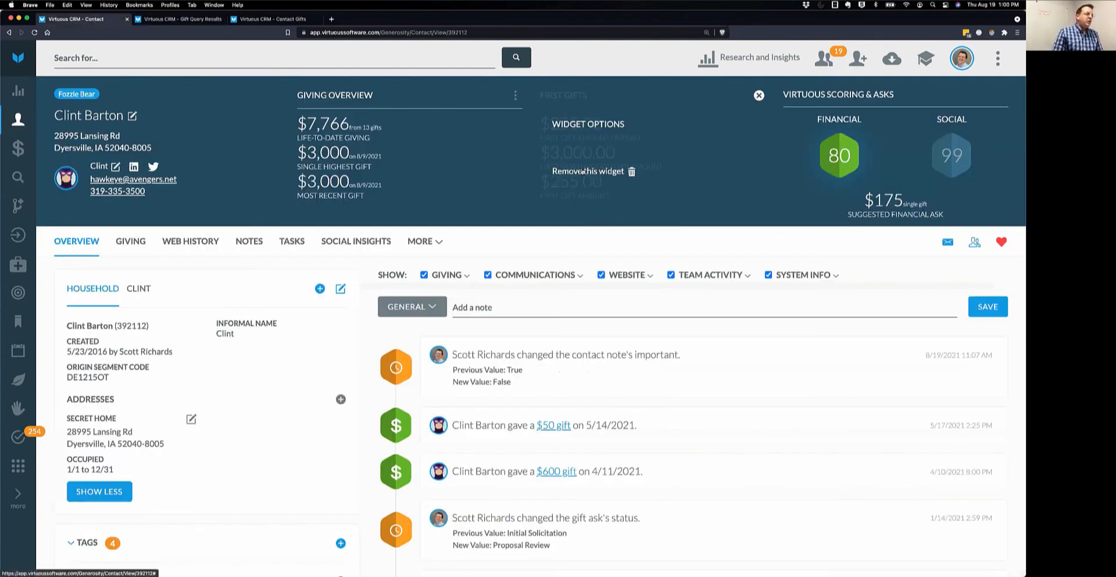
pyautogui.click(580, 171)
pyautogui.click(646, 119)
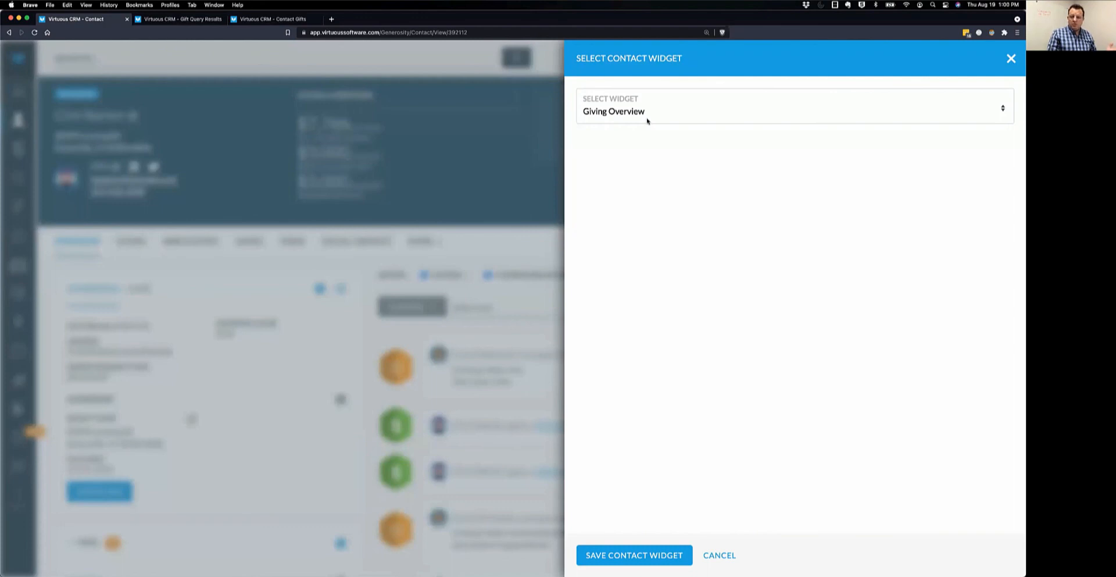
pyautogui.click(644, 113)
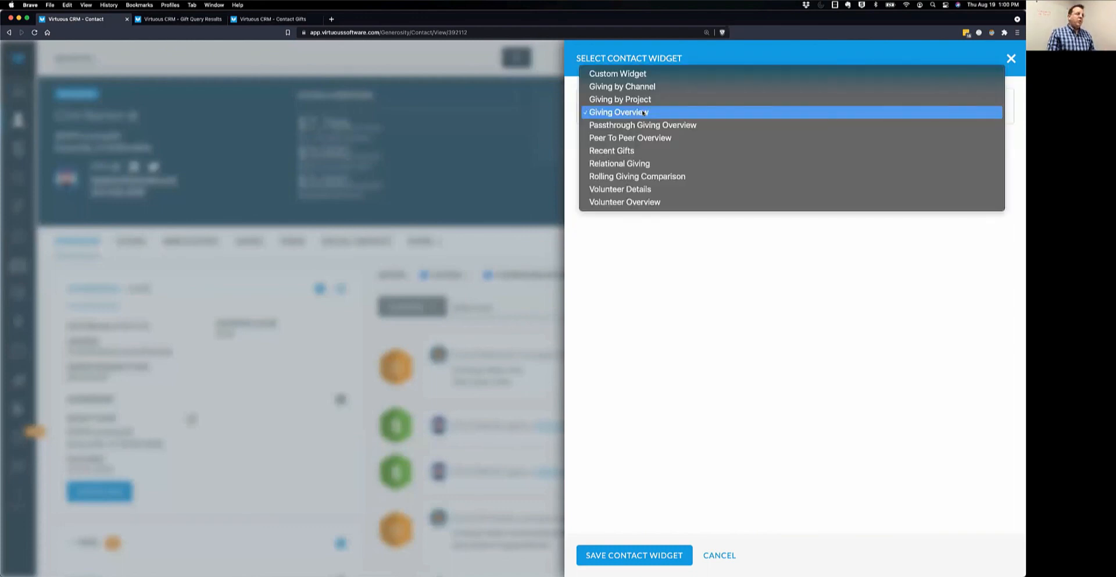
pyautogui.click(652, 202)
pyautogui.click(629, 556)
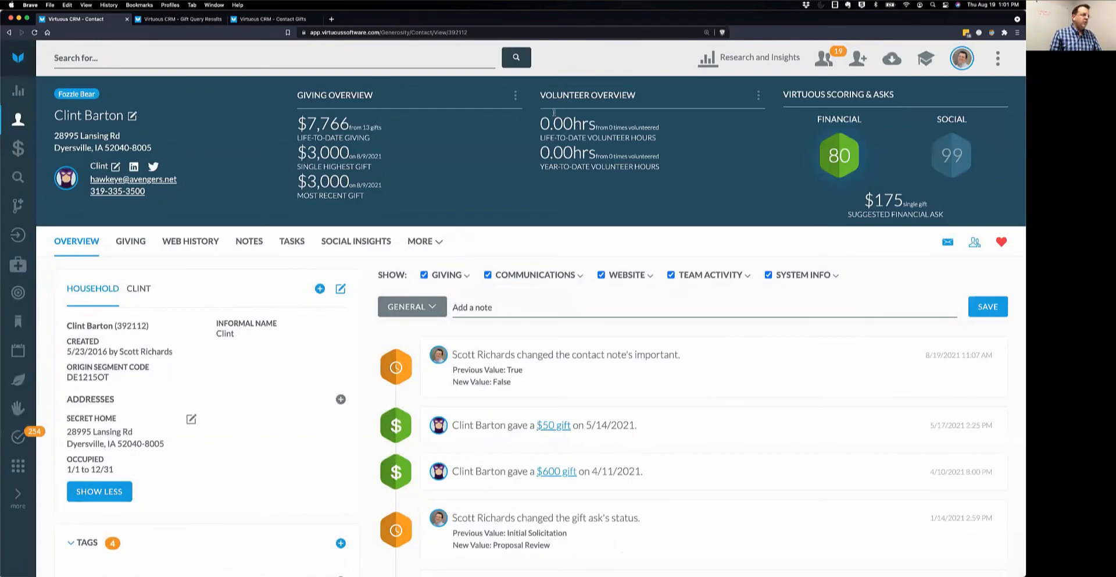
# Highlight the volunteer hour figures, then bring the Question Time! slideshow full screen.
pyautogui.moveTo(542, 122); pyautogui.dragTo(673, 167)
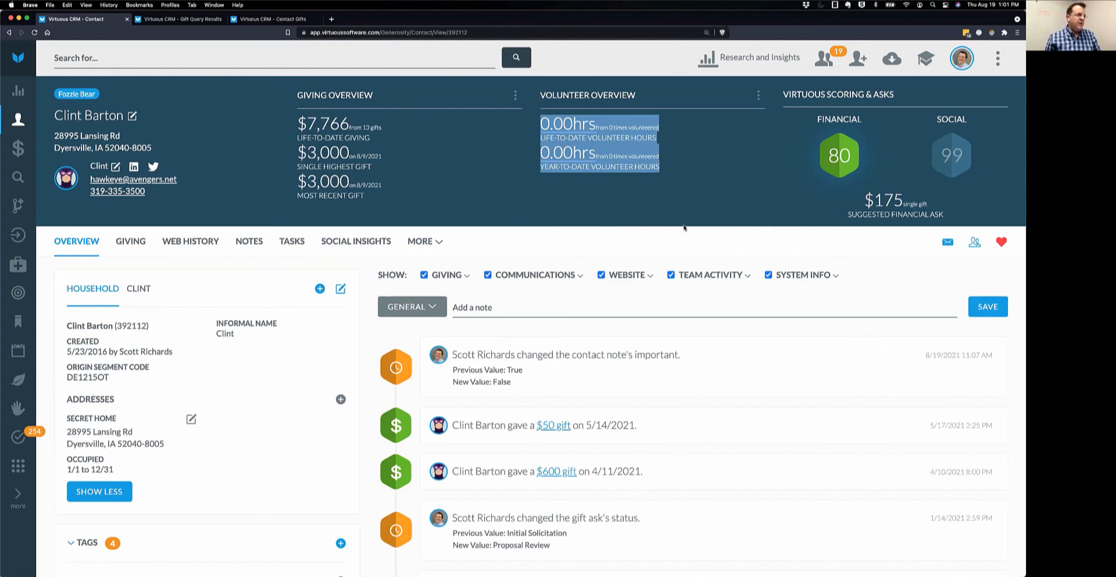
pyautogui.hotkey('ctrl', 'Up')
pyautogui.click(705, 332)
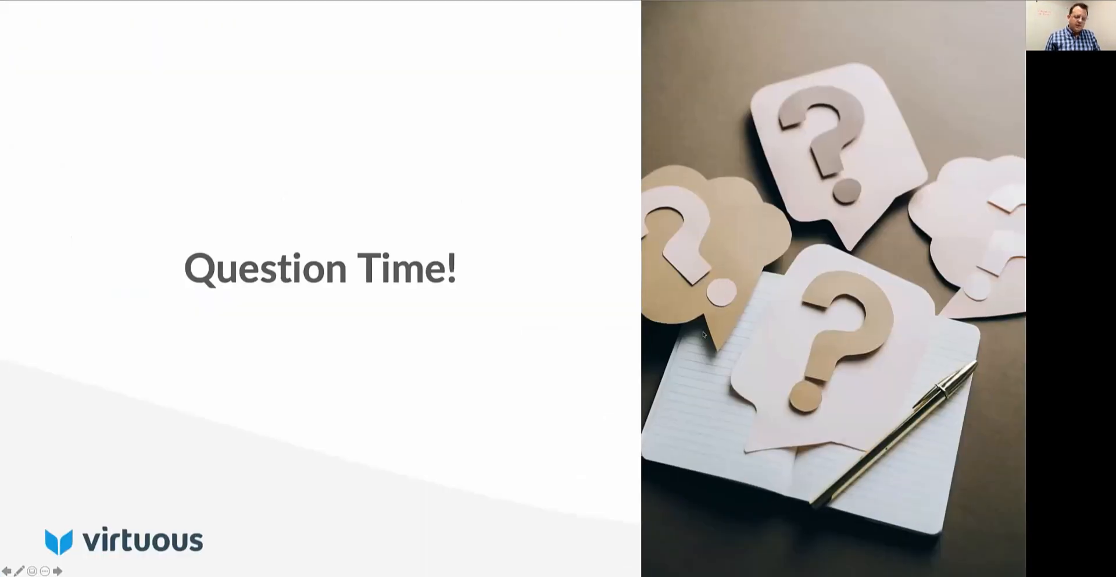